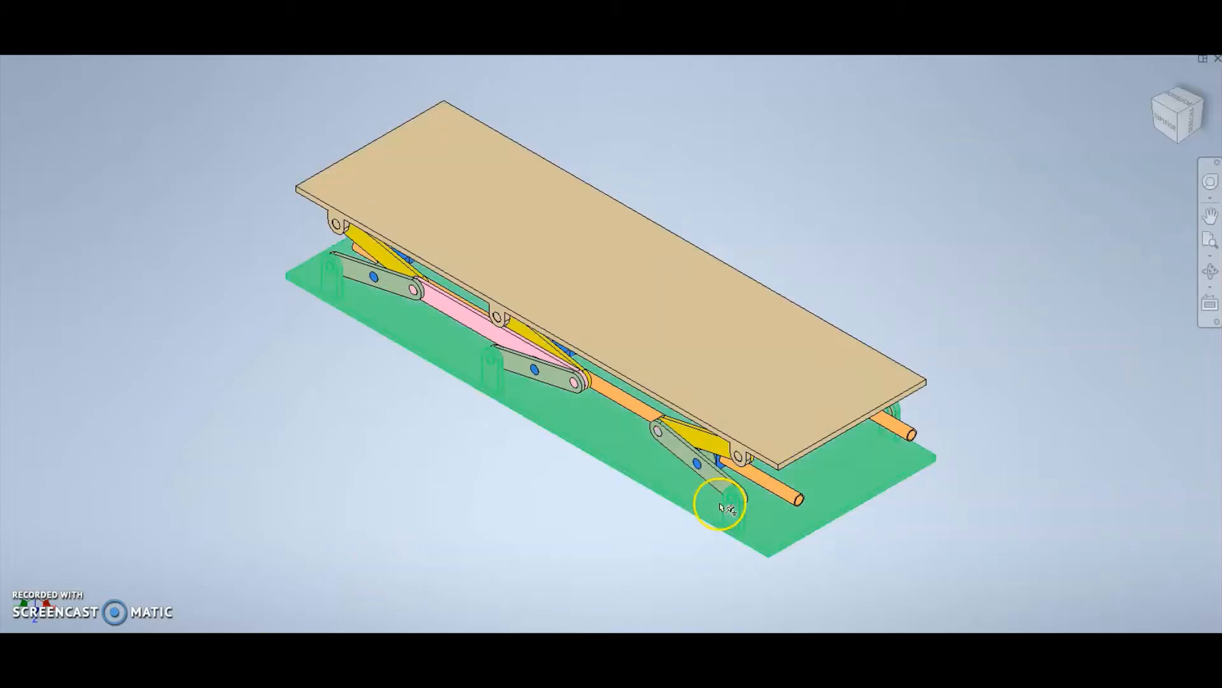
Examine the lift table assembly from several angles, including its linkages and the magenta cylinder between base and platform.
left_click_drag(718, 499, 743, 490)
middle_click_drag(727, 513, 759, 464, "shift")
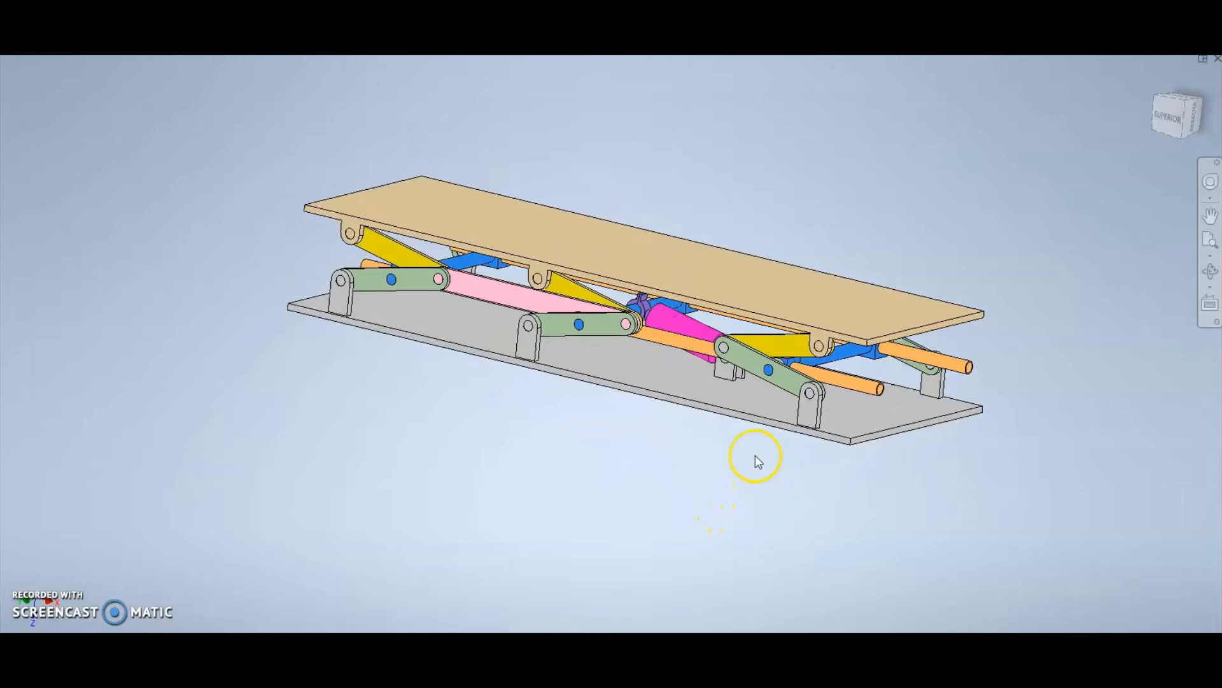
scroll(710, 529, "down", 1)
scroll(673, 470, "down", 5)
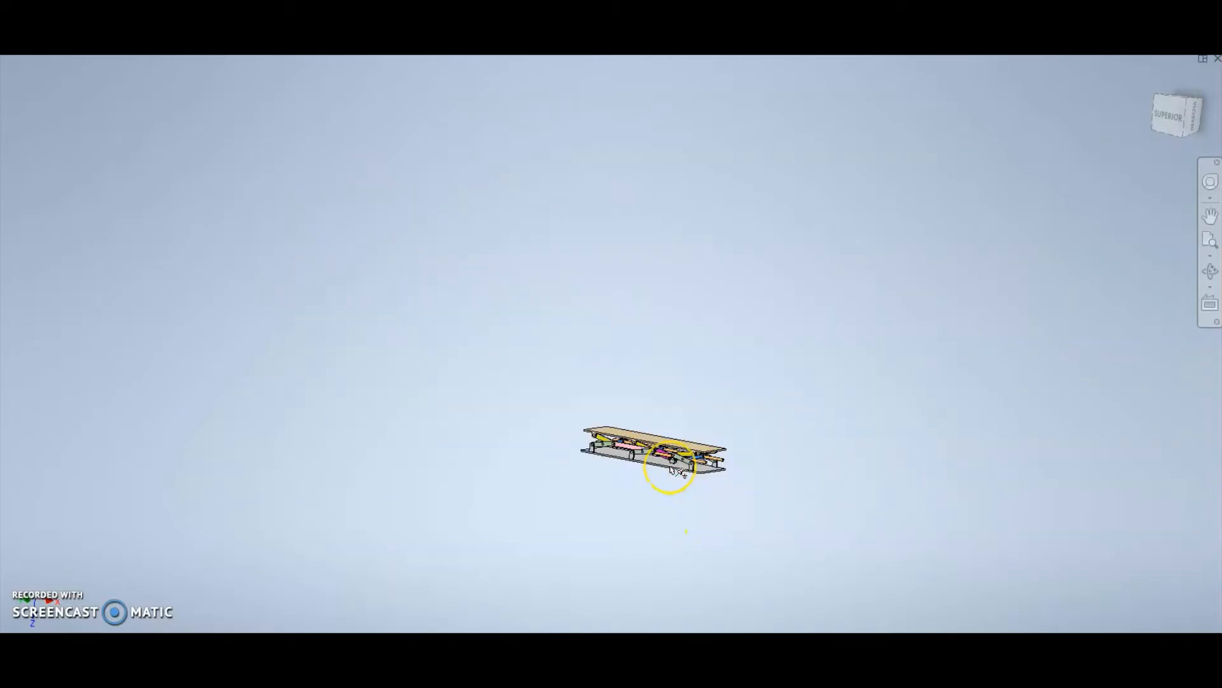
scroll(674, 469, "up", 10)
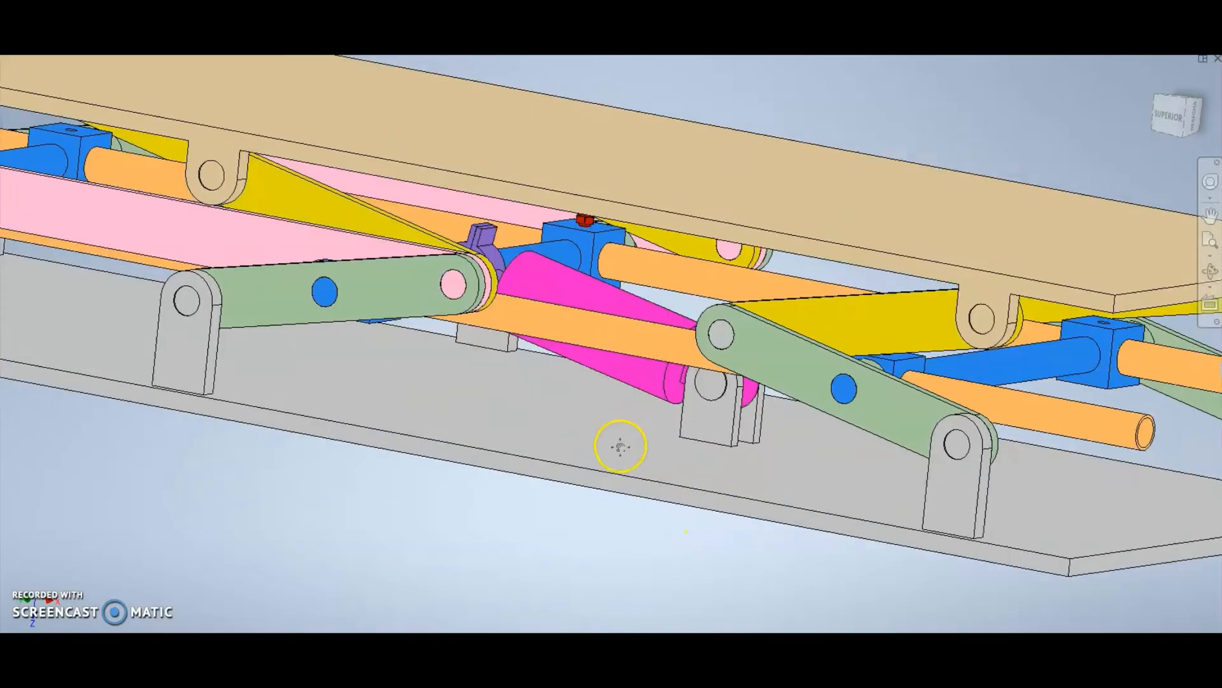
scroll(633, 505, "down", 5)
scroll(592, 429, "up", 5)
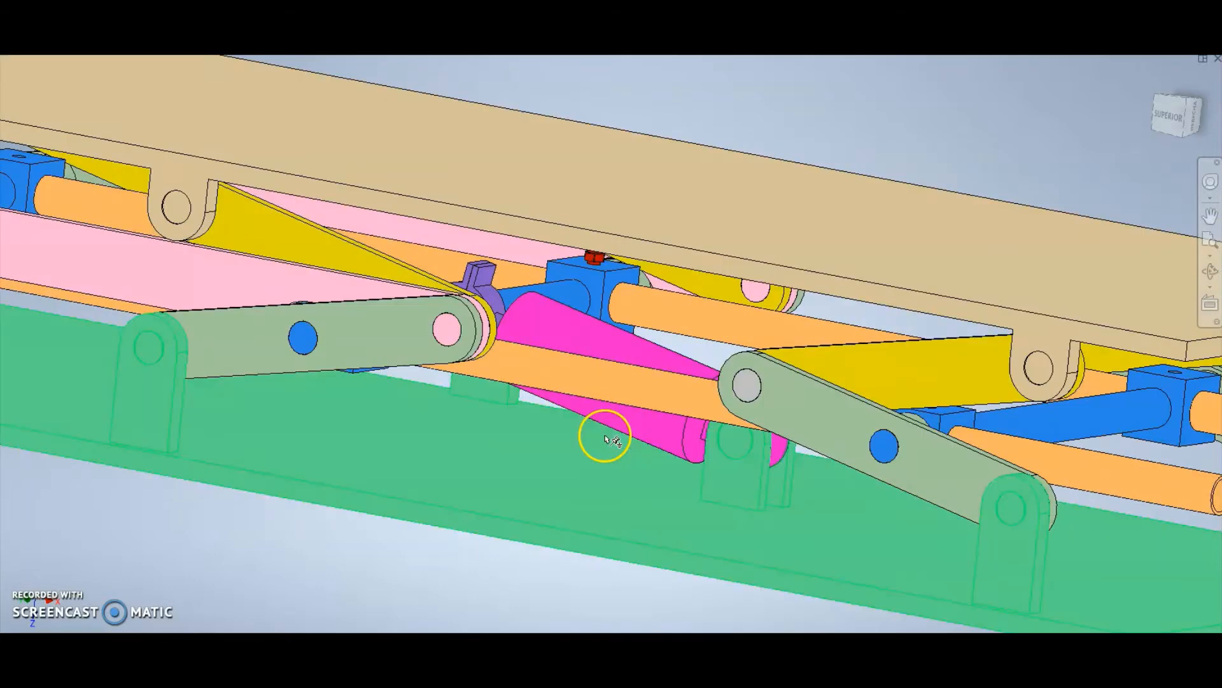
mouse_move(608, 439)
middle_mouse_down("shift")
mouse_move(602, 451)
mouse_move(603, 436)
middle_mouse_up("shift")
scroll(603, 437, "down", 5)
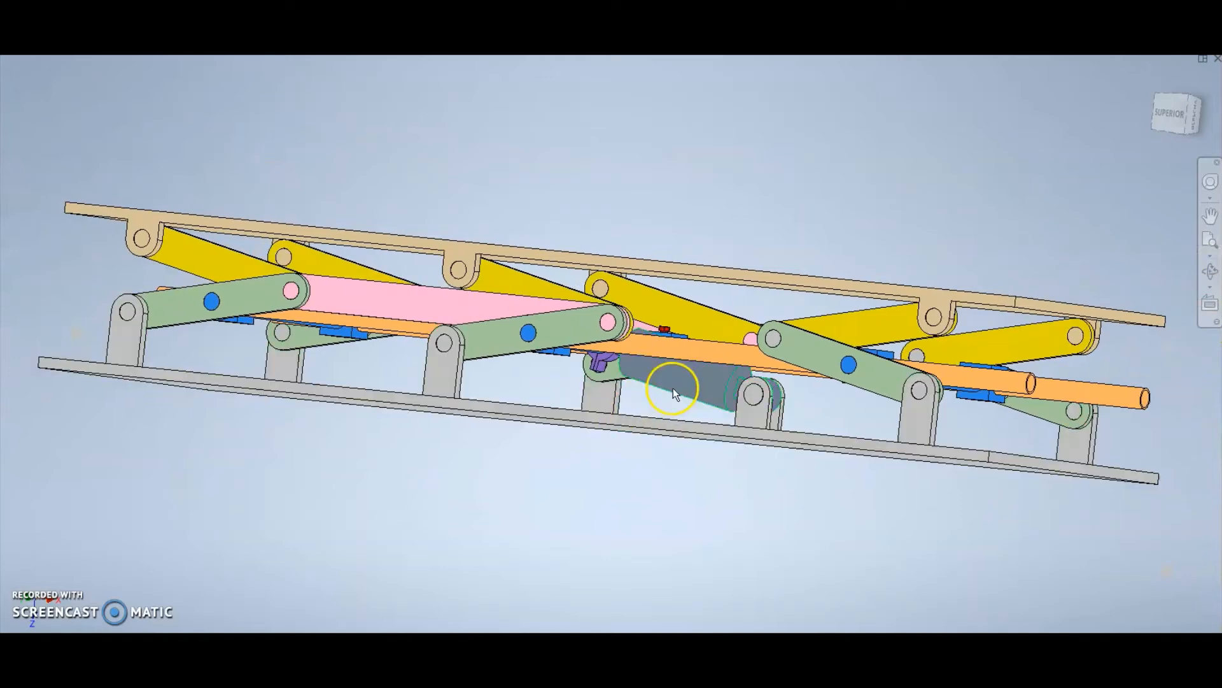
middle_click_drag(674, 396, 663, 422)
scroll(649, 449, "up", 5)
scroll(647, 449, "down", 6)
scroll(663, 415, "up", 3)
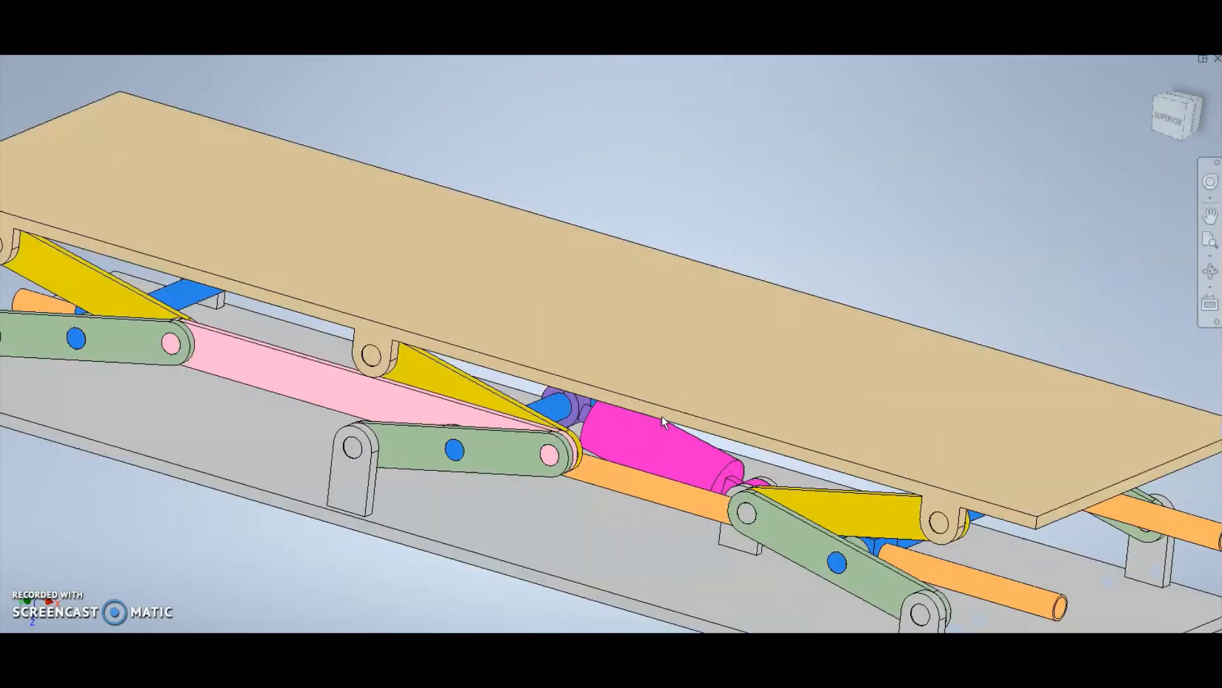
scroll(662, 415, "down", 5)
middle_click_drag(660, 428, 656, 407)
scroll(652, 428, "up", 3)
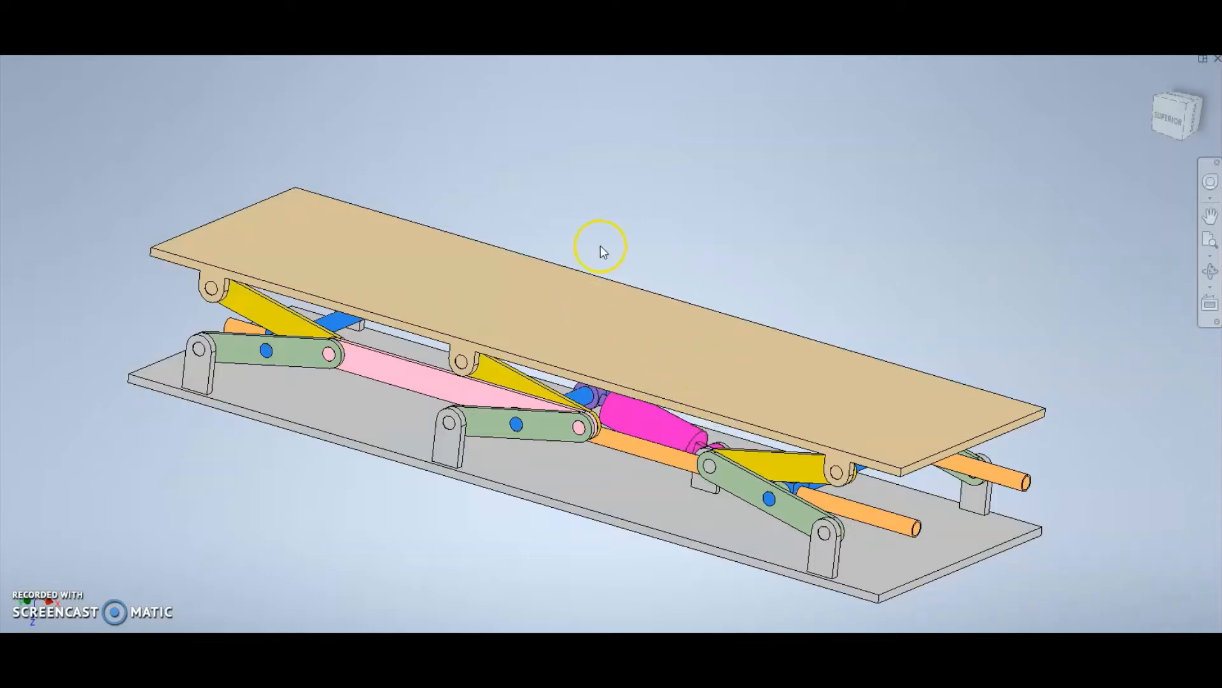
left_click(584, 293)
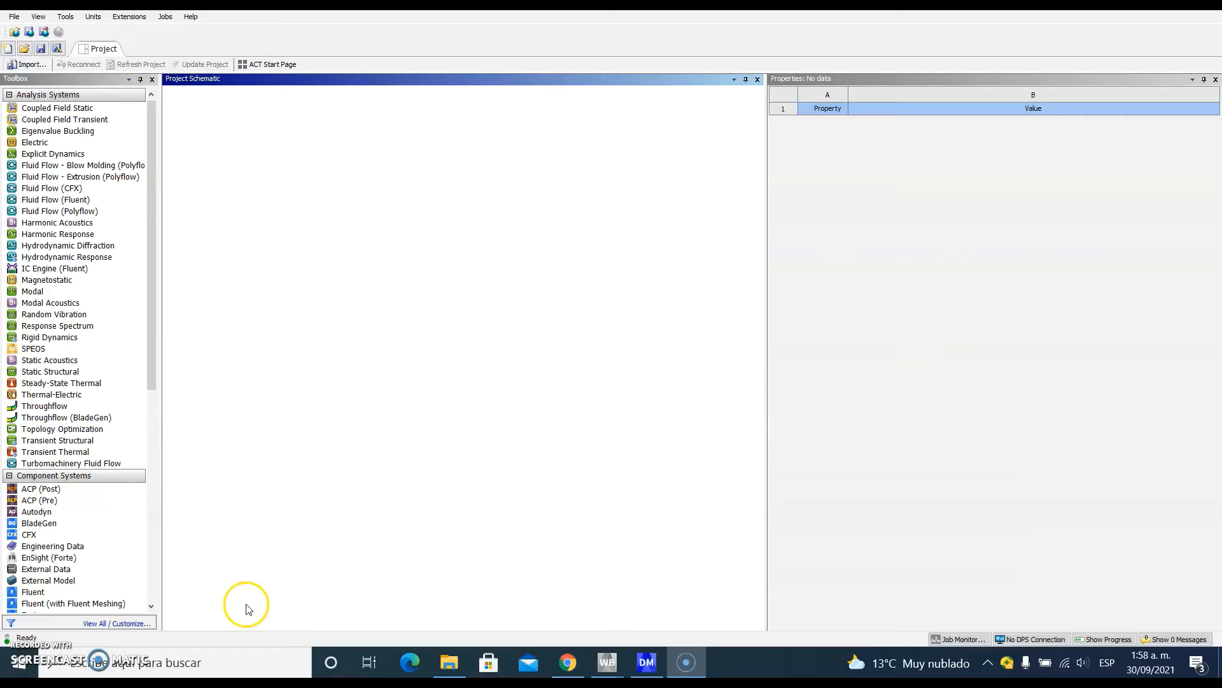
In ANSYS Workbench, add a Static Structural system to the project and start a new DesignModeler geometry for it.
left_click_drag(51, 371, 210, 179)
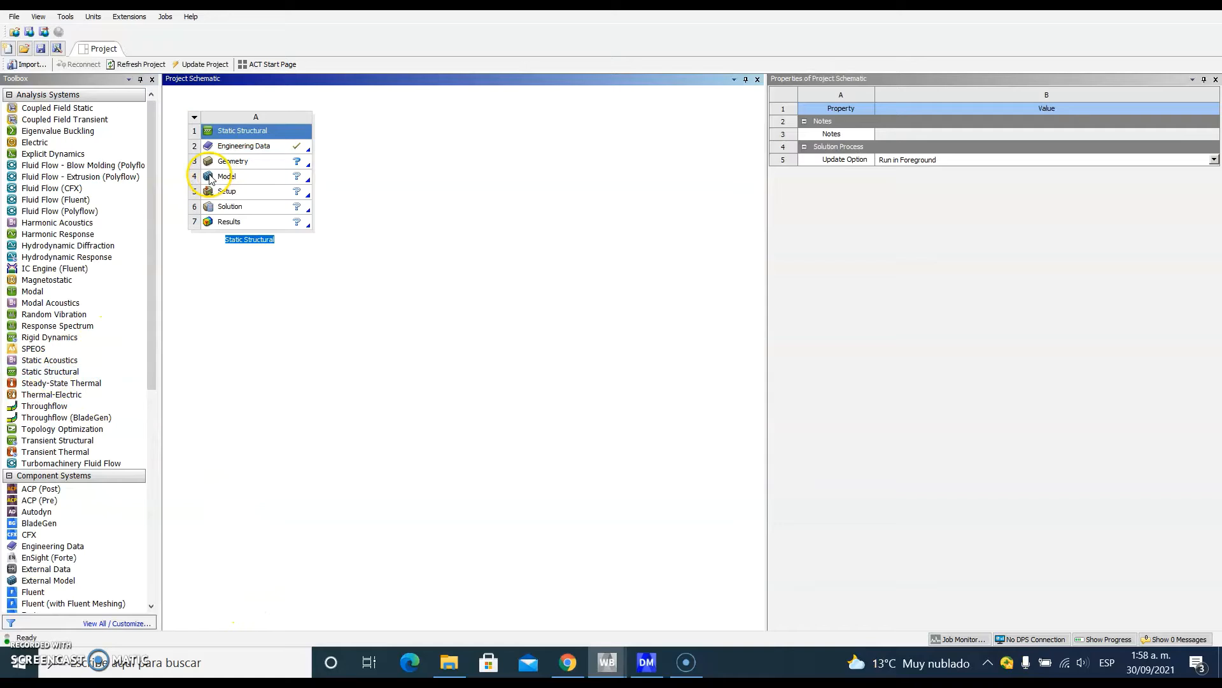
left_click(241, 147)
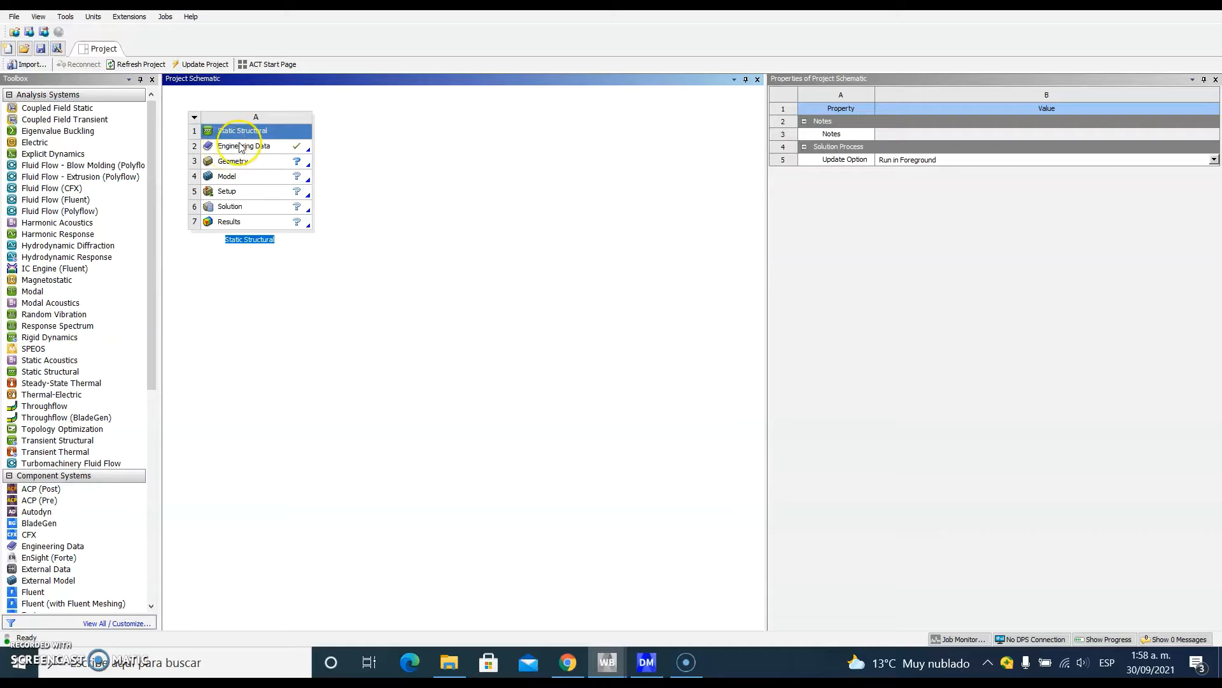
left_click(235, 162)
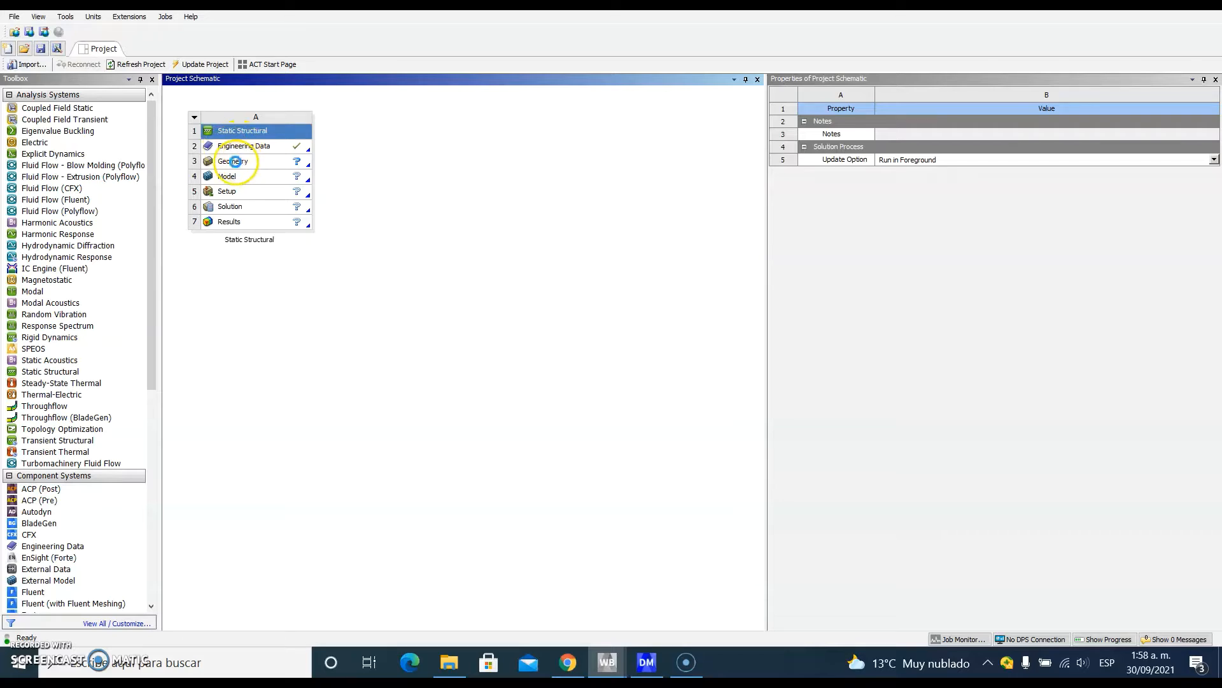
right_click(236, 164)
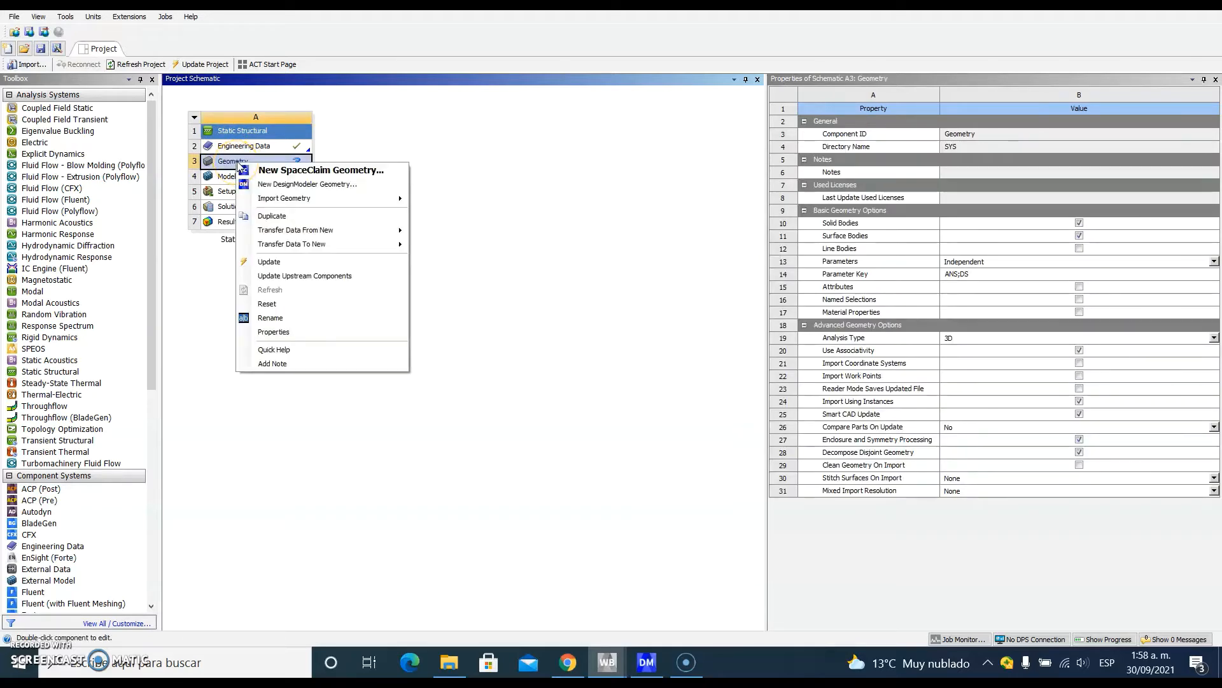
left_click(271, 184)
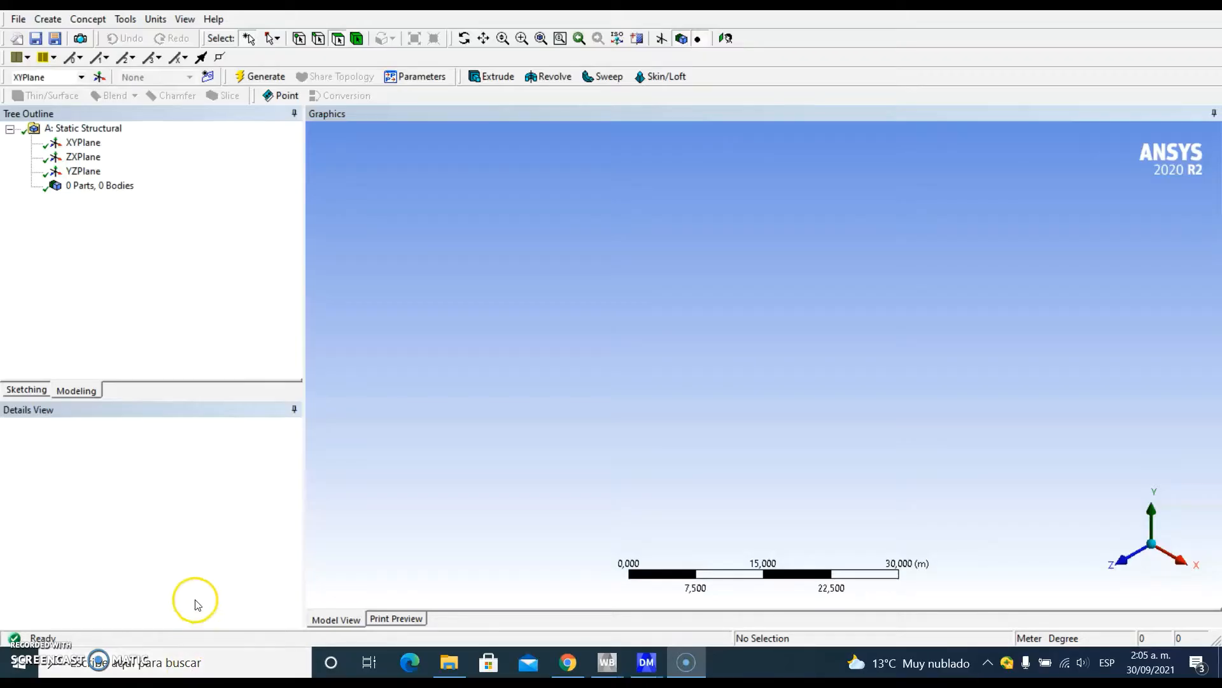
Create and generate a new plane based on the XYPlane, rotated 90° about X.
left_click(88, 146)
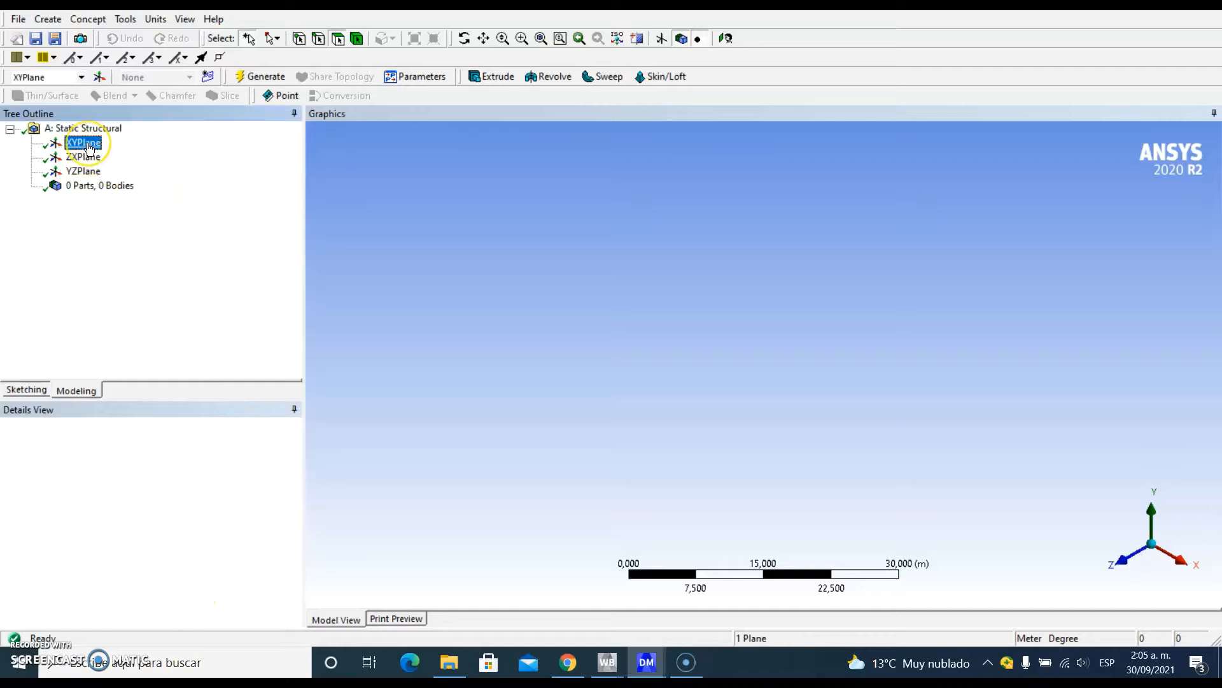
left_click(100, 77)
left_click(178, 482)
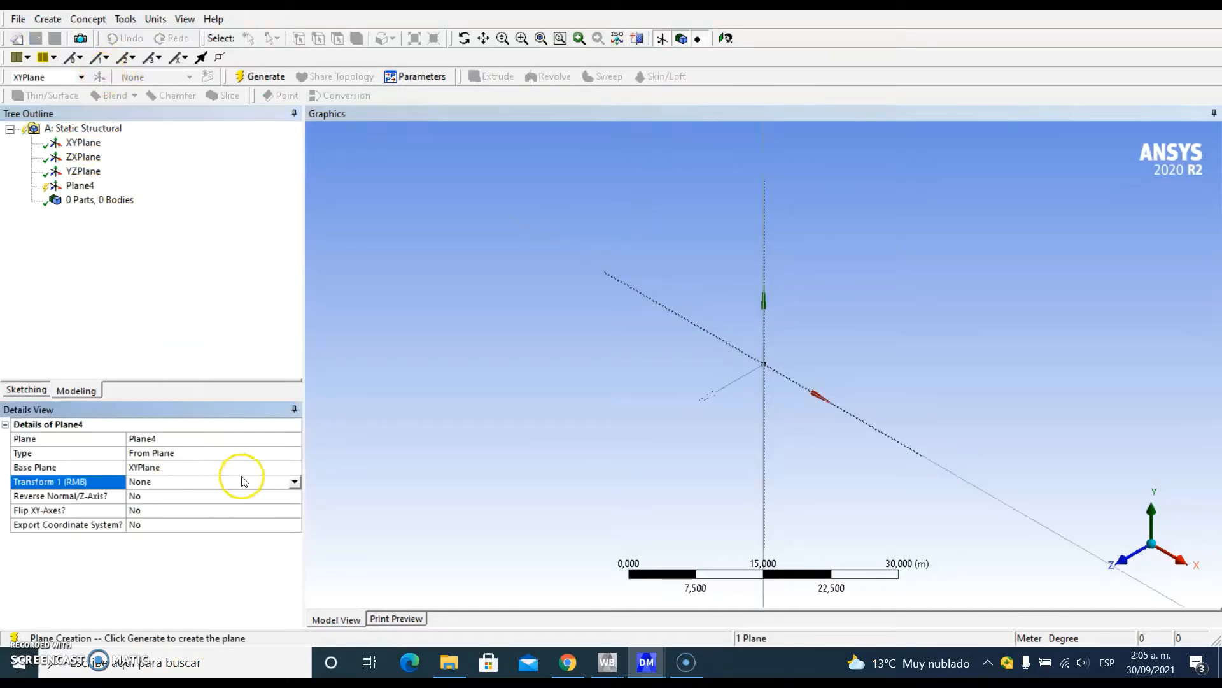
left_click(293, 482)
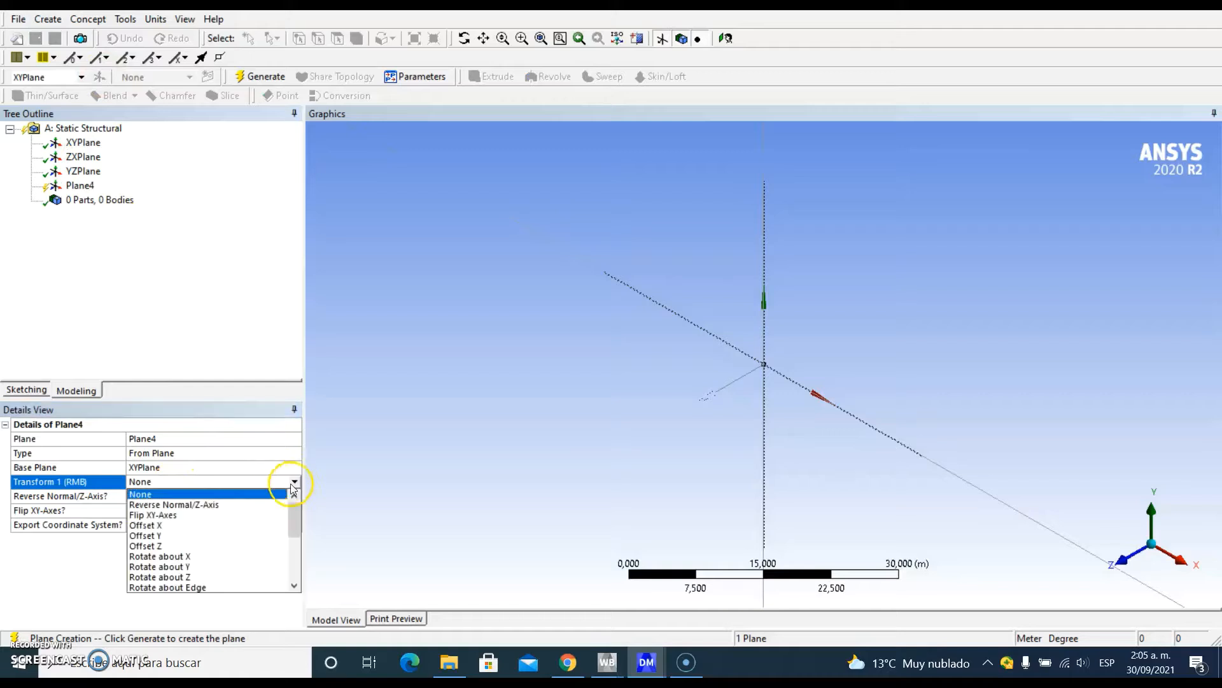
left_click(159, 556)
left_click(158, 495)
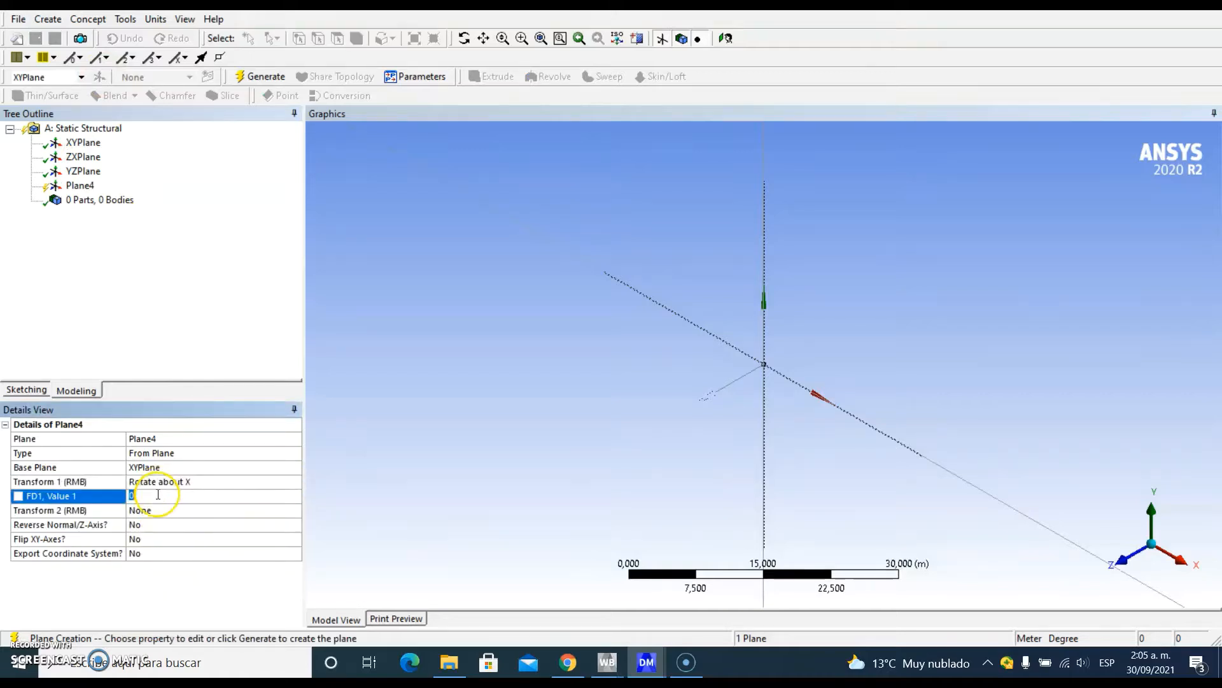
type("90")
key("Return")
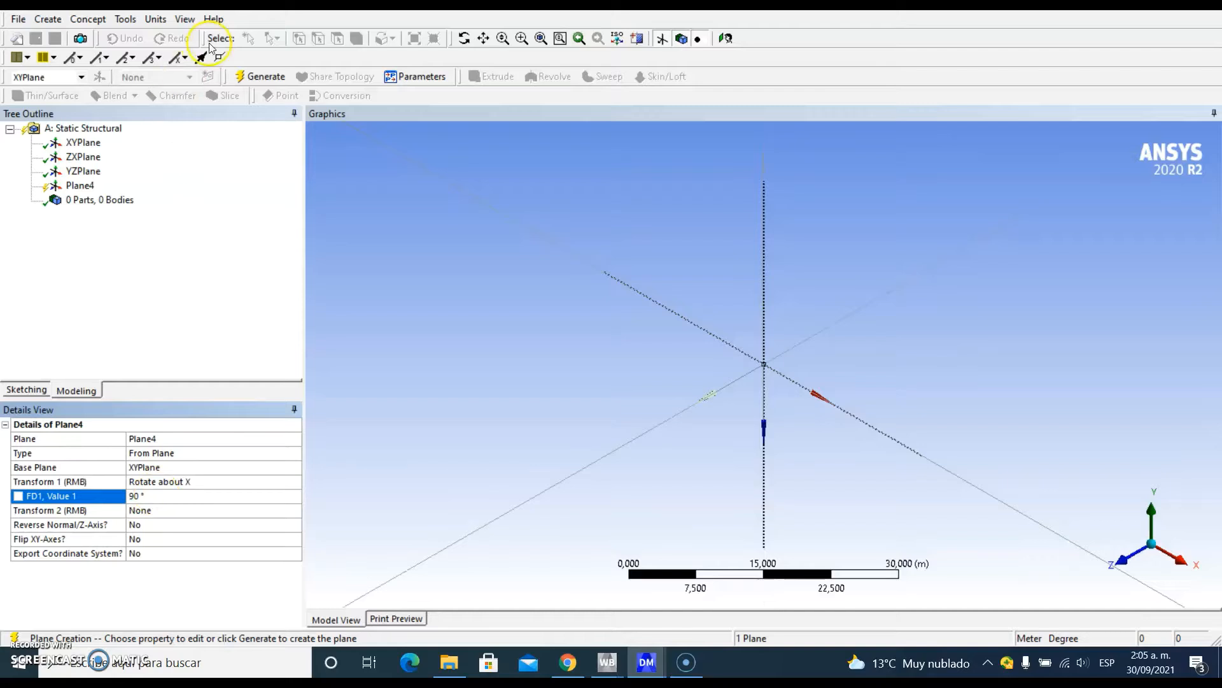
left_click(260, 76)
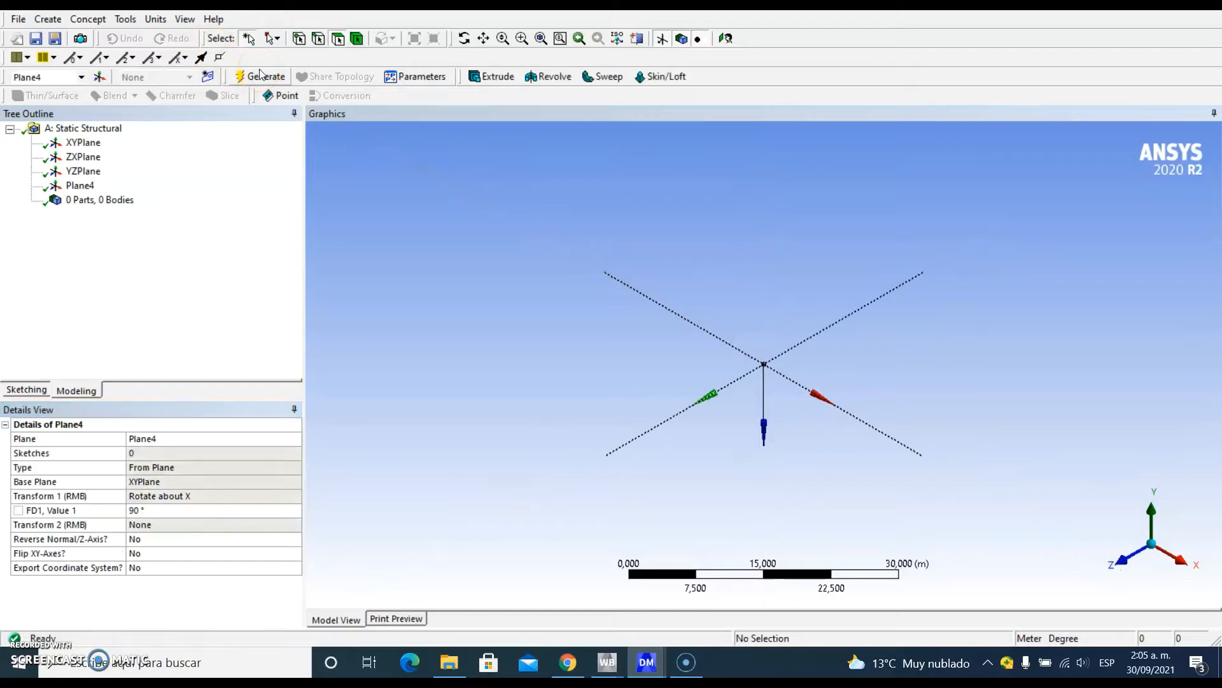
Import the external geometry file Assembly1.stp onto the new plane and generate it.
left_click(18, 21)
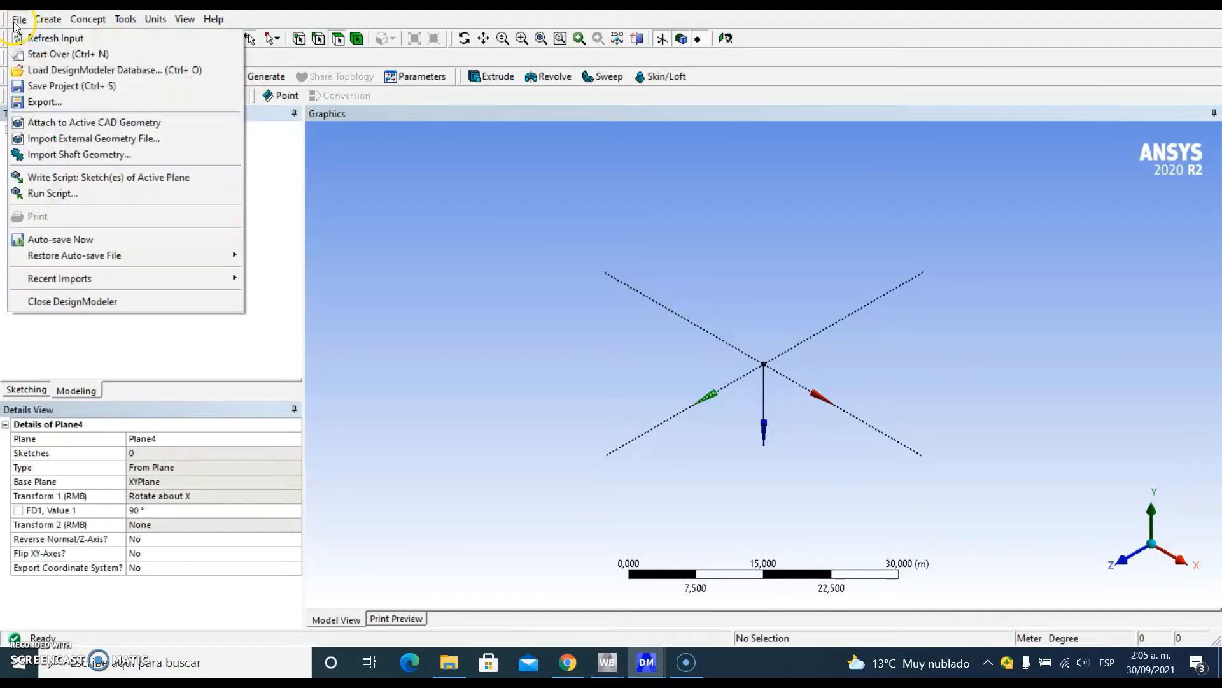
left_click(93, 138)
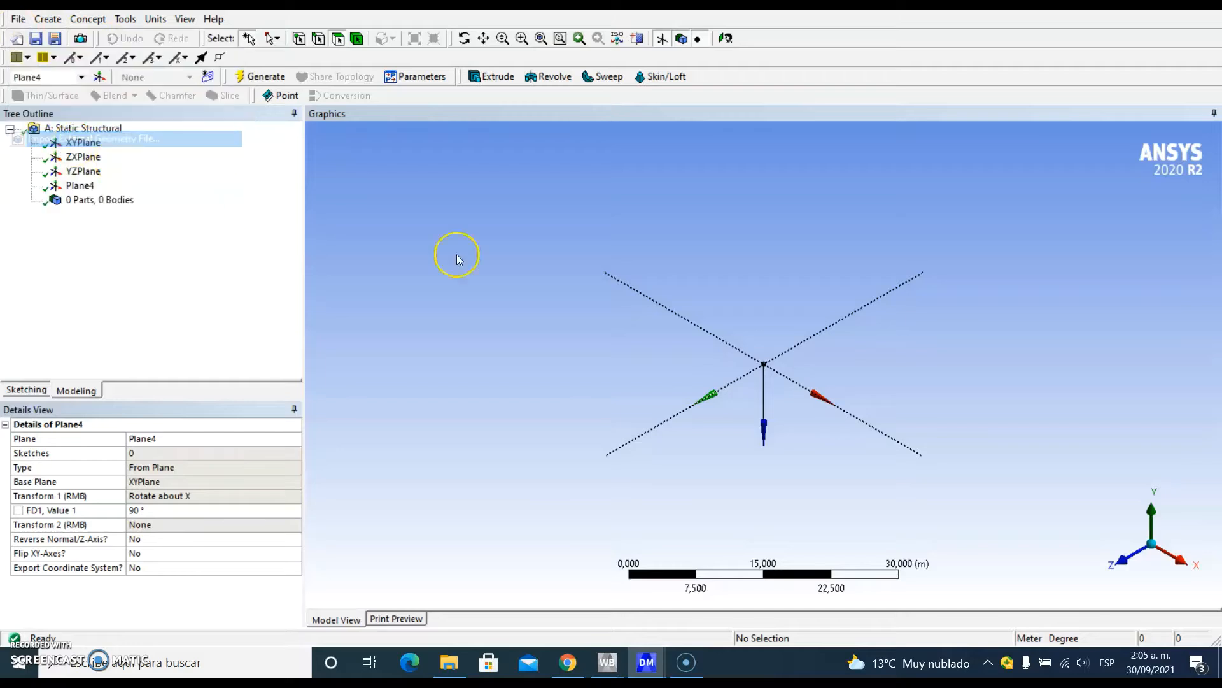
left_click(521, 275)
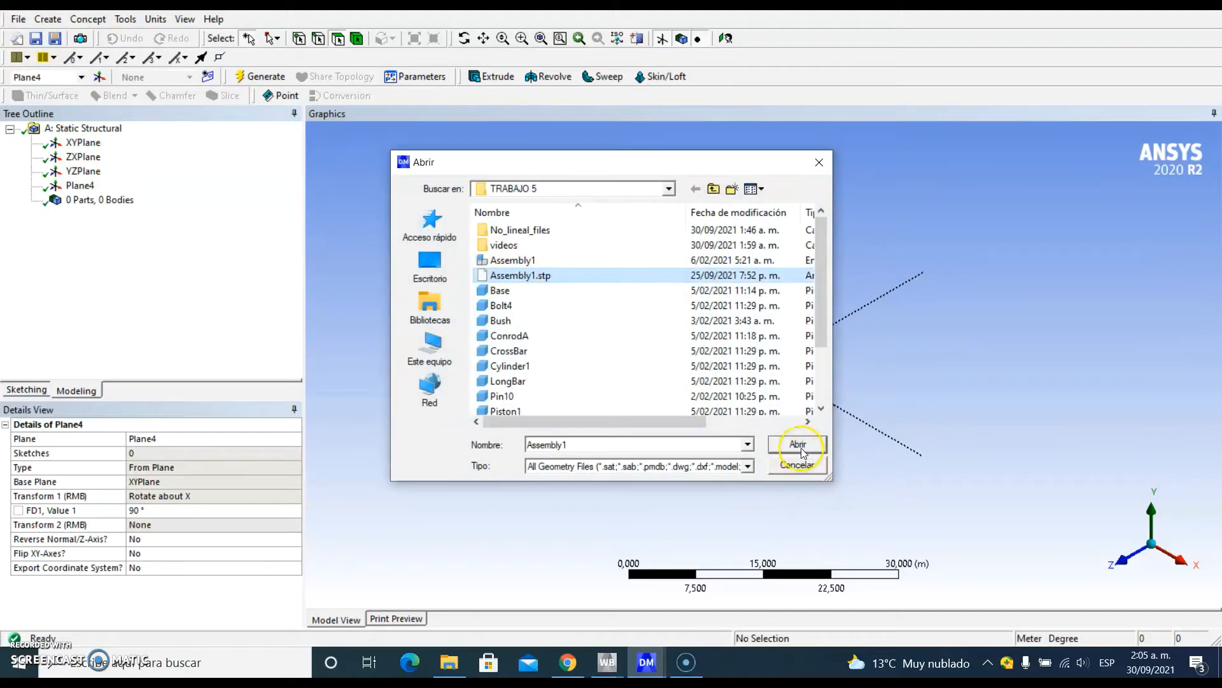
left_click(797, 443)
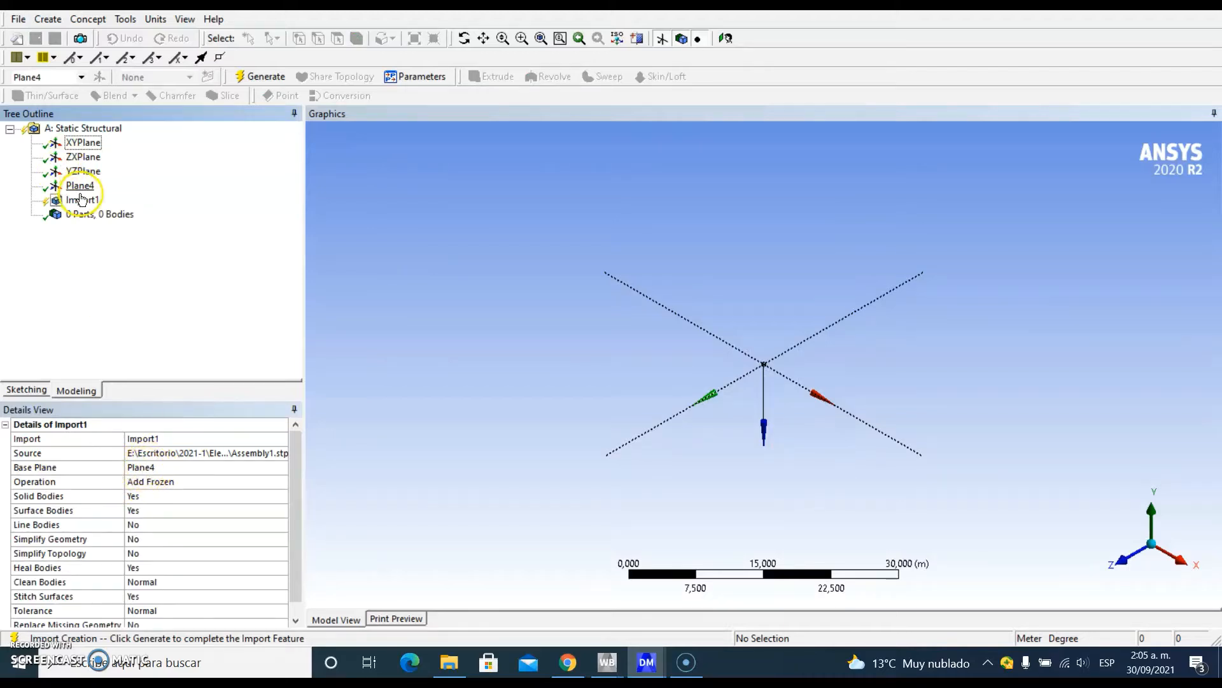
left_click(246, 77)
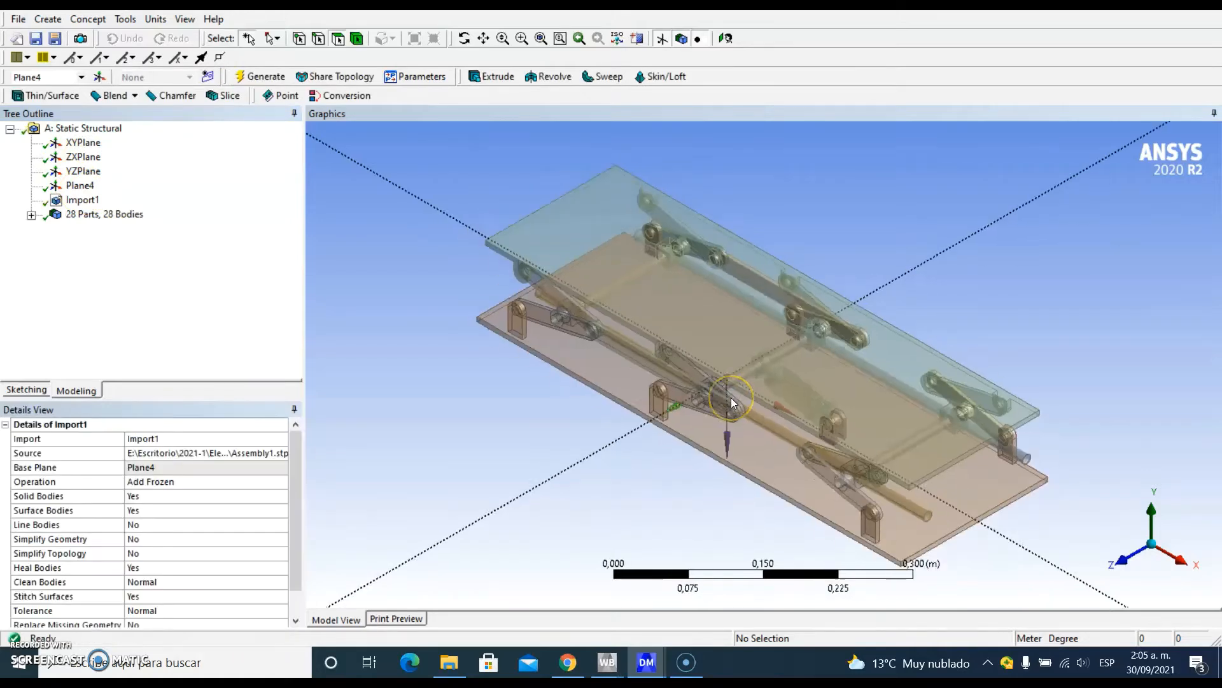
Expand the list of imported bodies and suppress both Bolt4 bodies.
scroll(732, 397, "up", 2)
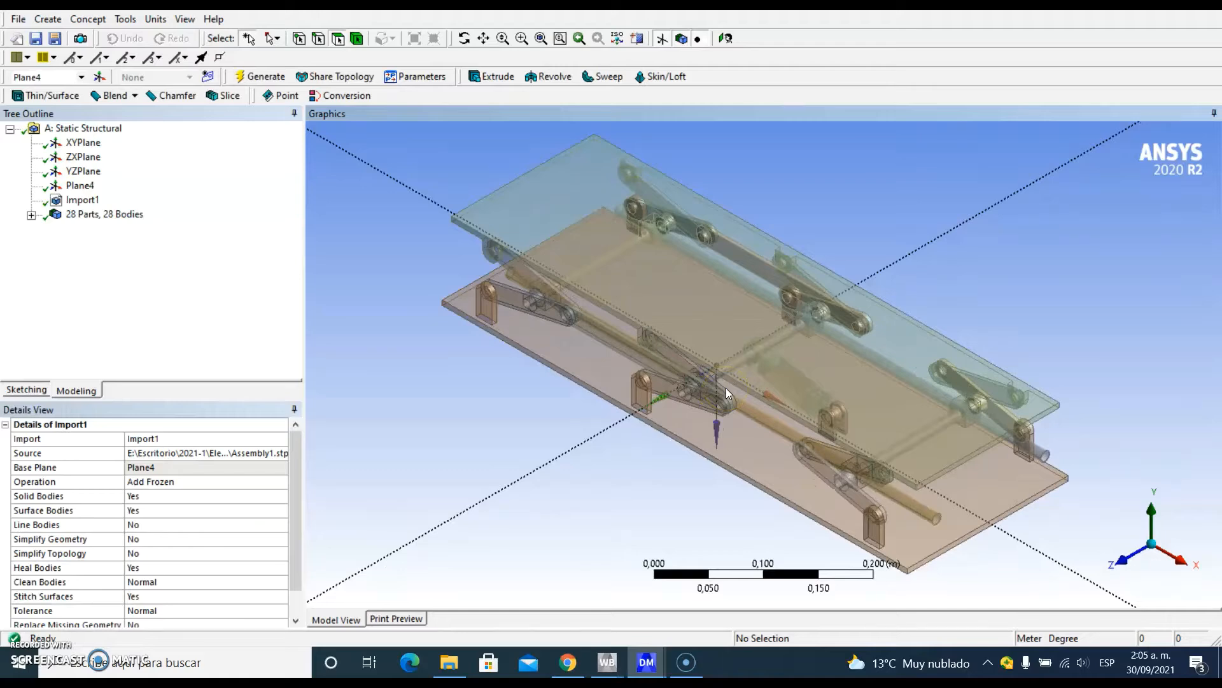
middle_click_drag(726, 388, 747, 380)
scroll(746, 380, "up", 1)
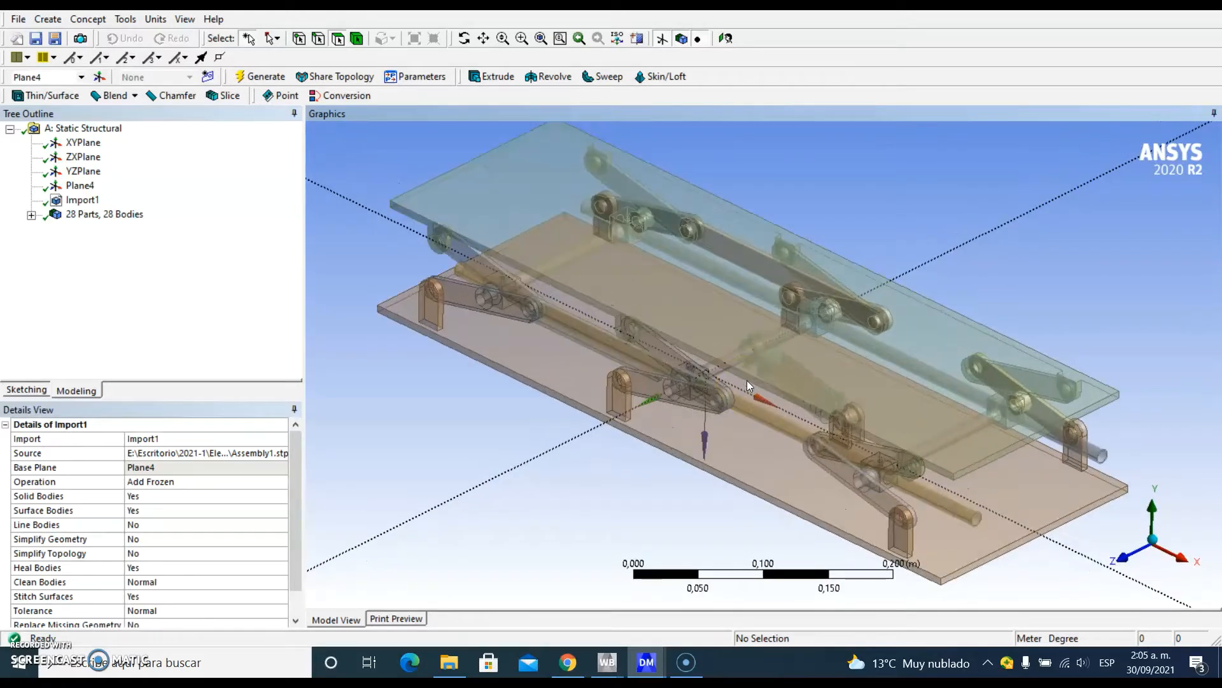
left_click(31, 215)
scroll(205, 265, "up", 2)
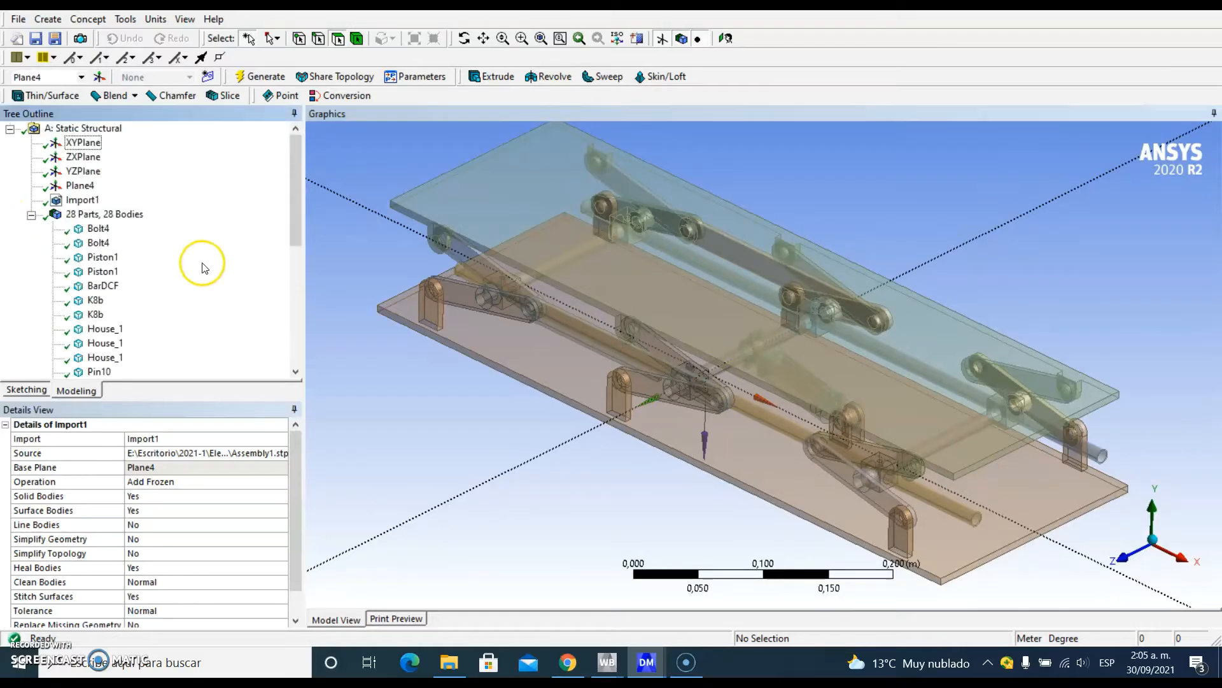
left_click(103, 231)
scroll(737, 404, "up", 3)
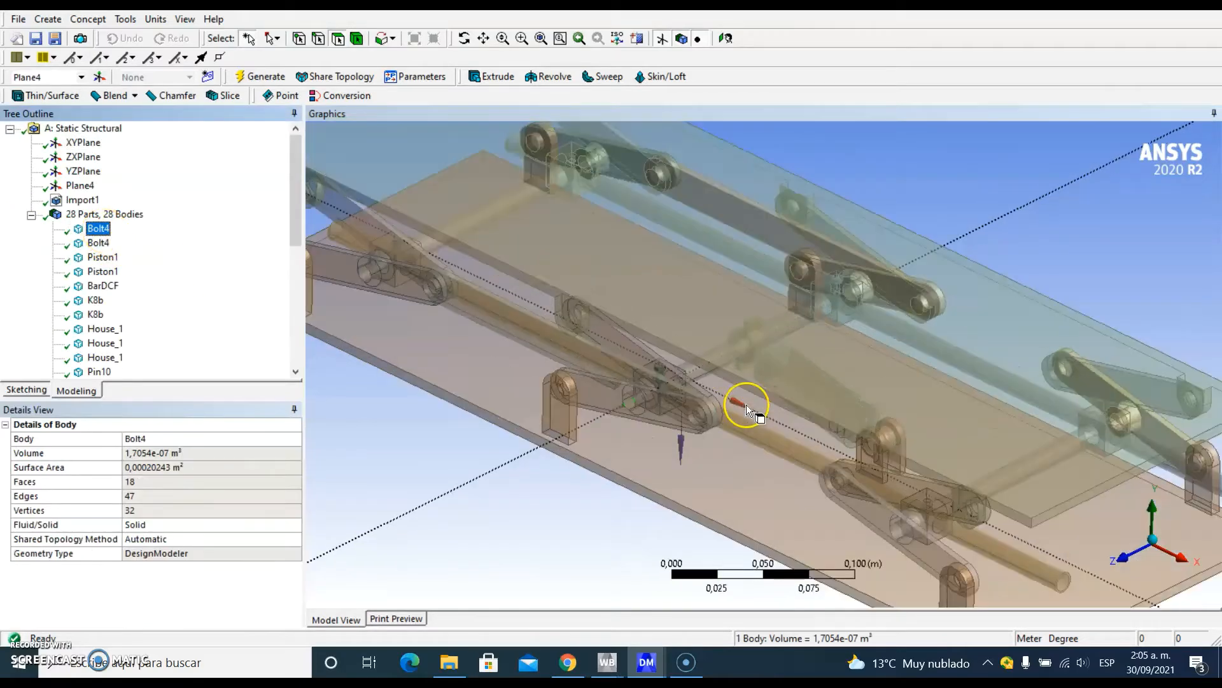
left_click(99, 244, "ctrl")
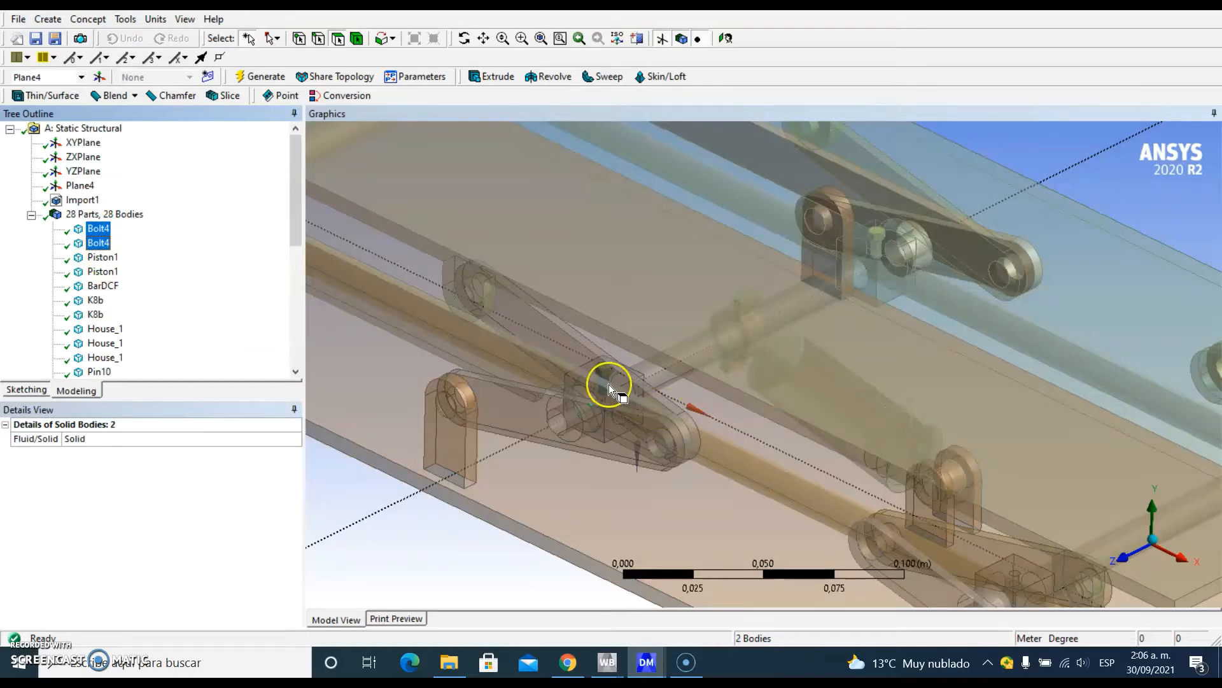
right_click(109, 244)
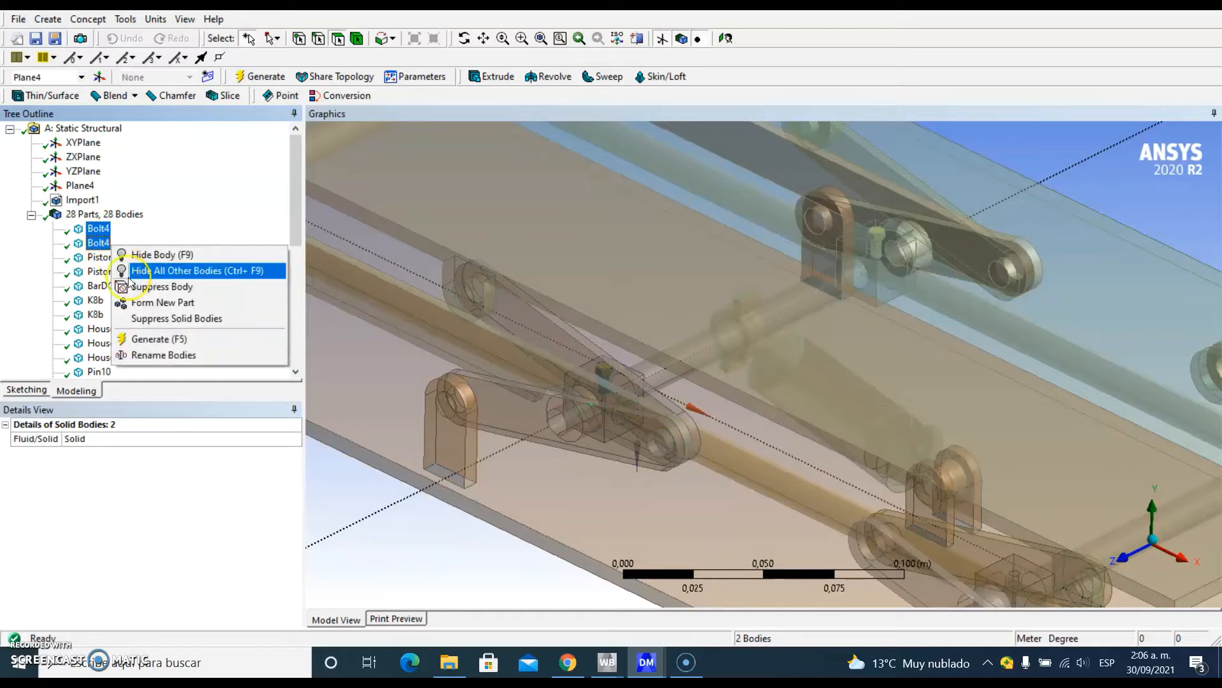
left_click(132, 286)
Locate the two Pin10 bodies in the model and suppress both of them.
scroll(135, 296, "down", 3)
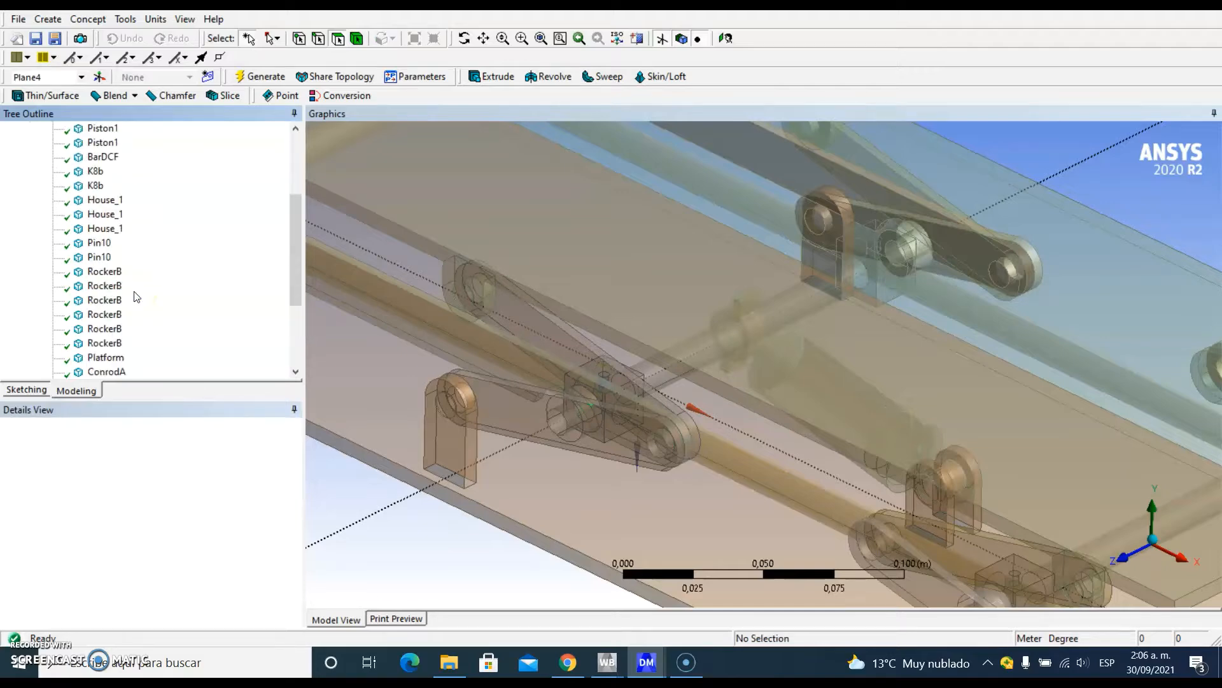
left_click(100, 256)
middle_click_drag(791, 423, 645, 316, "ctrl")
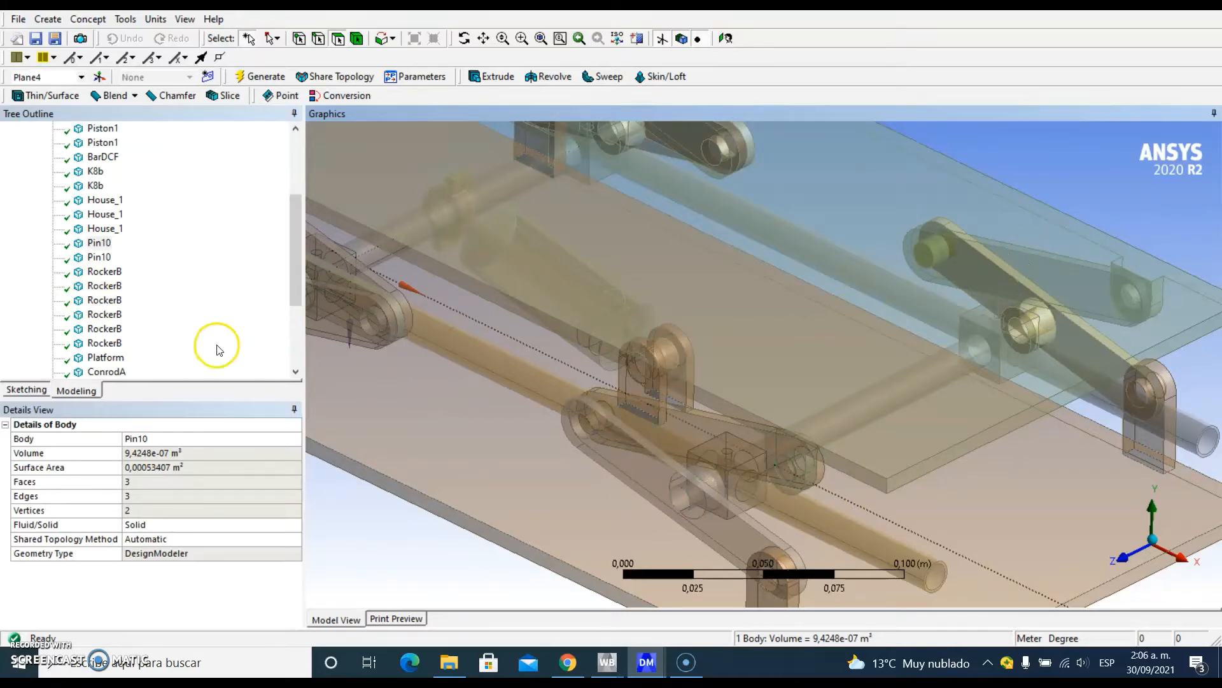
left_click(102, 259)
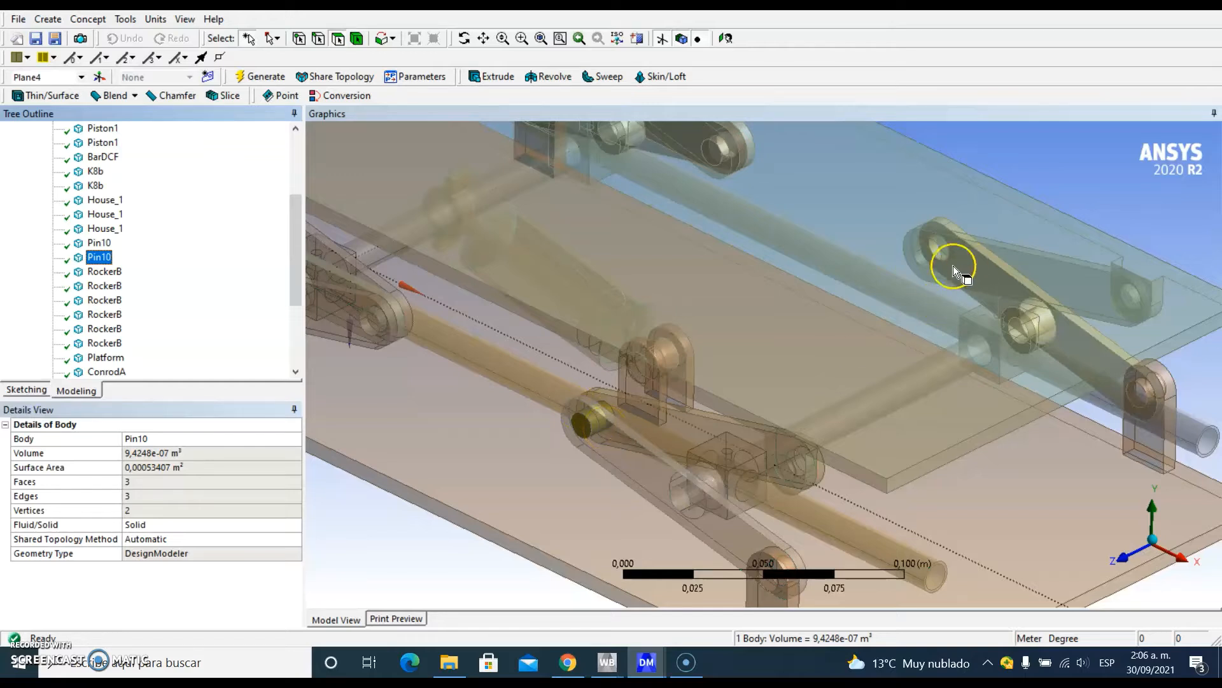
left_click(99, 243, "ctrl")
right_click(98, 257)
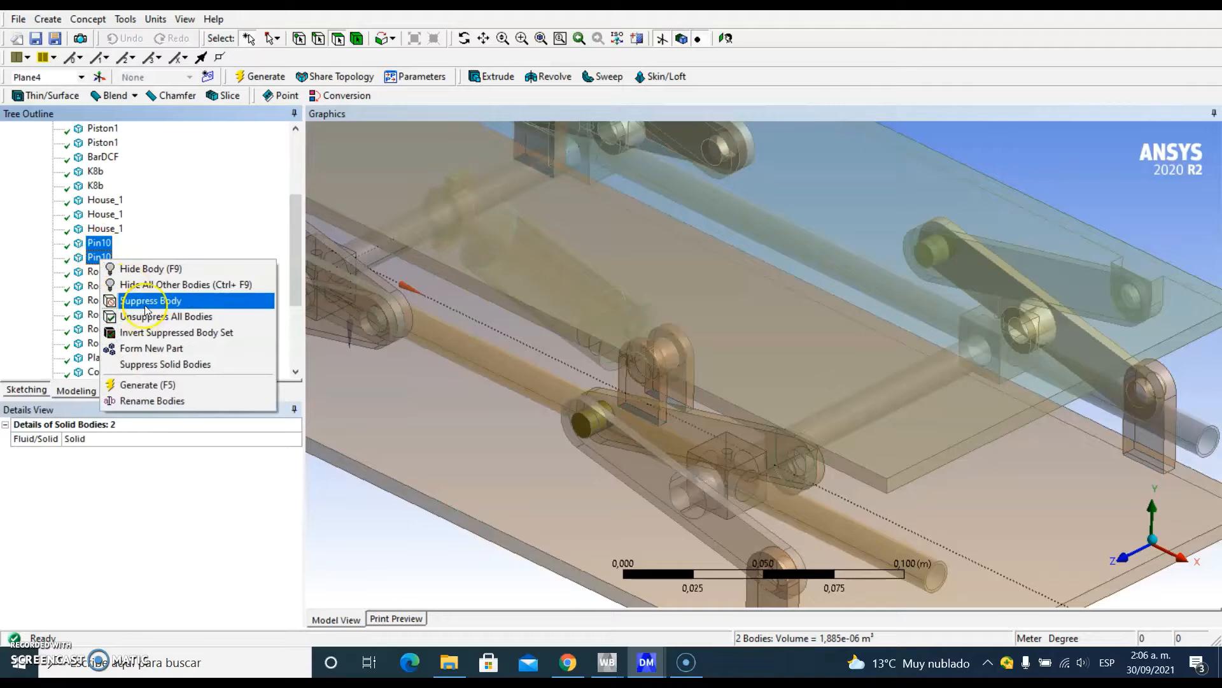
left_click(159, 282)
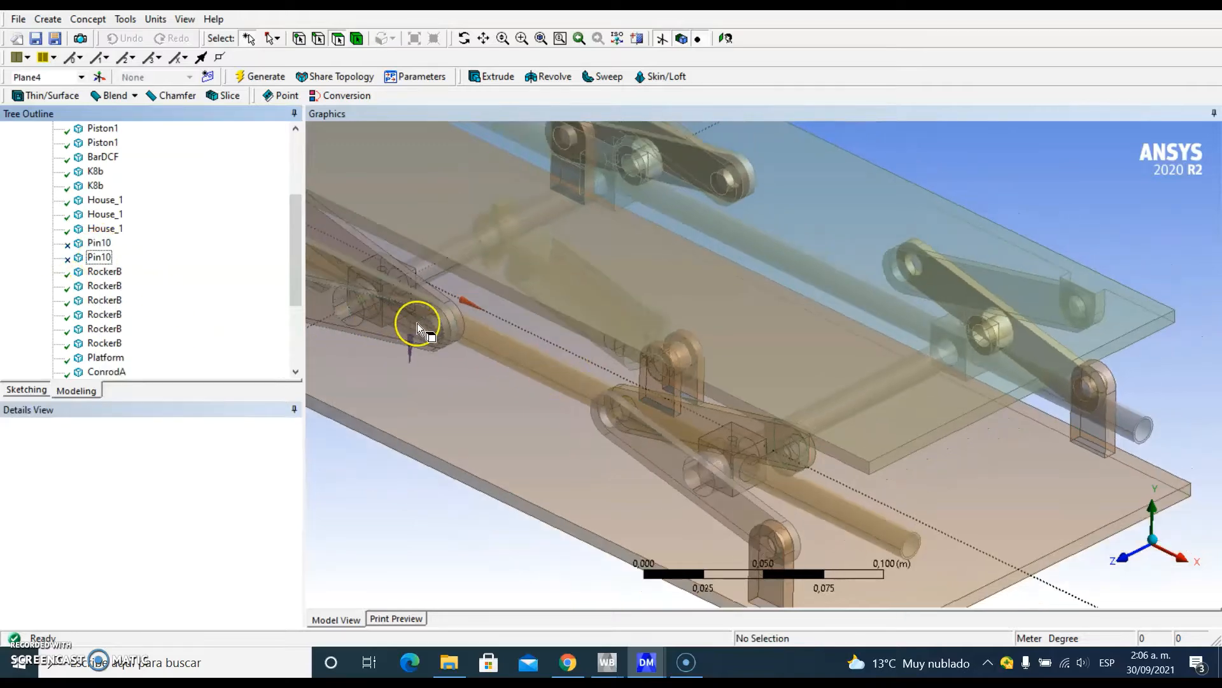
Identify the two Piston1 bodies in the assembly and combine them into one new part.
scroll(95, 254, "up", 2)
left_click(101, 214)
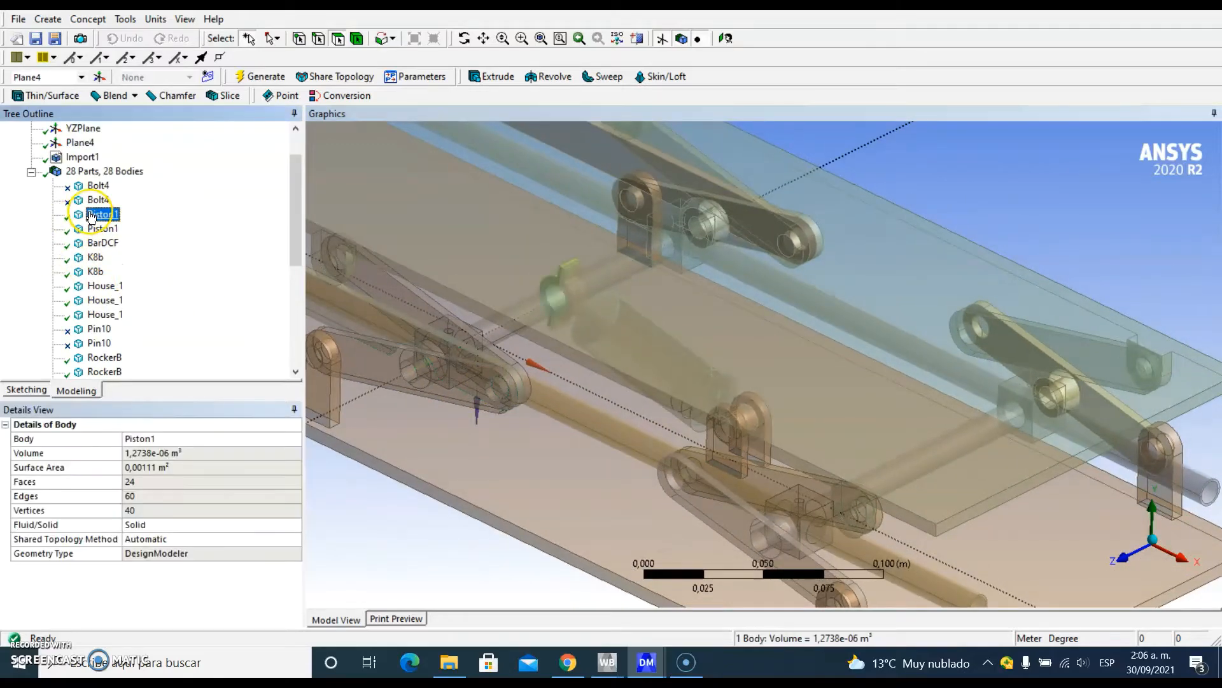
scroll(543, 331, "up", 4)
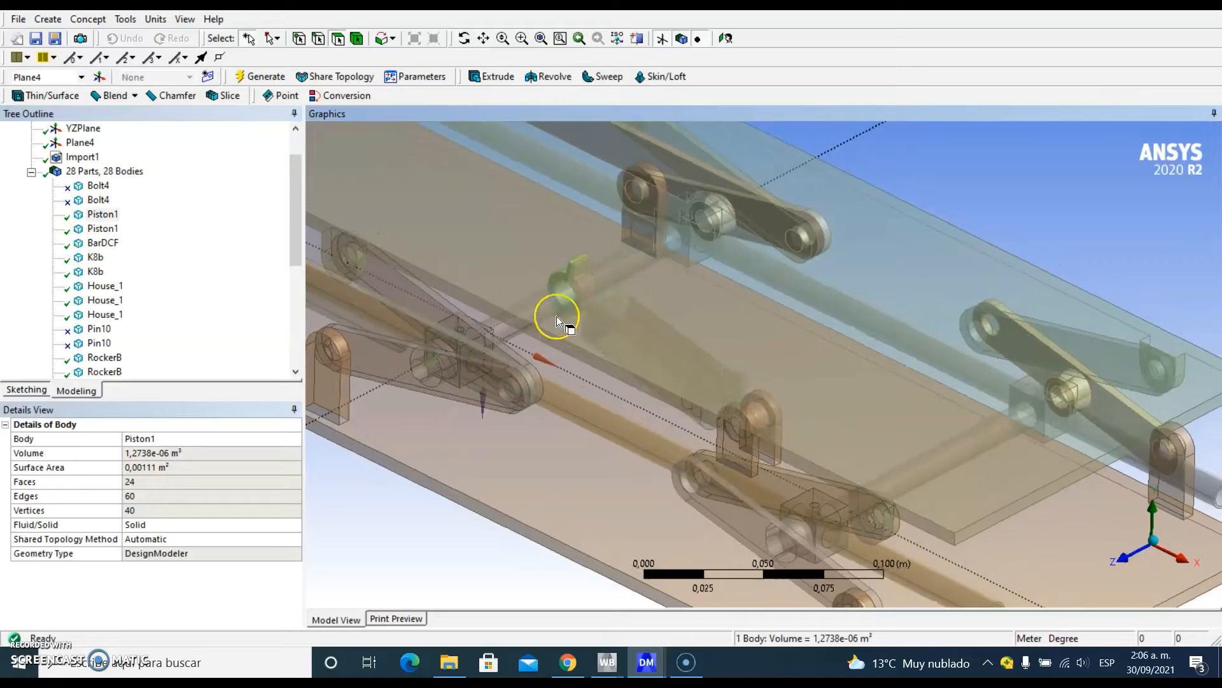
middle_click_drag(525, 281, 620, 311, "ctrl")
scroll(596, 308, "up", 1)
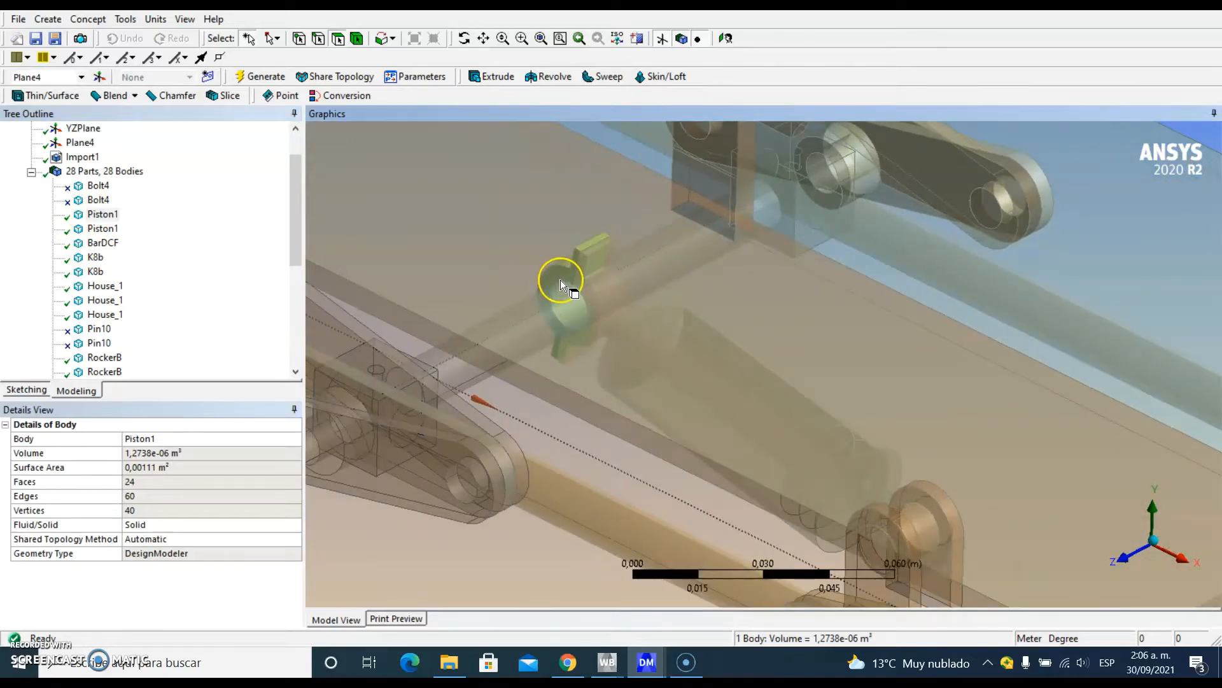
left_click(102, 228)
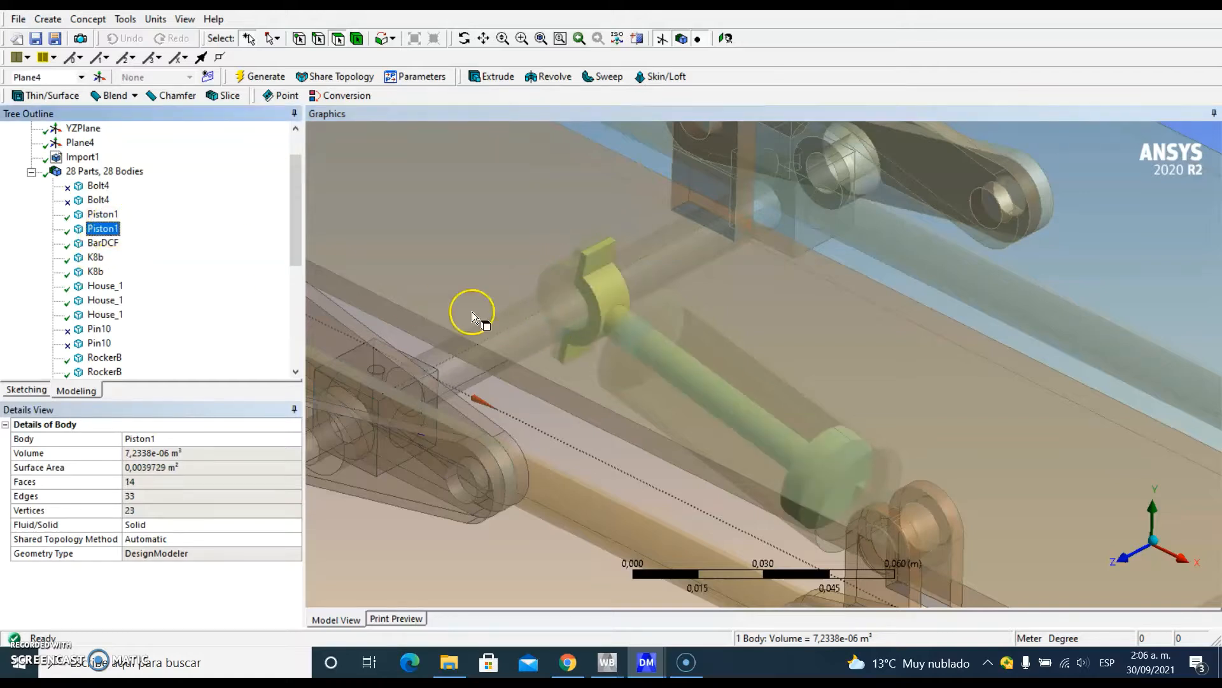
left_click(111, 217, "ctrl")
right_click(101, 229)
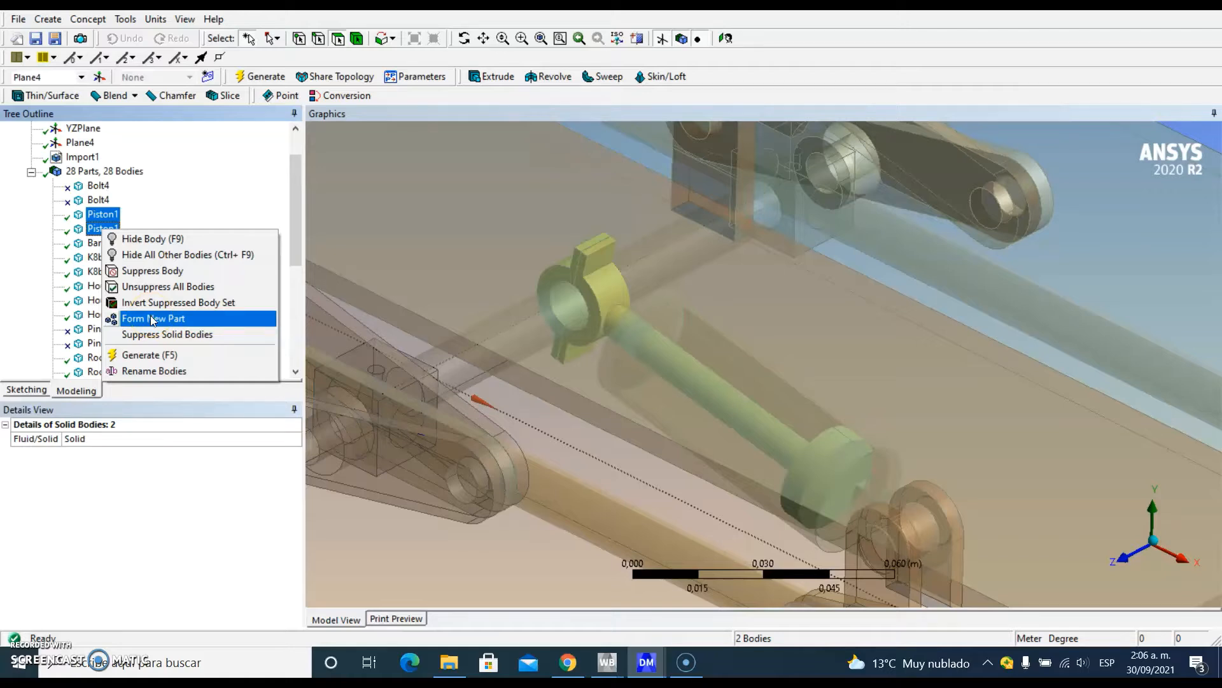
left_click(156, 323)
left_click(157, 323)
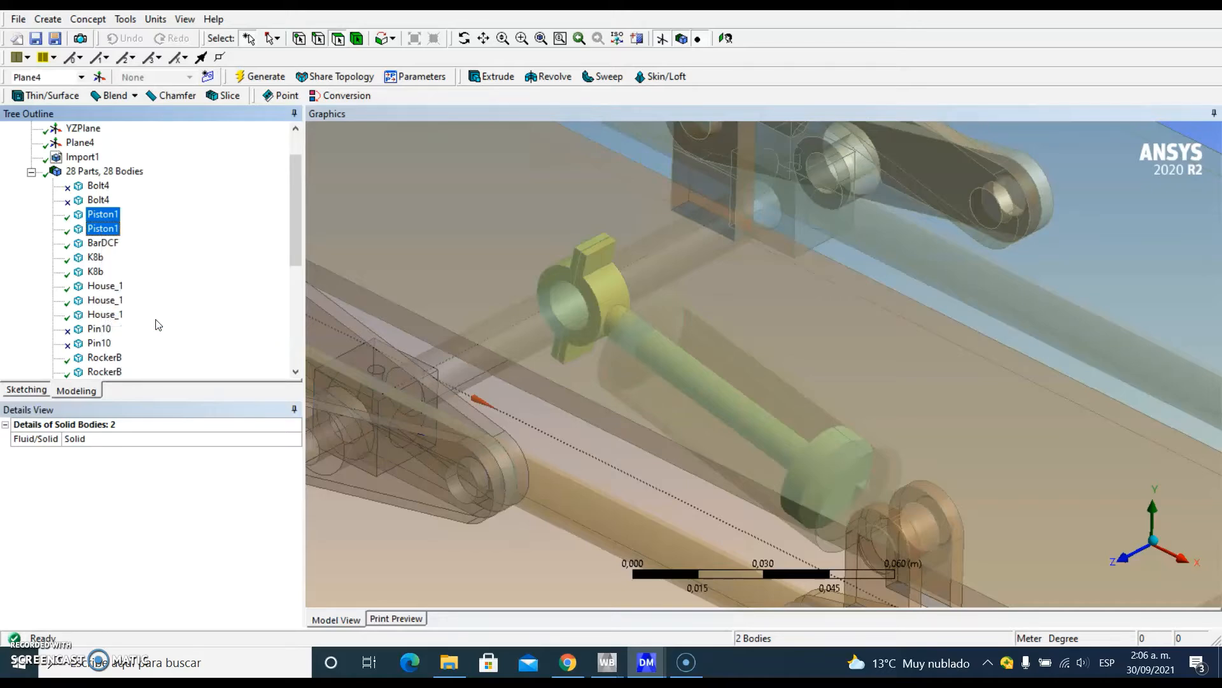
scroll(158, 325, "up", 10)
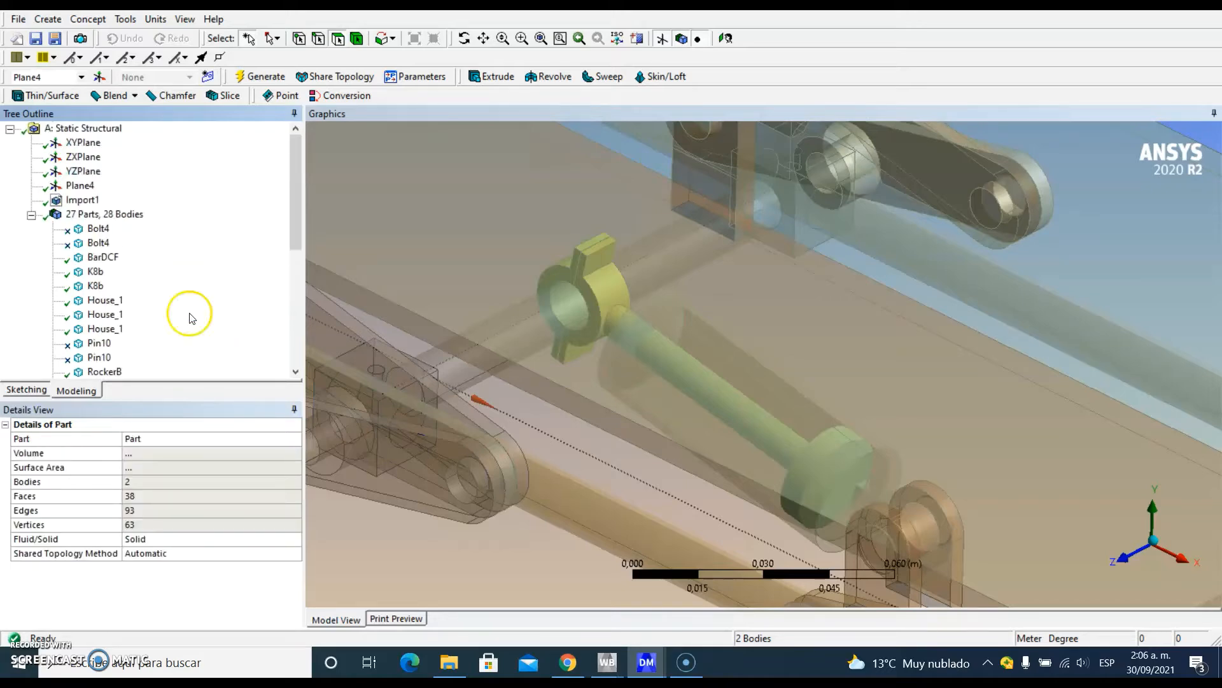
scroll(520, 372, "down", 5)
scroll(525, 376, "up", 1)
middle_click_drag(524, 376, 548, 389, "ctrl")
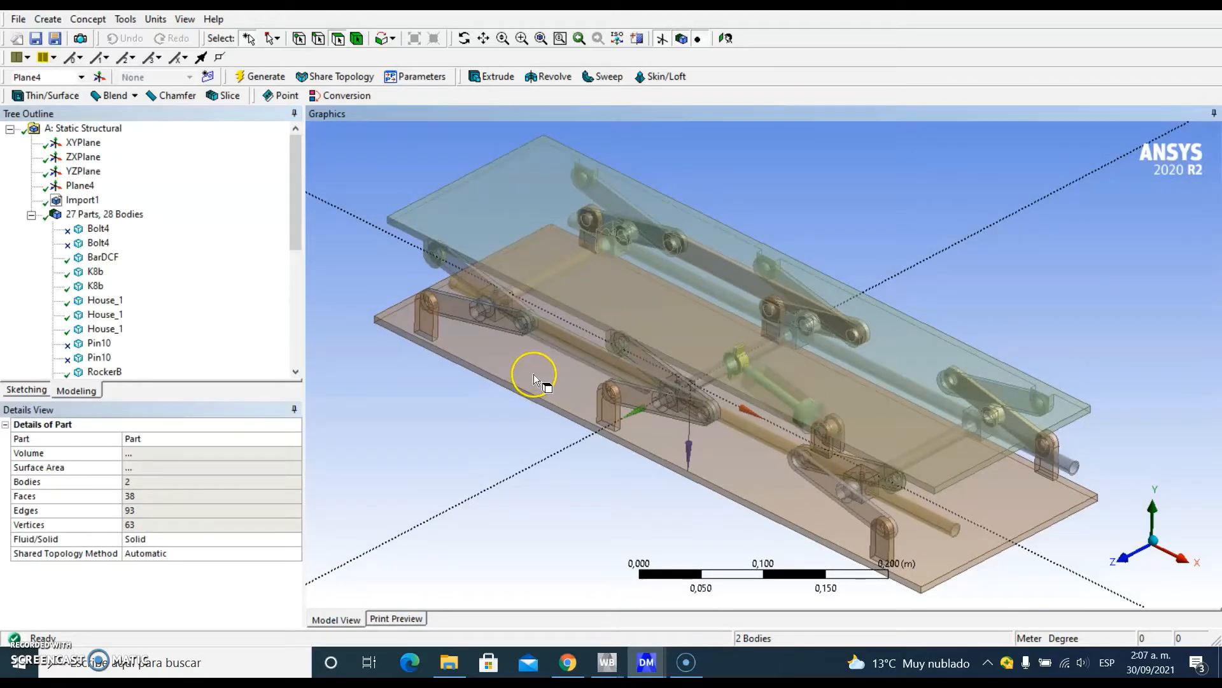
Switch to the Workbench project and open the Static Structural system's Model for editing in Mechanical.
left_click(193, 667)
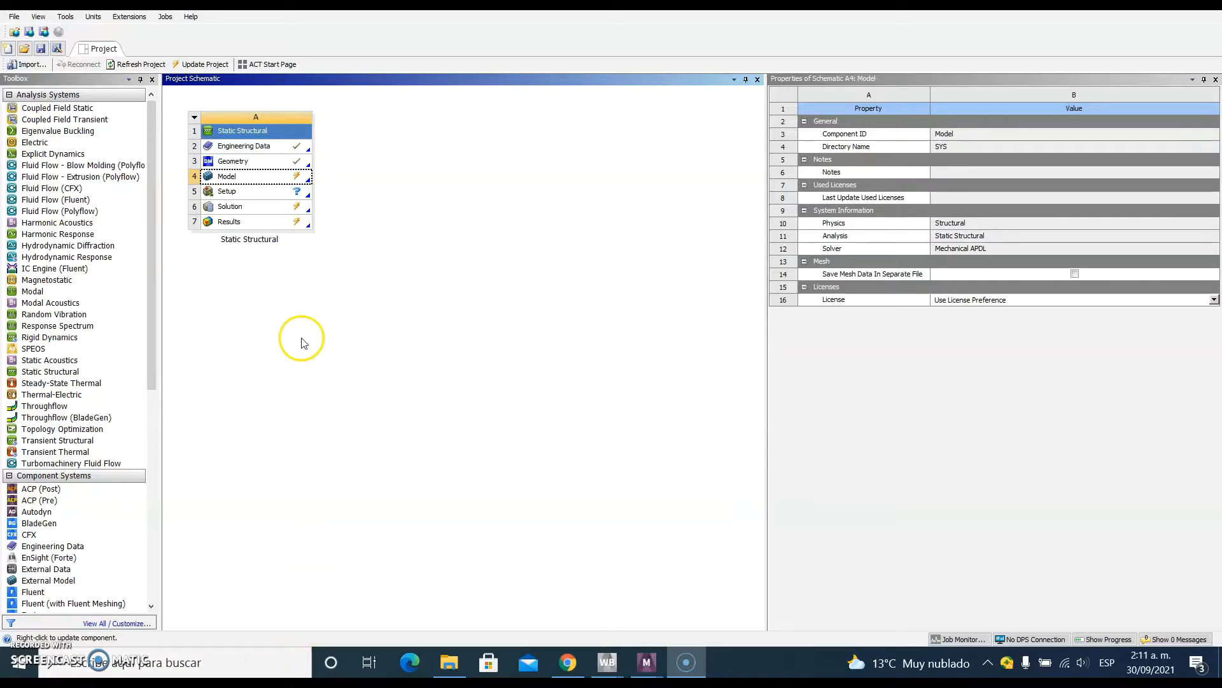
right_click(256, 179)
left_click(283, 187)
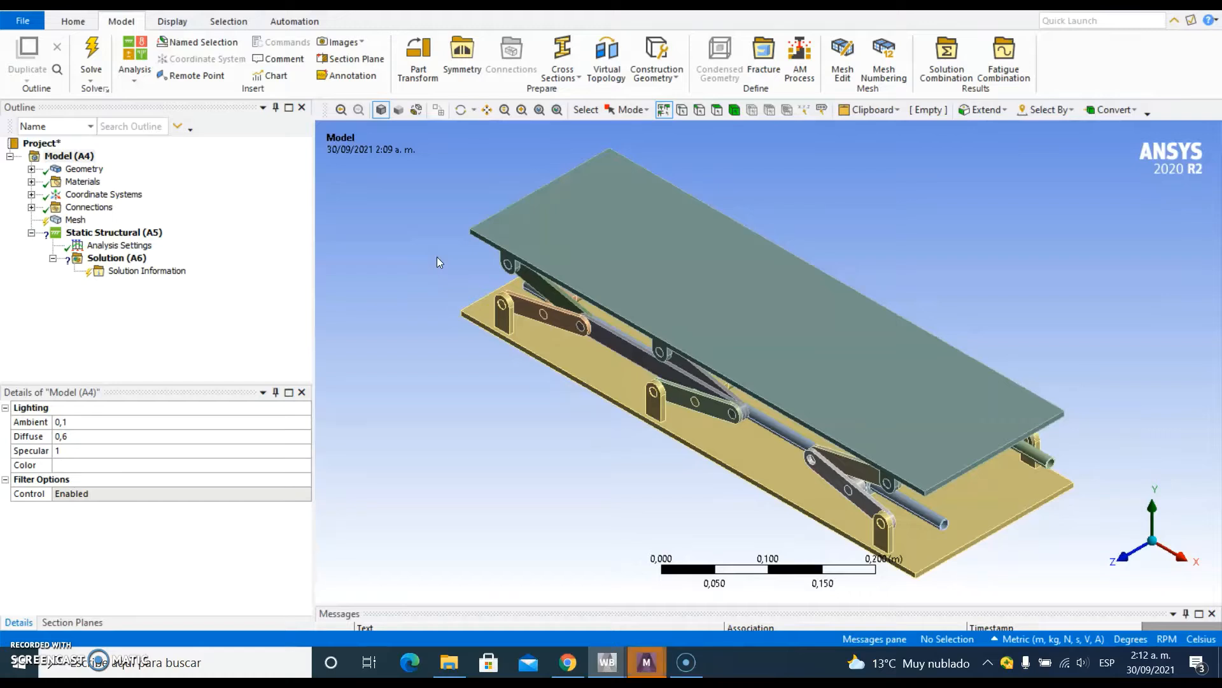
middle_click_drag(661, 405, 610, 383, "ctrl")
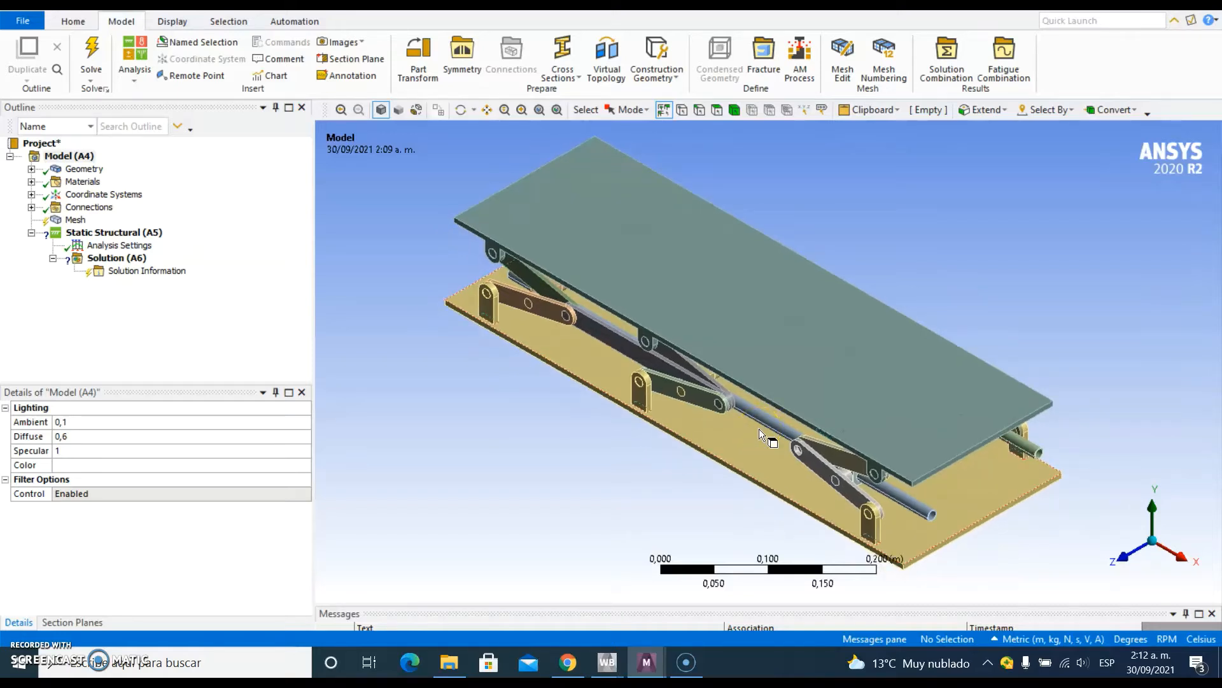
middle_click_drag(759, 429, 752, 431, "ctrl")
left_click(506, 280)
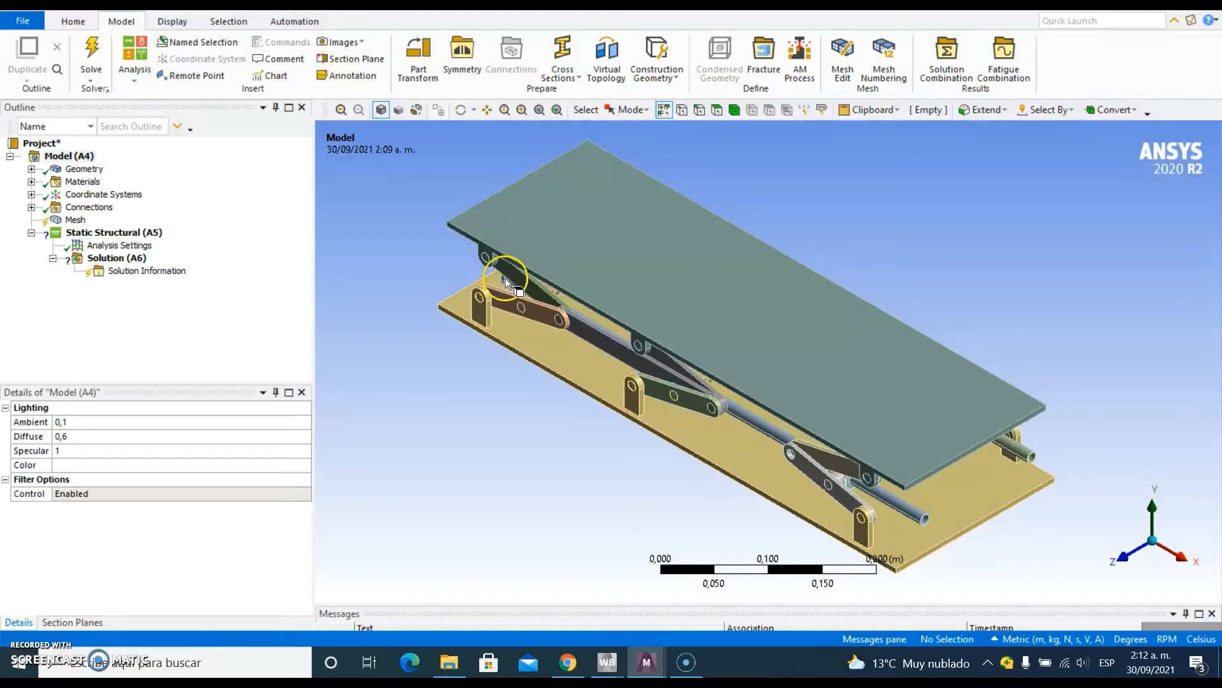
Expand the model's Geometry branch and review the bodies of the assembly.
left_click(30, 169)
left_click(136, 215)
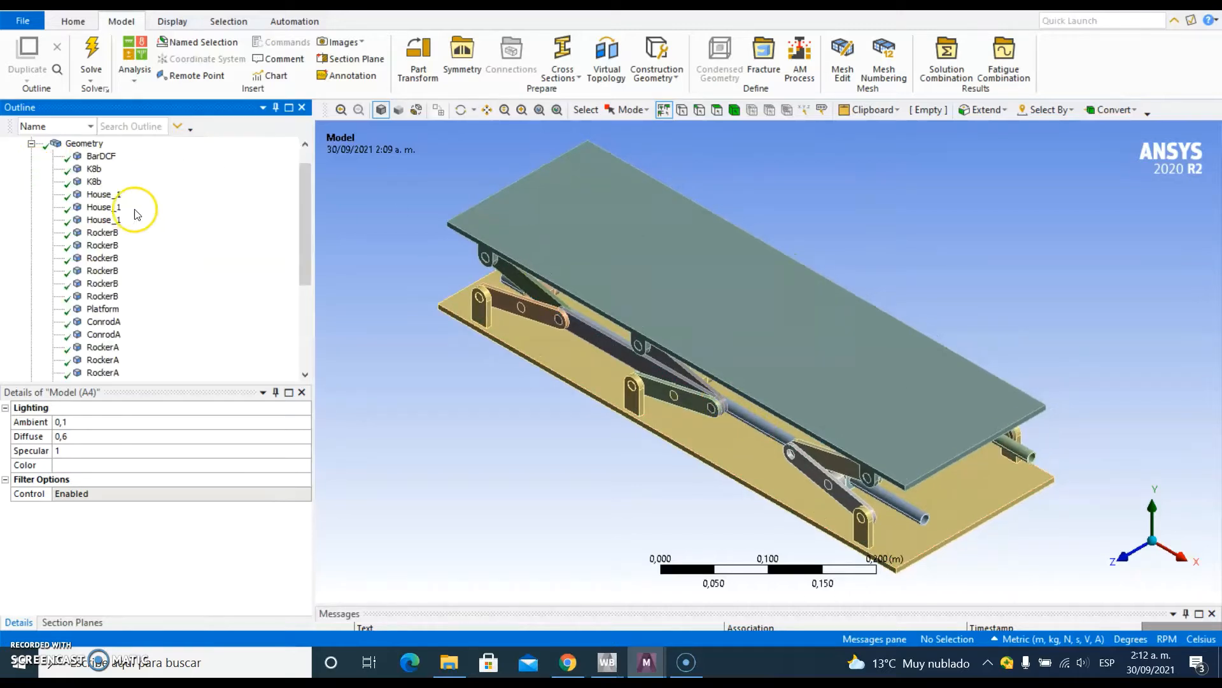
scroll(136, 210, "up", 1)
scroll(108, 172, "down", 3)
scroll(127, 191, "up", 3)
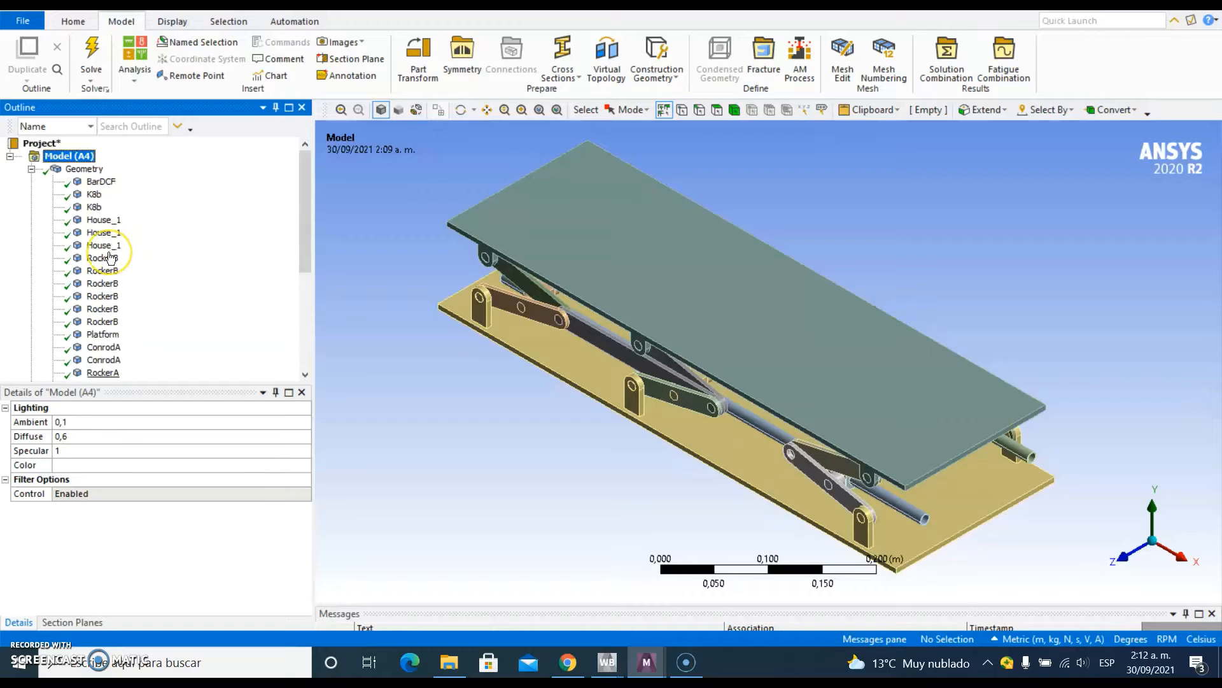
left_click(107, 190)
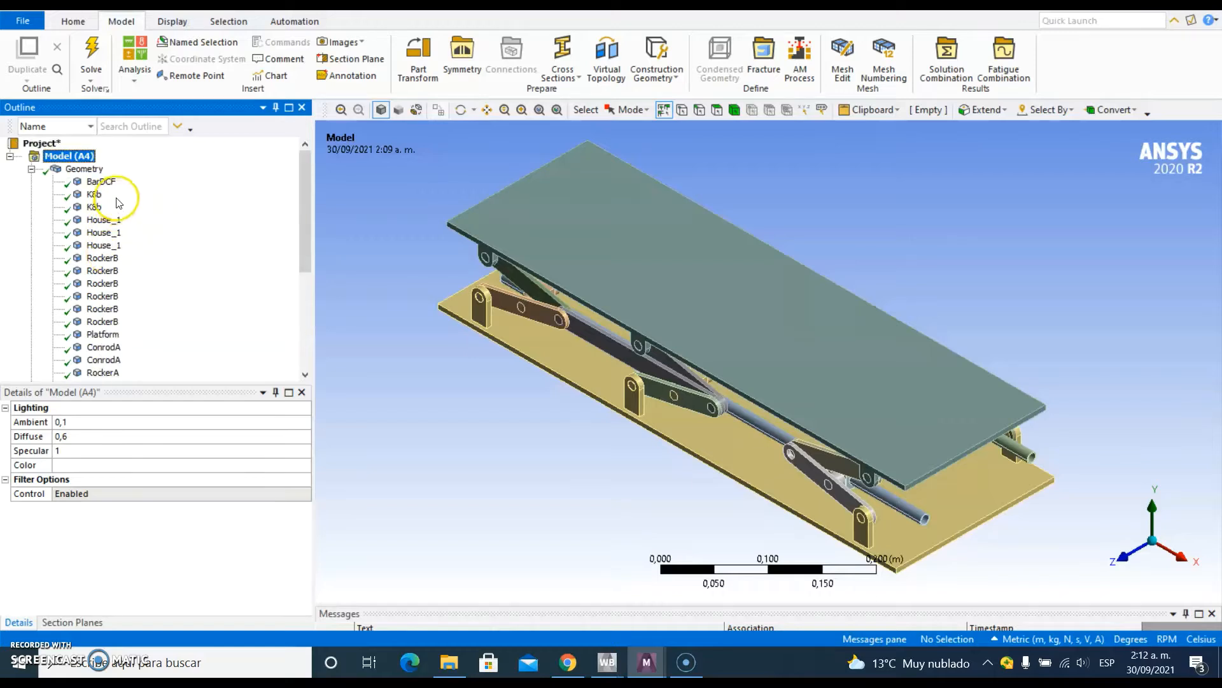
middle_click_drag(597, 400, 611, 376)
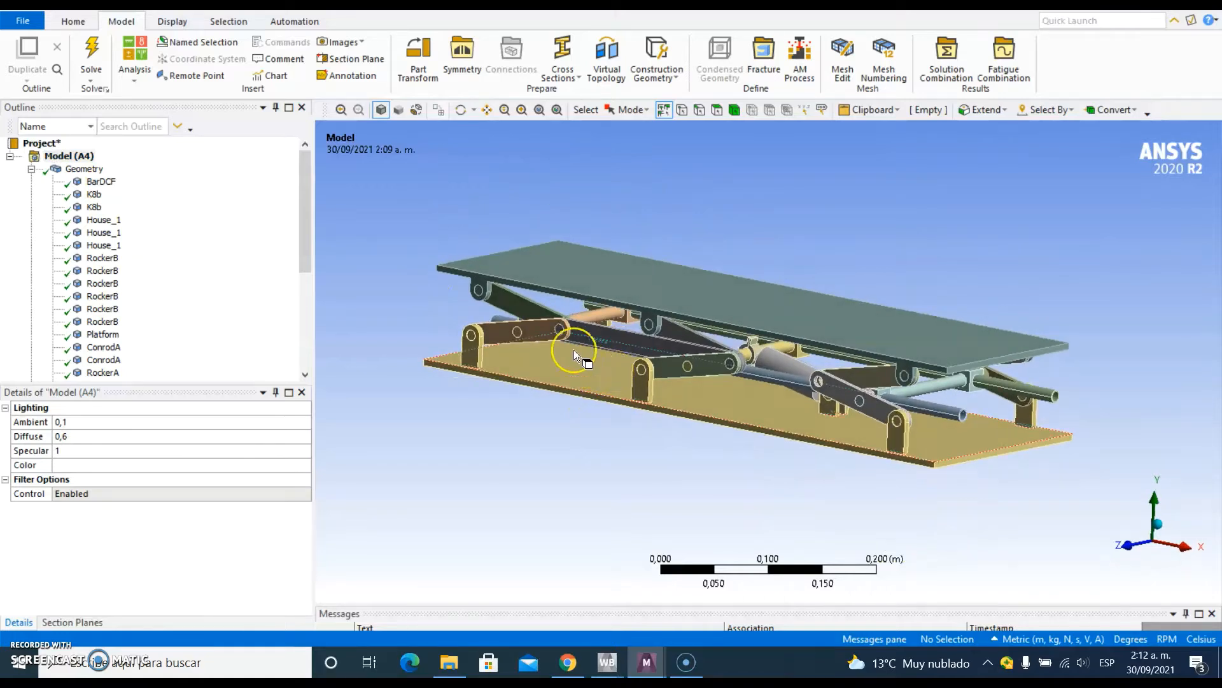
Set the stiffness behavior of the BarDCF body to Rigid.
left_click(103, 182, "ctrl")
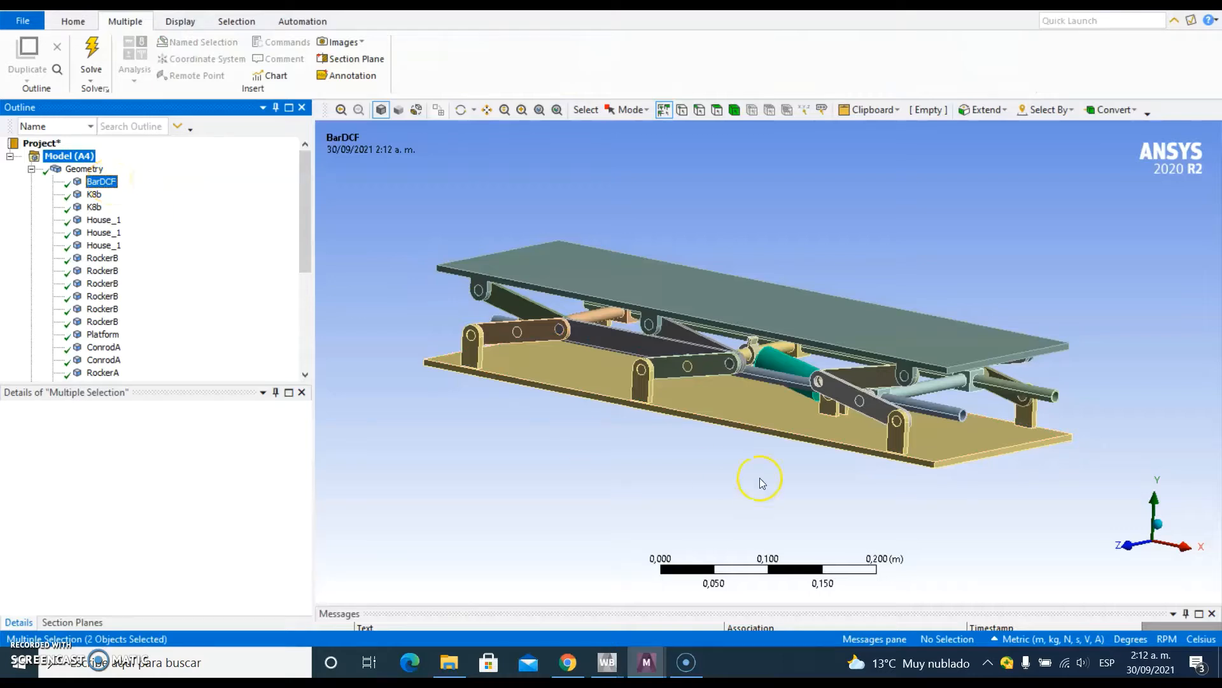
scroll(828, 397, "up", 5)
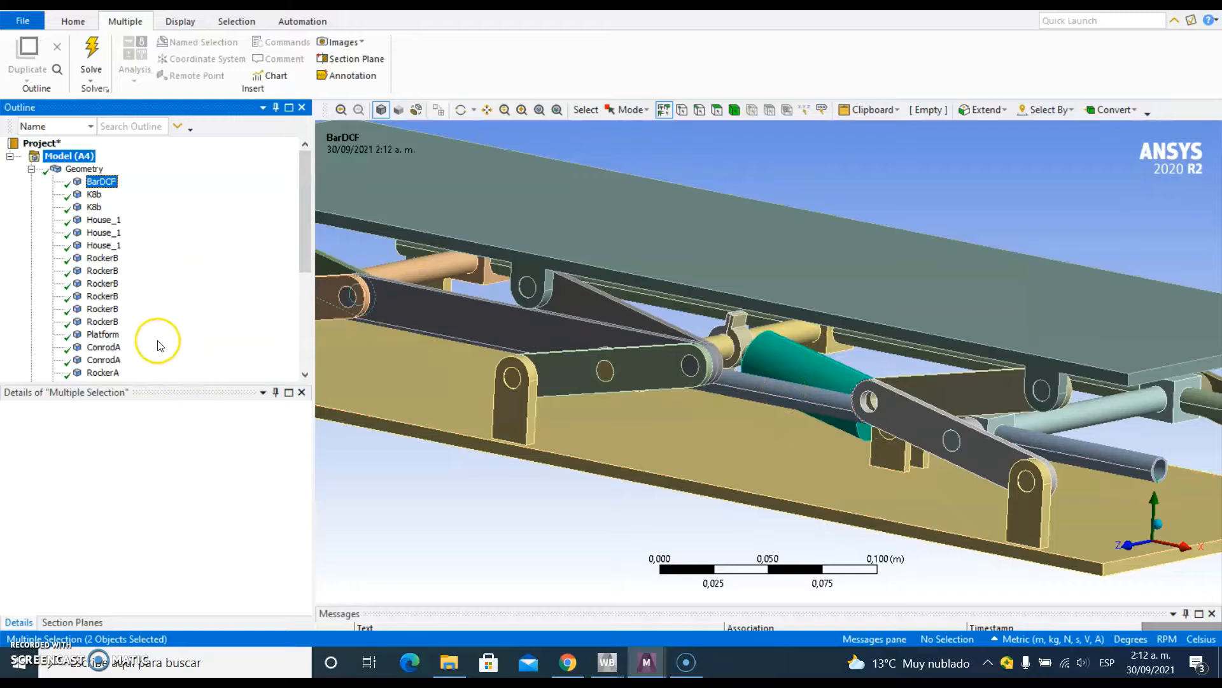
left_click(108, 183)
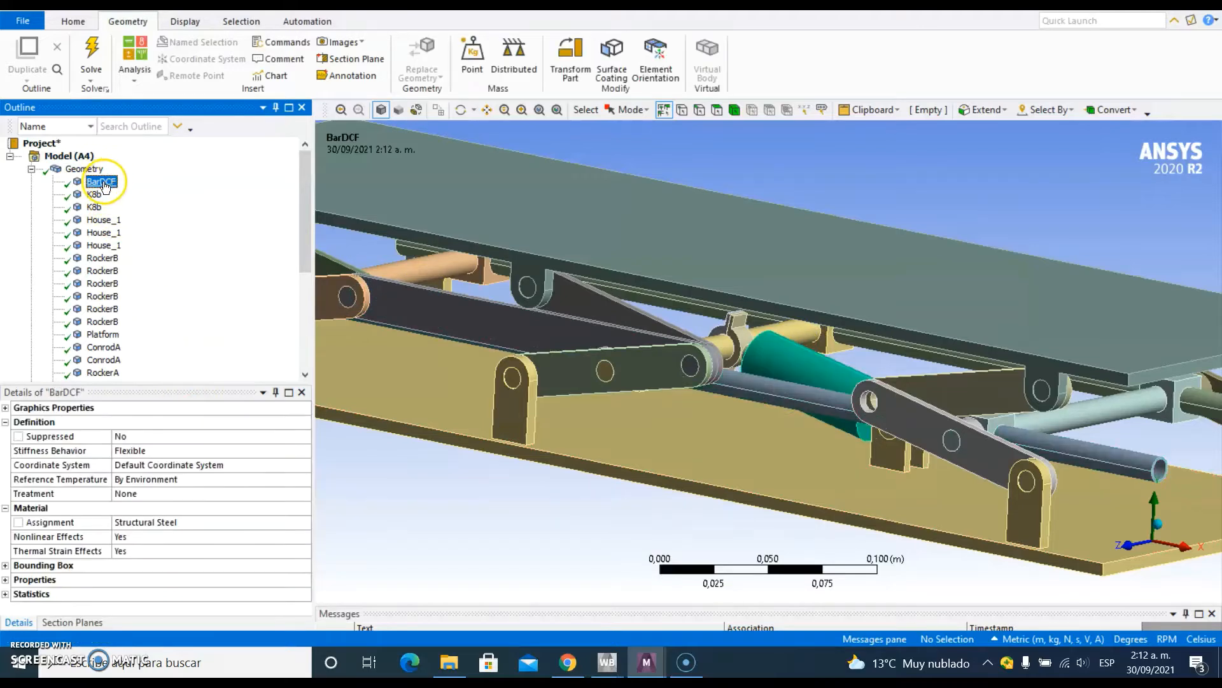
left_click(167, 450)
left_click(304, 452)
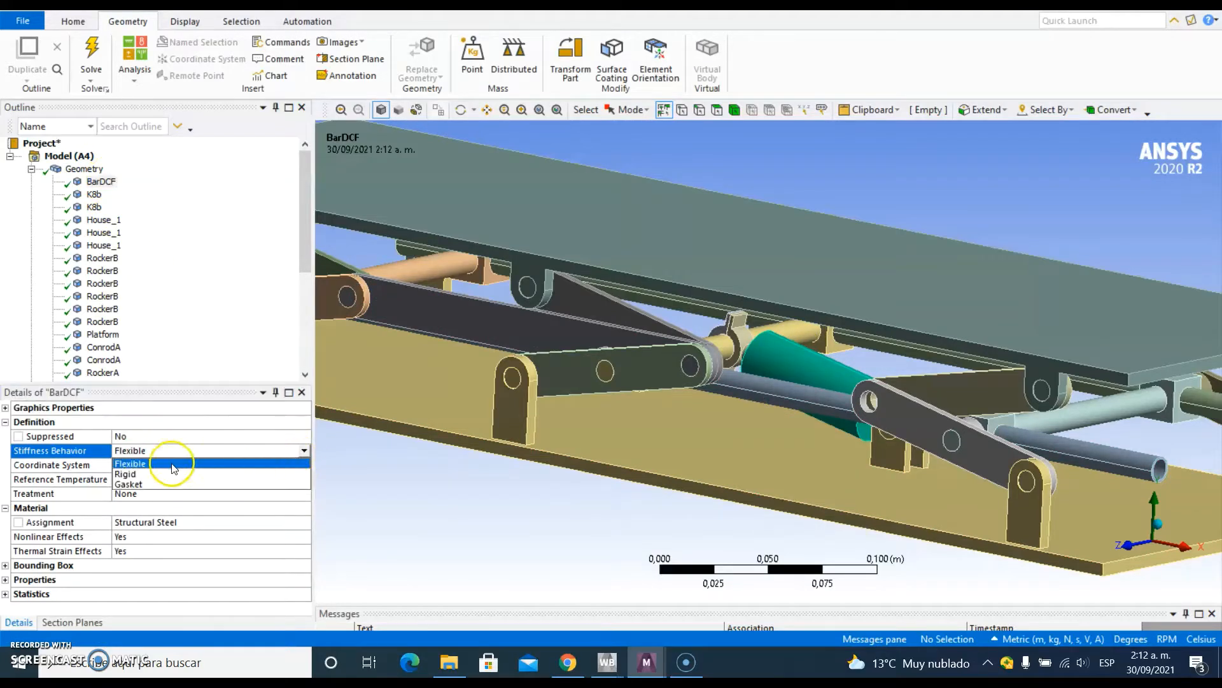
left_click(153, 476)
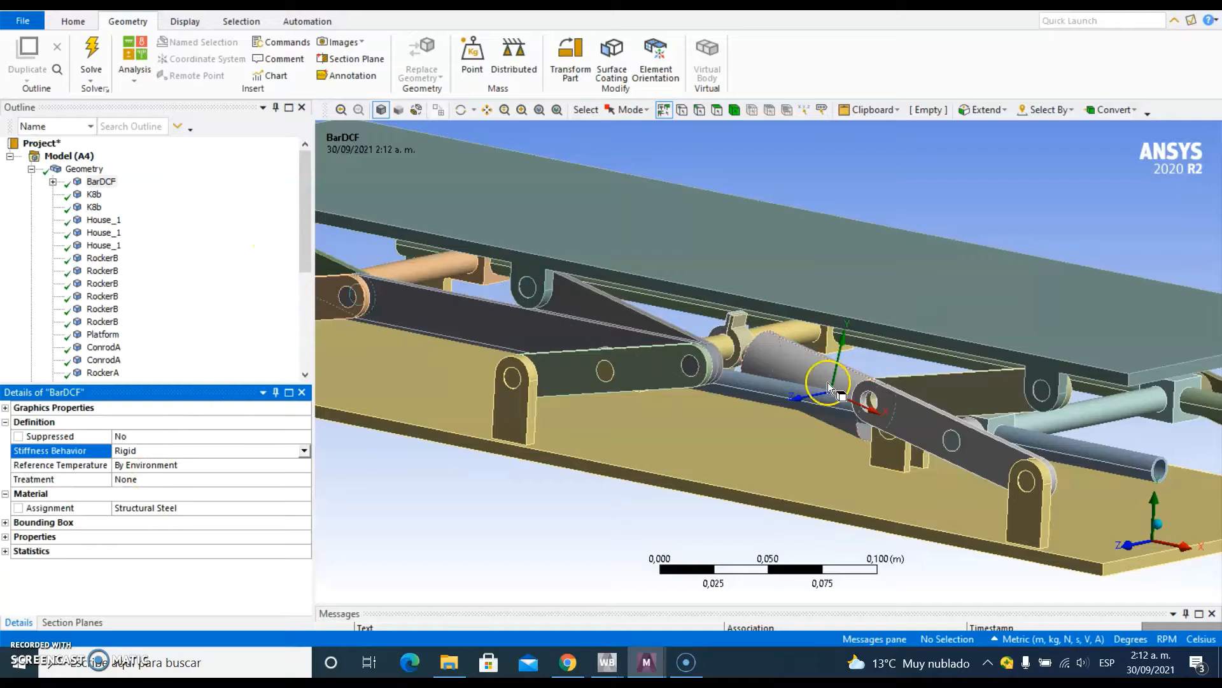
middle_click_drag(705, 384, 716, 411)
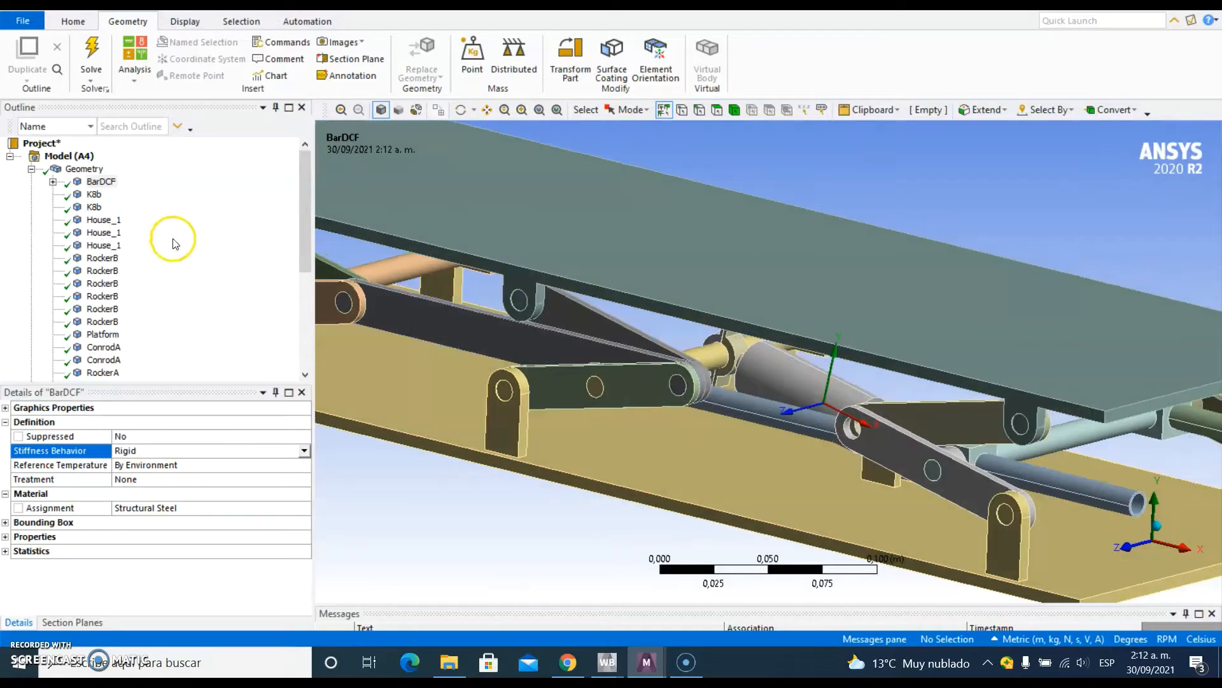
Set the stiffness behavior of the Platform body to Rigid.
scroll(139, 236, "down", 3)
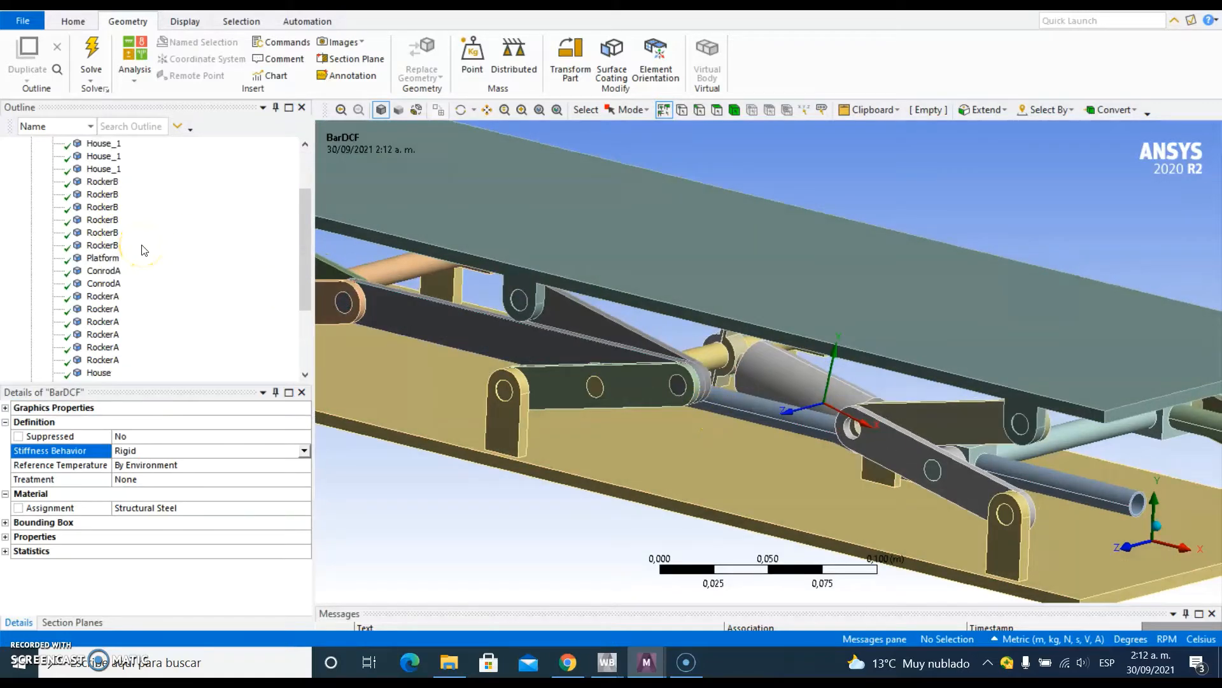
left_click(102, 258)
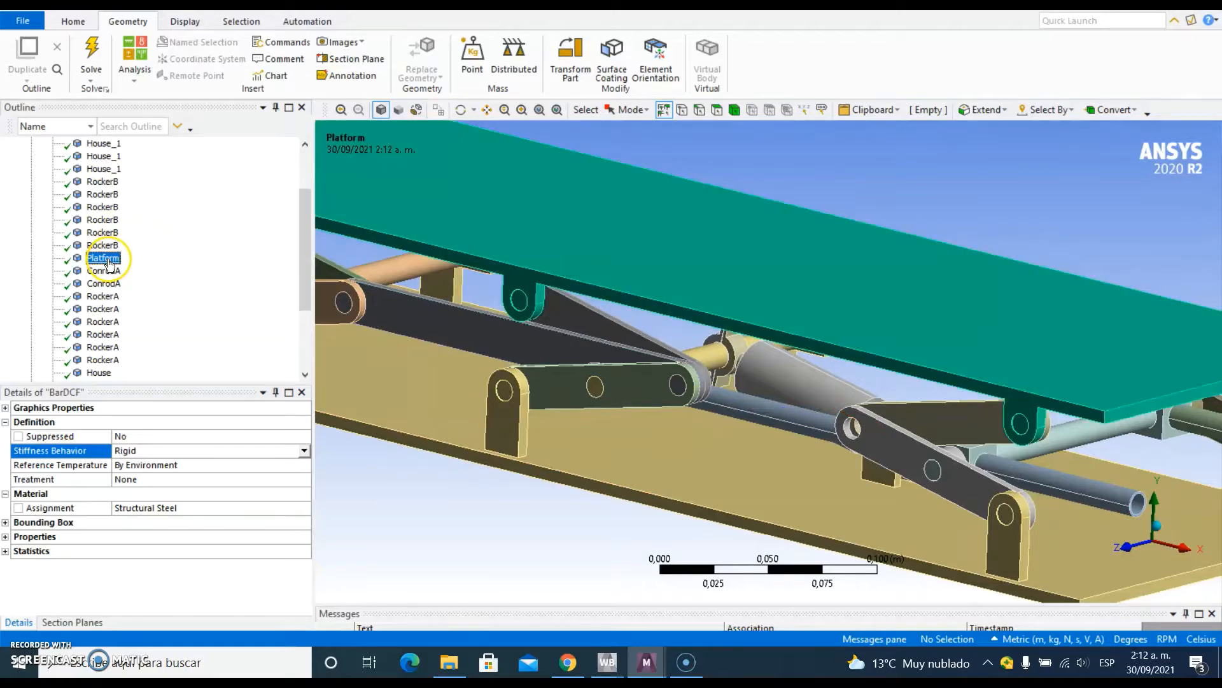
scroll(700, 301, "down", 3)
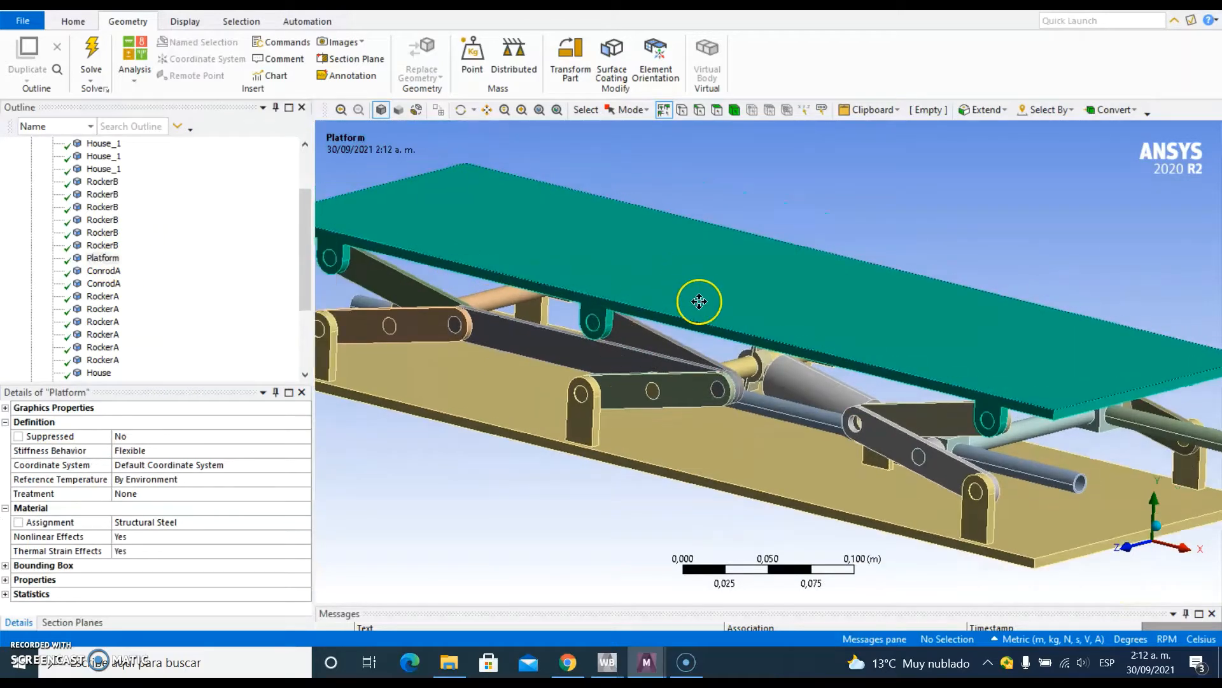
scroll(712, 288, "up", 3)
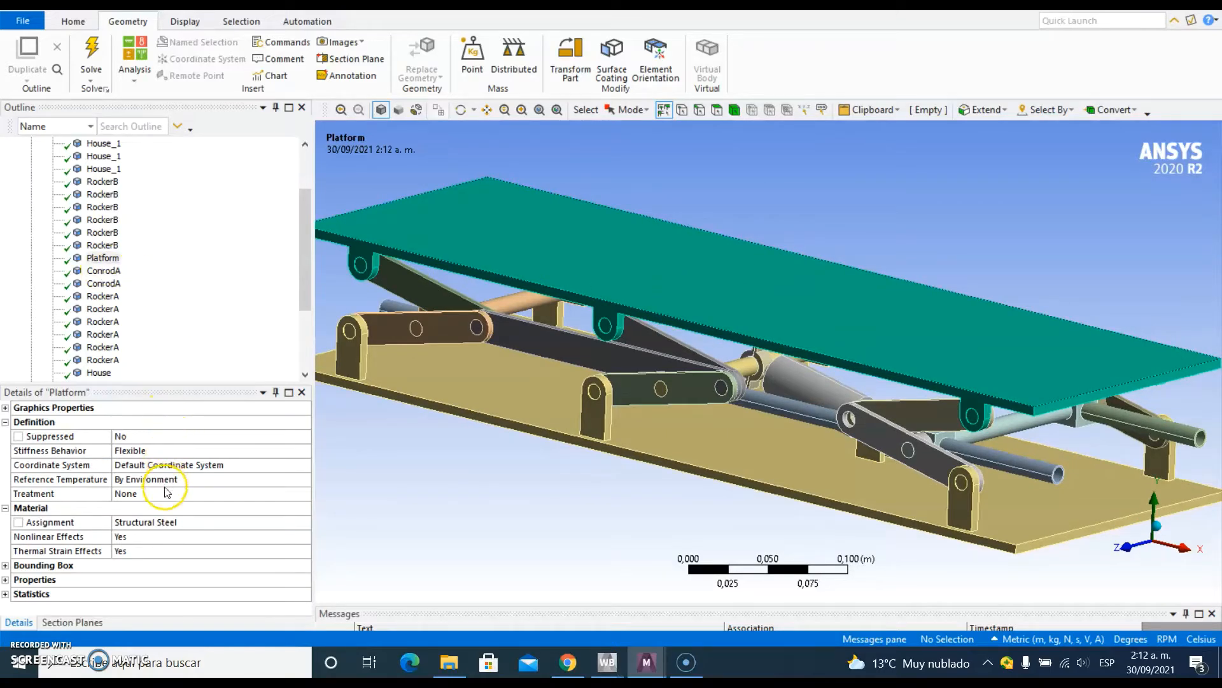
left_click(167, 450)
left_click(304, 450)
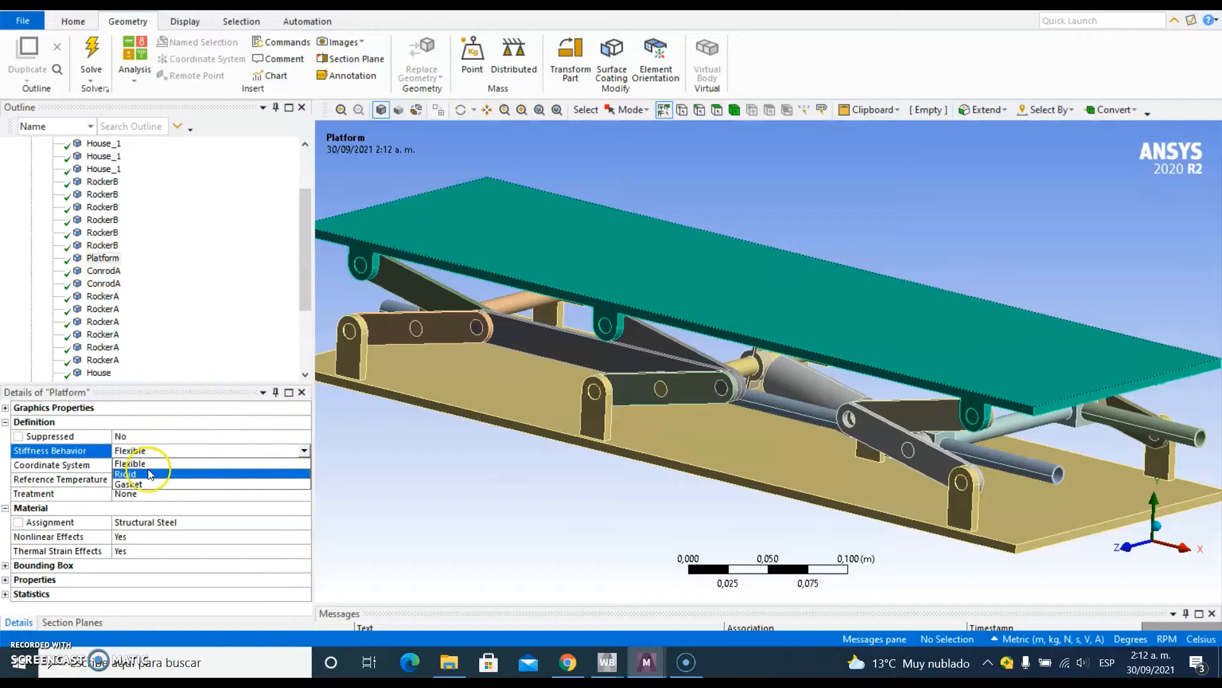
left_click(150, 474)
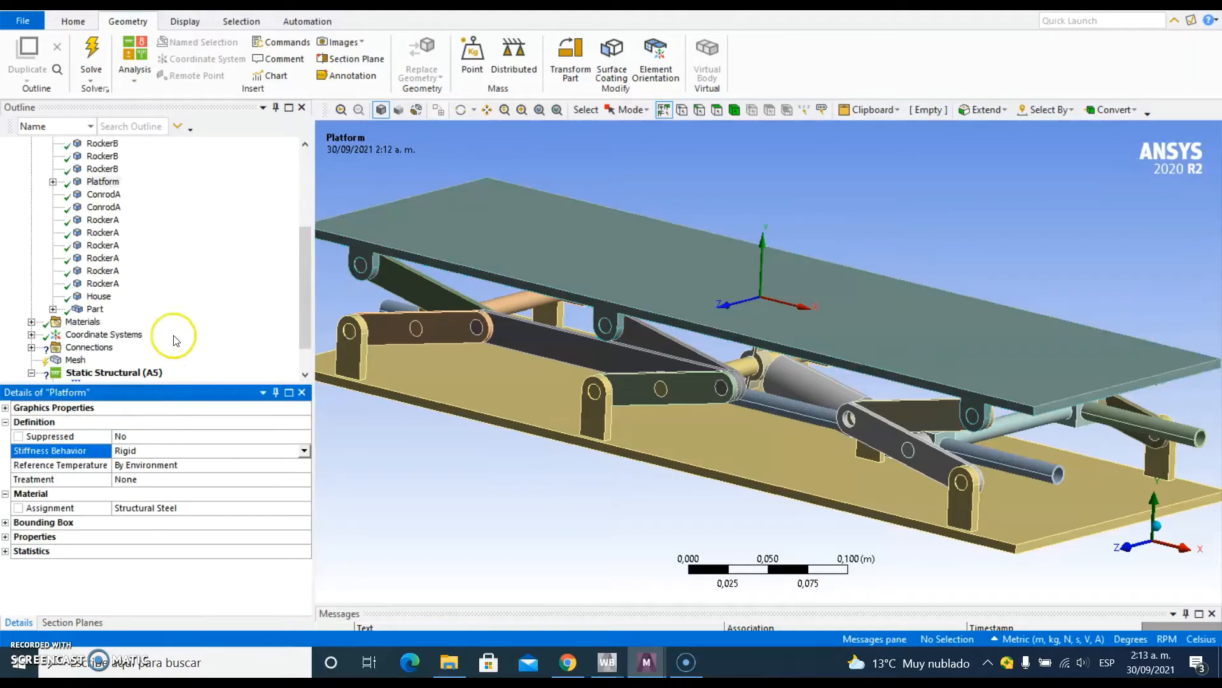
Set the stiffness behavior of the House base body to Rigid.
left_click(92, 296)
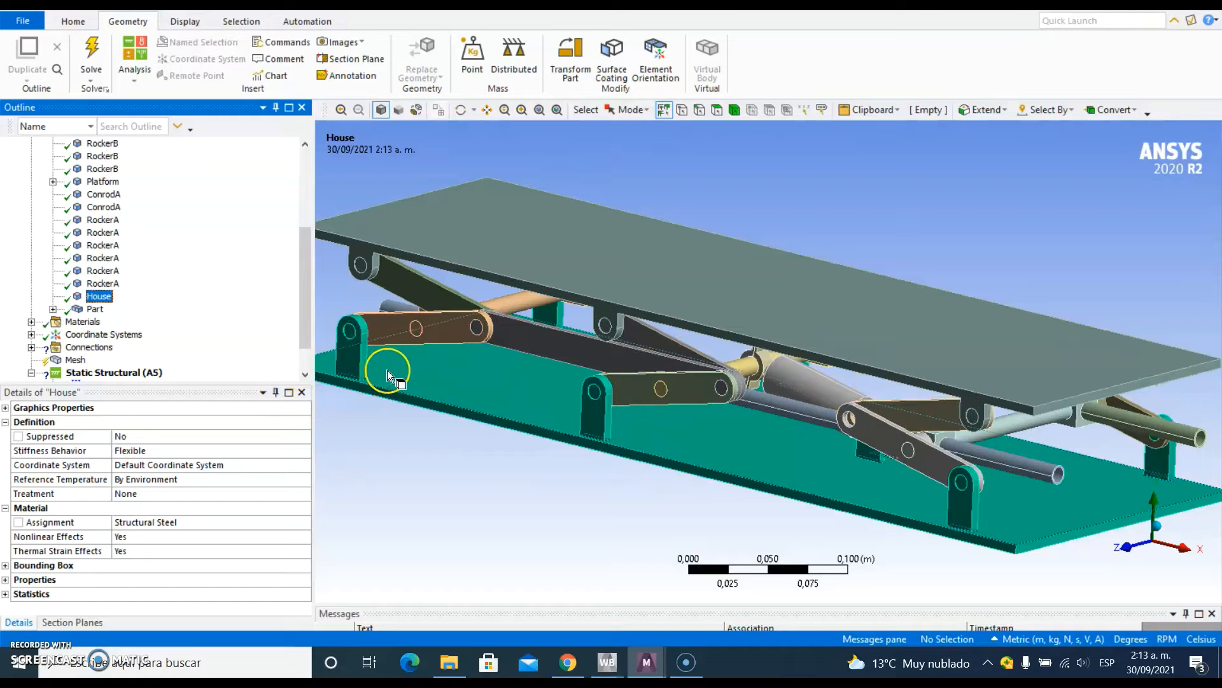
left_click(162, 452)
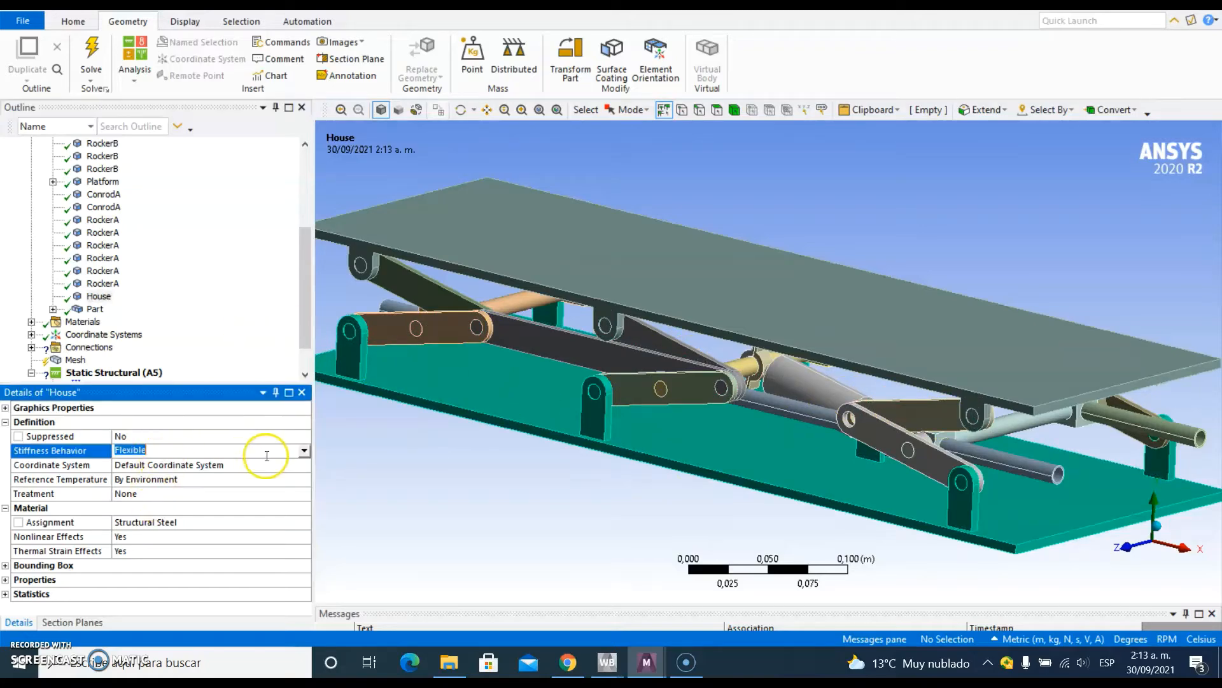
left_click(304, 450)
left_click(157, 474)
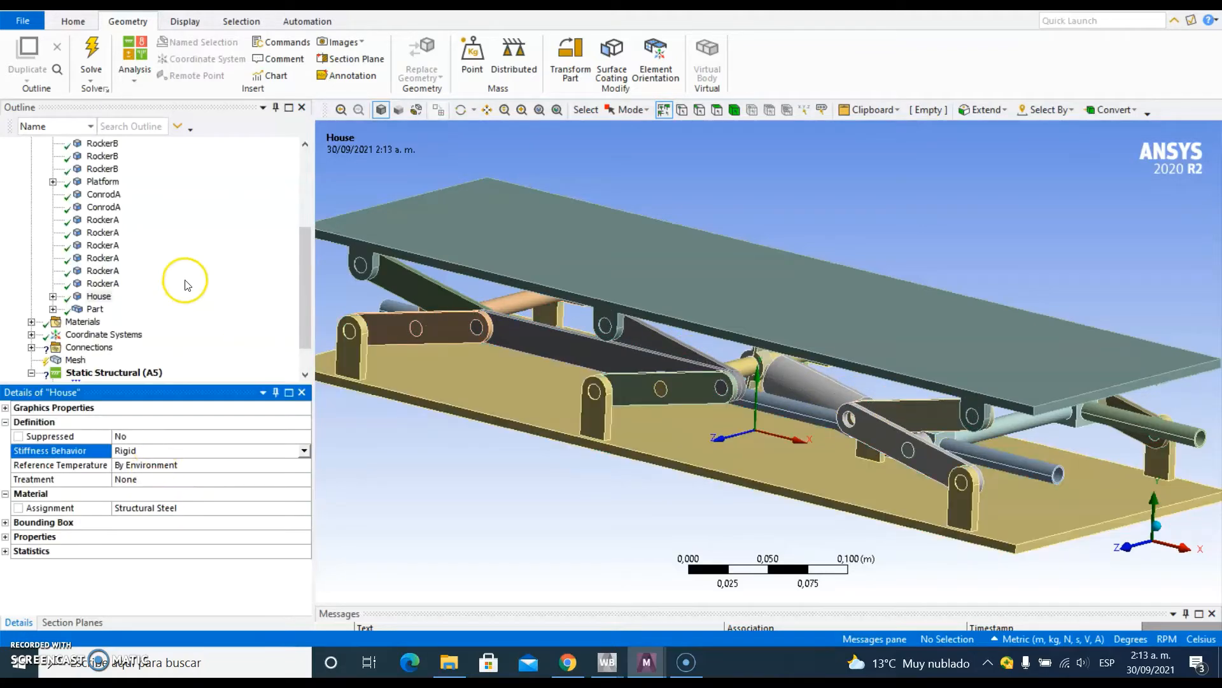
Expand the Part group and set the stiffness behavior of its second Piston1 body to Rigid.
left_click(90, 310)
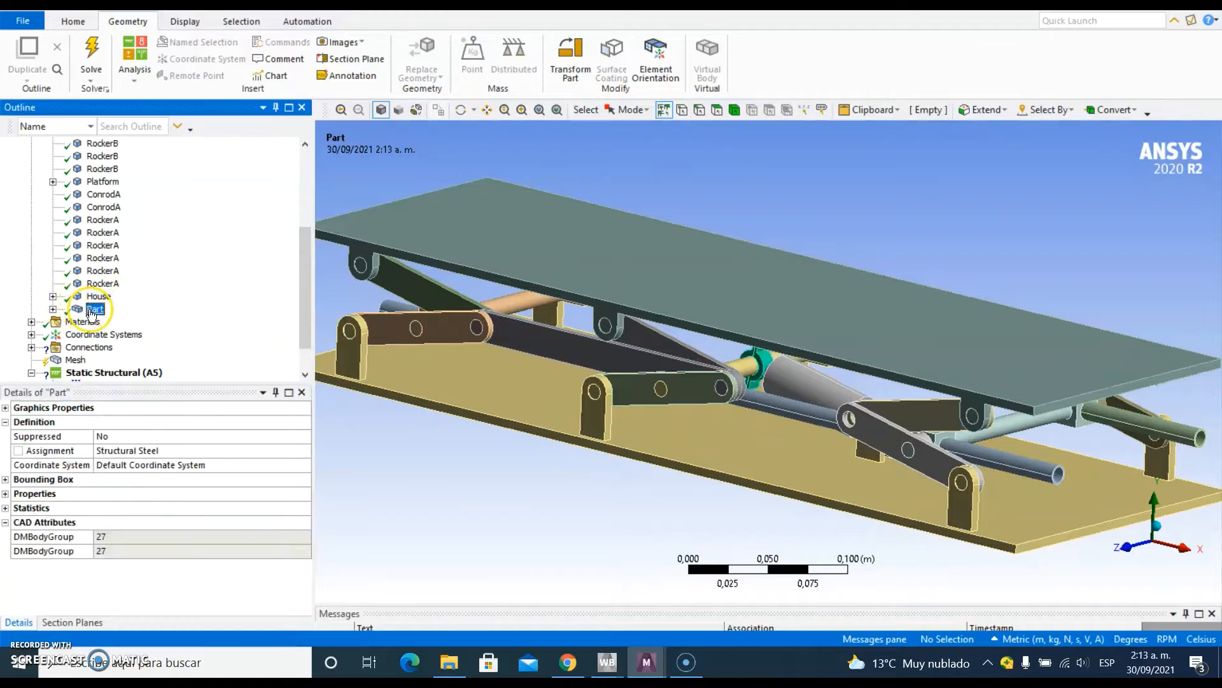
left_click(53, 309)
left_click(124, 323)
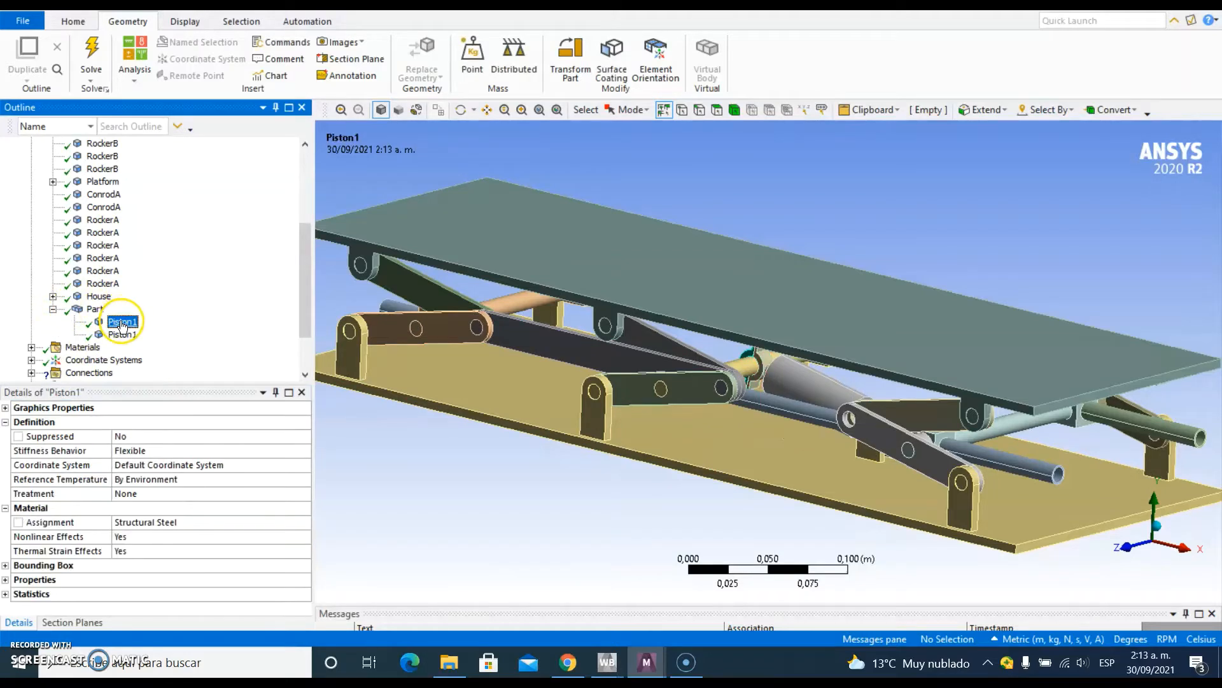
left_click(124, 335)
scroll(127, 337, "down", 2)
scroll(130, 337, "up", 3)
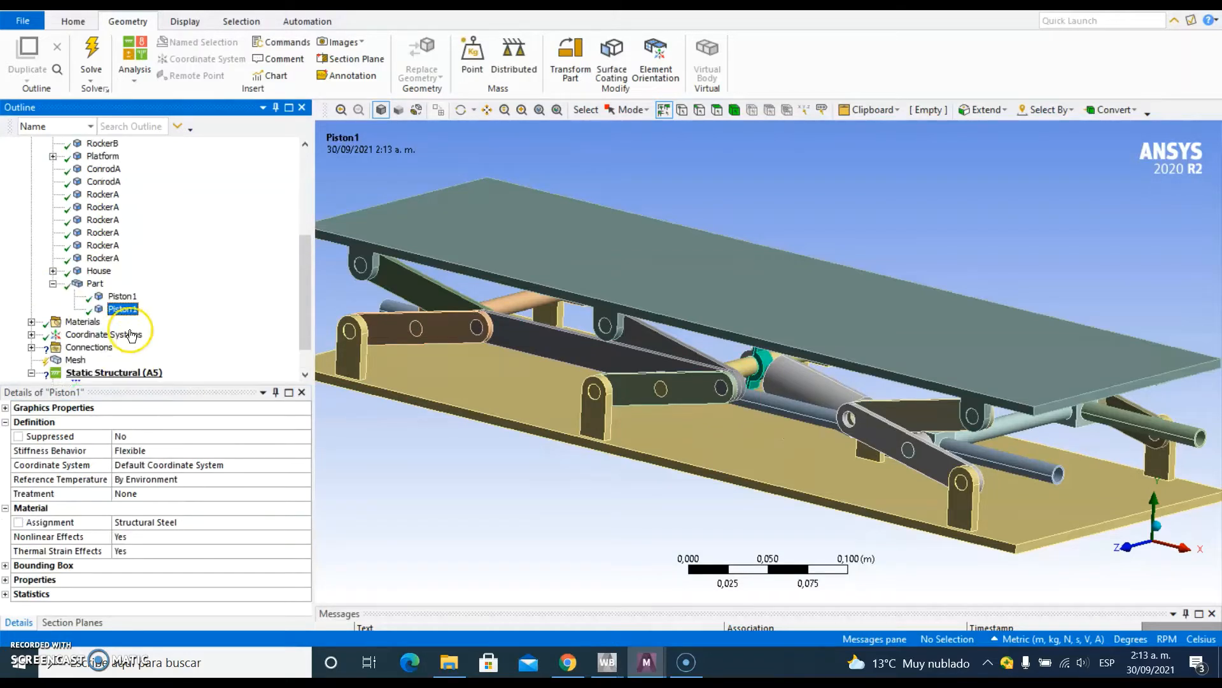
left_click(137, 451)
left_click(305, 450)
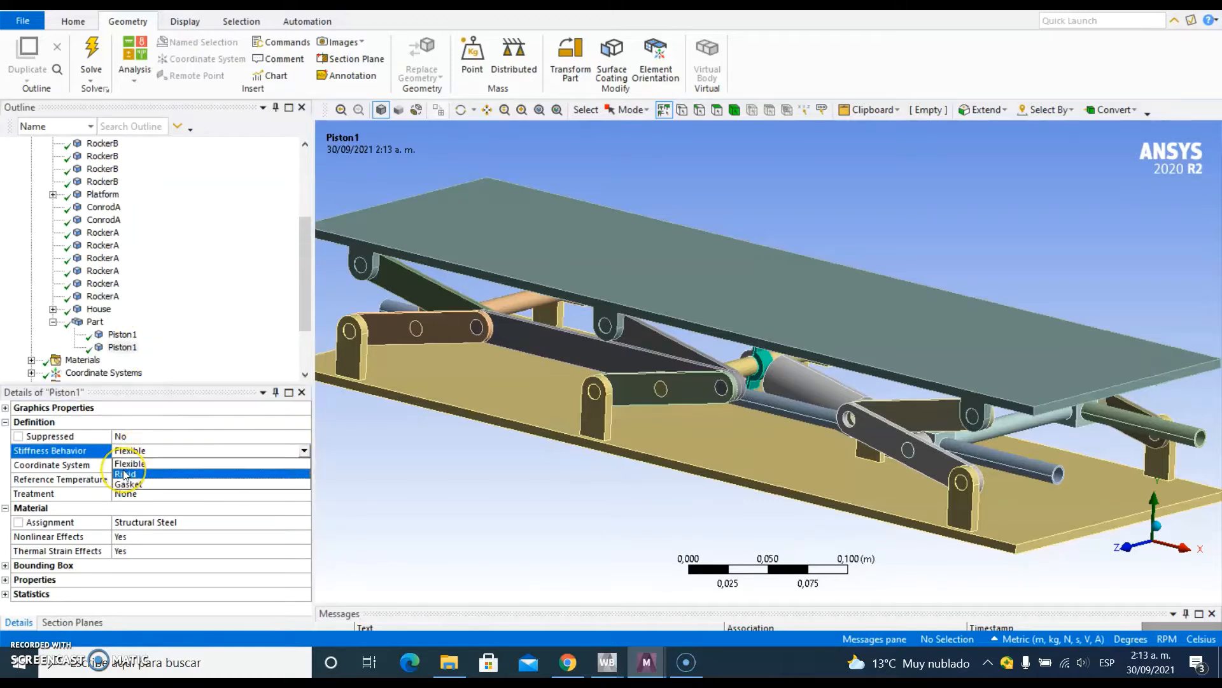
left_click(125, 474)
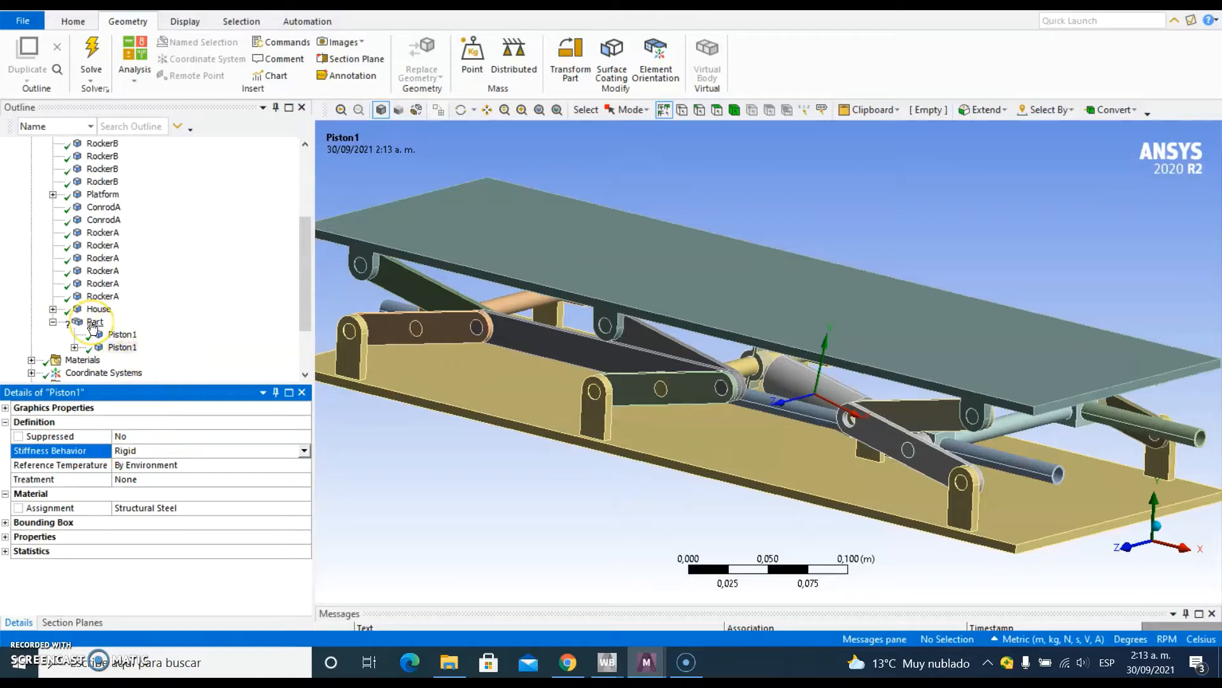
Set the stiffness behavior of the first Piston1 body in the Part group to Rigid.
left_click(119, 335)
left_click(119, 335)
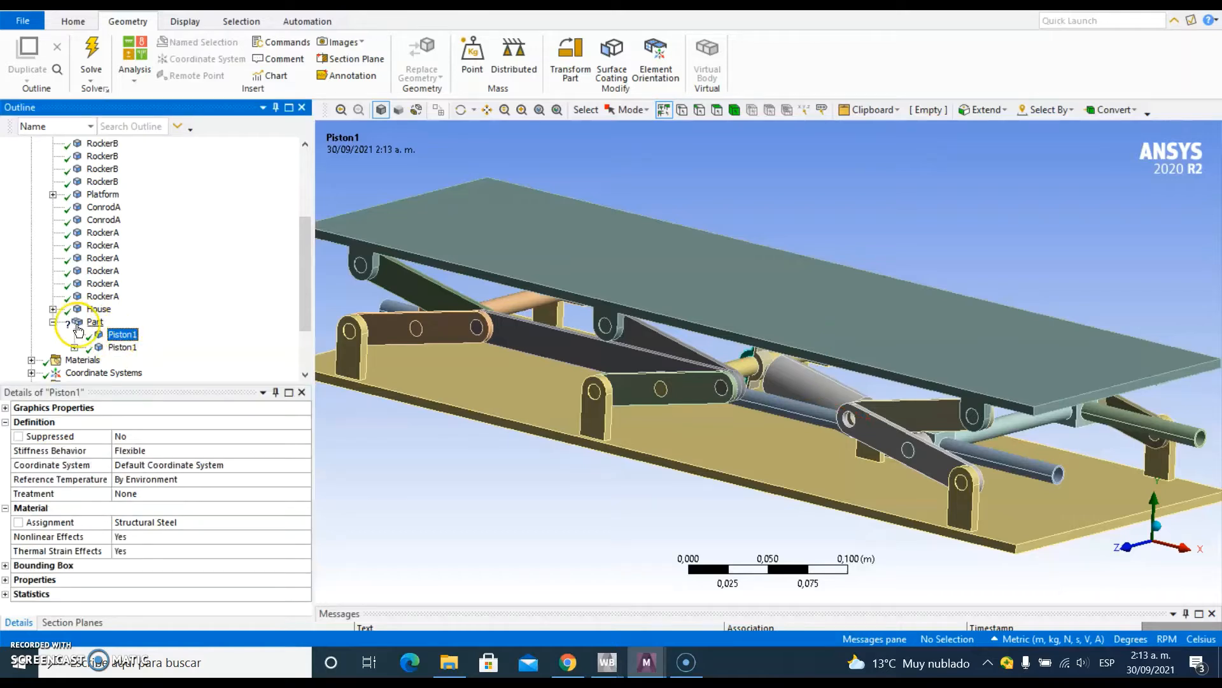
left_click(121, 347)
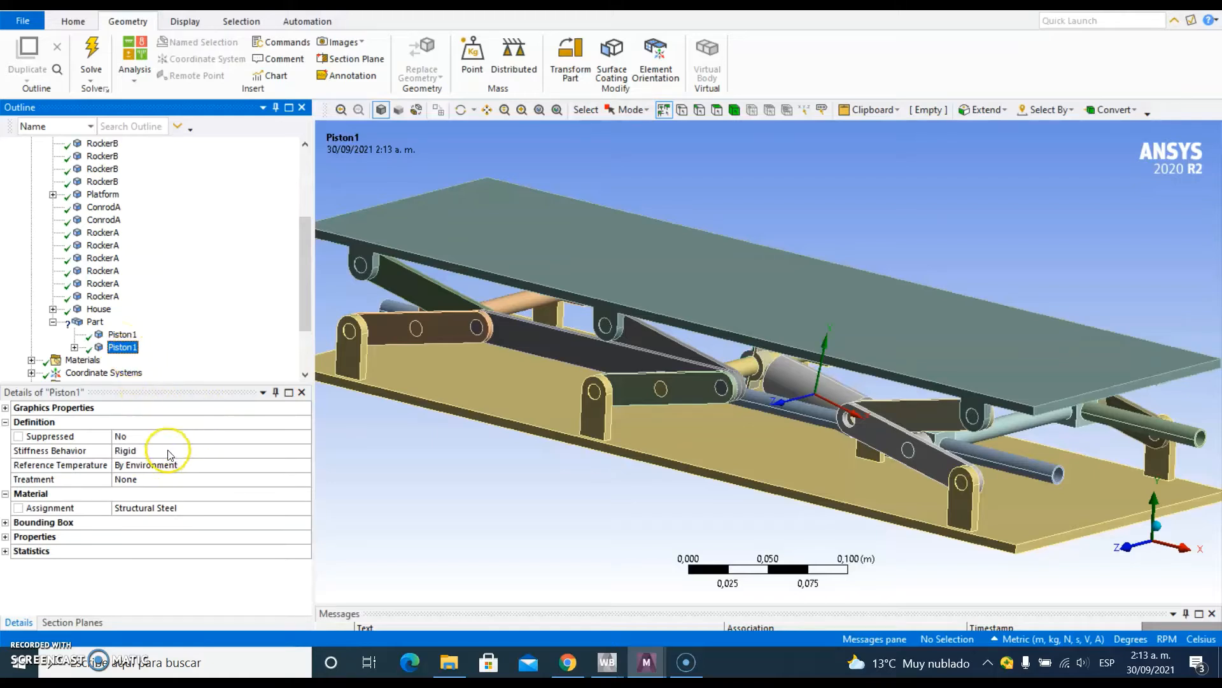
left_click(124, 335)
left_click(155, 450)
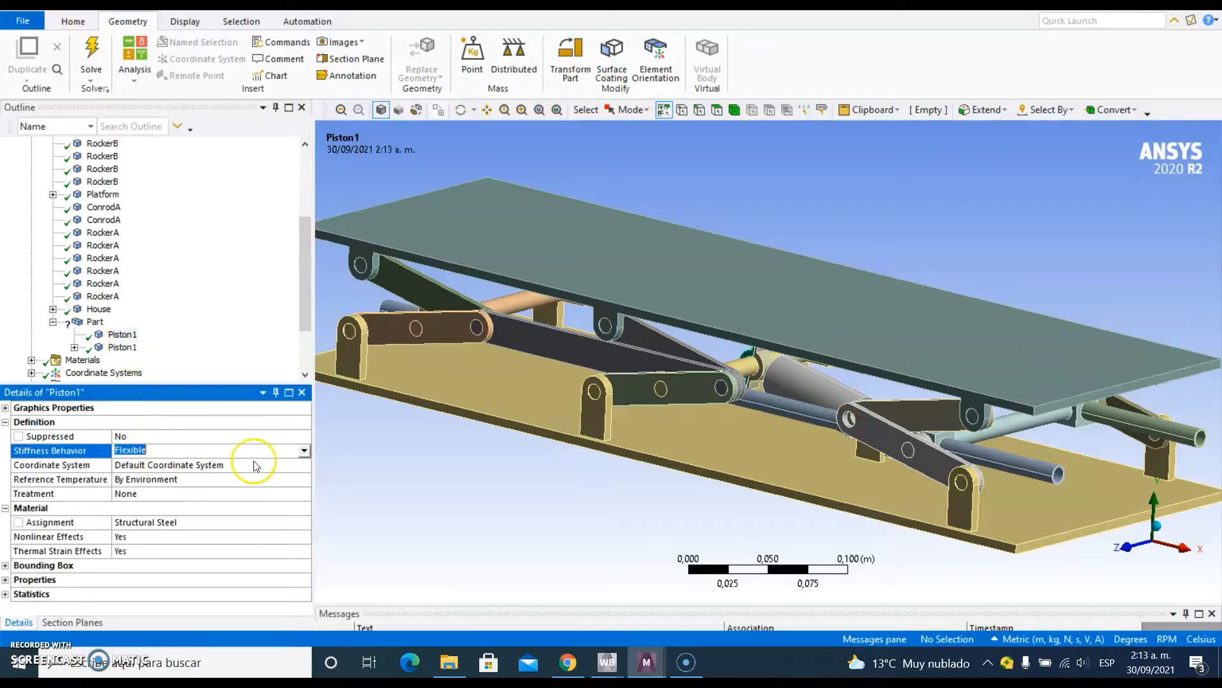
left_click(304, 450)
left_click(161, 475)
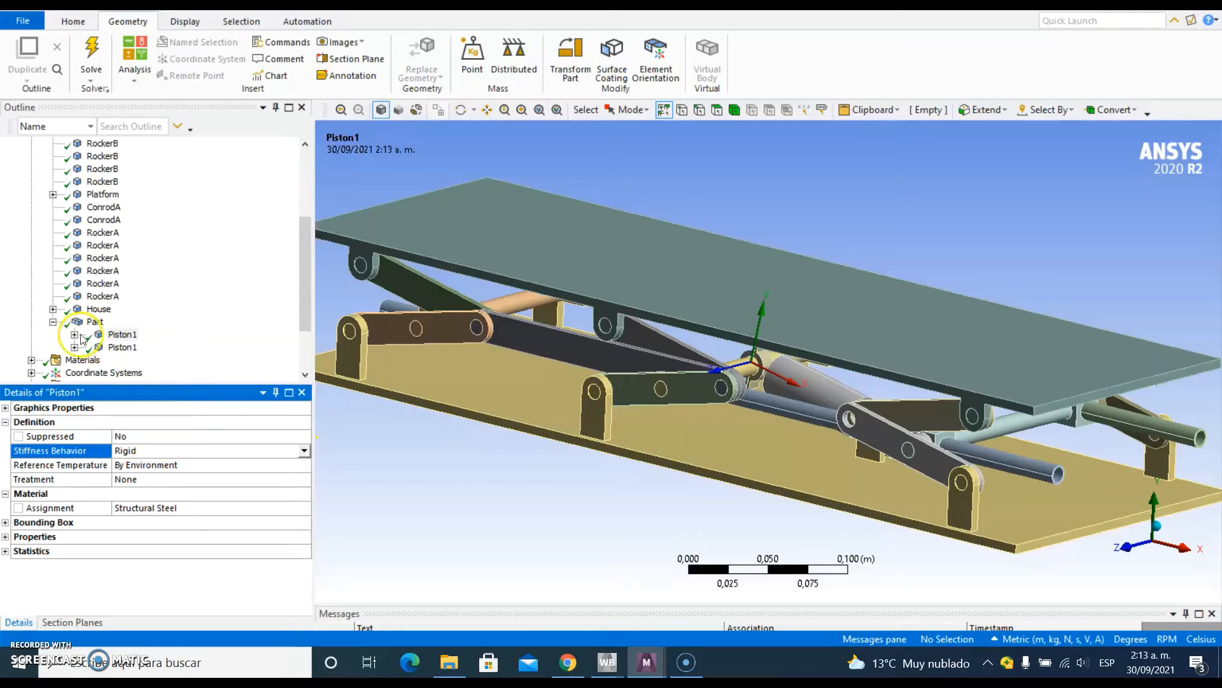
Collapse the Geometry and Materials branches of the model tree.
scroll(90, 320, "up", 4)
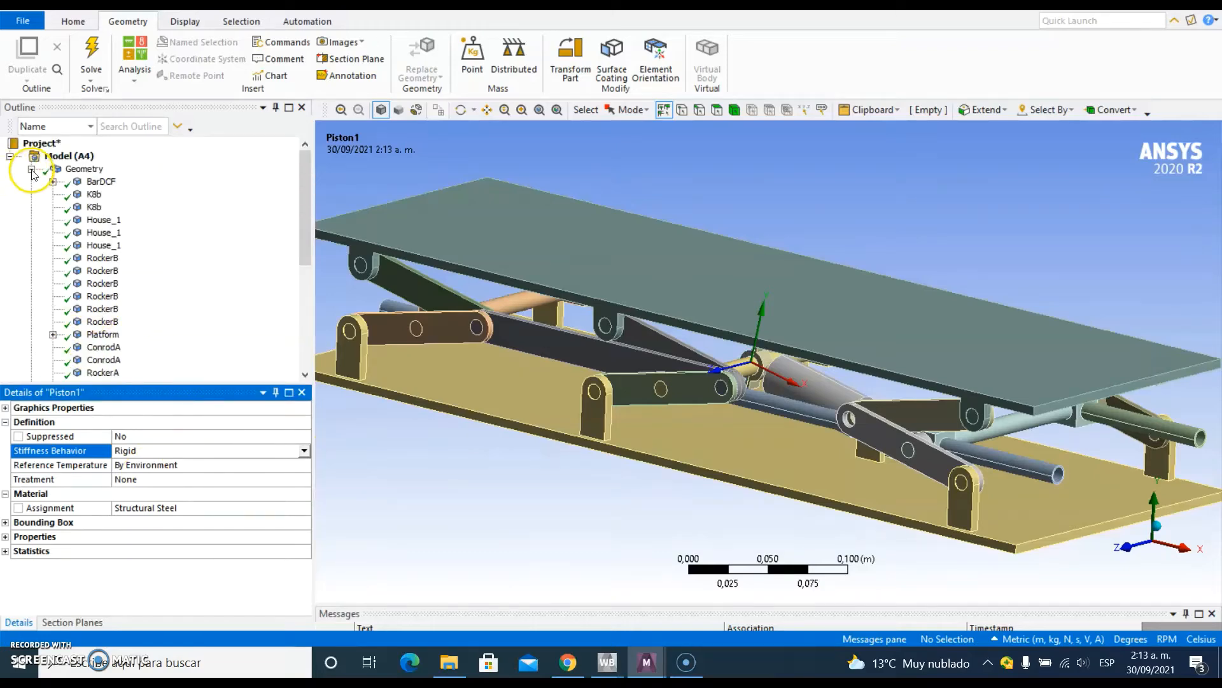
left_click(31, 168)
left_click(31, 181)
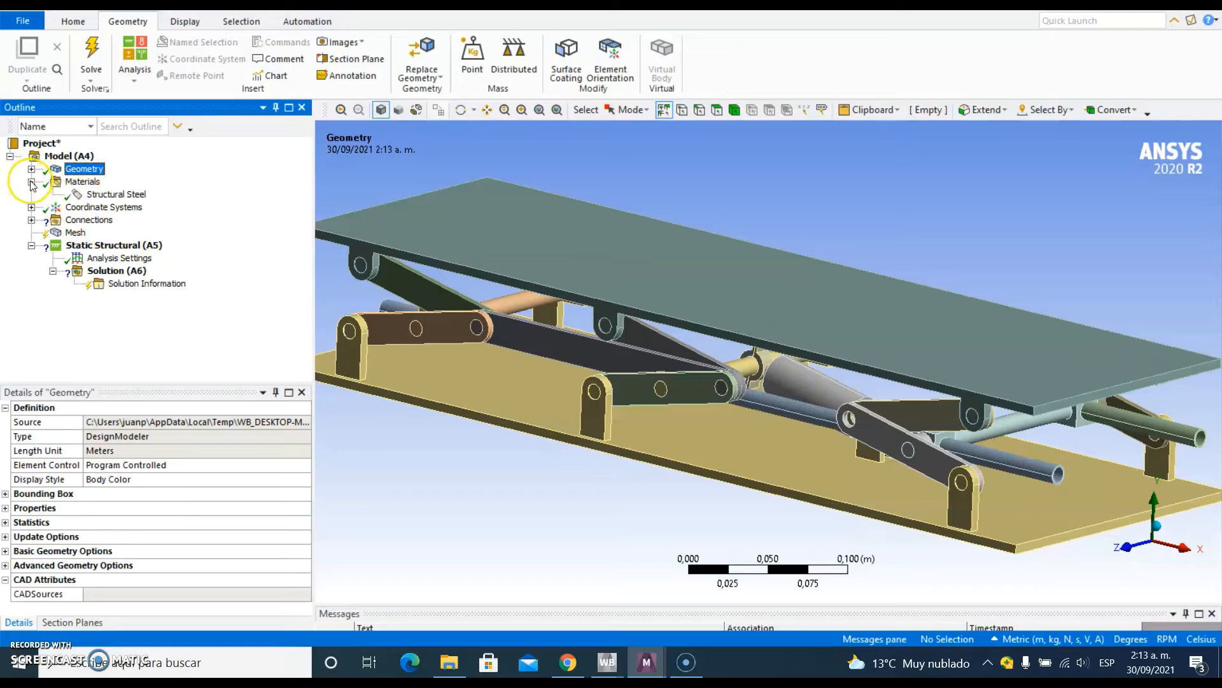
left_click(31, 182)
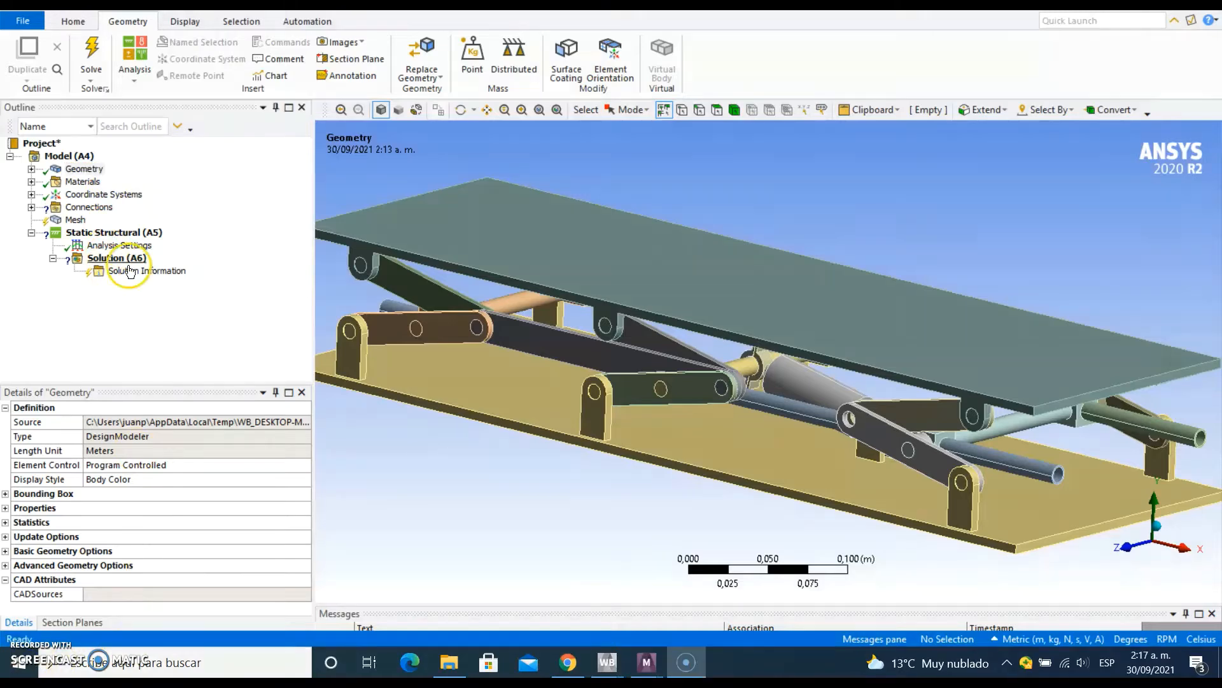
Delete the automatically generated Contacts group from the model's Connections.
left_click(31, 207)
right_click(95, 226)
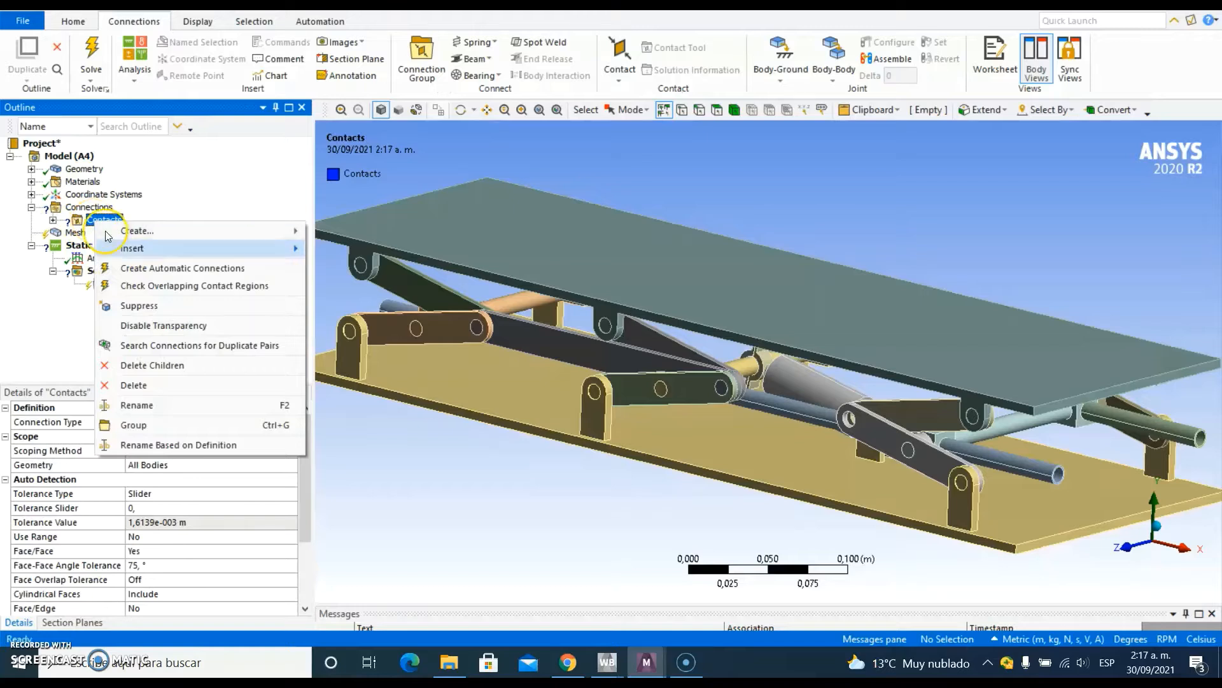
left_click(141, 382)
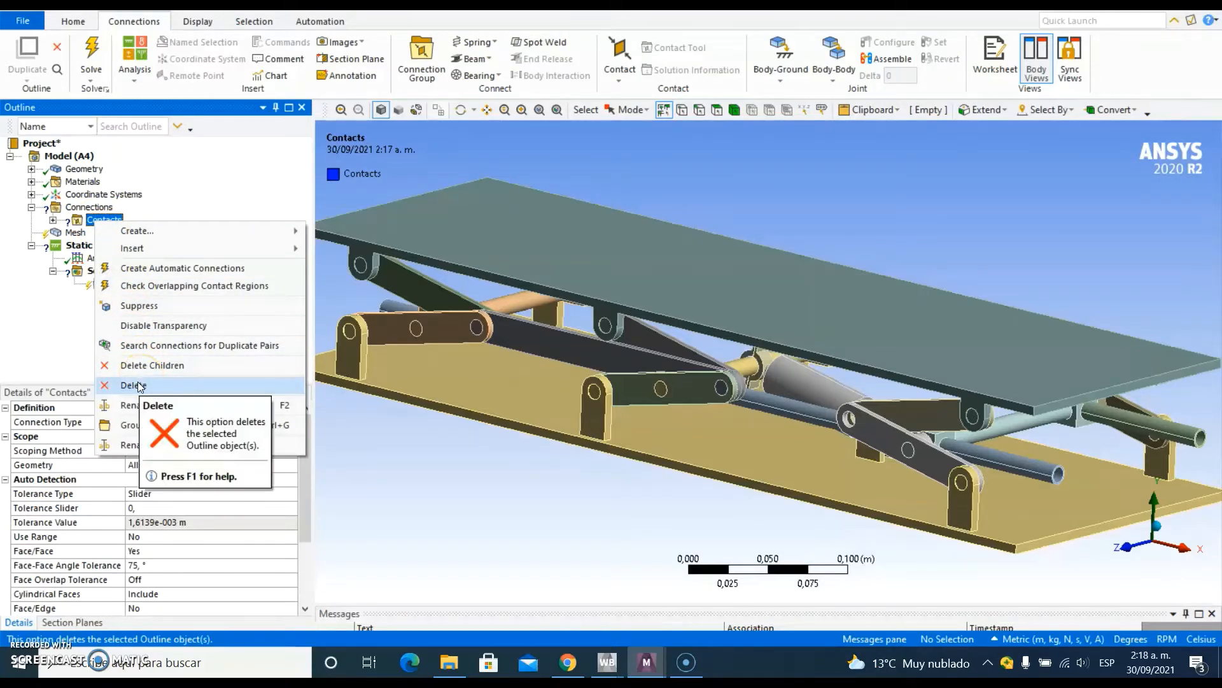
left_click(140, 385)
left_click(616, 380)
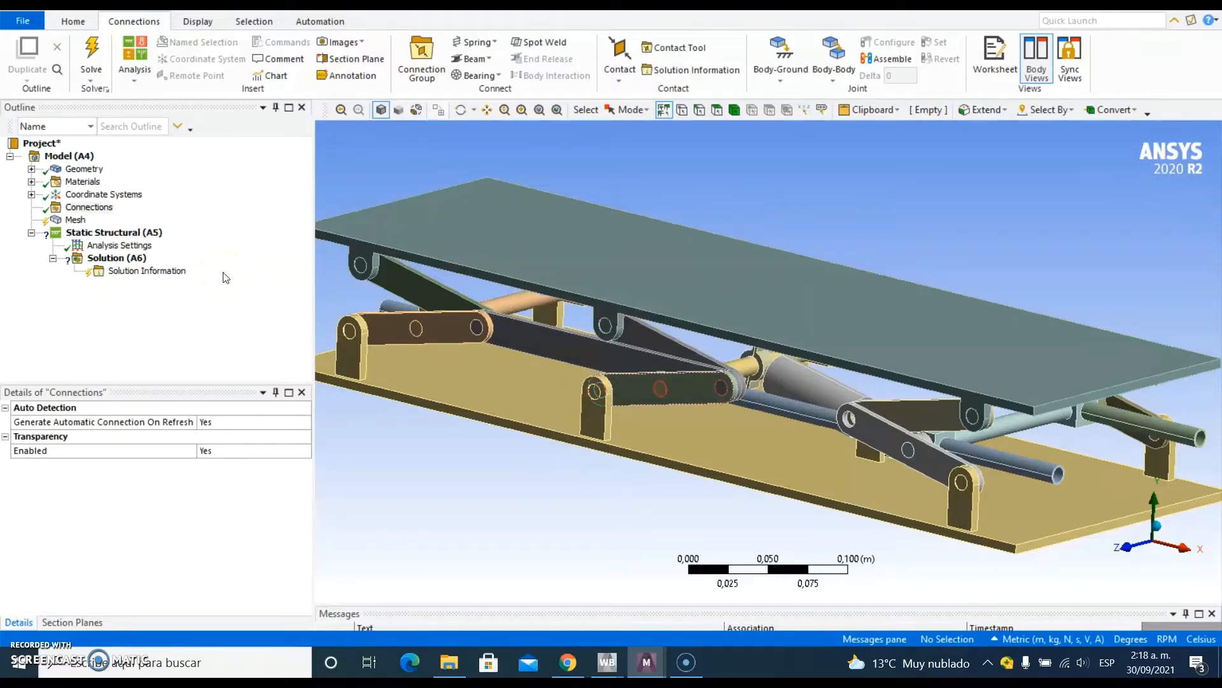
Review the available body-to-ground joint types and examine the Fixed - Ground To House joint on the base.
scroll(541, 380, "down", 2)
middle_click_drag(541, 381, 547, 394, "ctrl")
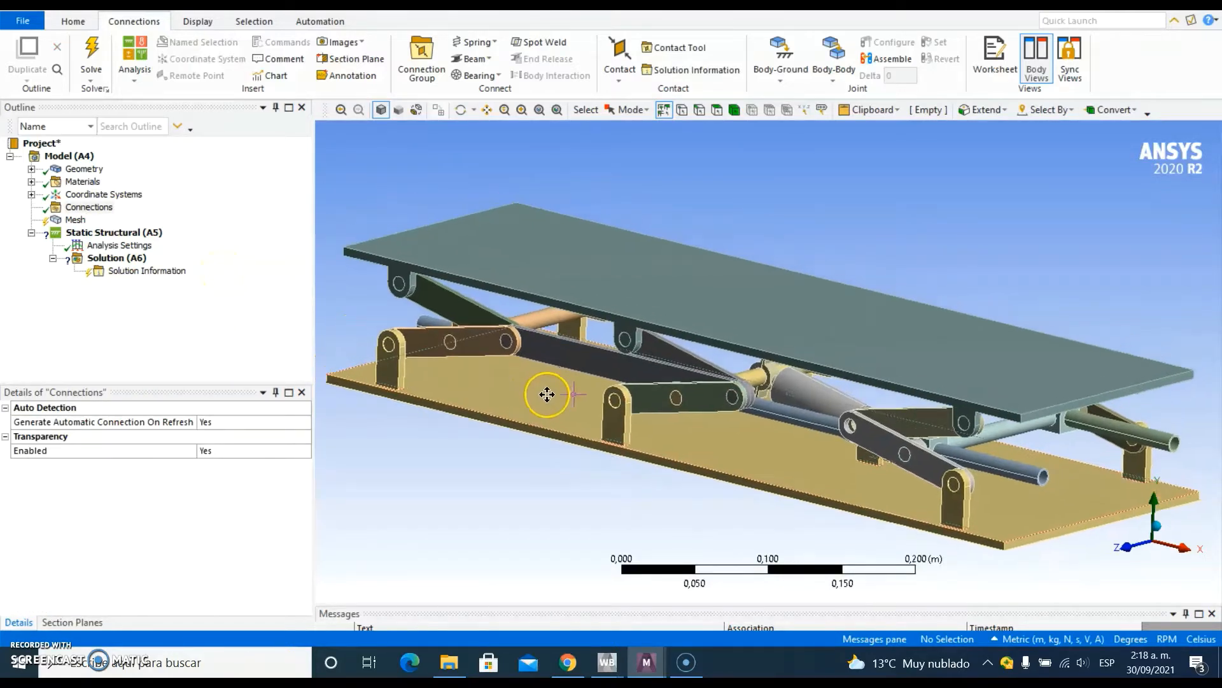
scroll(547, 394, "down", 2)
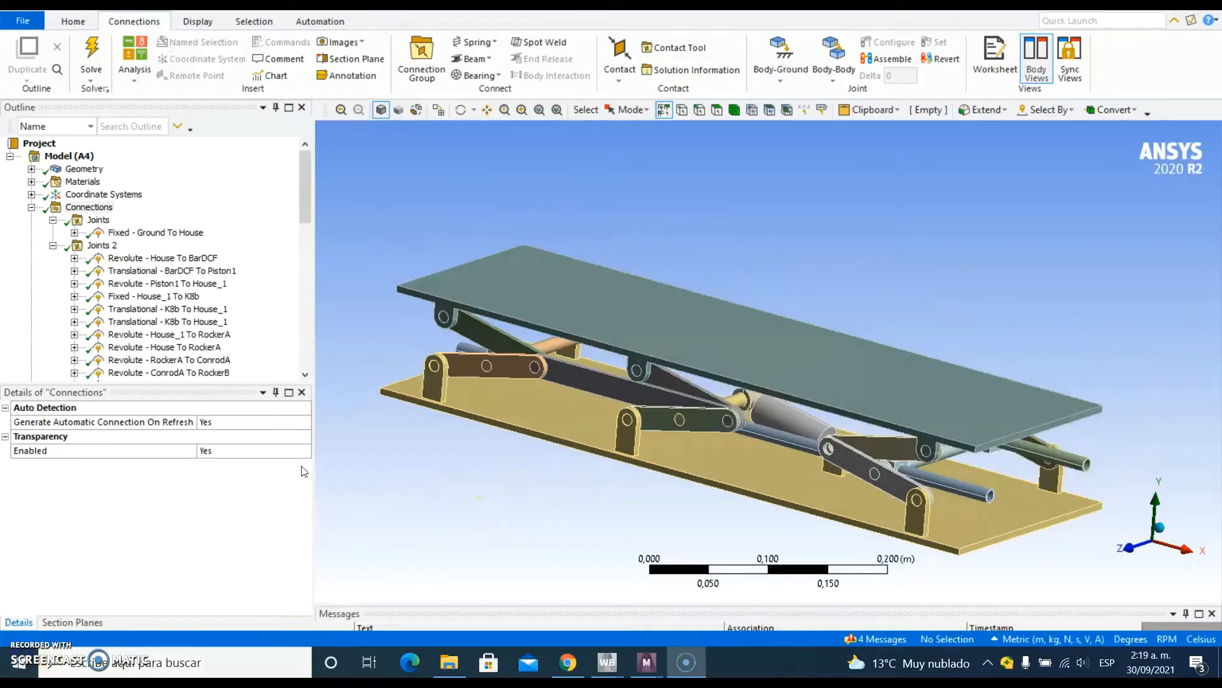
left_click(772, 79)
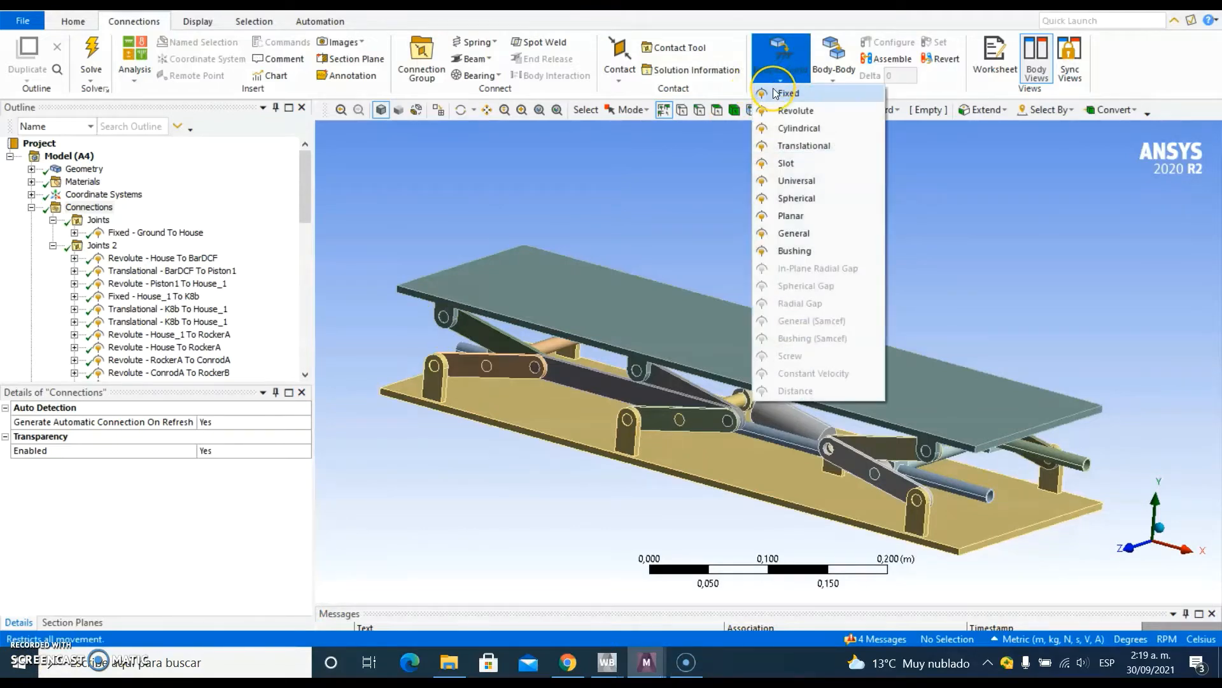
left_click(137, 232)
middle_click_drag(572, 483, 742, 484)
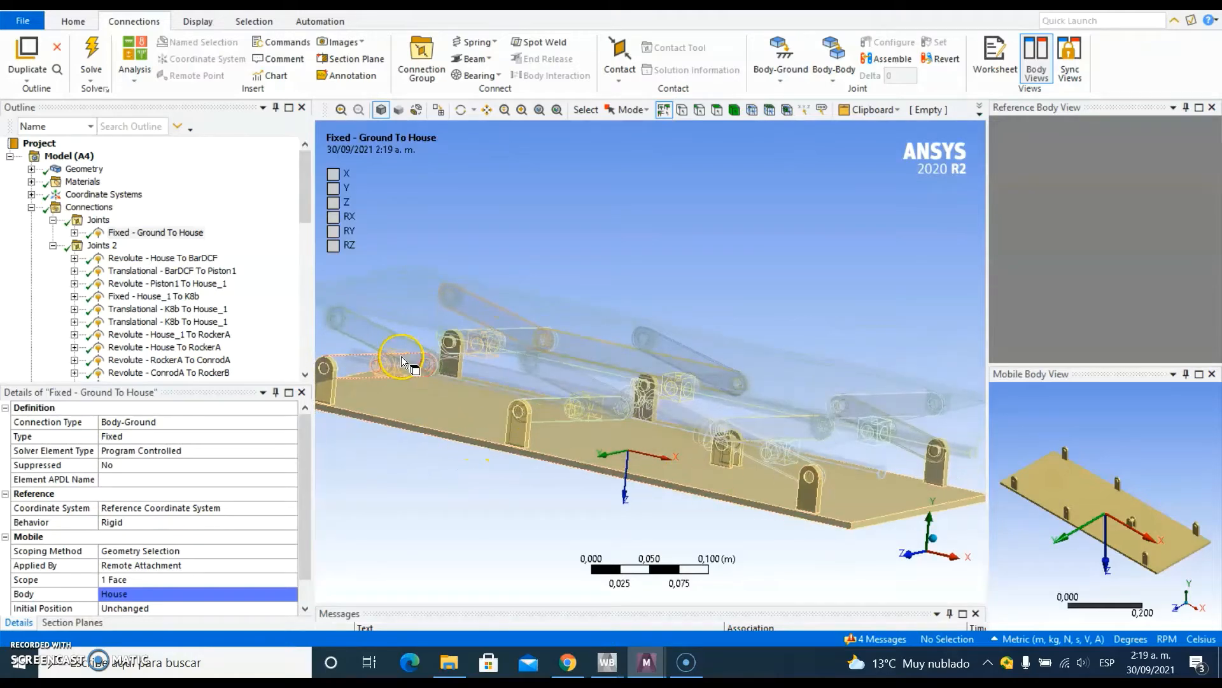
left_click(110, 231)
scroll(401, 331, "down", 2)
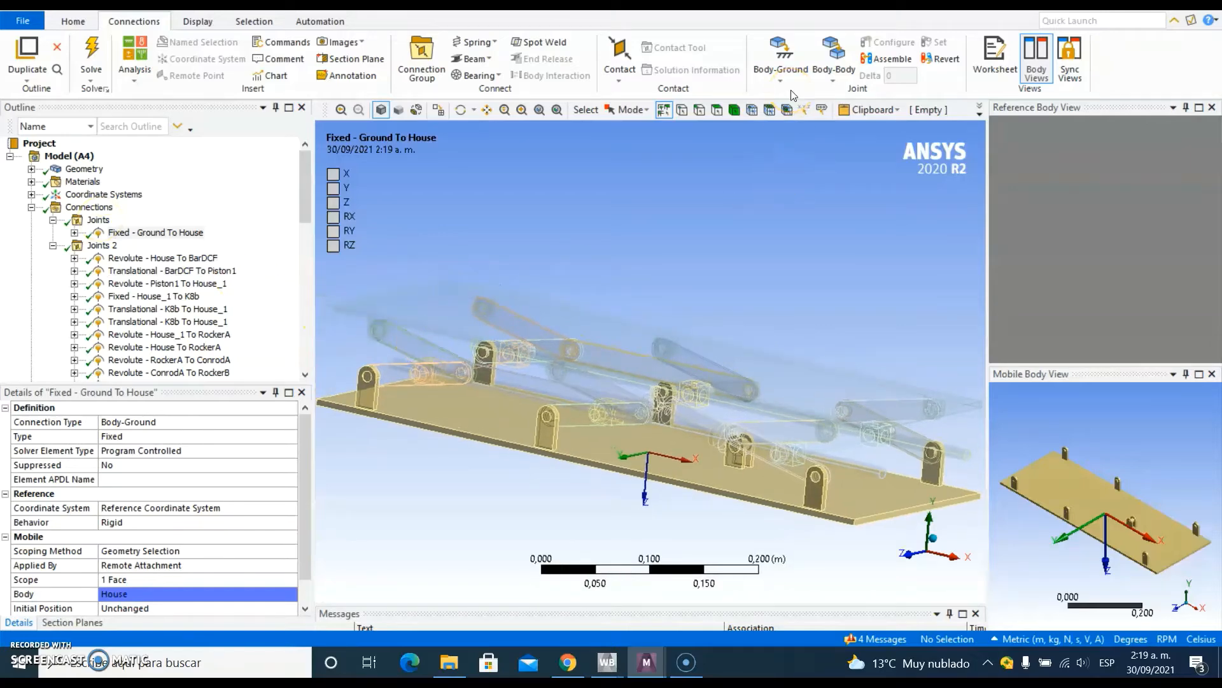
Look through the joints in Joints 2 and examine the reference and mobile faces of the Revolute - House To BarDCF joint.
scroll(135, 296, "down", 4)
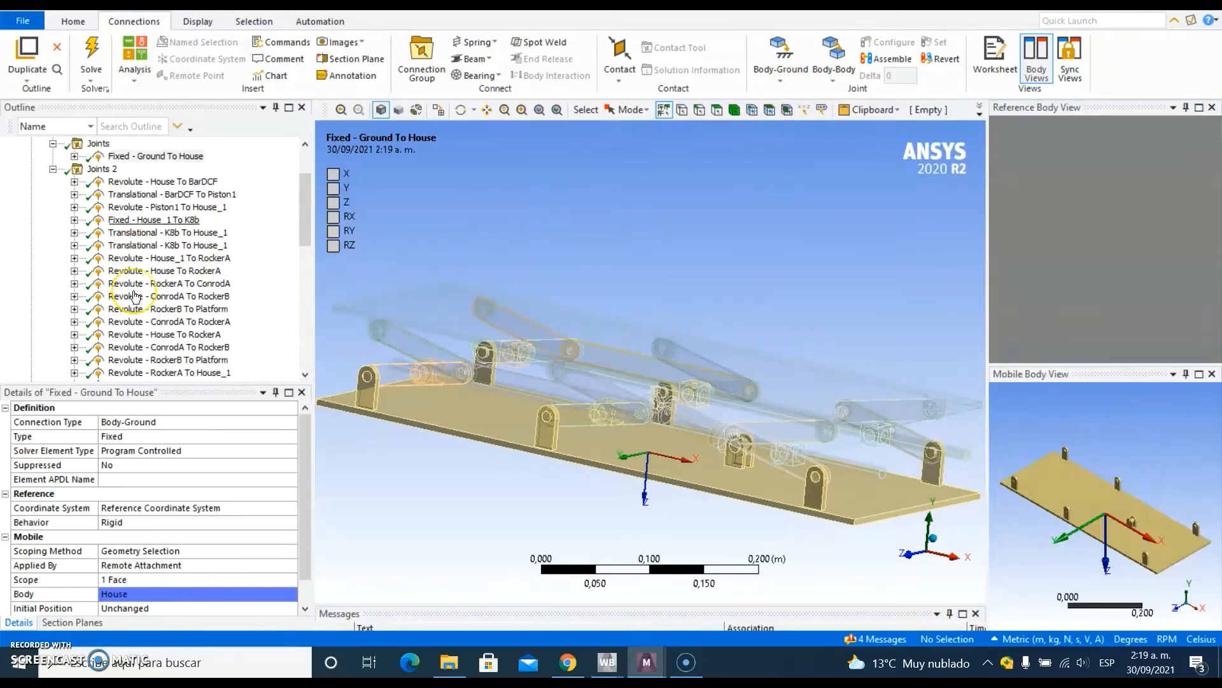
scroll(135, 296, "up", 3)
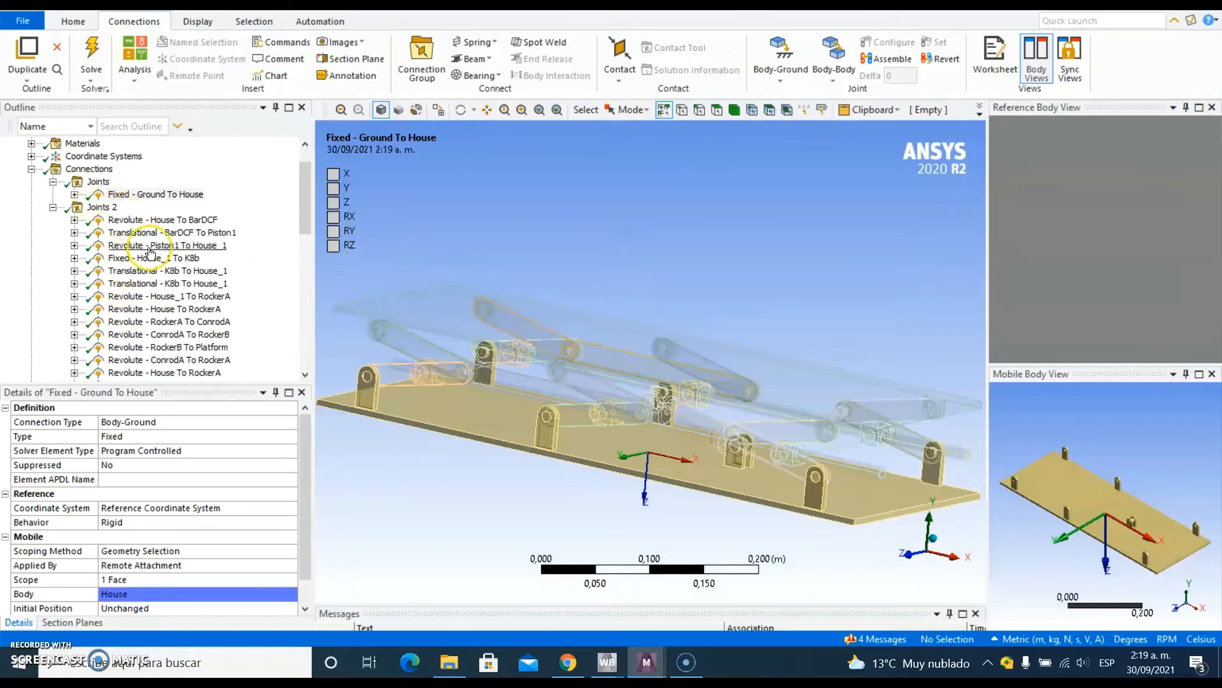
scroll(149, 251, "down", 5)
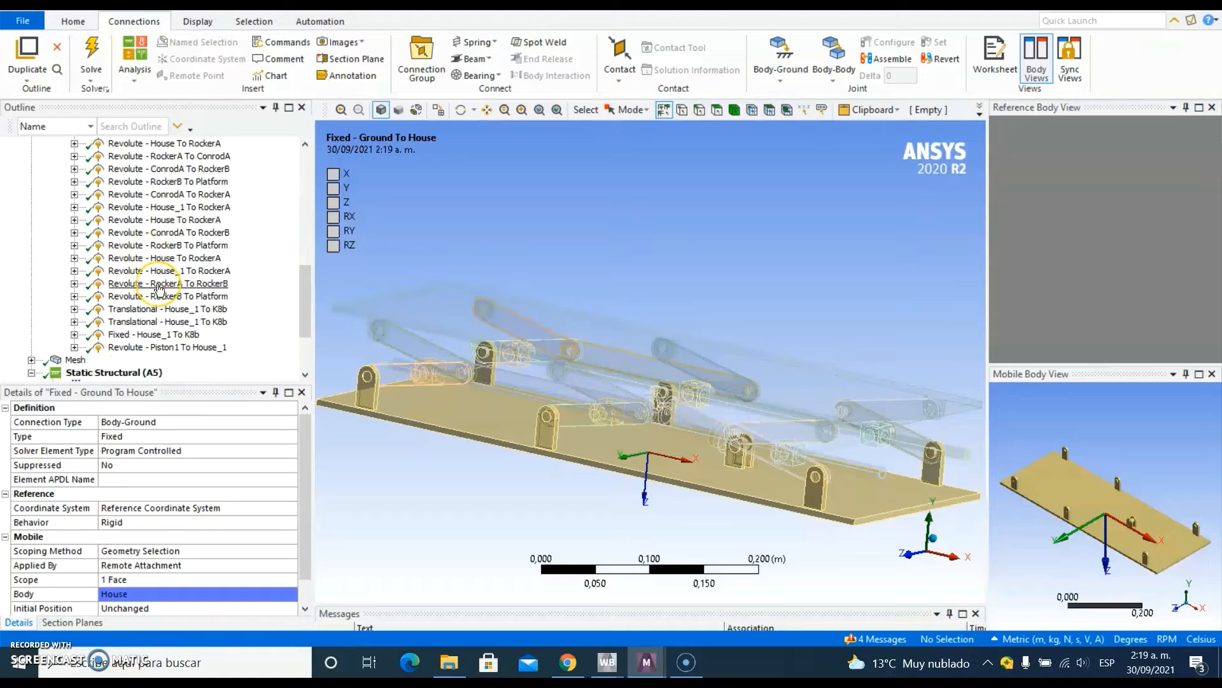
scroll(172, 299, "up", 5)
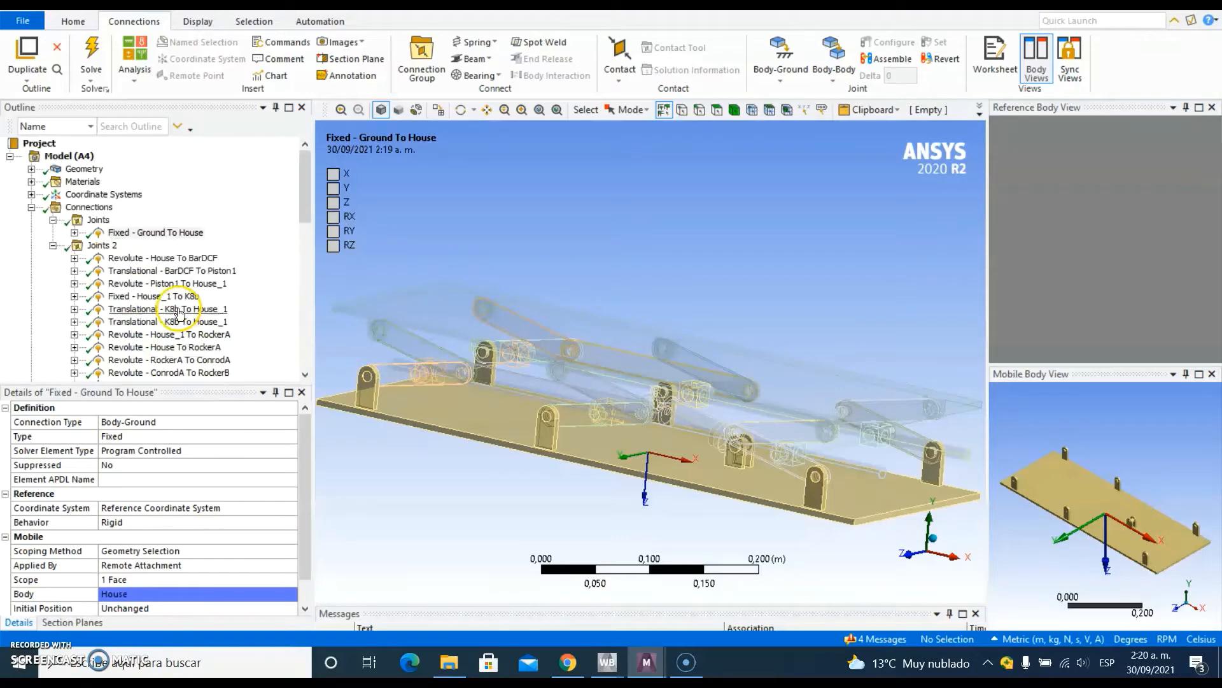
left_click(163, 258)
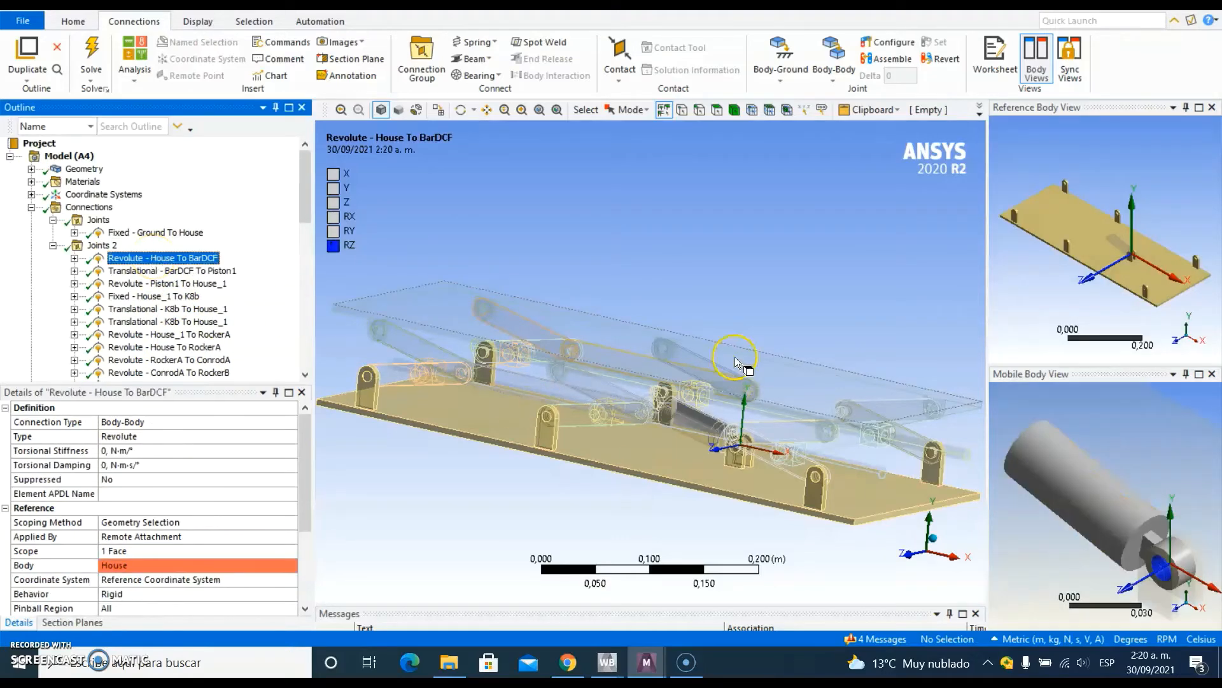
middle_click_drag(691, 381, 710, 402)
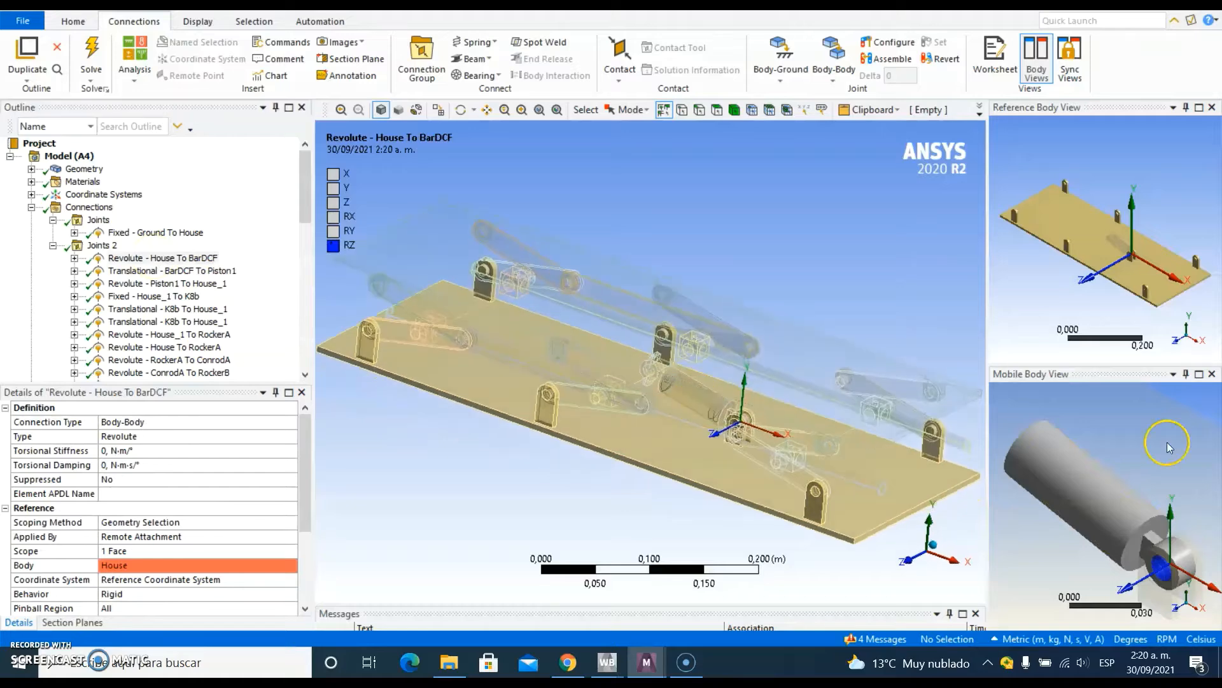
scroll(1162, 573, "up", 3)
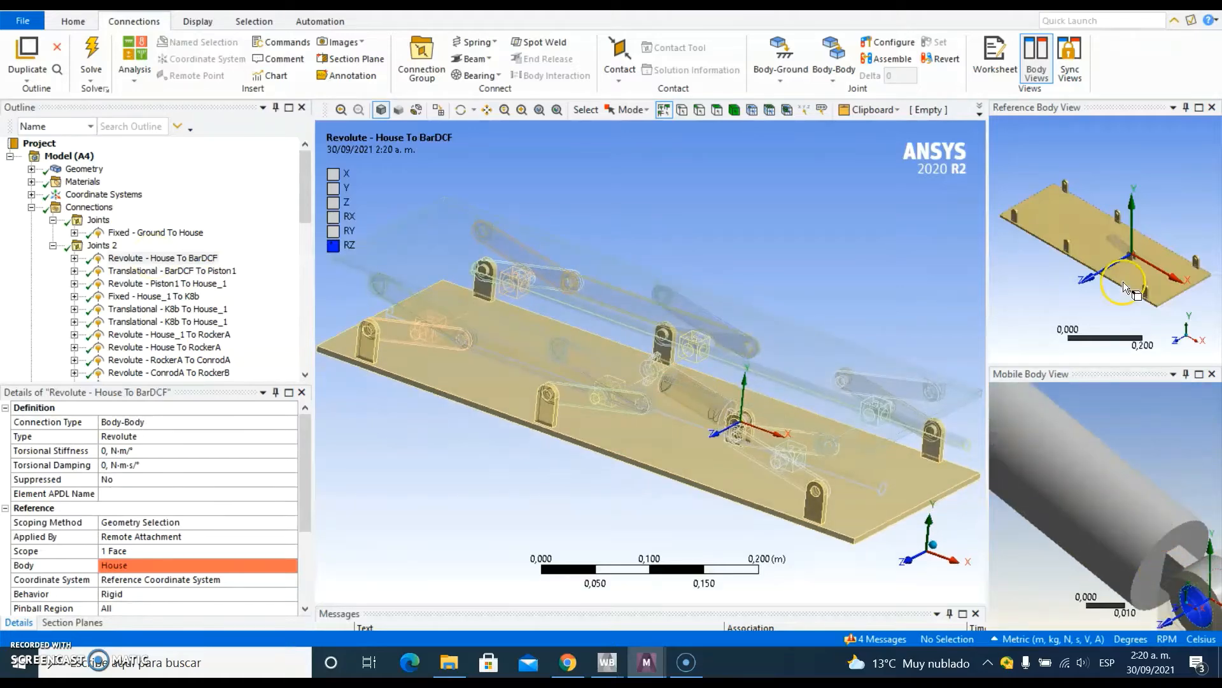
scroll(1123, 282, "up", 5)
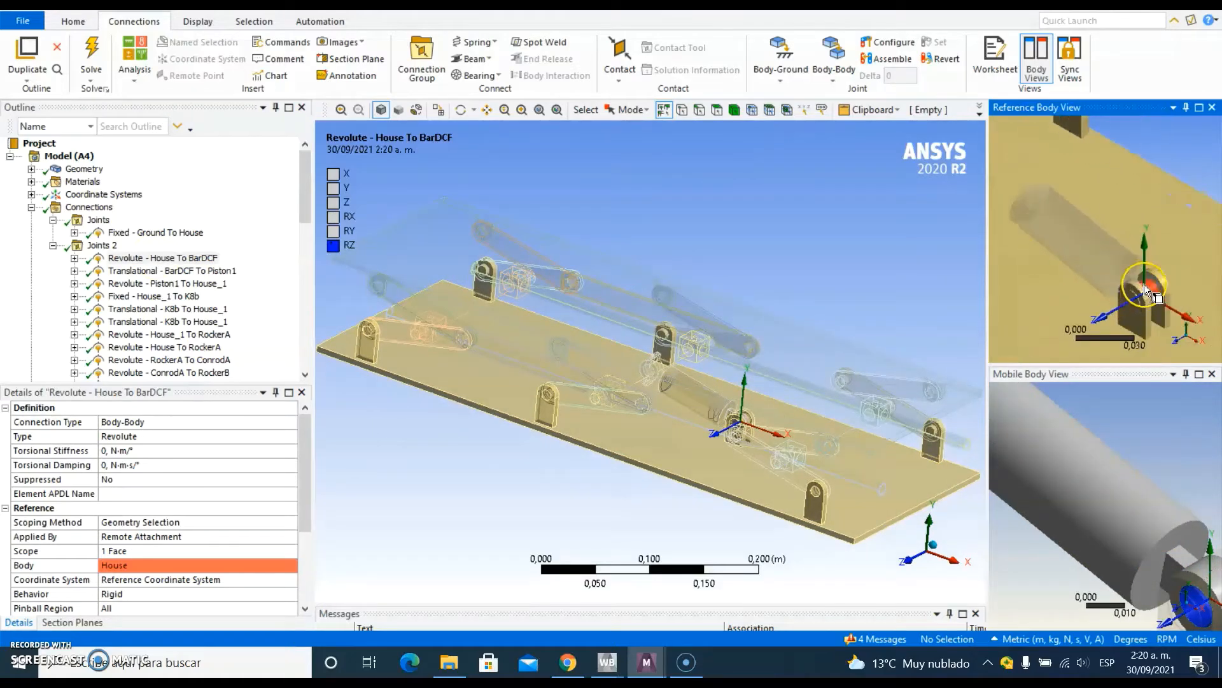
middle_click_drag(1145, 284, 1122, 270, "ctrl")
scroll(1068, 316, "down", 1)
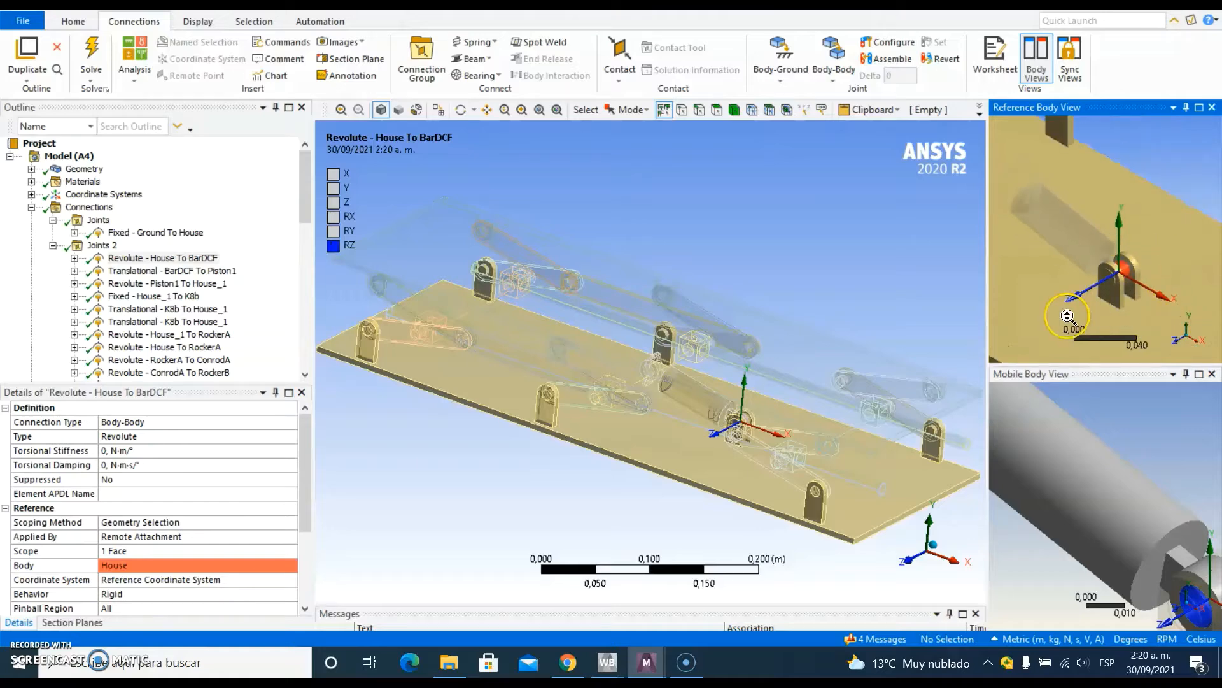
scroll(1179, 262, "down", 2)
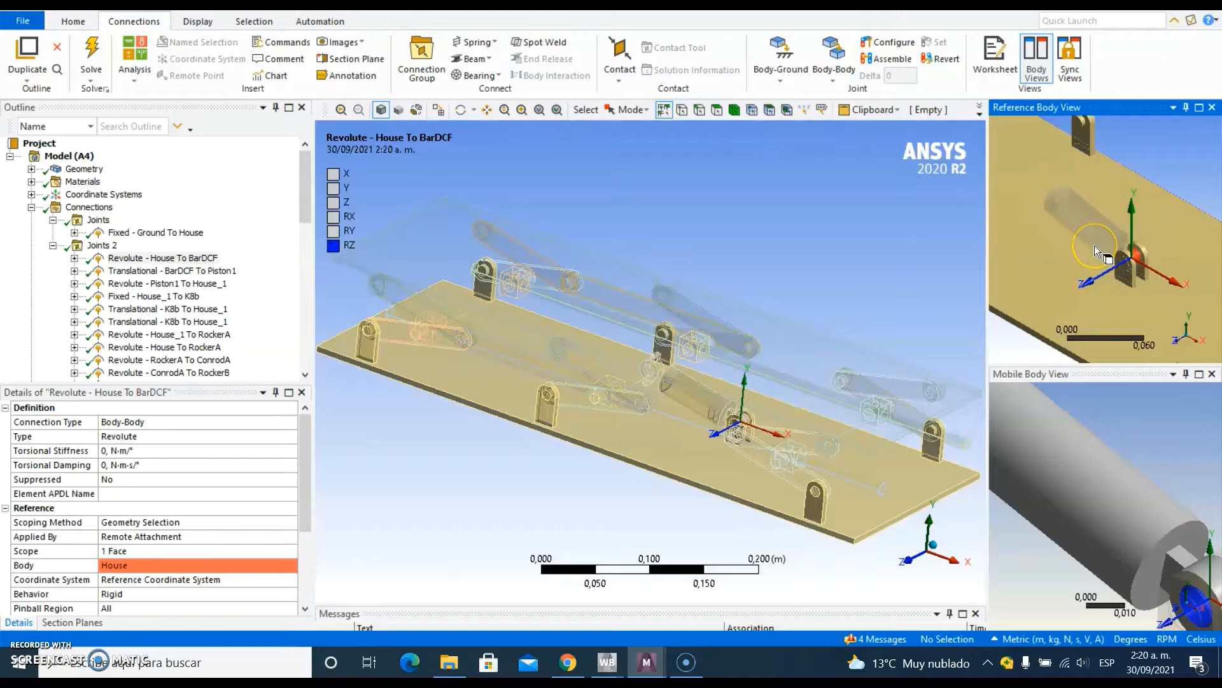
Examine the reference and mobile bodies of the Translational - BarDCF To Piston1 joint.
left_click(172, 271)
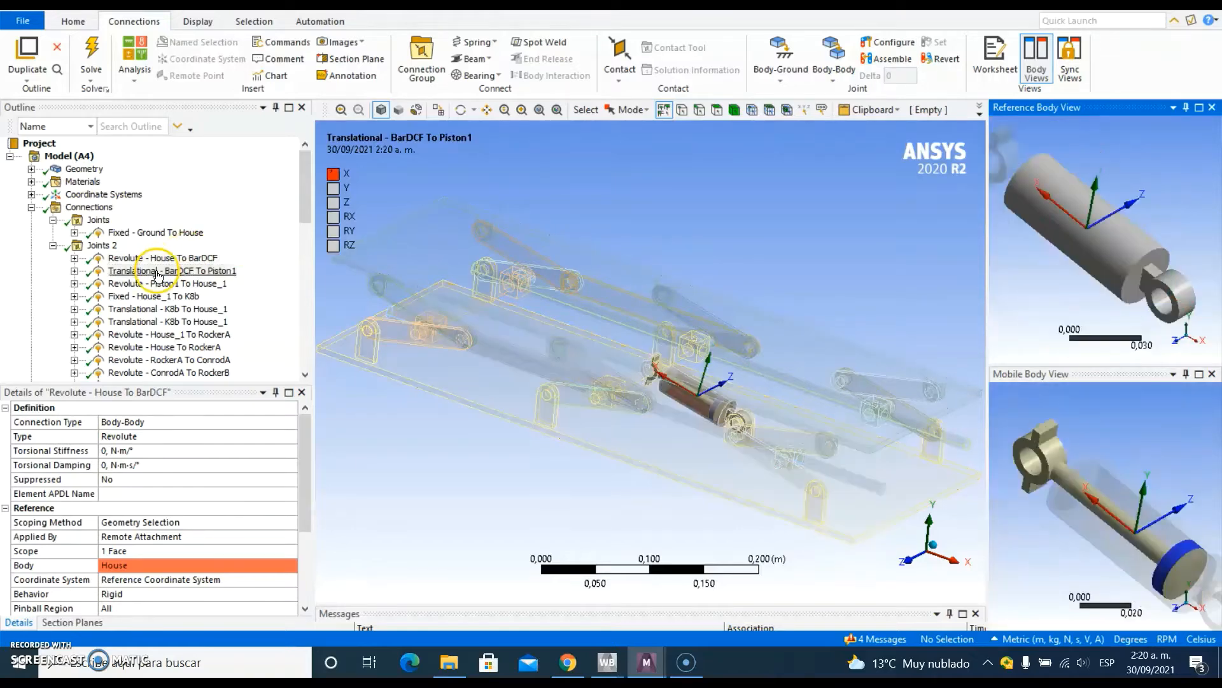
scroll(1119, 273, "down", 2)
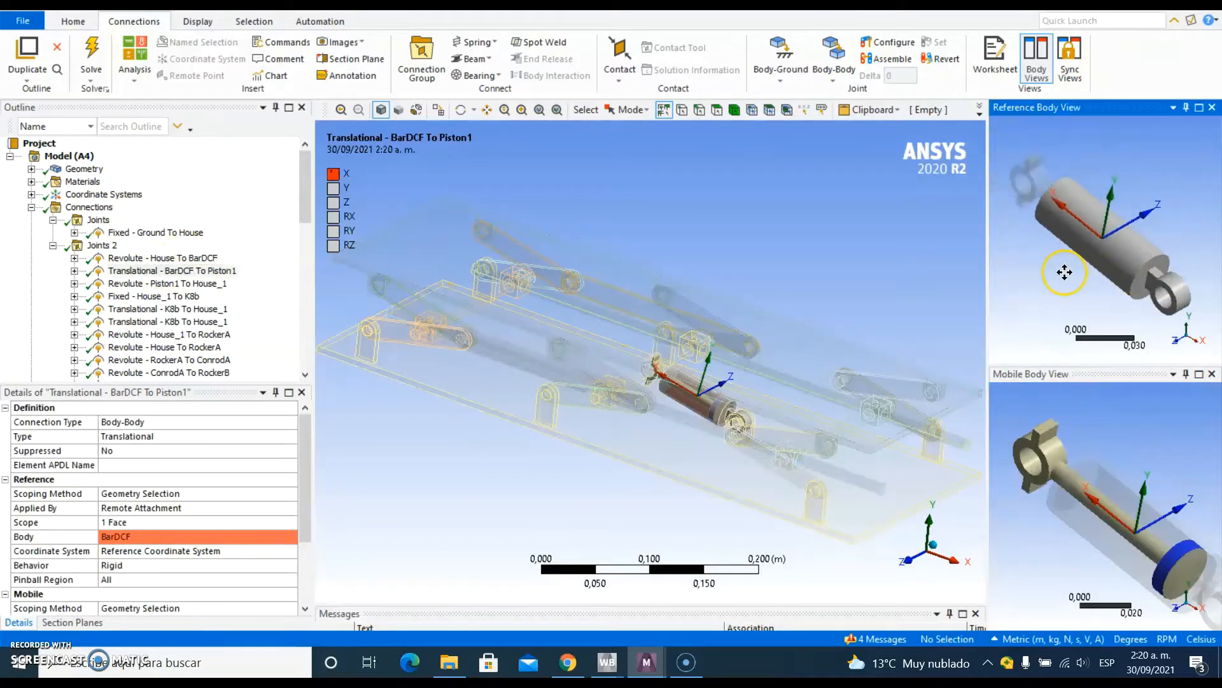
scroll(1064, 273, "up", 3)
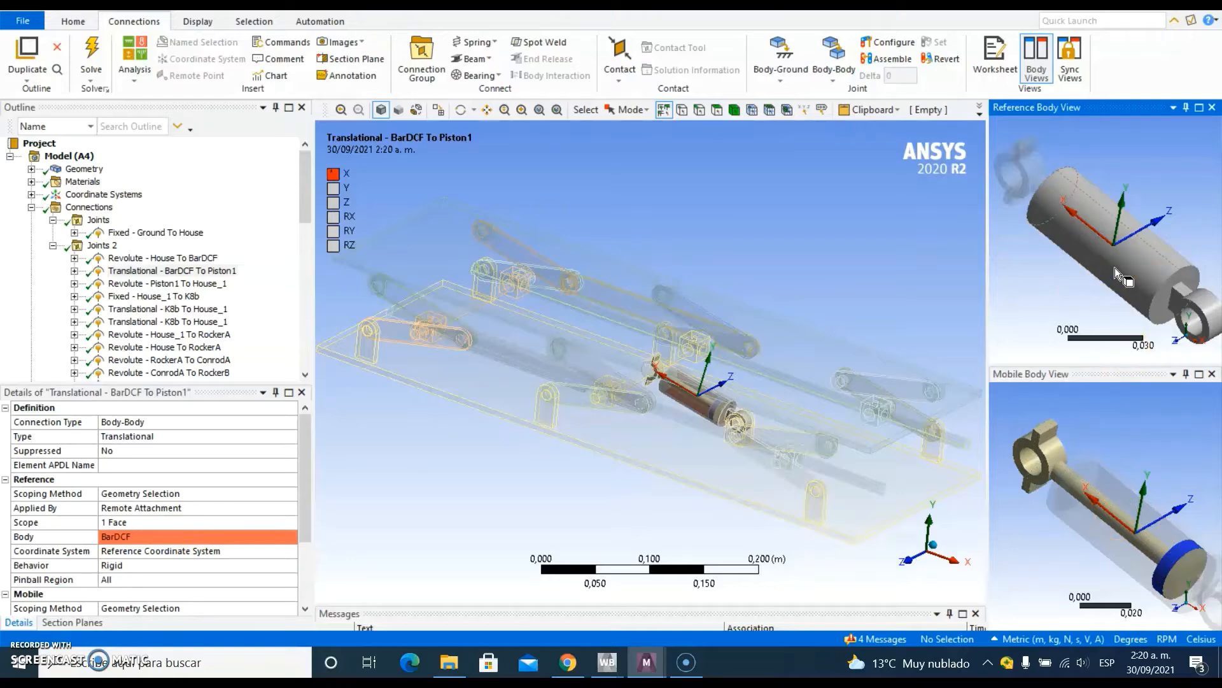
scroll(174, 522, "down", 3)
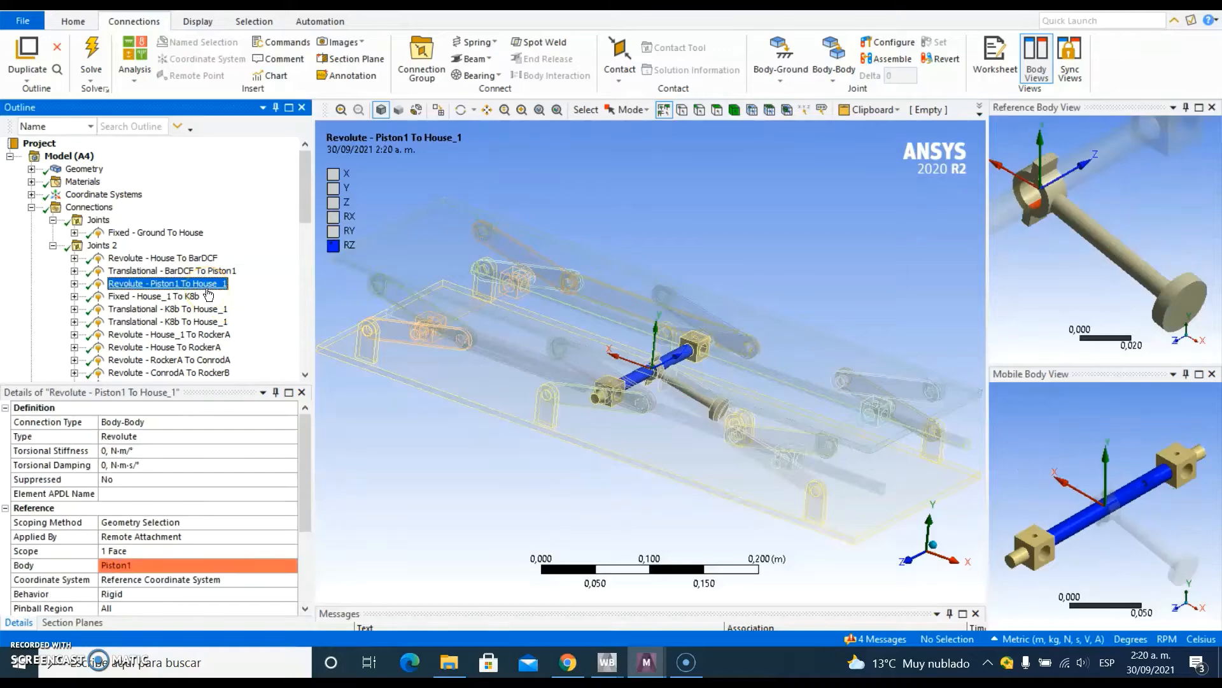
Examine the Revolute - Piston1 To House_1 joint and compare it with the Translational - BarDCF To Piston1 joint.
left_click(1089, 281)
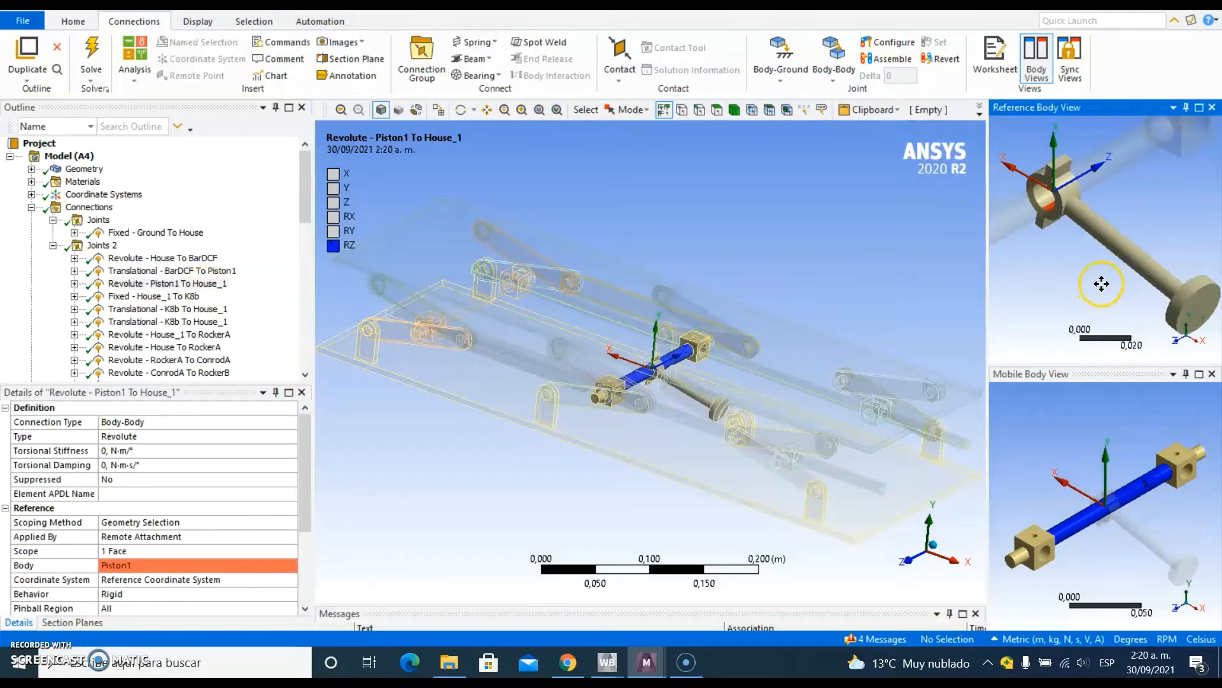
scroll(1104, 288, "up", 2)
left_click(1110, 249)
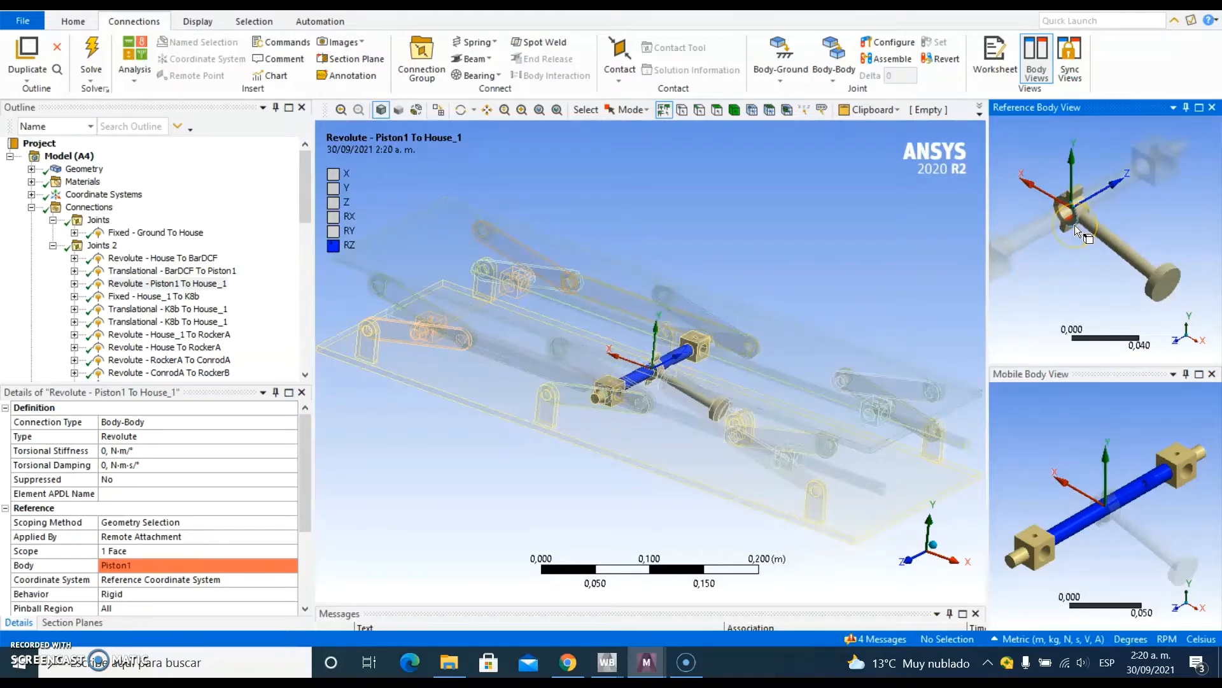
scroll(1075, 224, "down", 1)
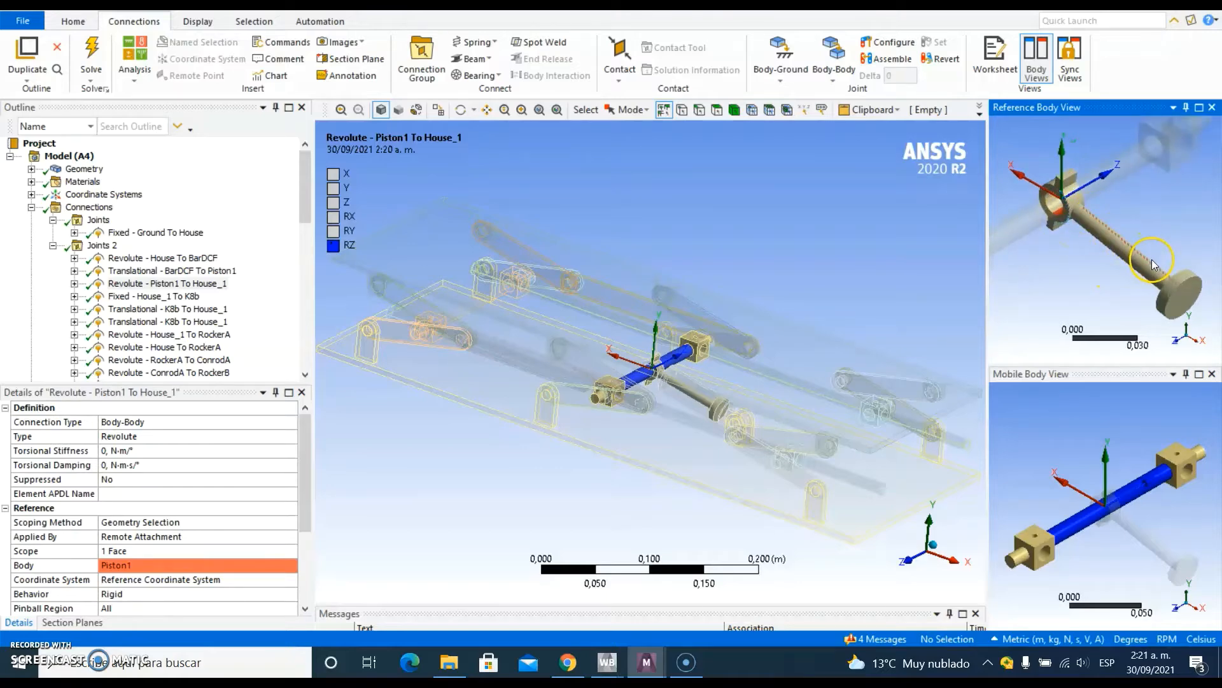
left_click(167, 272)
left_click(1114, 506)
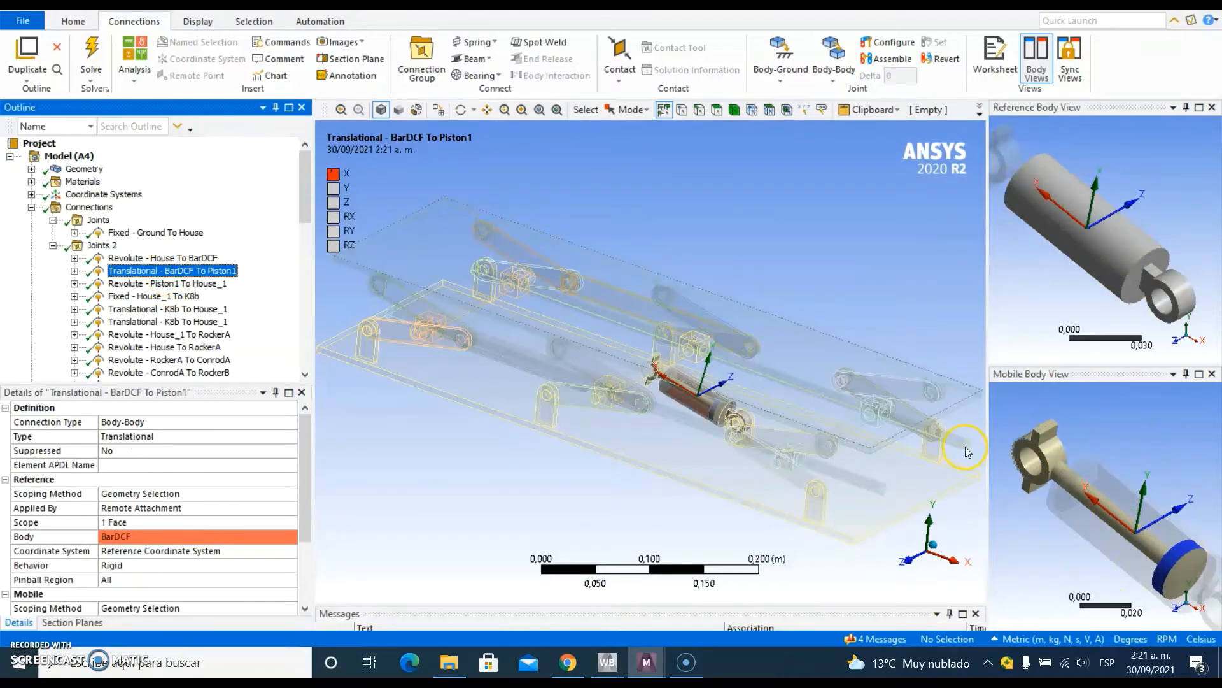
left_click(168, 283)
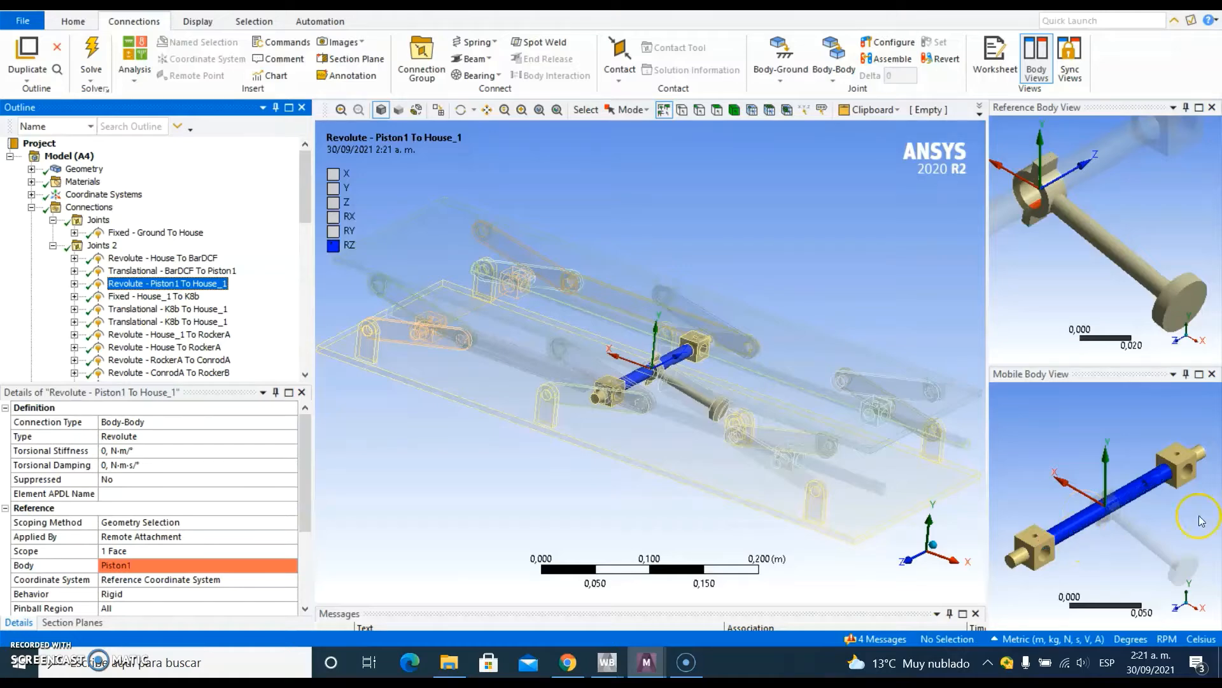
left_click(1076, 574)
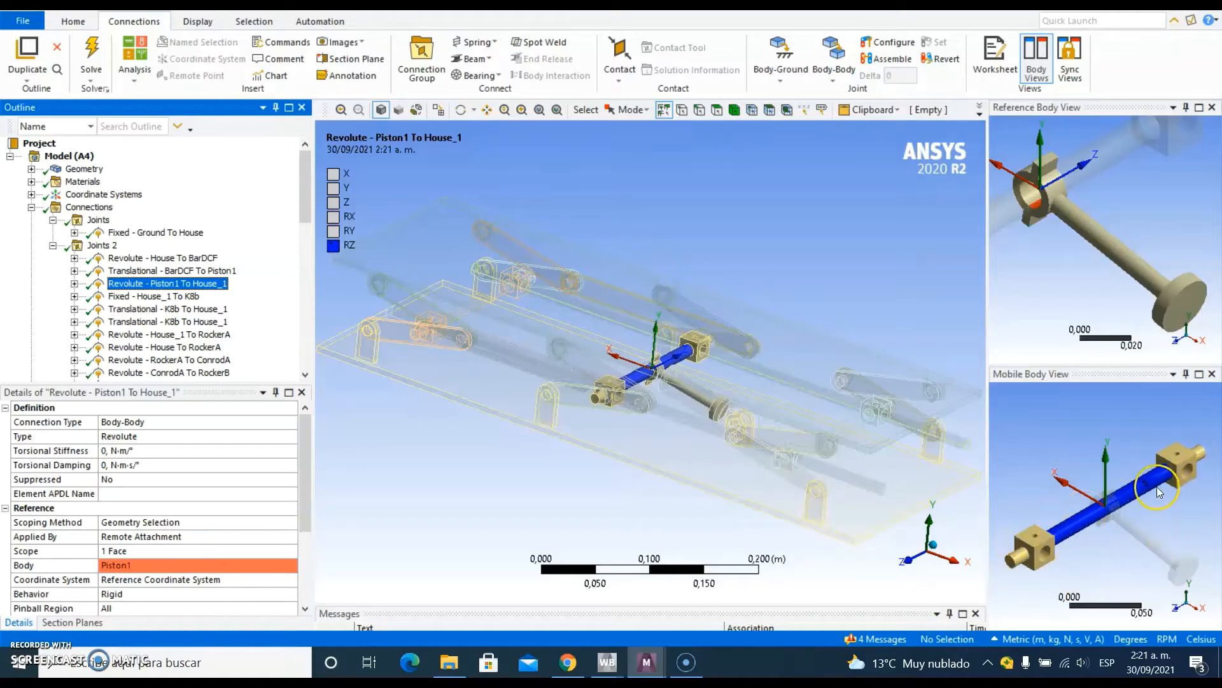
left_click(72, 279)
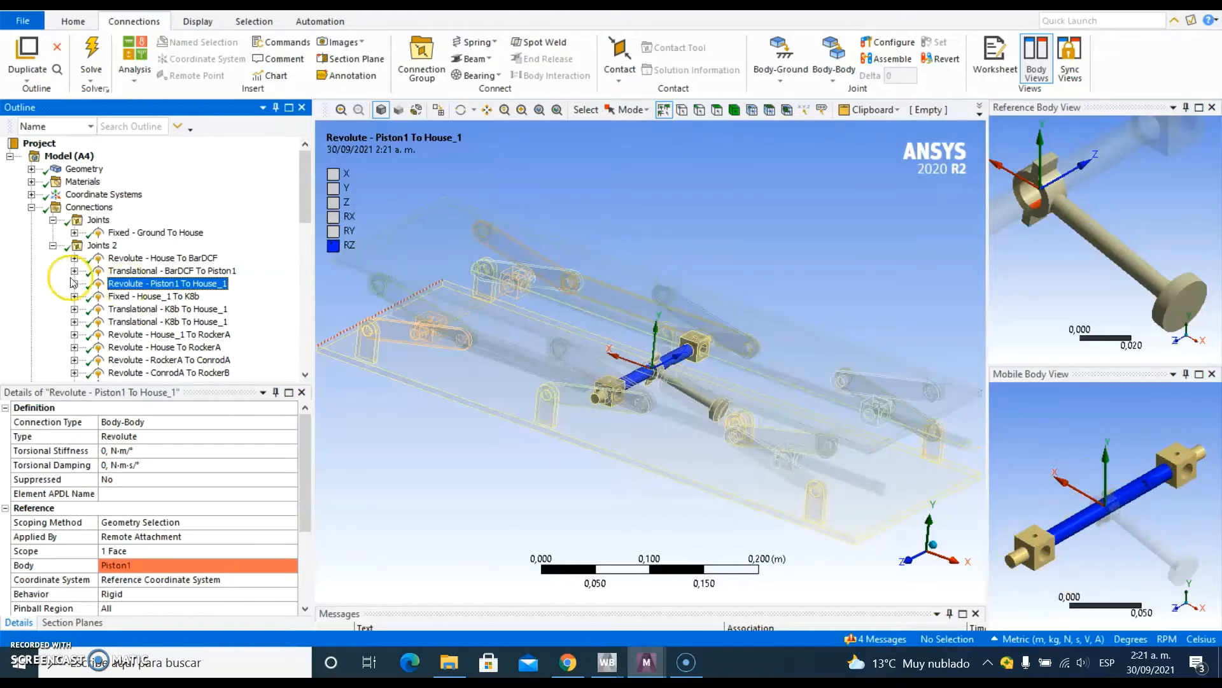
Examine the Fixed - House_1 To K8b joint, inspecting the hole face in the House_1 end block up close.
left_click(175, 298)
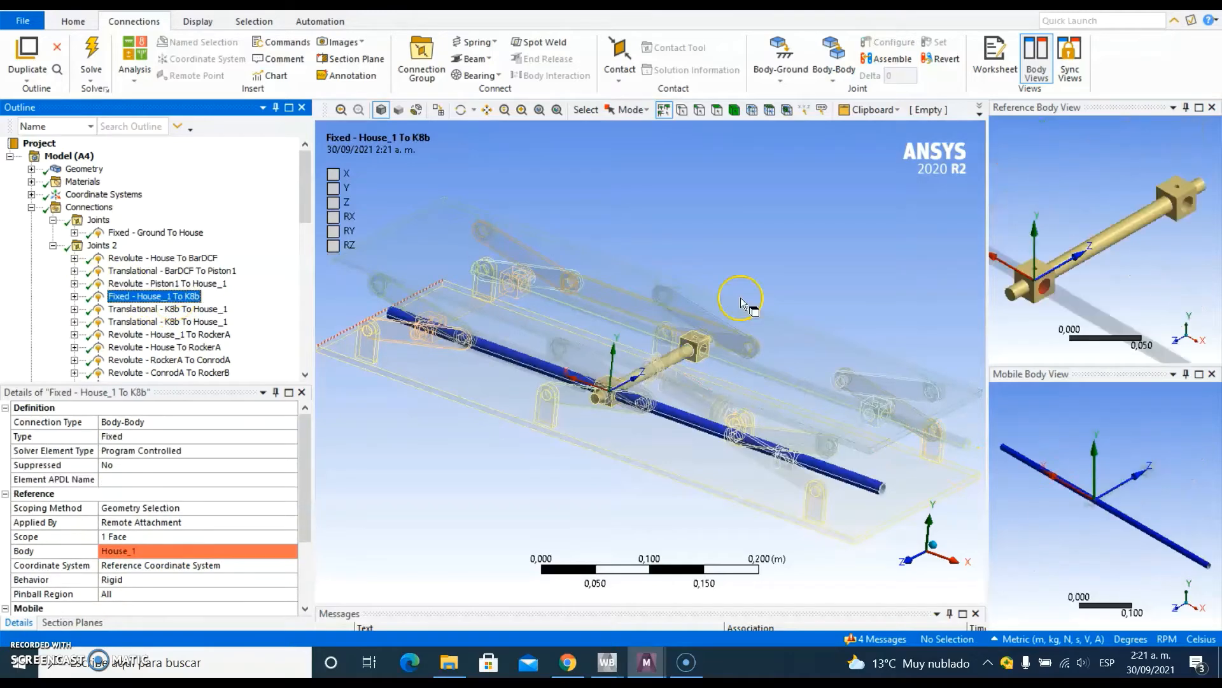
left_click(1078, 275)
middle_click_drag(1078, 275, 1098, 255, "ctrl")
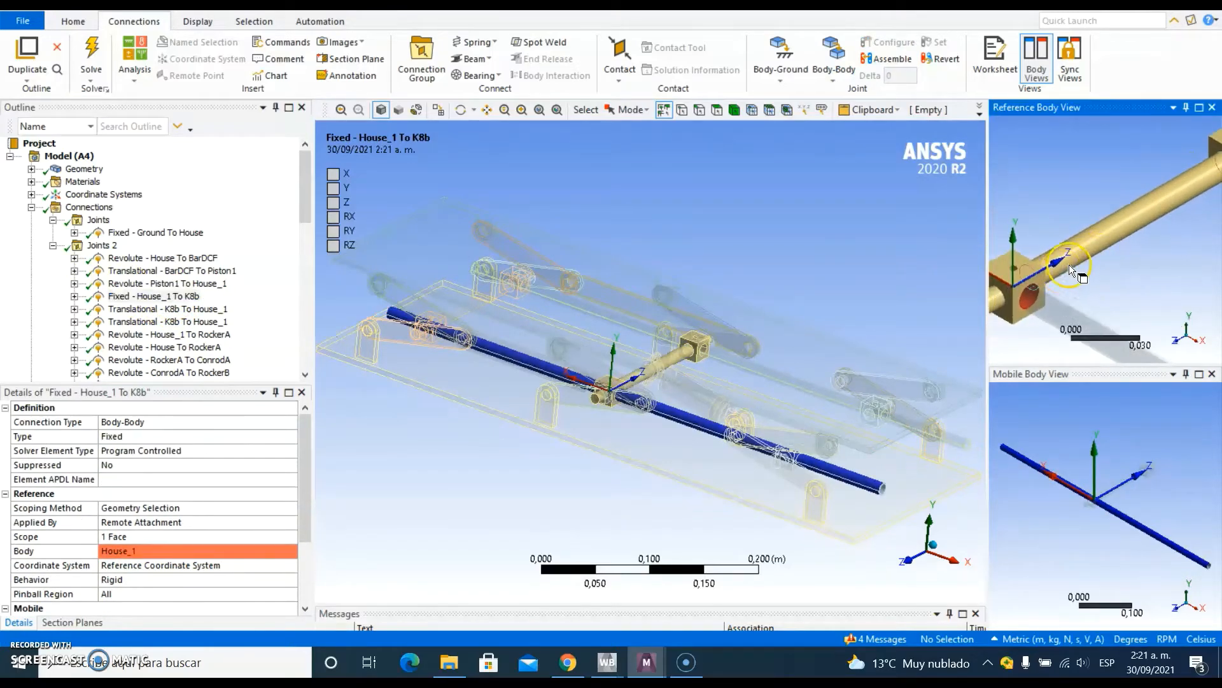
scroll(1069, 265, "down", 1)
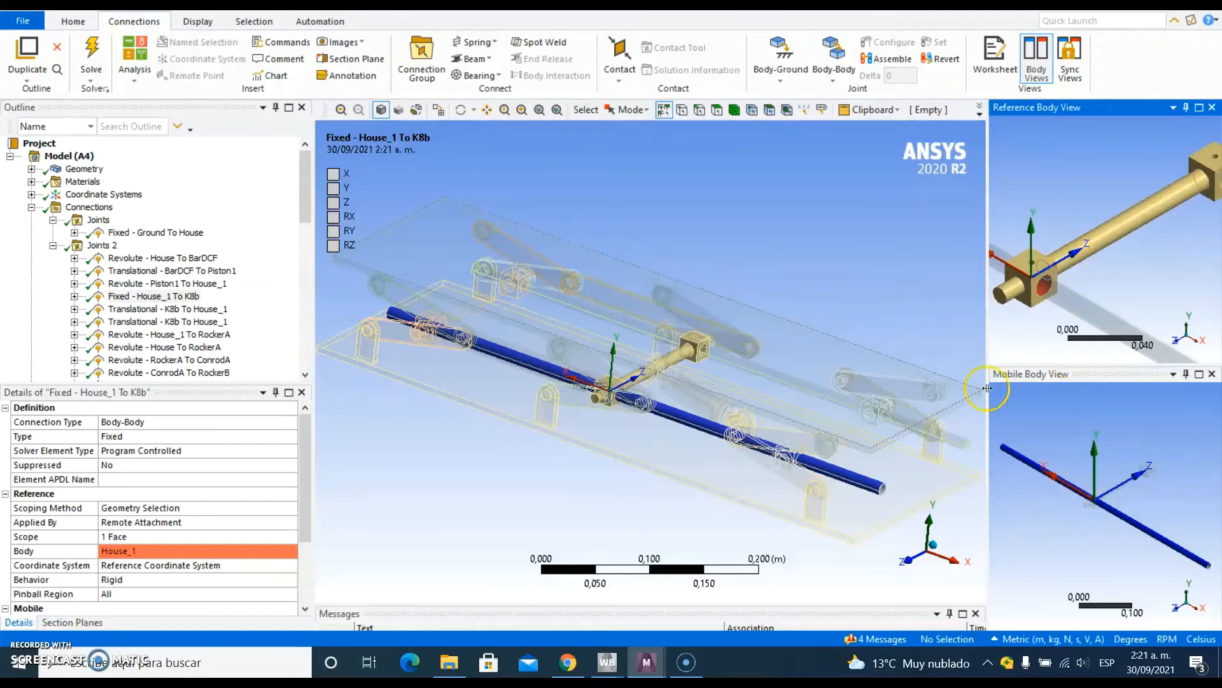
scroll(1048, 284, "up", 1)
scroll(1052, 278, "up", 1)
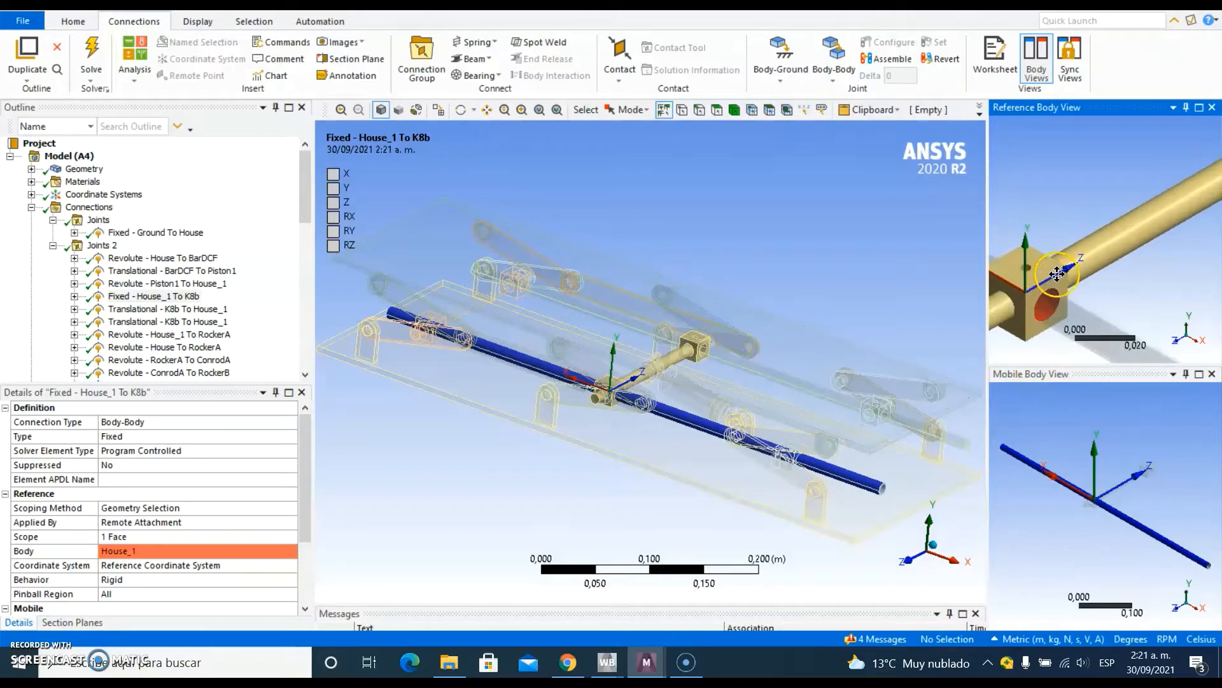
middle_click_drag(1077, 268, 1055, 256)
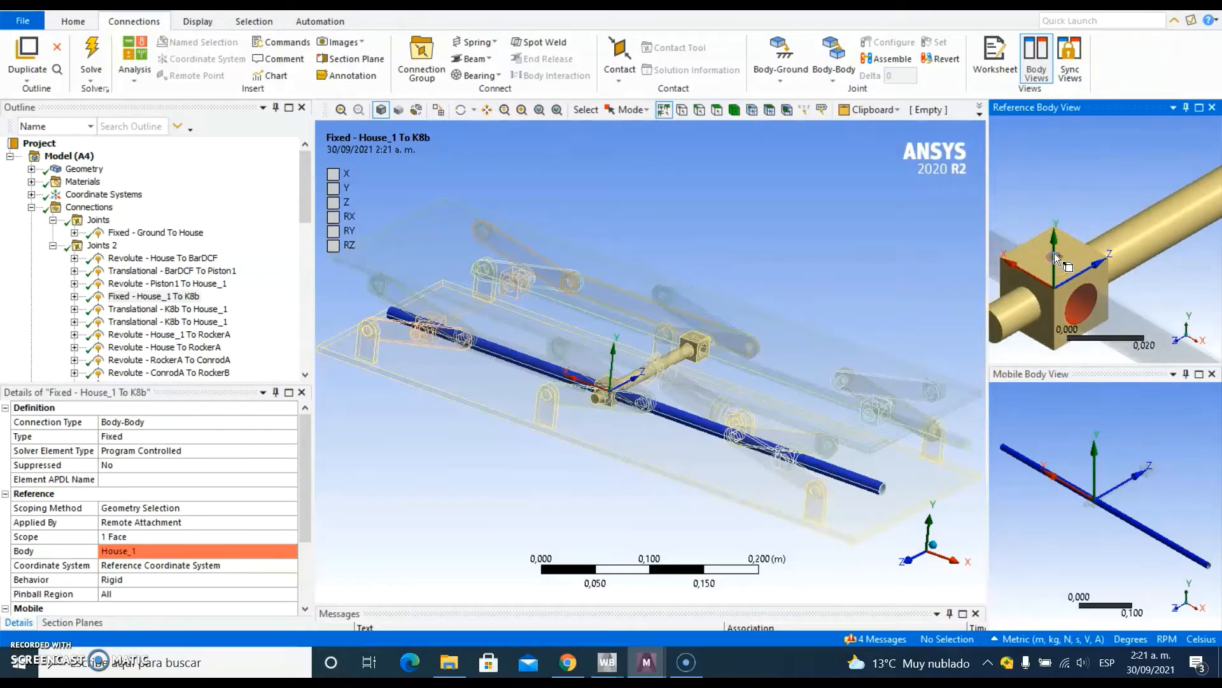
middle_click_drag(1054, 253, 1055, 299, "shift")
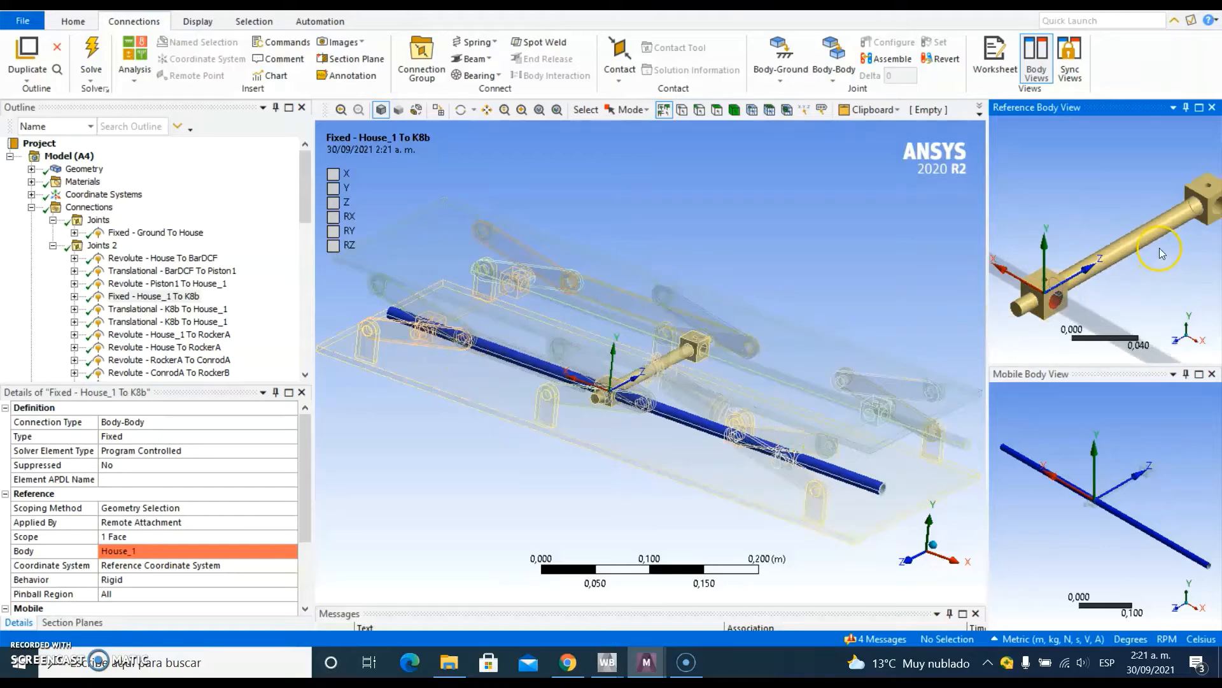
middle_click_drag(1159, 247, 1094, 286, "ctrl")
middle_click_drag(1147, 230, 1100, 267, "ctrl")
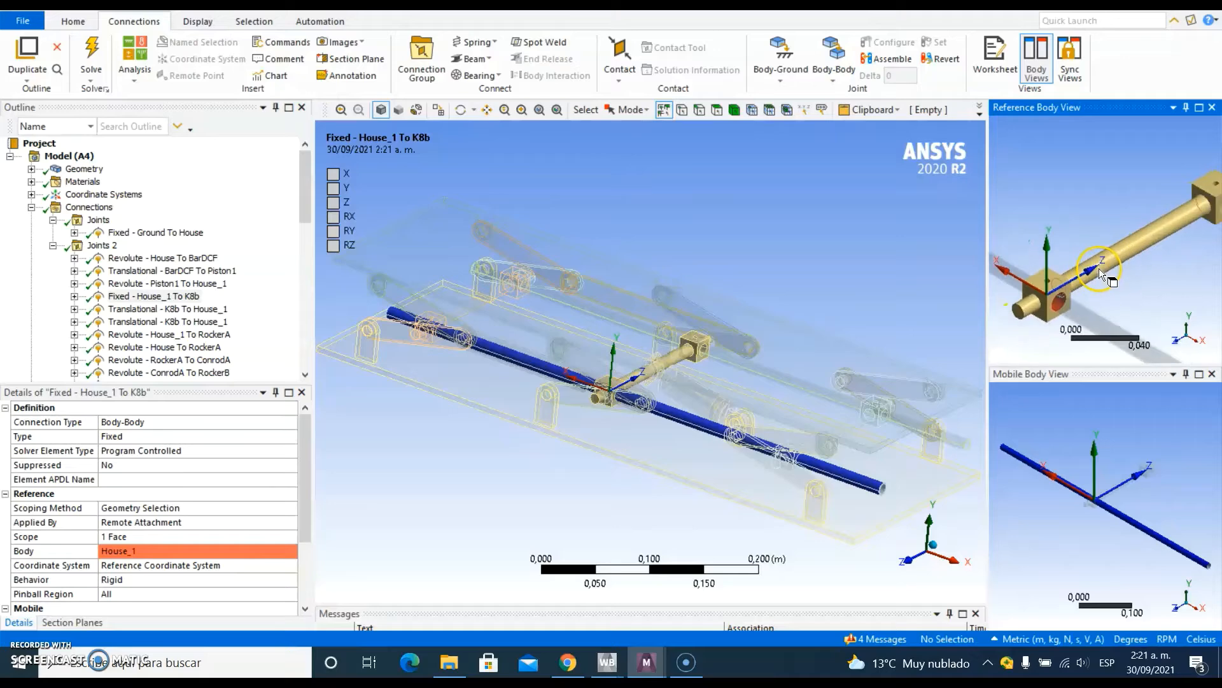
Review the two Translational - K8b To House_1 joints that guide the outer crossbars along the K8b rod.
left_click(189, 310)
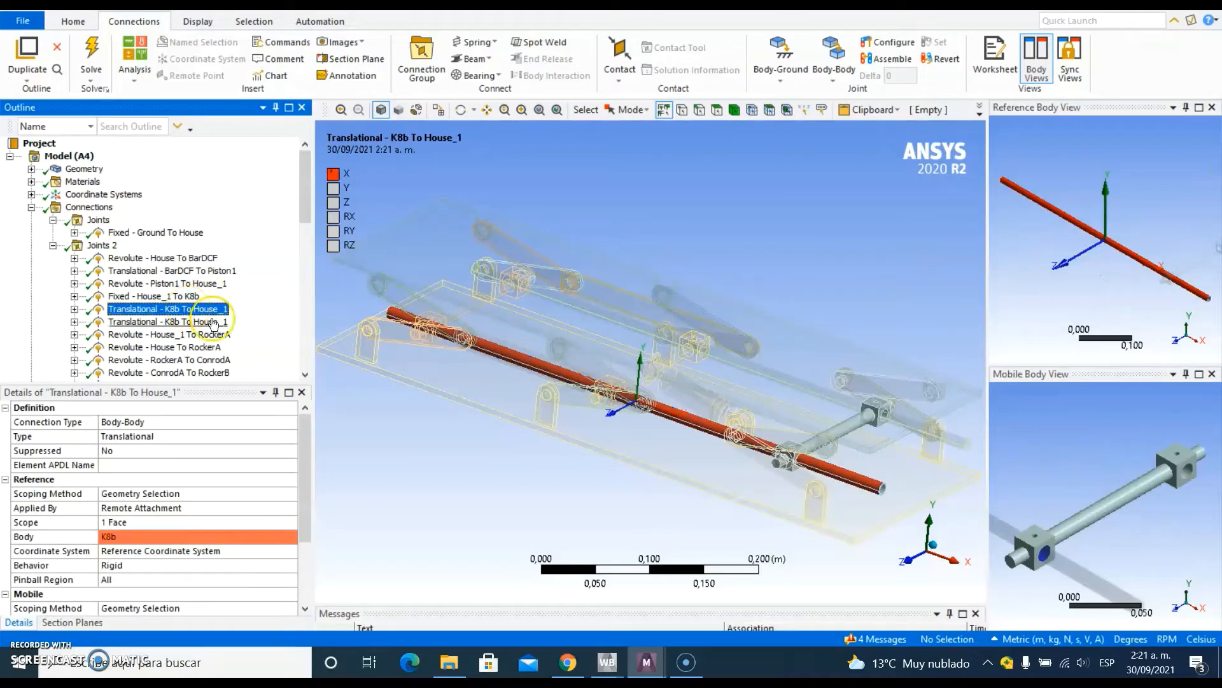
scroll(728, 437, "up", 1)
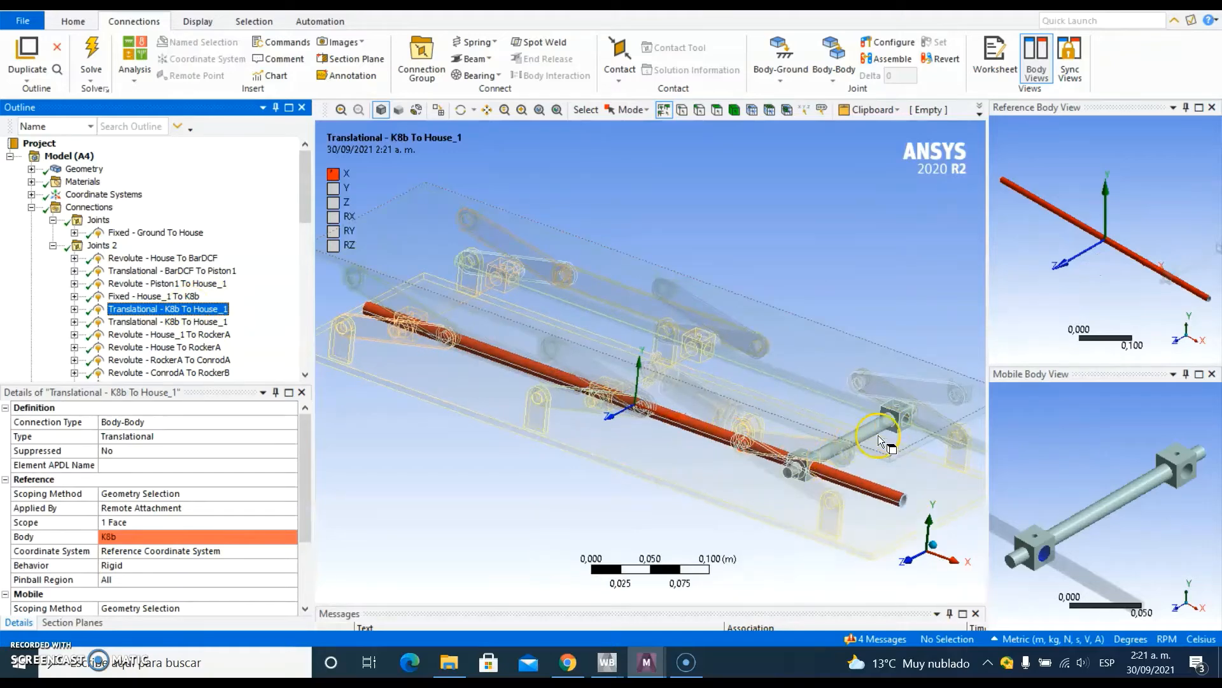
key("Down")
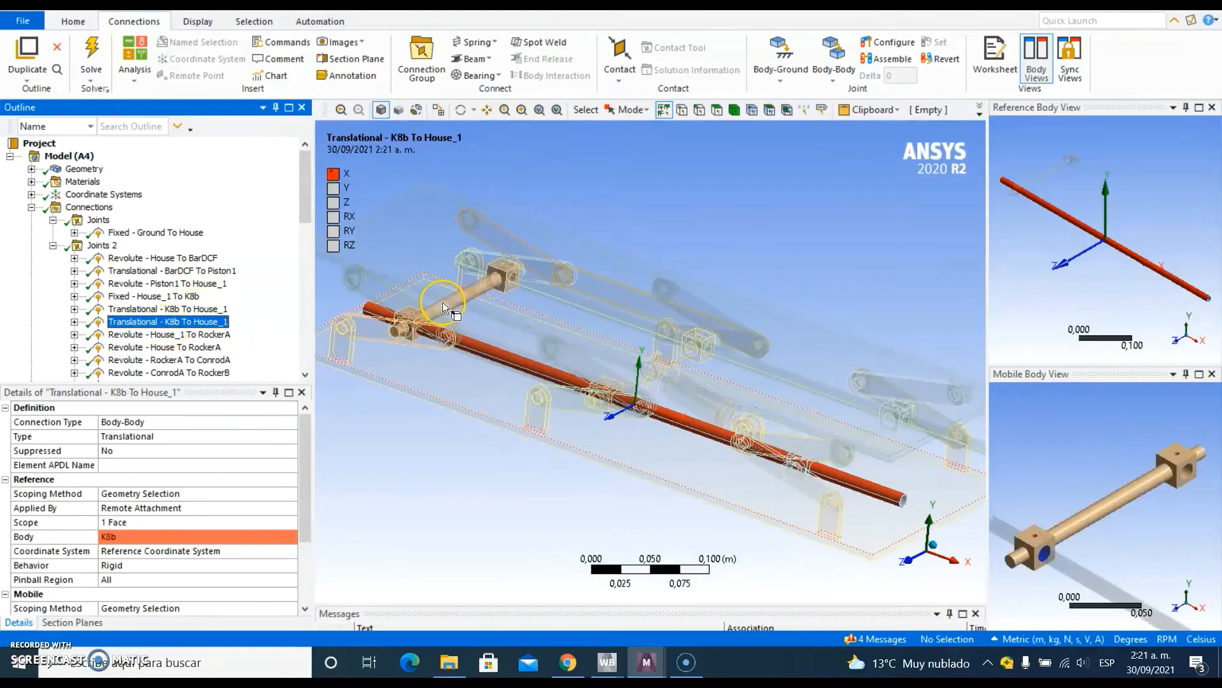
Examine the revolute joints House_1 To RockerA, House To RockerA, RockerA To ConrodA, ConrodA To RockerB and RockerB To Platform.
key("Down")
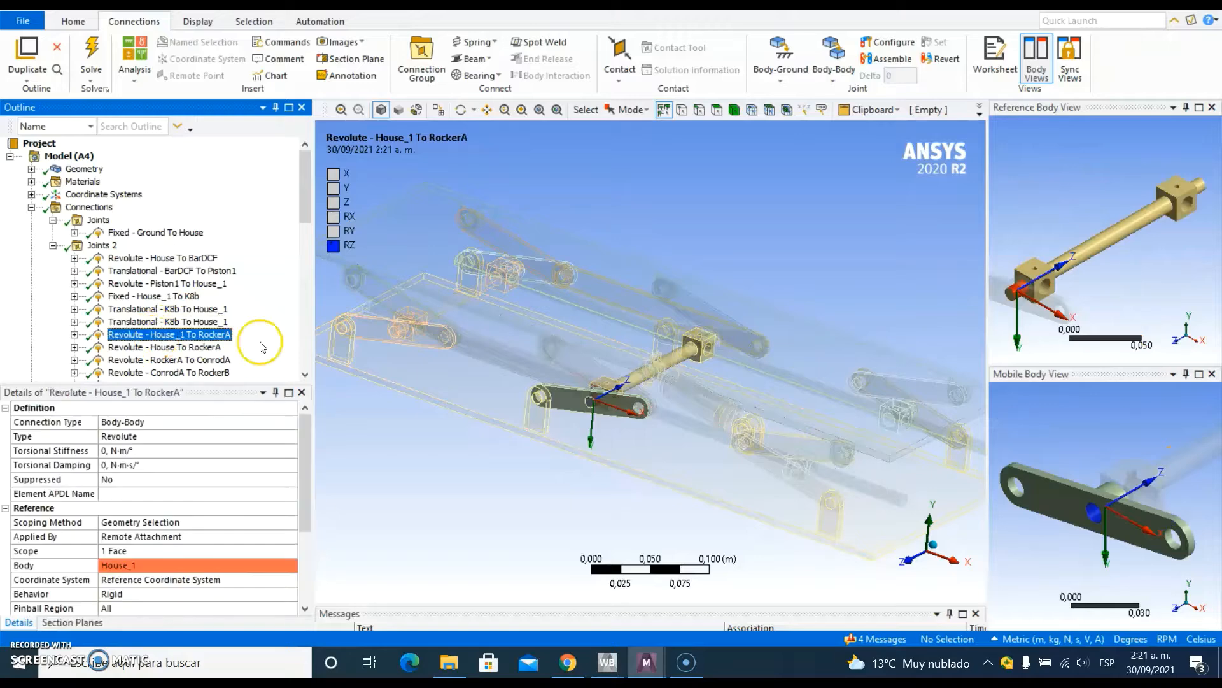
scroll(640, 414, "up", 2)
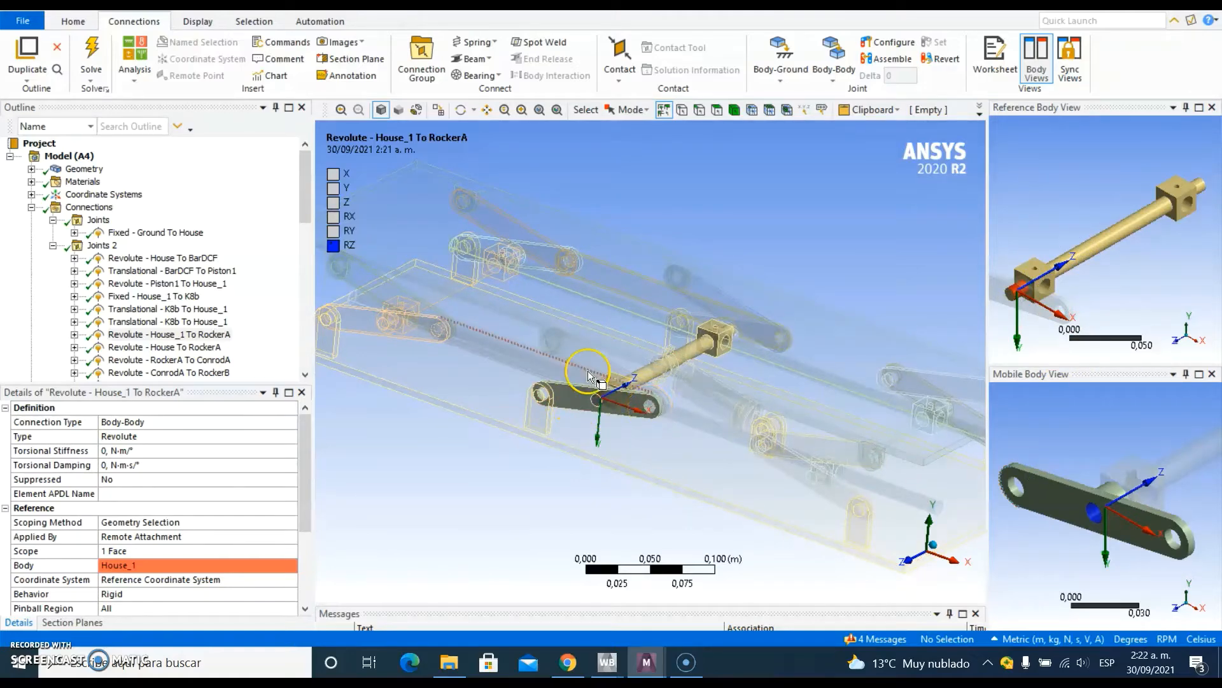
left_click(136, 347)
scroll(150, 322, "down", 1)
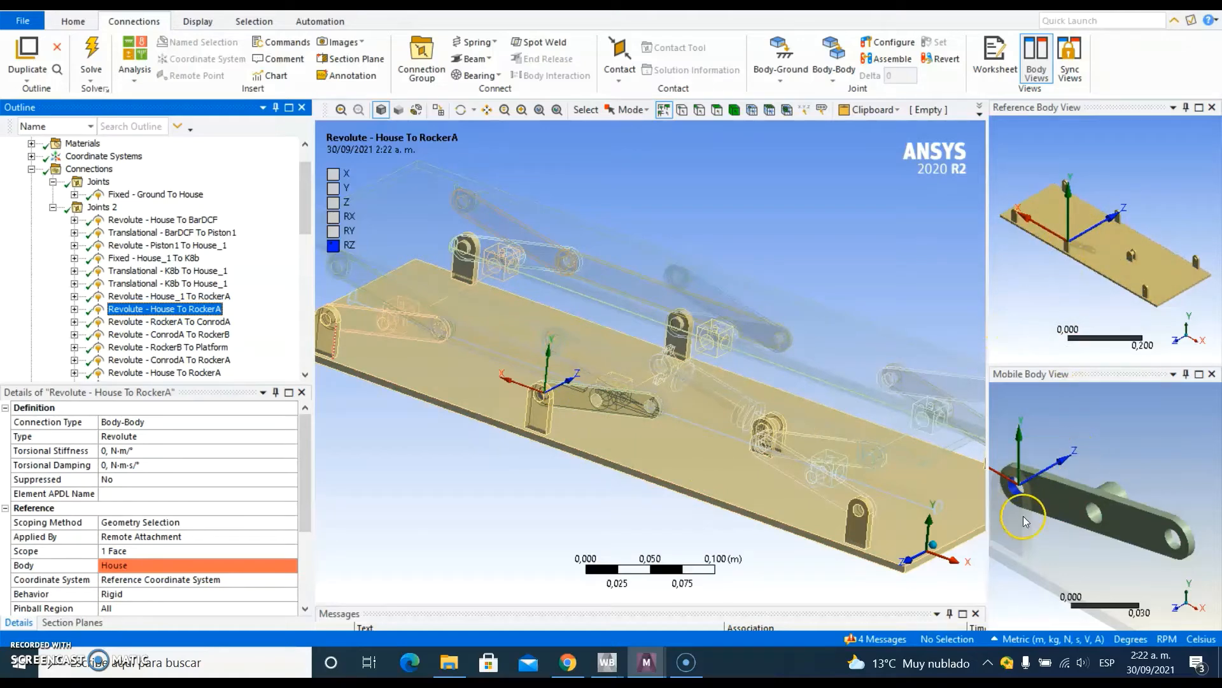
left_click(201, 322)
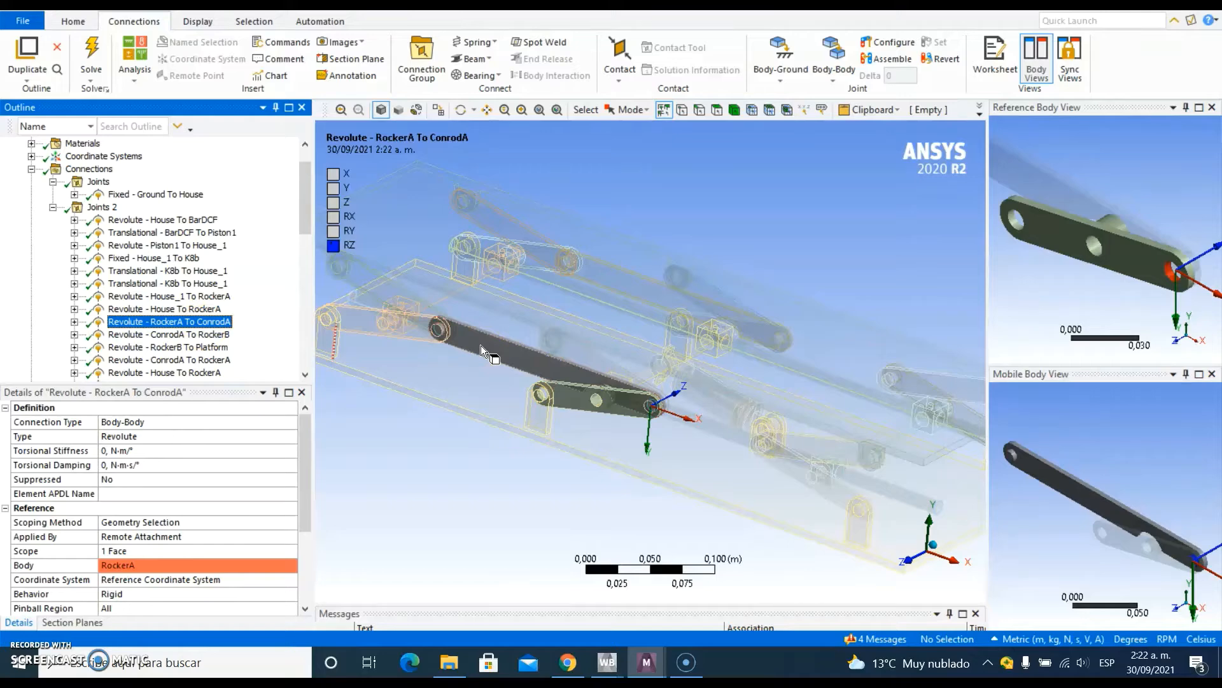
scroll(480, 345, "down", 1)
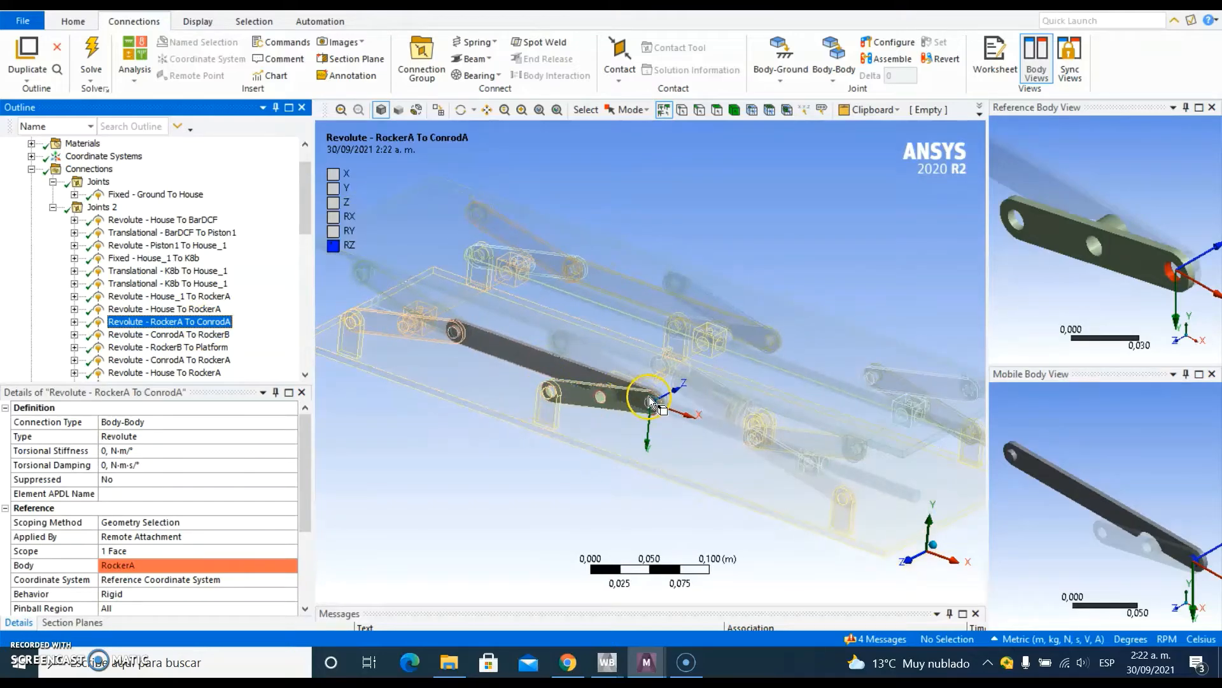
left_click(167, 335)
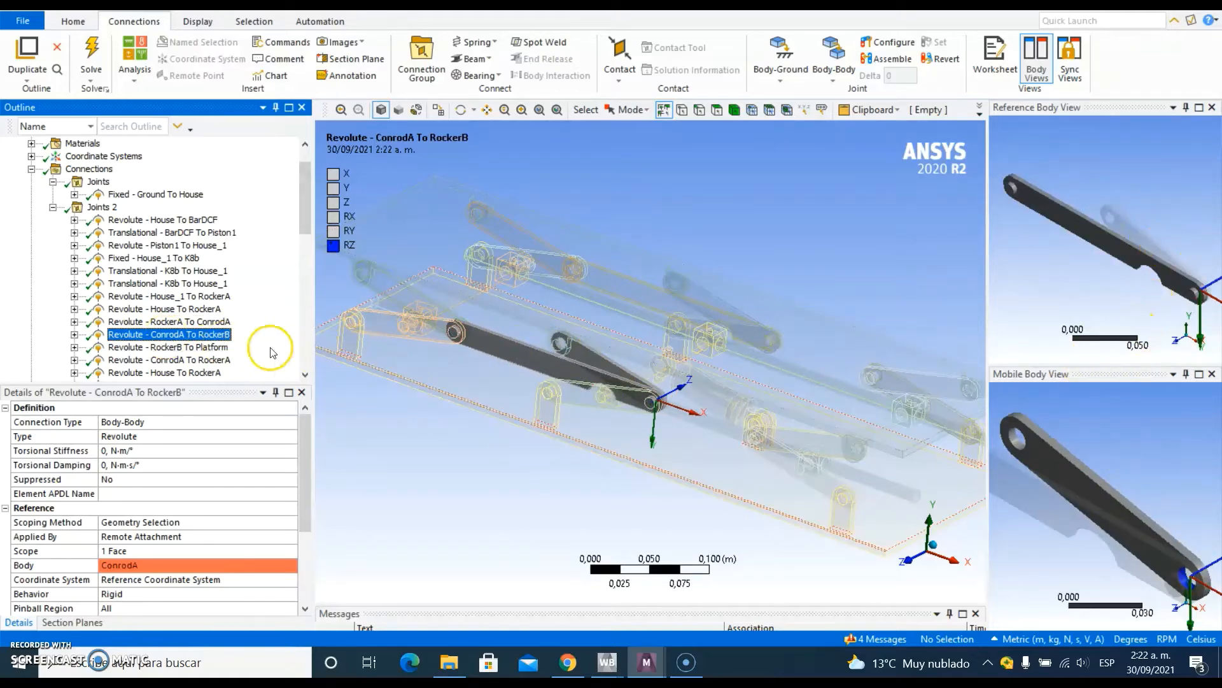
left_click(173, 348)
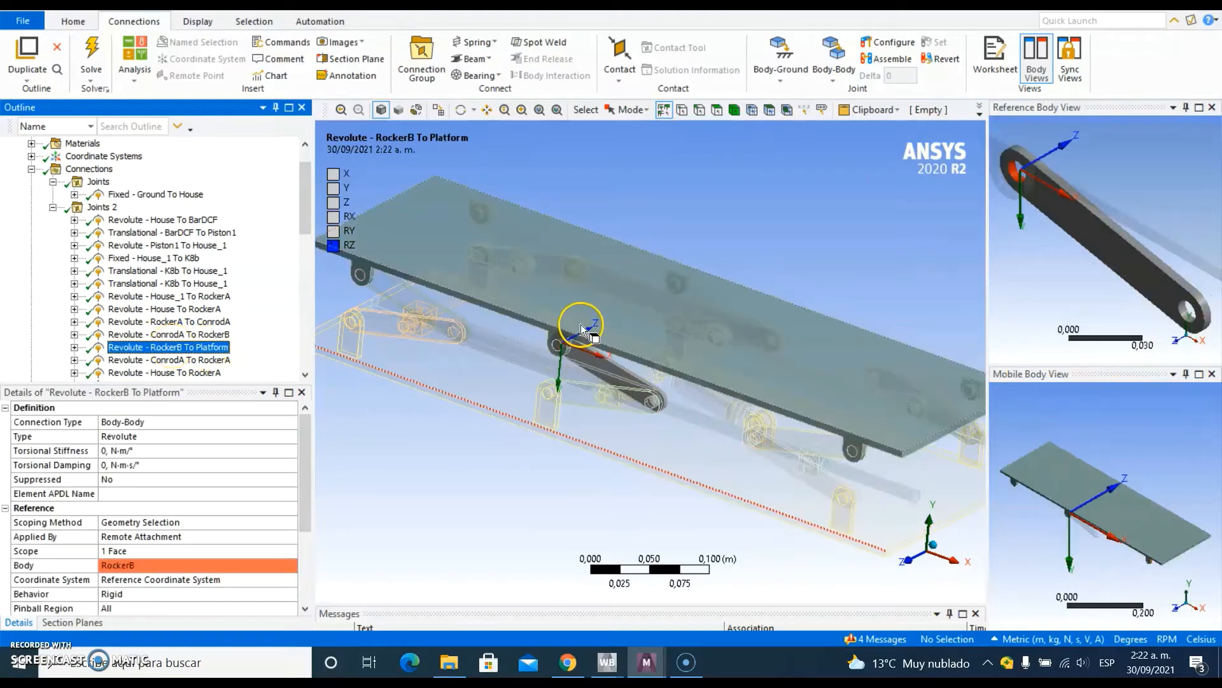
Examine the revolute joints of the linkage at ConrodA's other end: ConrodA To RockerA, House To RockerA, ConrodA To RockerB and RockerB To Platform.
left_click(191, 360)
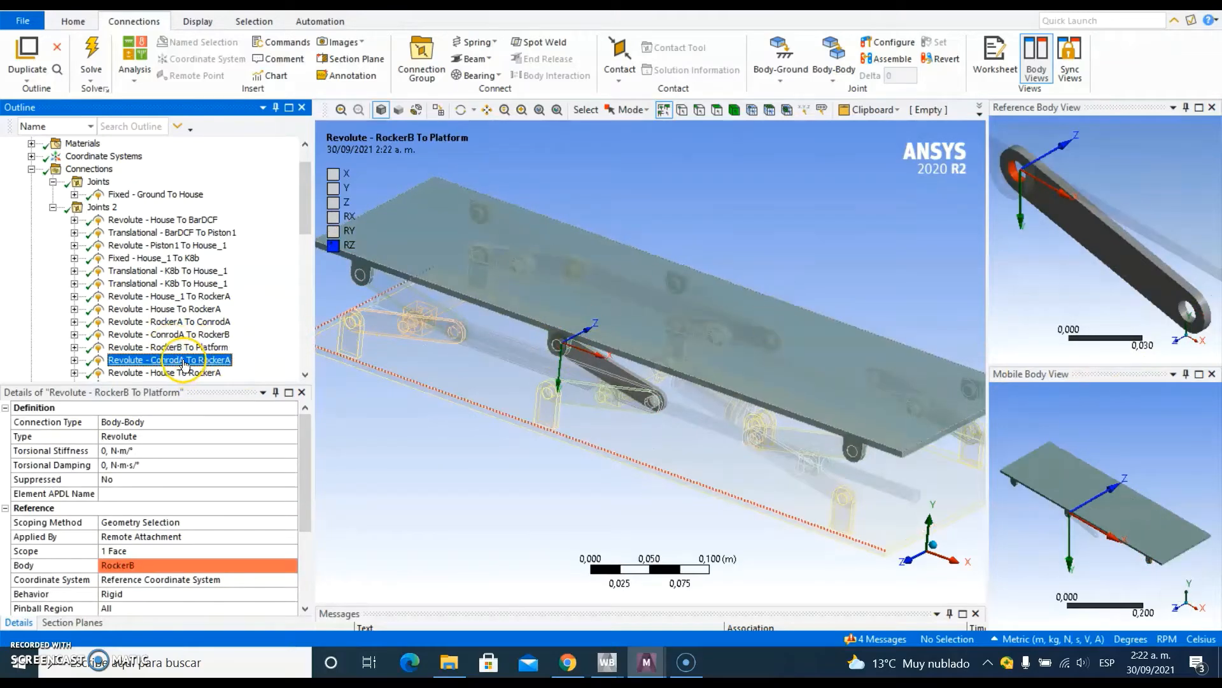
scroll(202, 339, "down", 1)
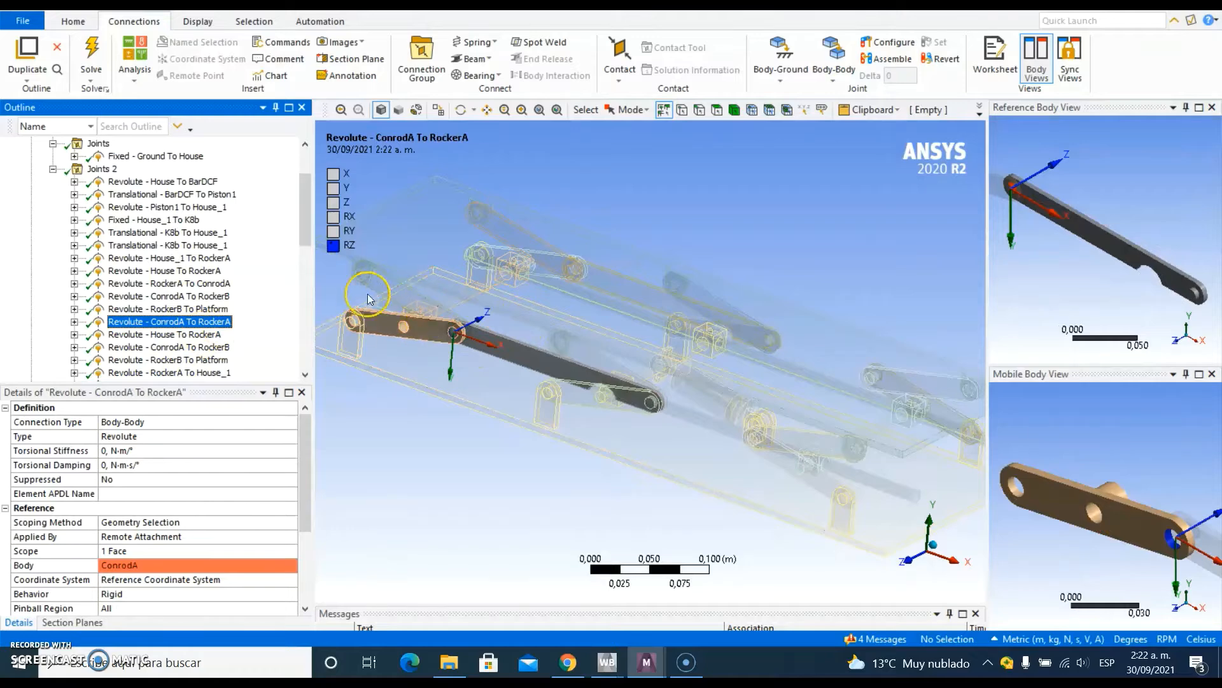
middle_click_drag(421, 338, 469, 345, "ctrl")
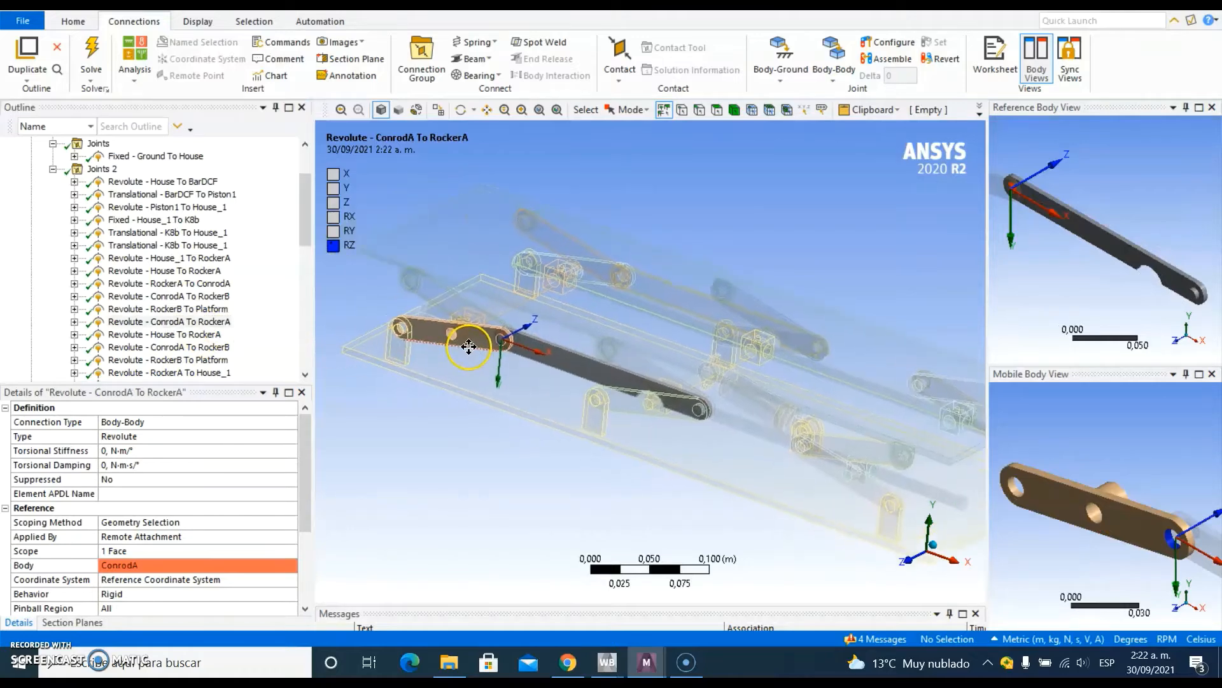
left_click(197, 334)
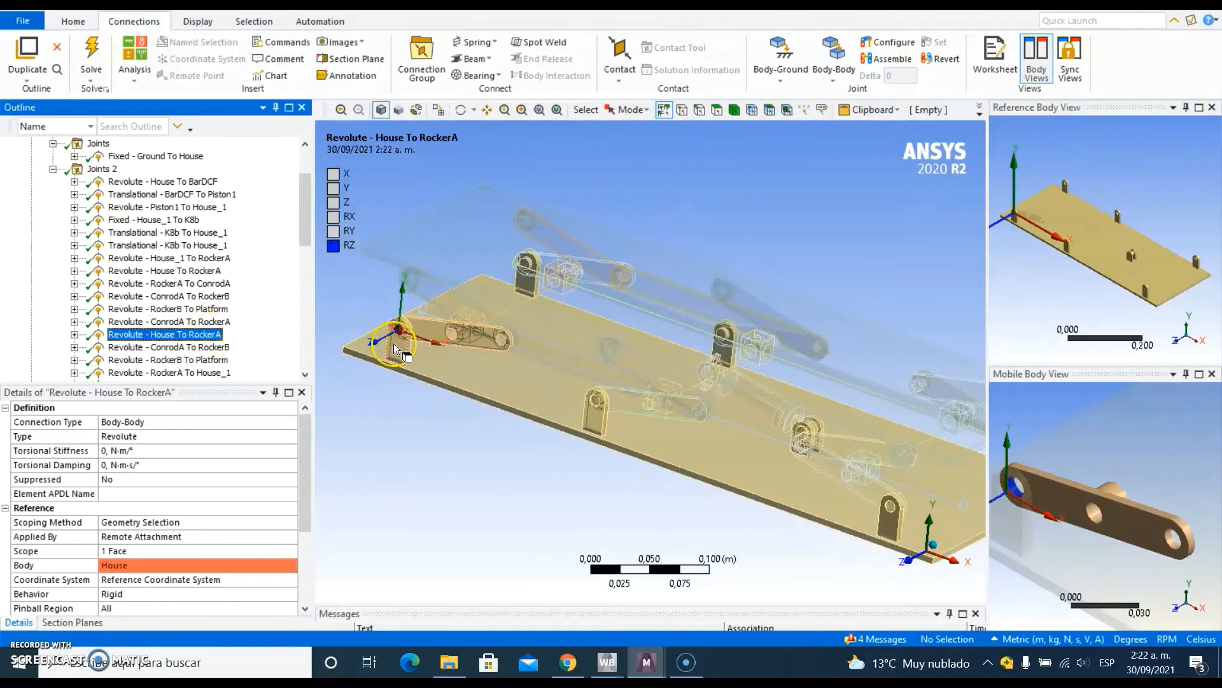
key("Down")
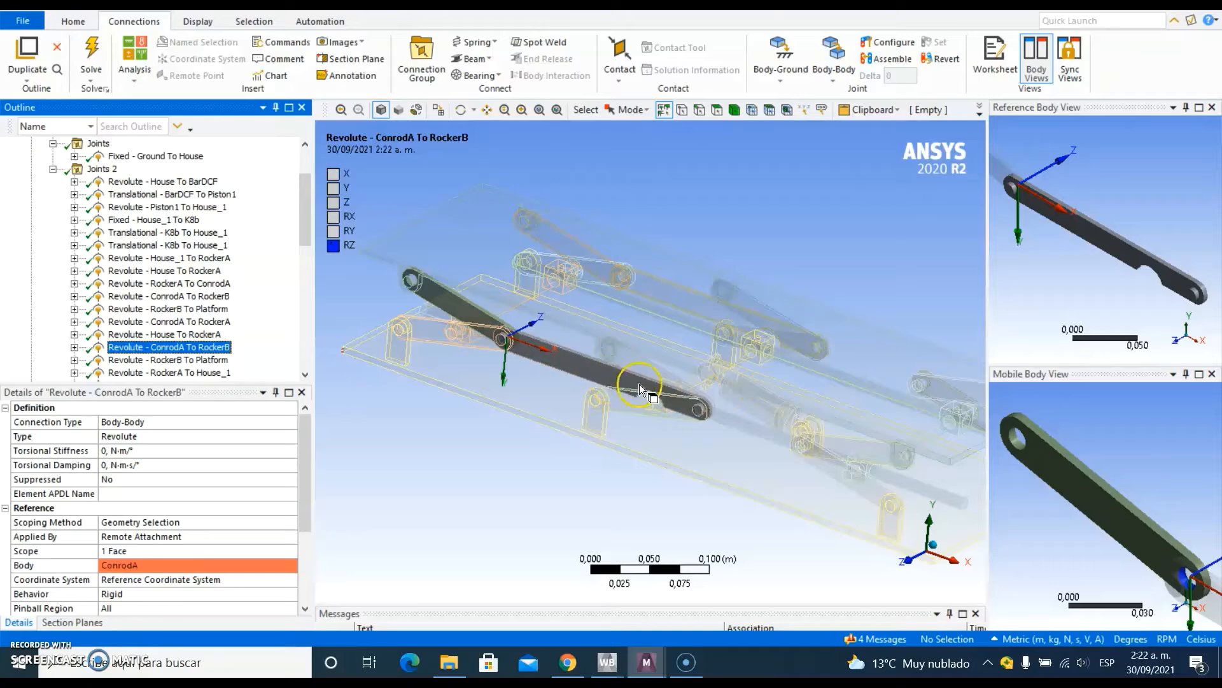
left_click(654, 400)
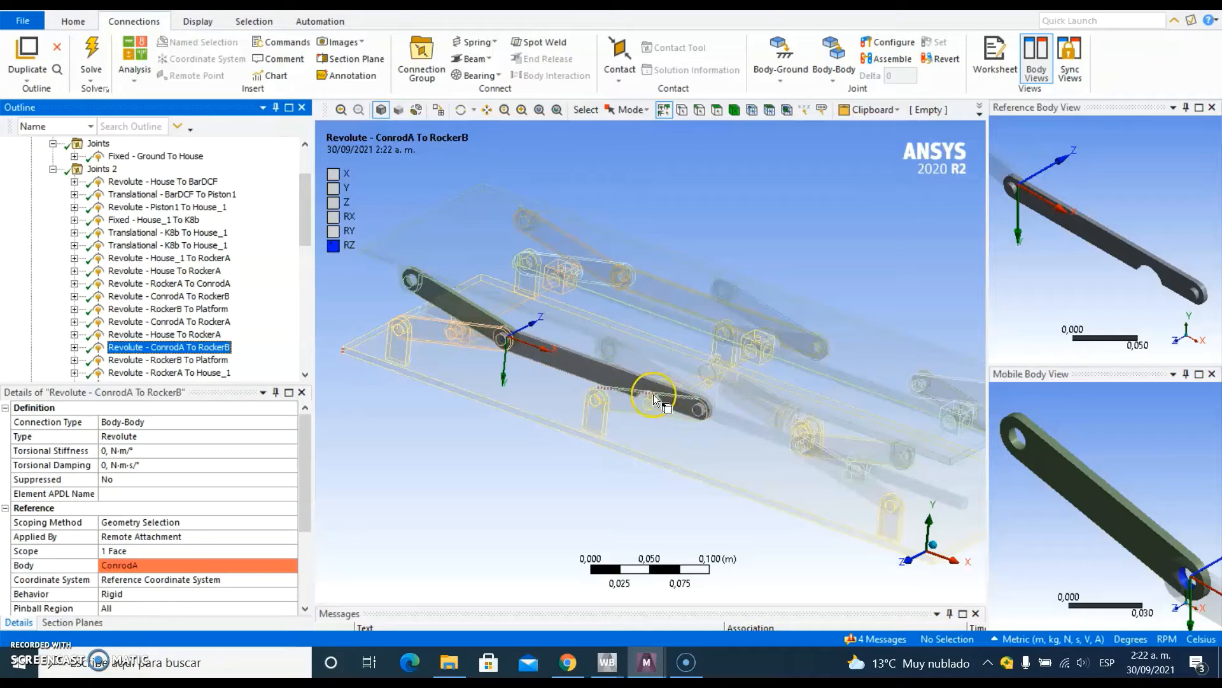
left_click(172, 360)
scroll(173, 368, "down", 2)
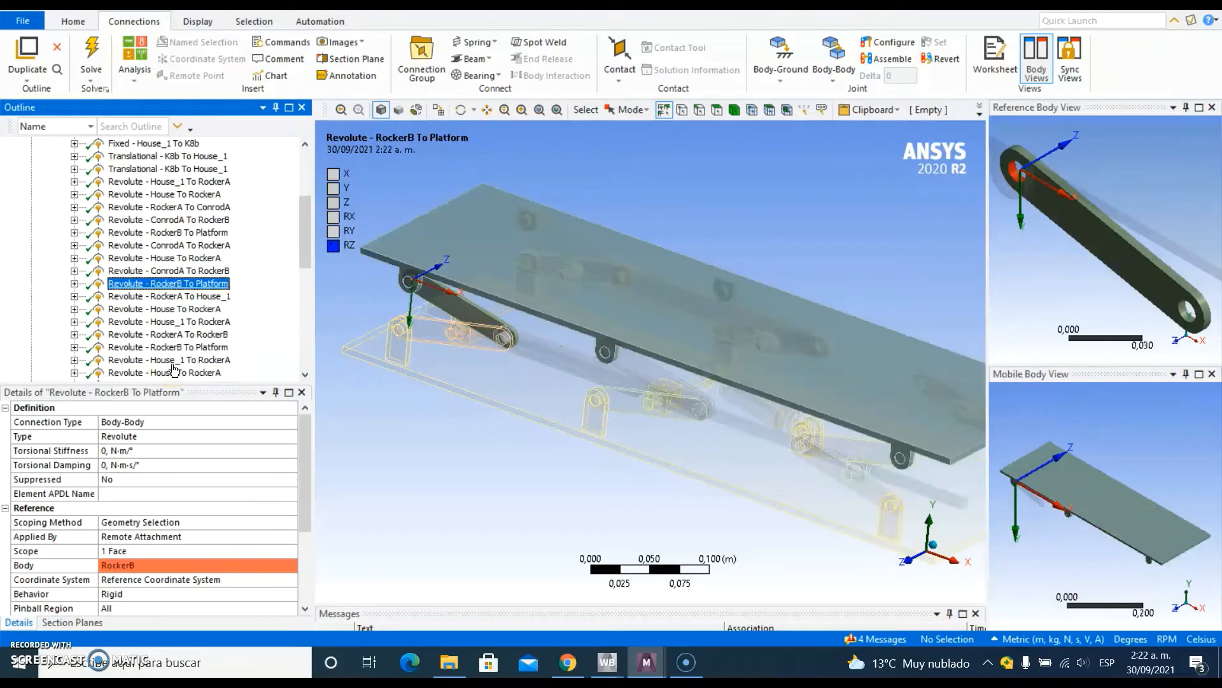
Examine the Revolute - RockerA To House_1 joint and the following House To RockerA joint, inspecting the House bracket up close.
left_click(176, 296)
middle_click_drag(445, 464, 455, 455)
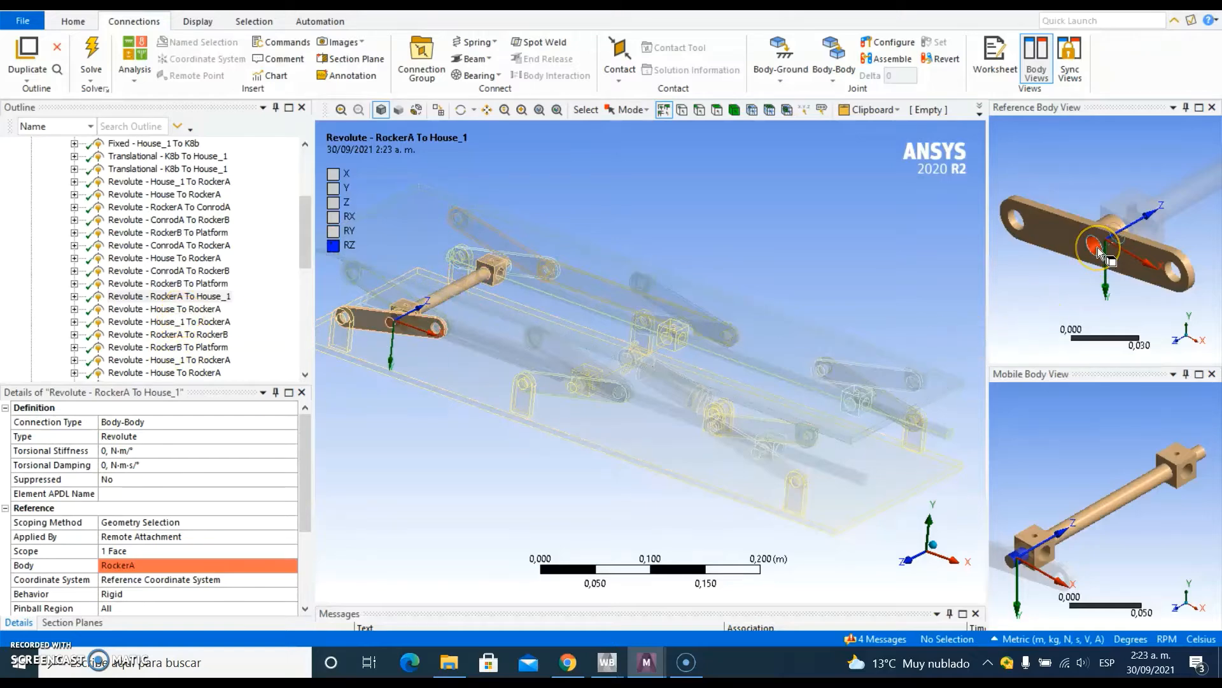
left_click(164, 309)
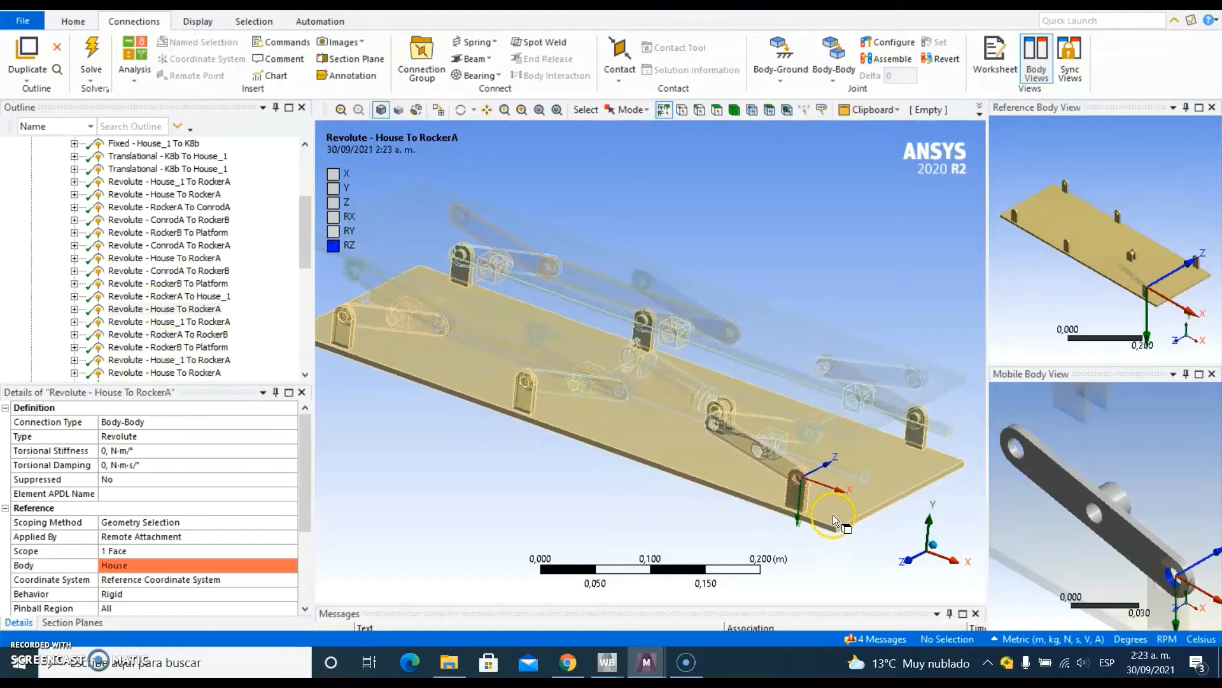
left_click(405, 291)
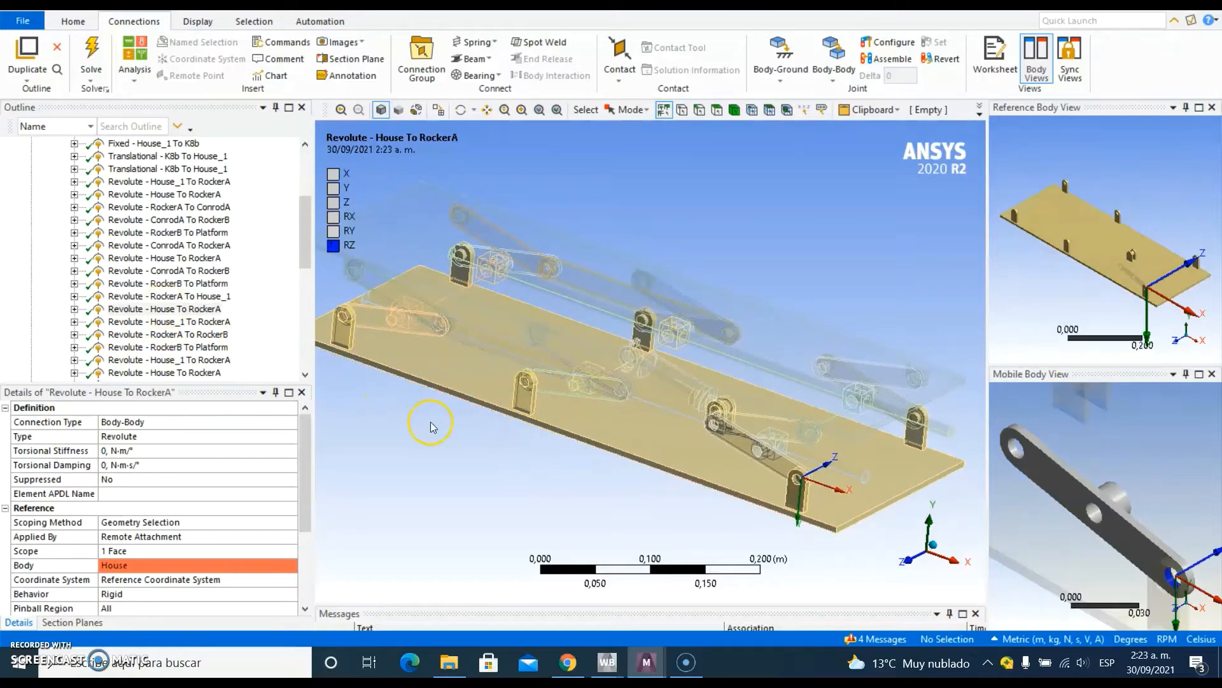
middle_click_drag(778, 476, 748, 455, "ctrl")
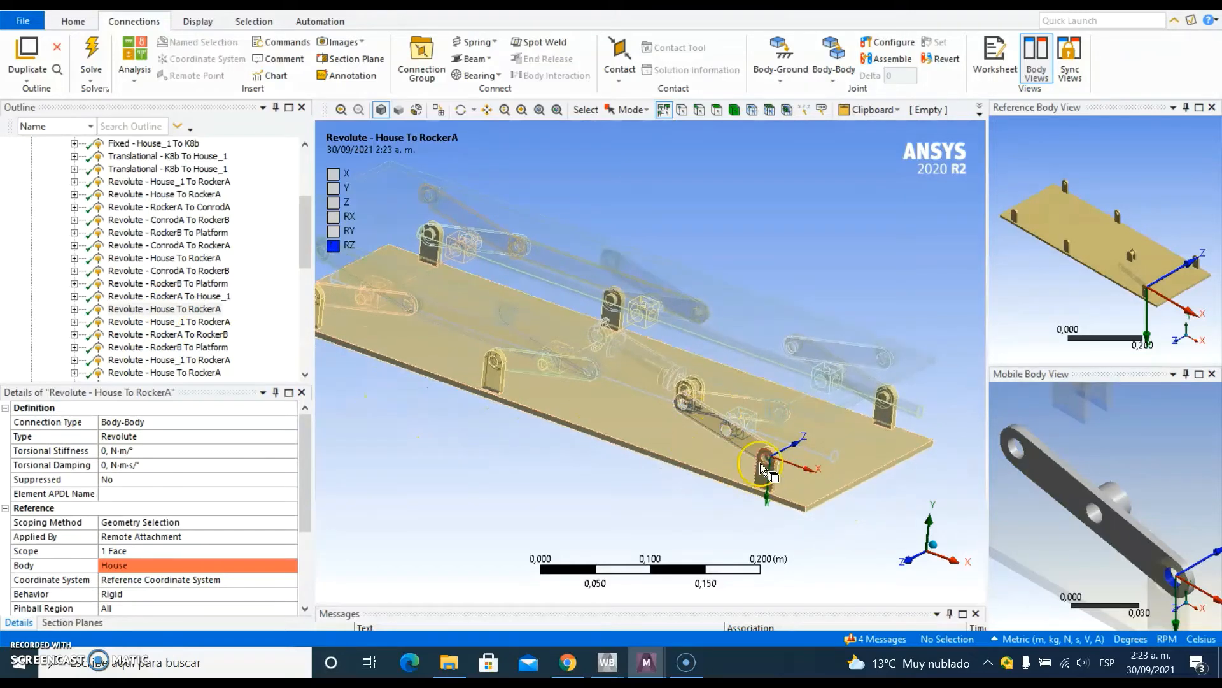
scroll(761, 463, "up", 1)
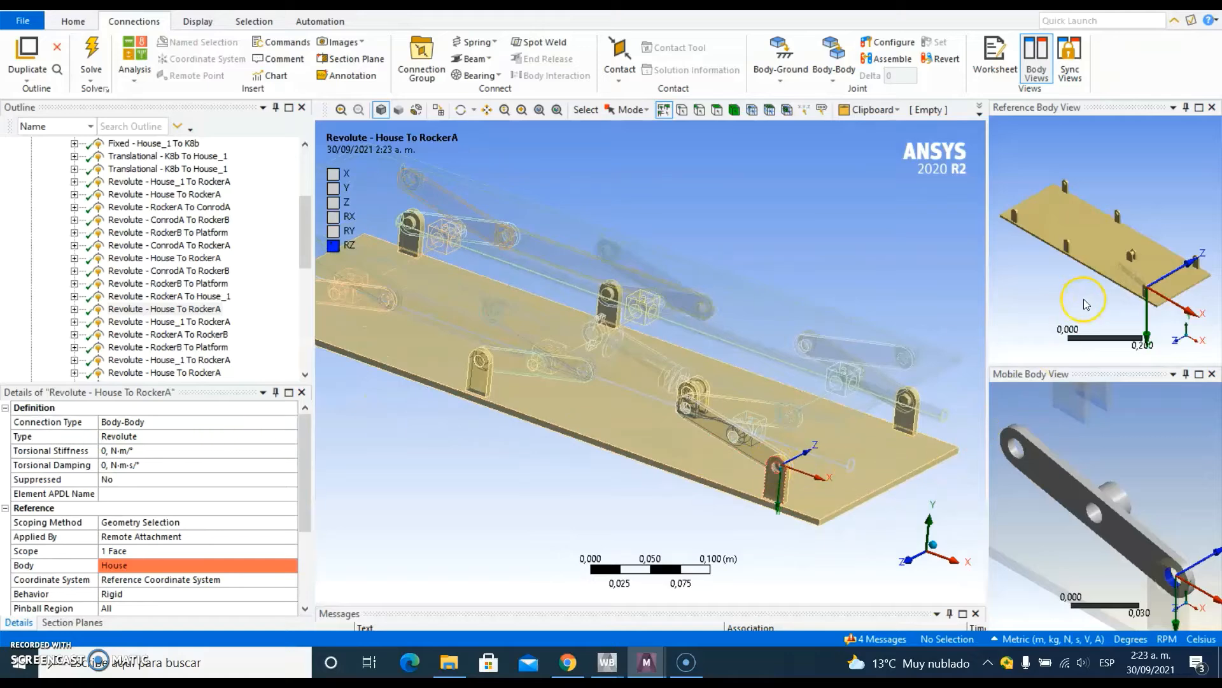
scroll(1143, 303, "up", 3)
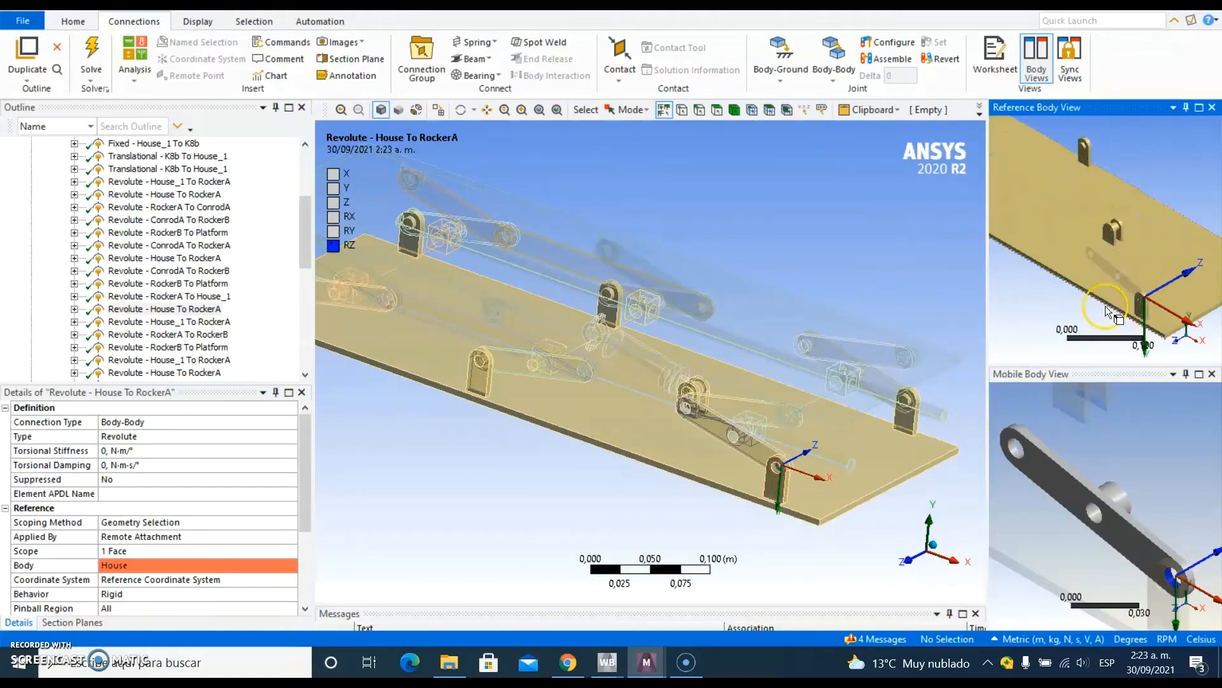
middle_click_drag(1137, 280, 1102, 246, "ctrl")
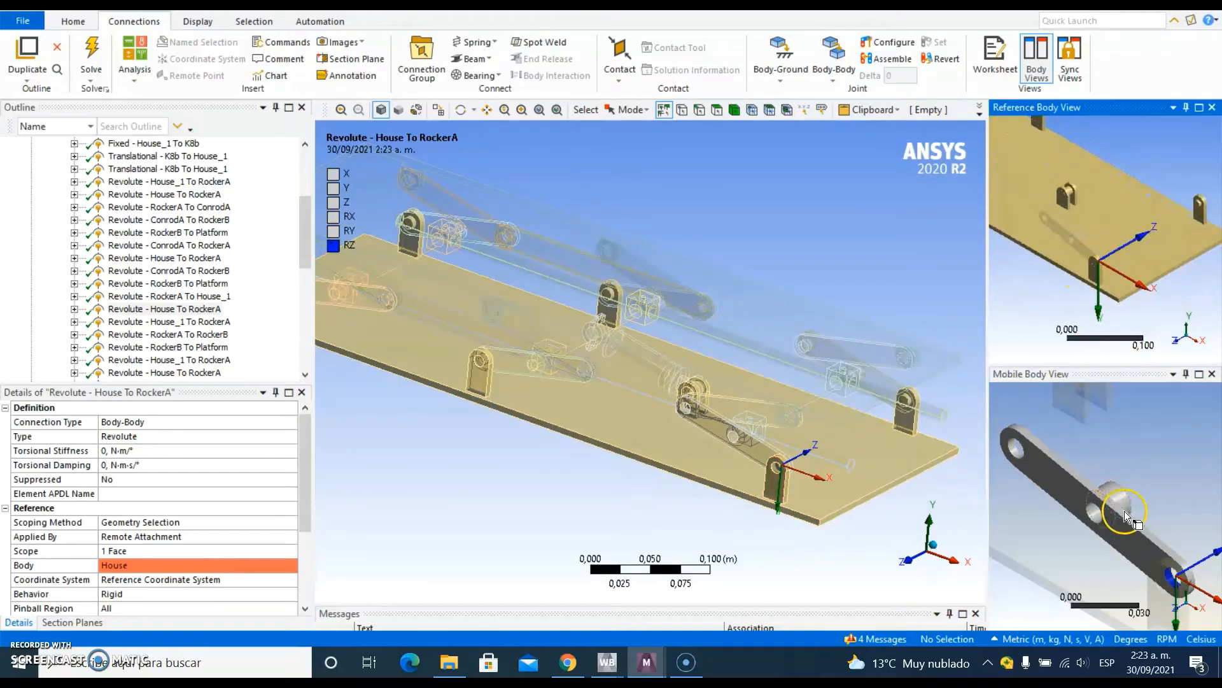
Examine the following revolute joints of the same arm: House_1 To RockerA, RockerA To RockerB and RockerB To Platform.
left_click(168, 321)
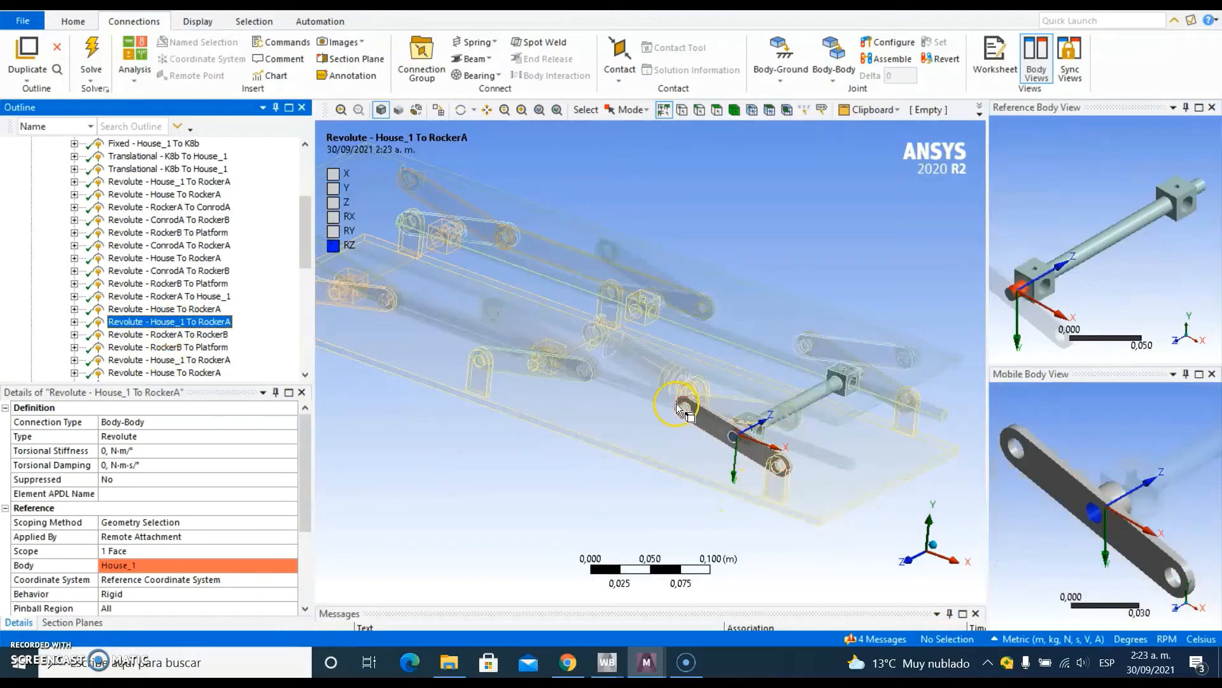
left_click(131, 328)
left_click(131, 334)
left_click(793, 413)
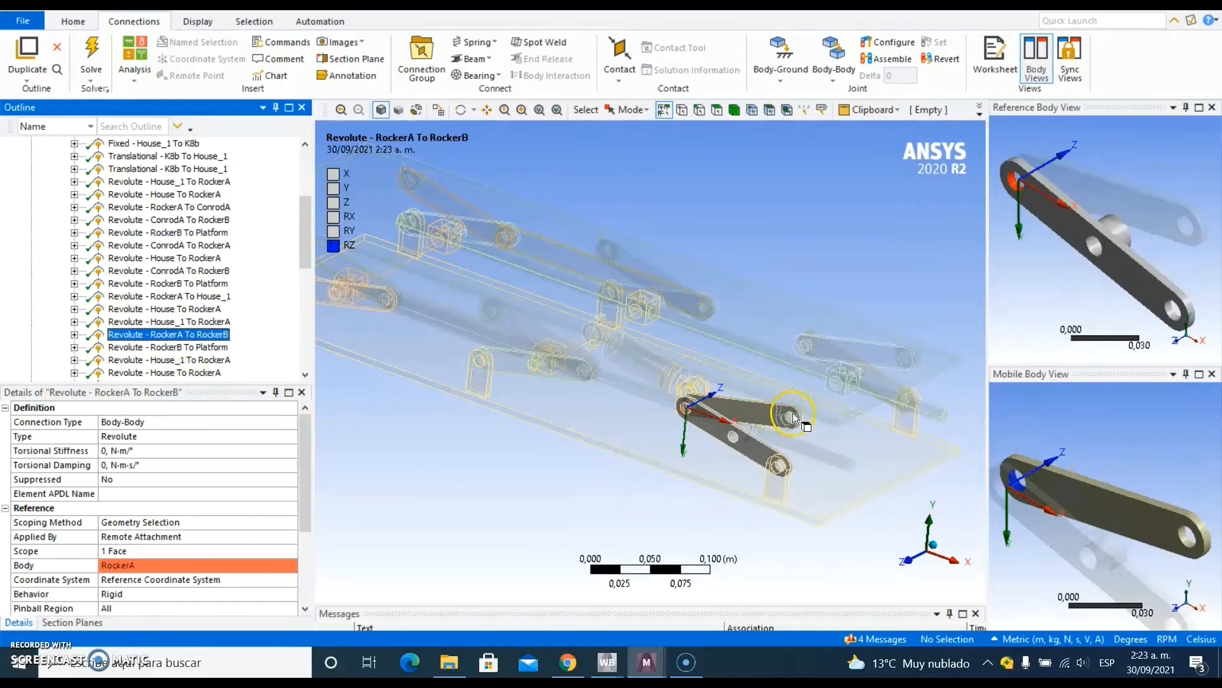
left_click(169, 352)
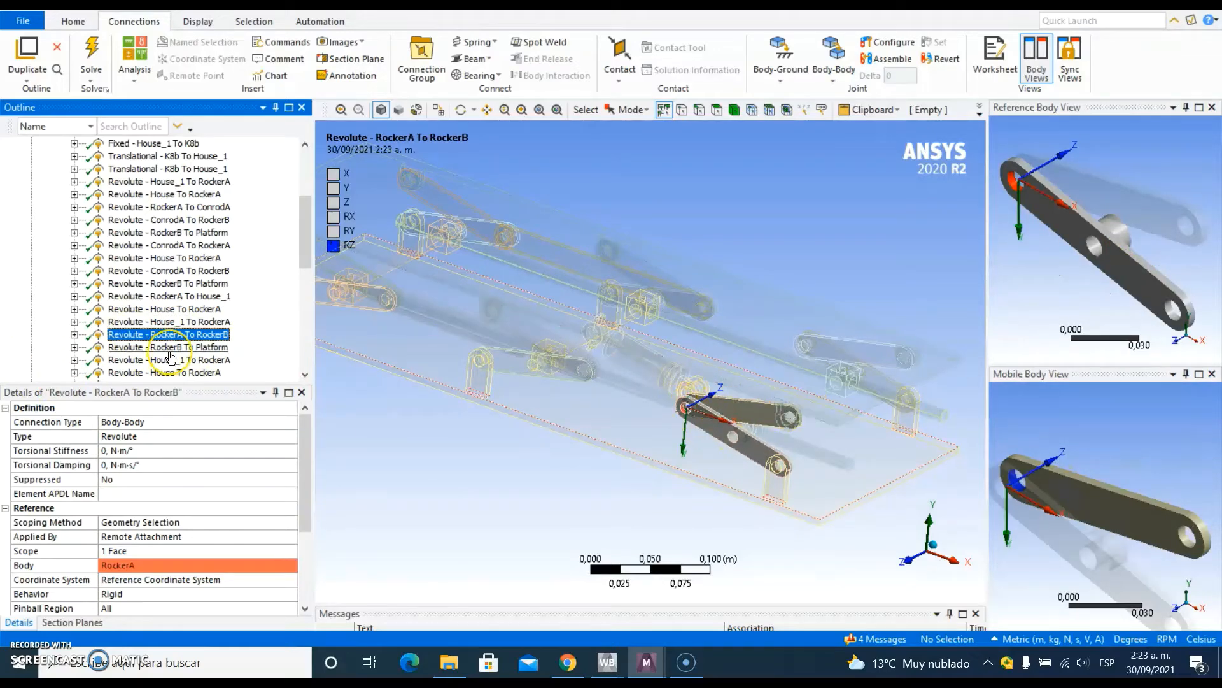
Examine the revolute joints of the middle linkage on the K8b rod's side: House_1 To RockerA, House To RockerA, RockerA To ConrodA and ConrodA To RockerB.
scroll(210, 312, "down", 3)
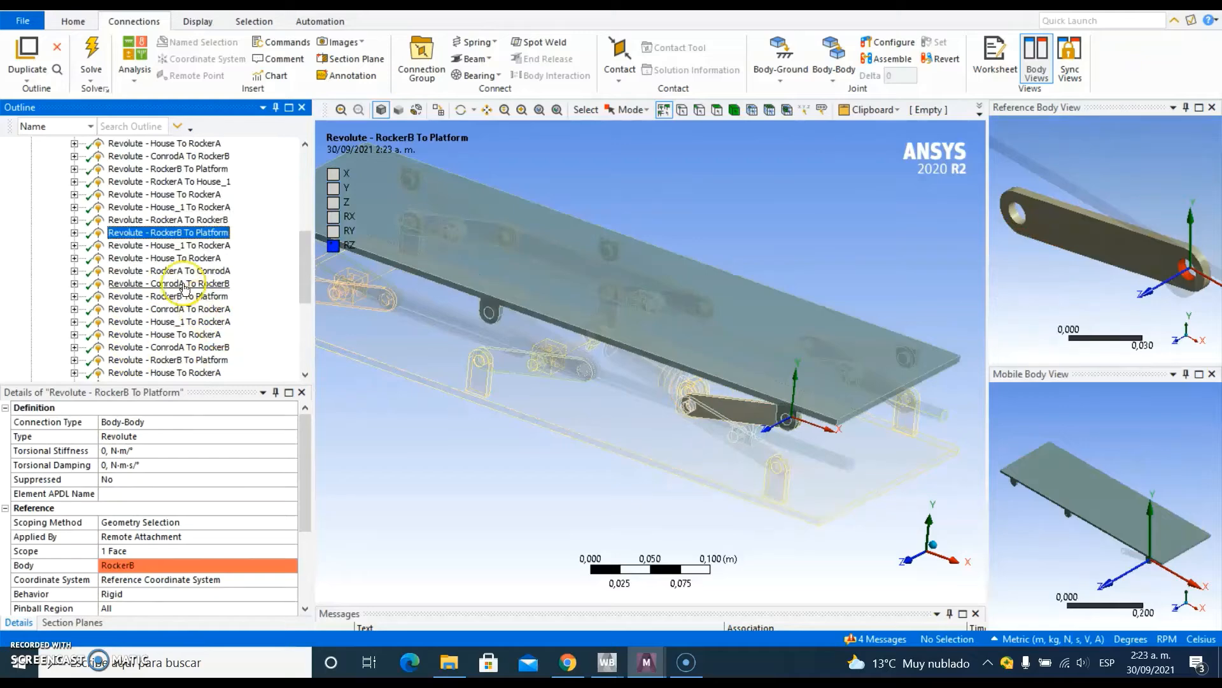
key("Down")
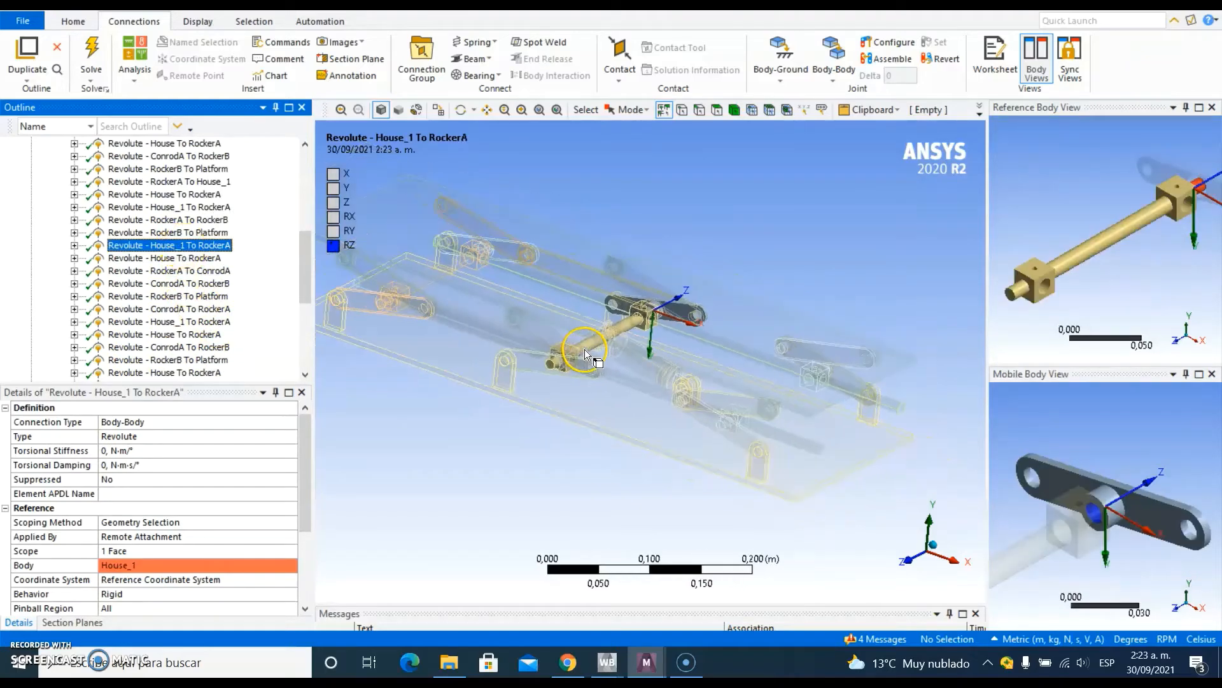
middle_click_drag(584, 349, 623, 368, "ctrl")
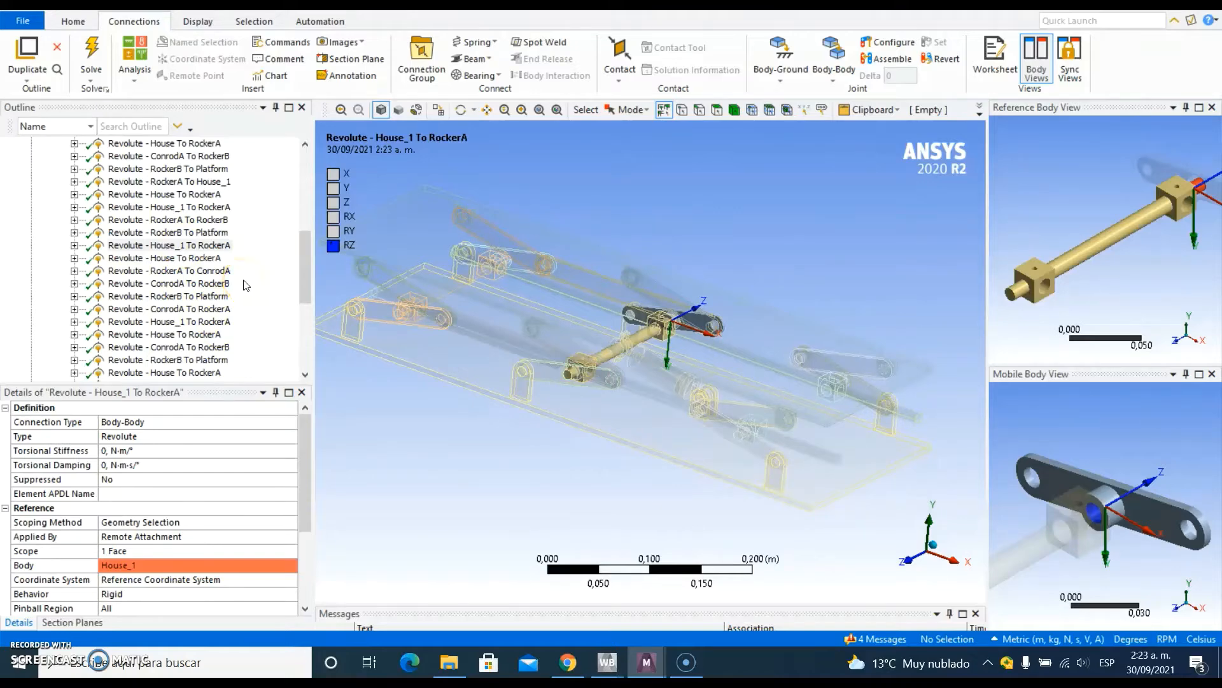
left_click(180, 260)
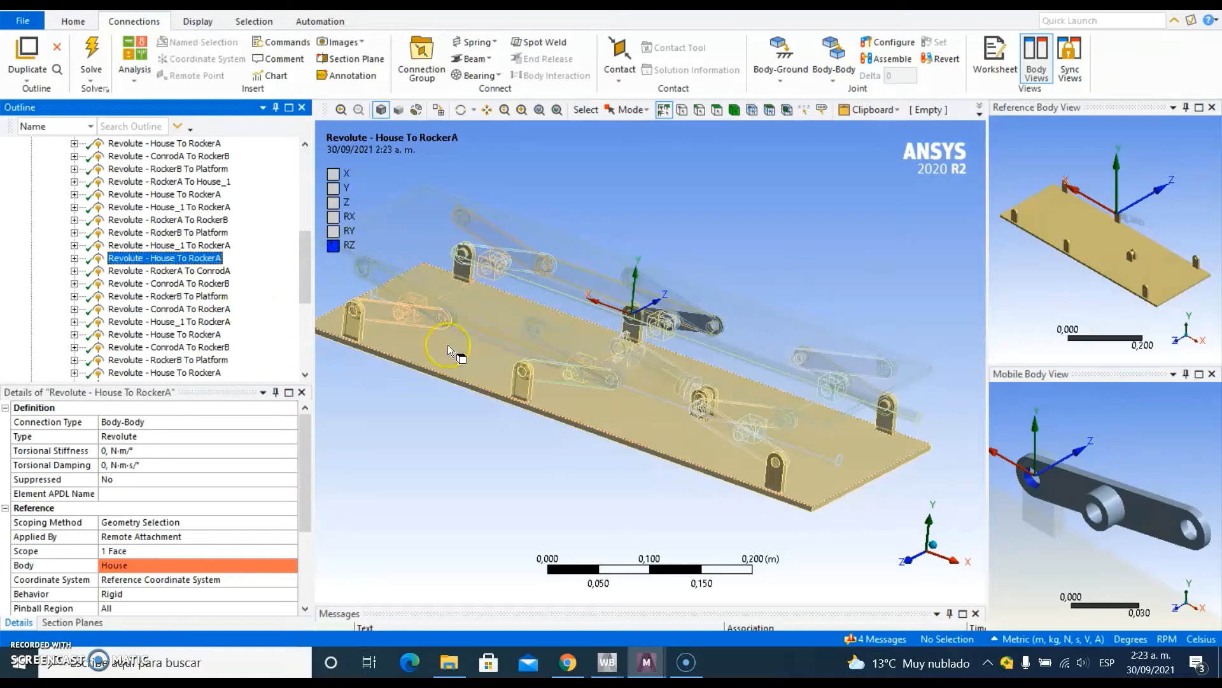
left_click(624, 368)
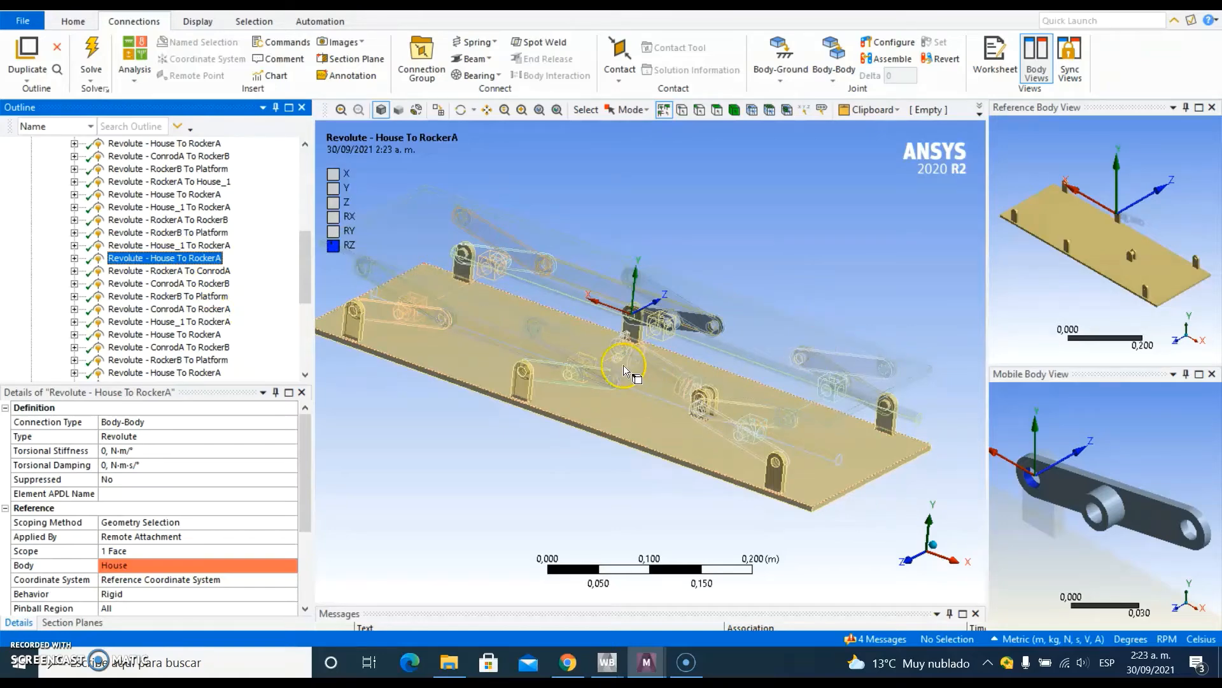
left_click(161, 274)
left_click(161, 283)
Review the second Fixed - House_1 To K8b joint and the two Translational - House_1 To K8b joints near the end of the joint list.
scroll(161, 285, "down", 2)
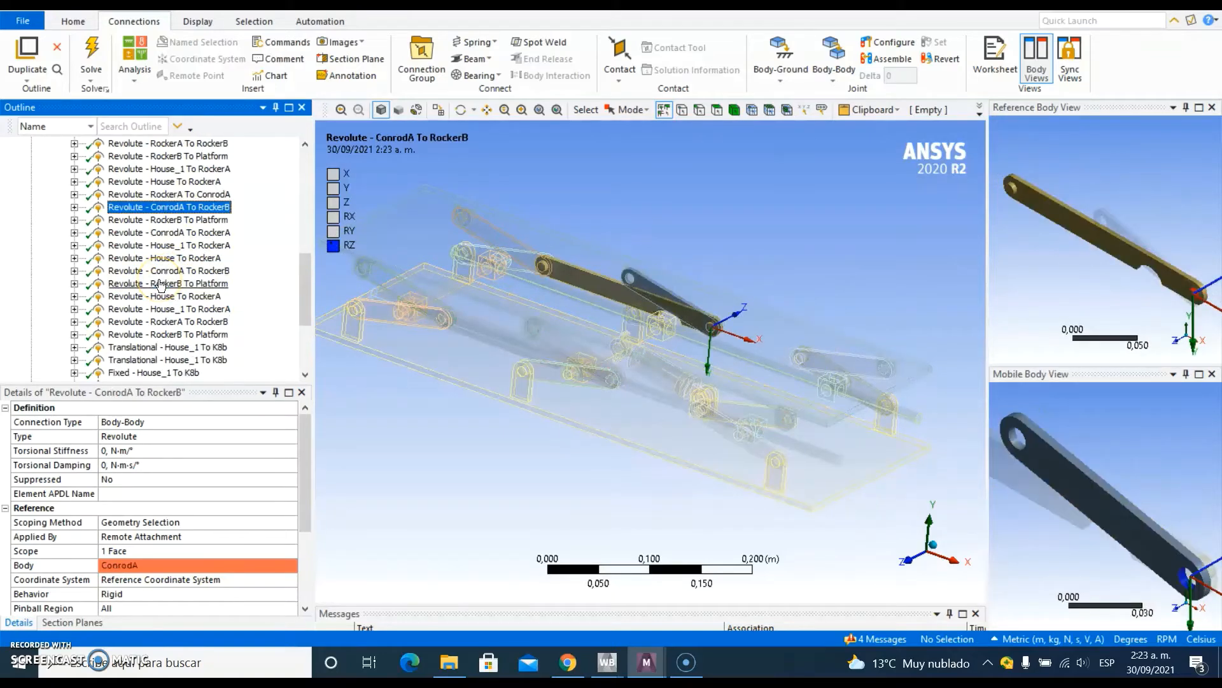
scroll(161, 284, "down", 1)
left_click(197, 336)
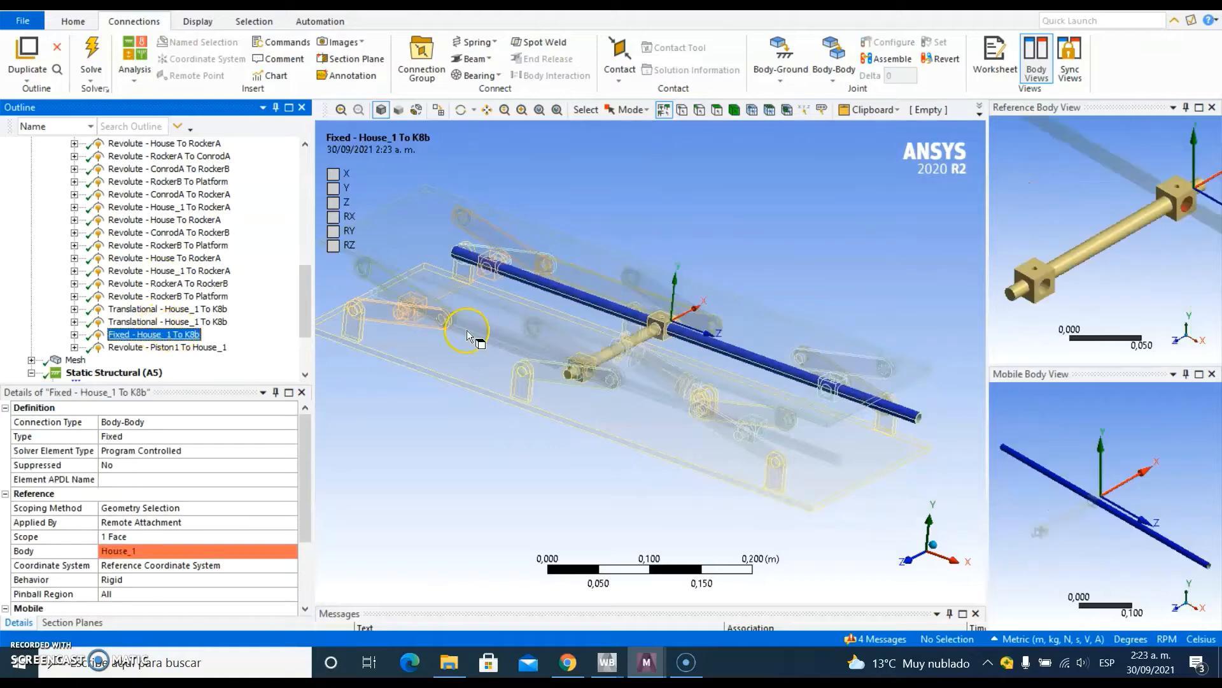
left_click(172, 311)
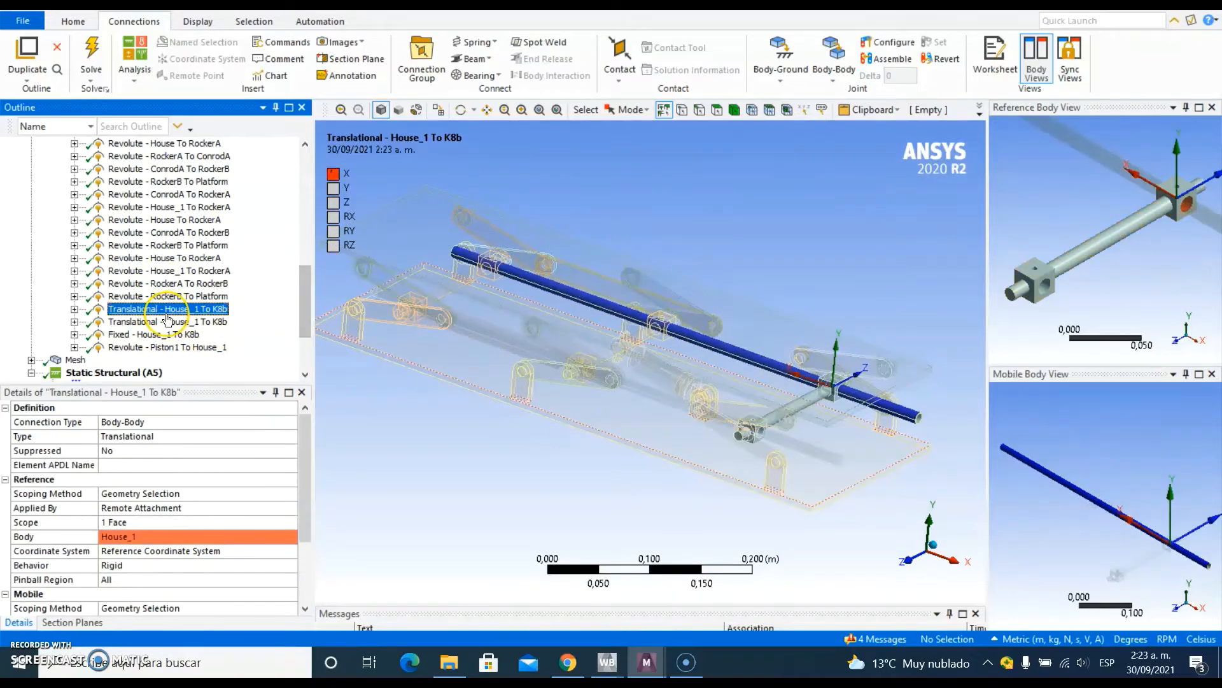
left_click(166, 322)
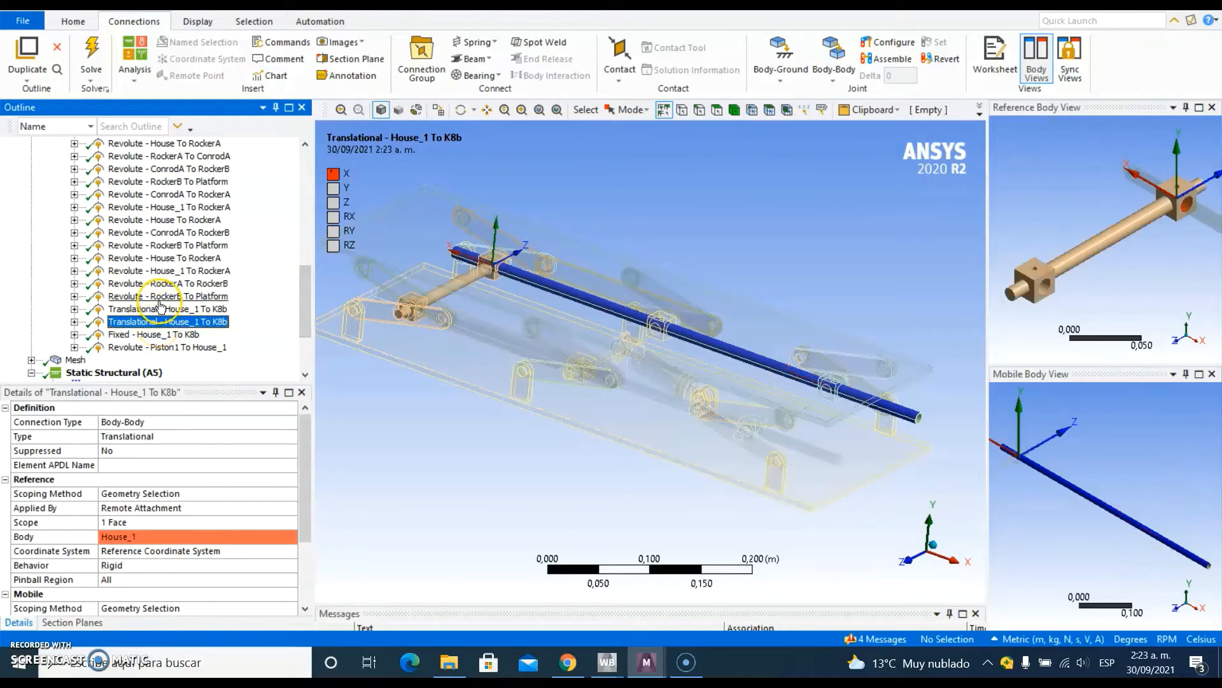
Review the remaining revolute joints in reverse order, from the last RockerB To Platform joint back to the House_1 To RockerA joint.
left_click(159, 300)
left_click(161, 286)
left_click(163, 274)
left_click(161, 263)
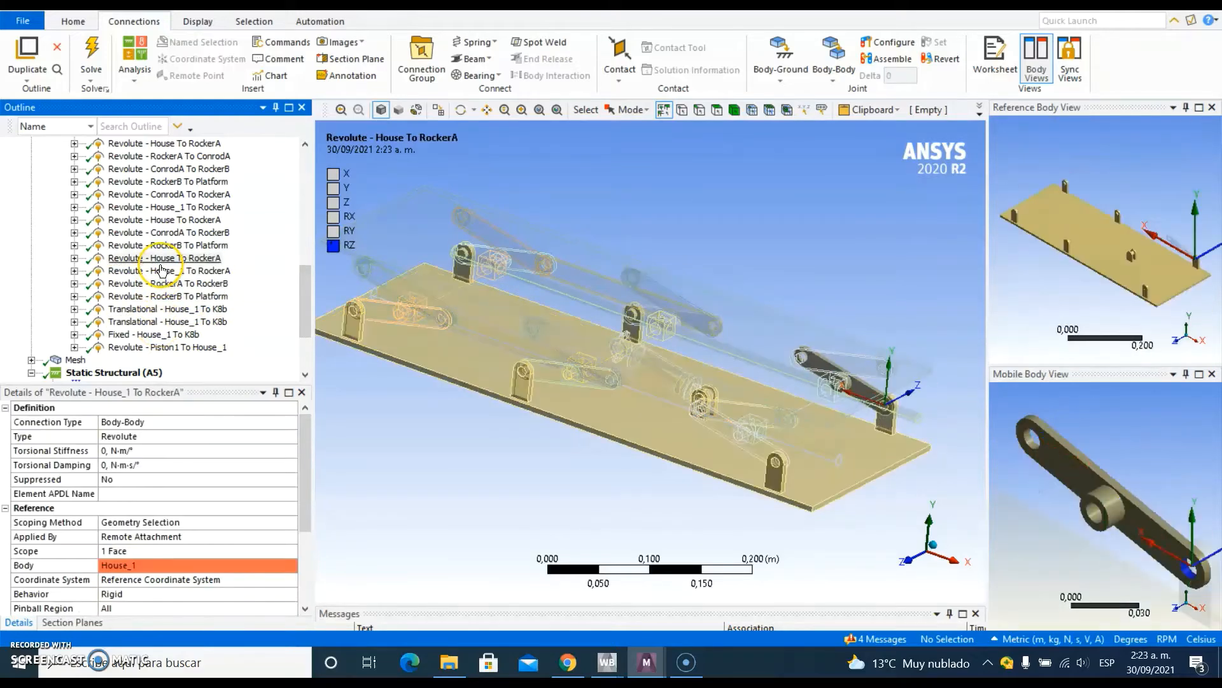
left_click(165, 247)
left_click(167, 234)
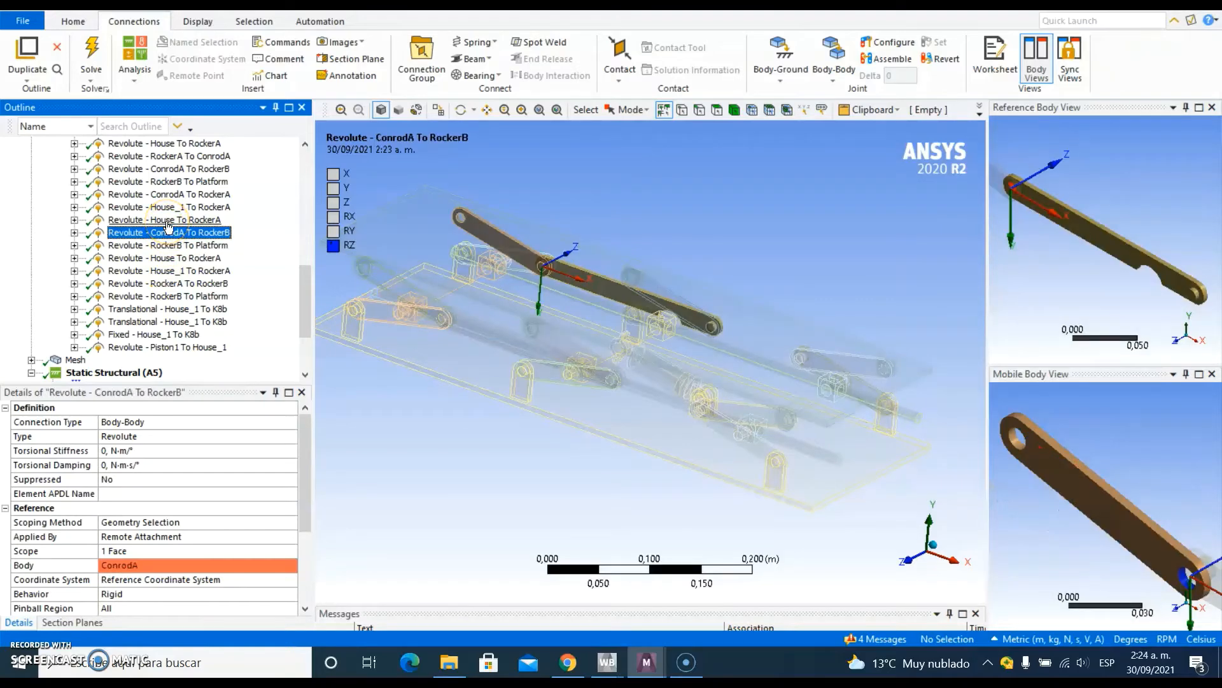
left_click(167, 220)
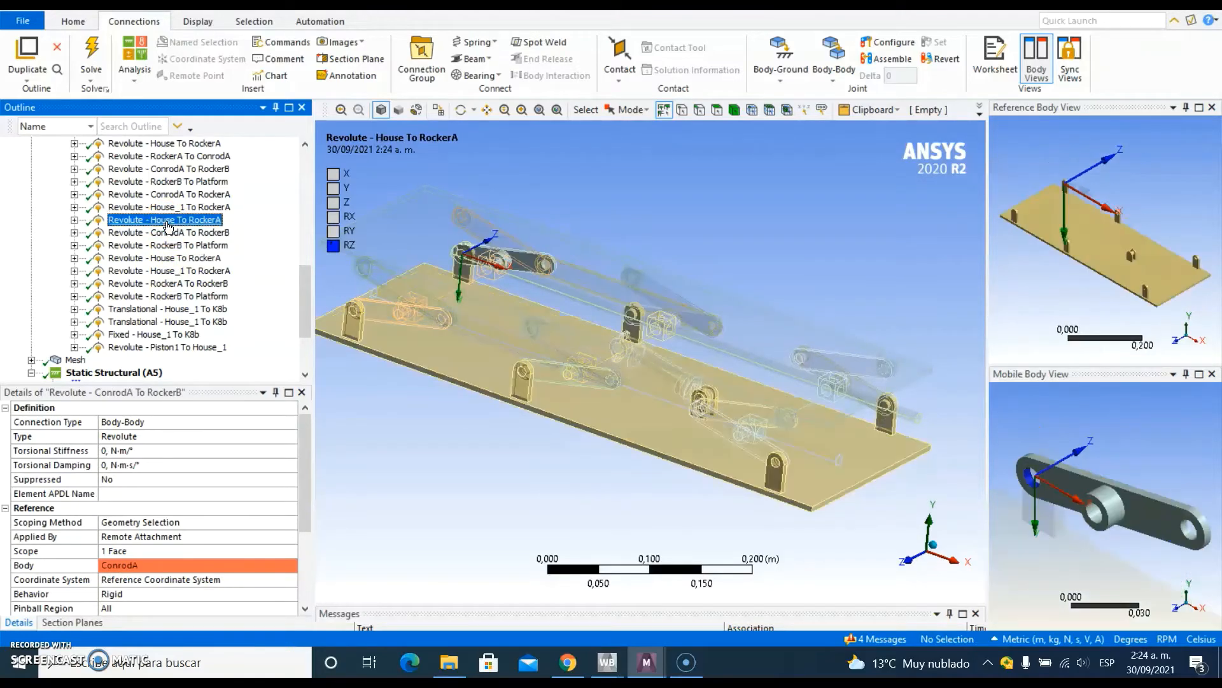
left_click(167, 207)
Examine the Revolute - Piston1 To House_1 joint and the Translational - BarDCF To Piston1 joint, viewing the cylinder along the Z axis.
left_click(167, 348)
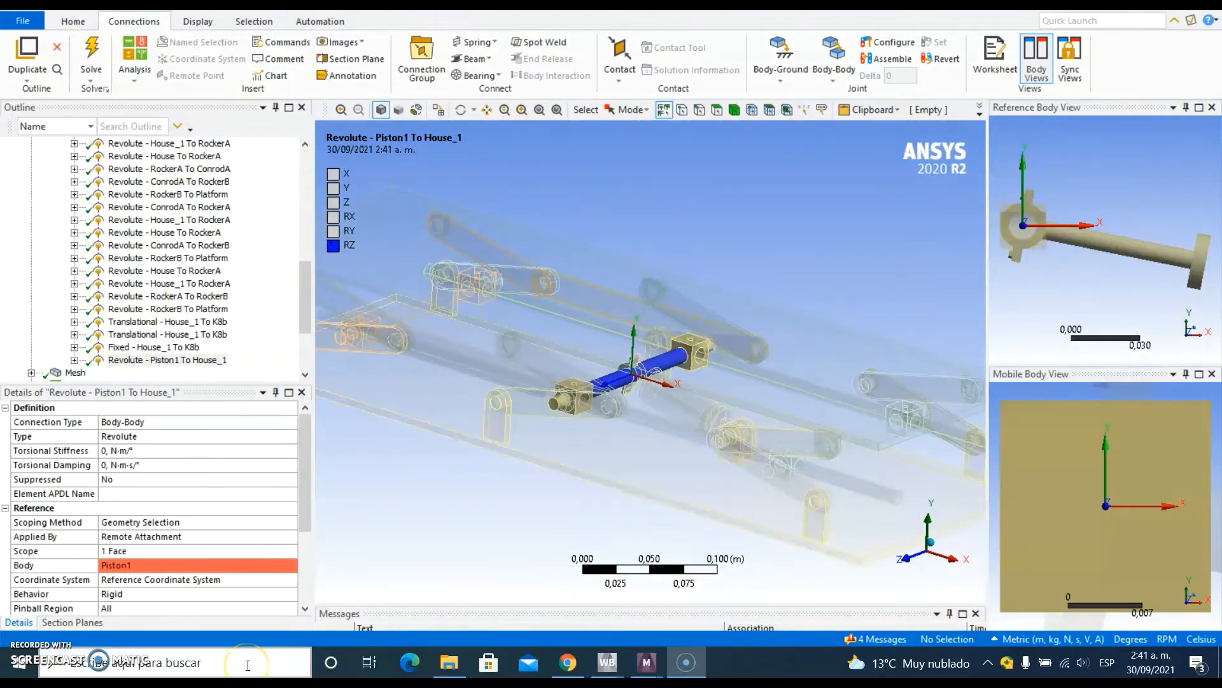
scroll(123, 274, "up", 3)
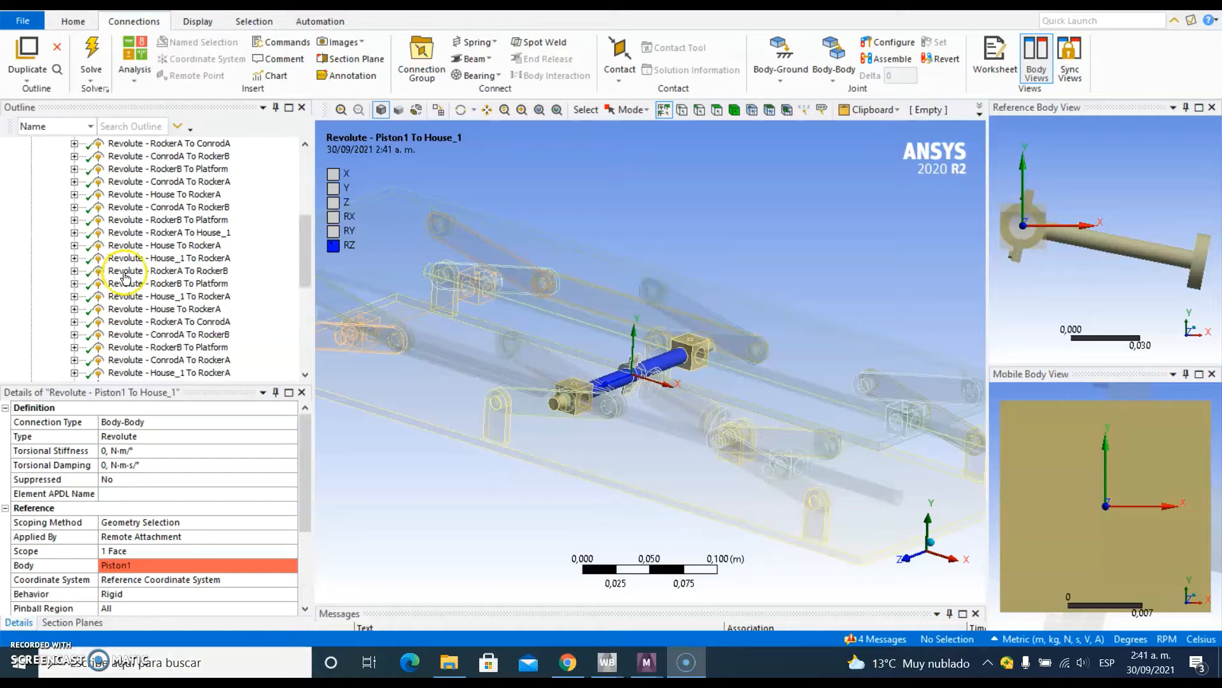
left_click(141, 168)
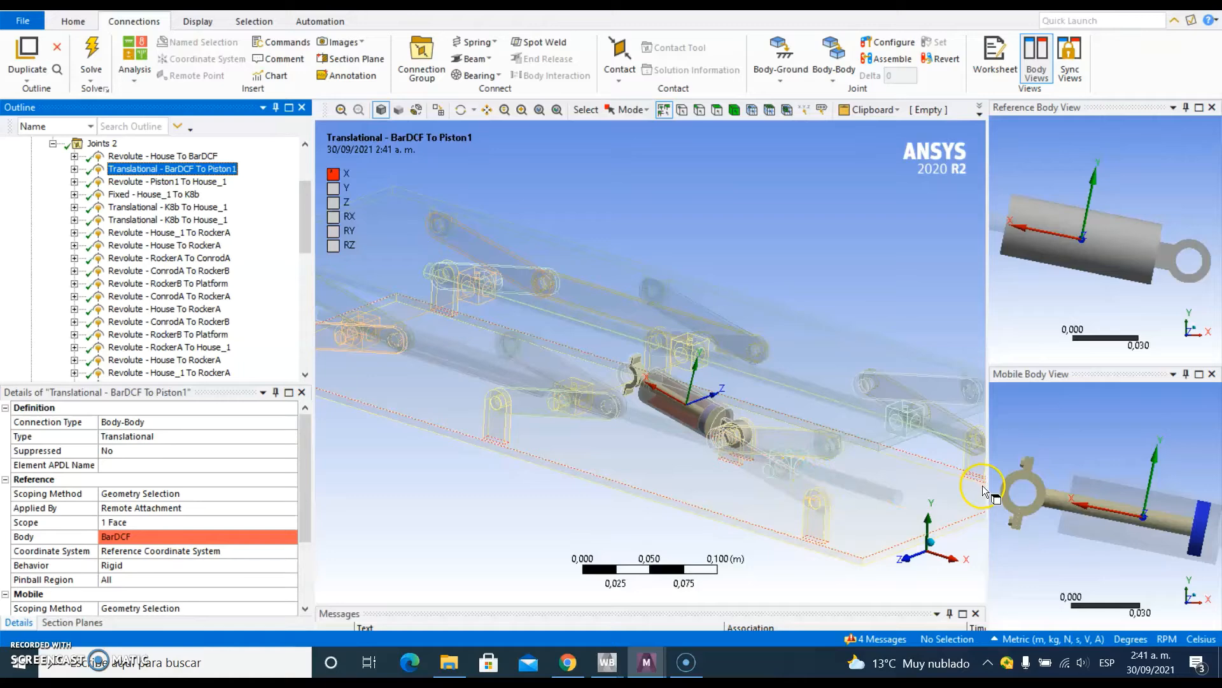
left_click(909, 557)
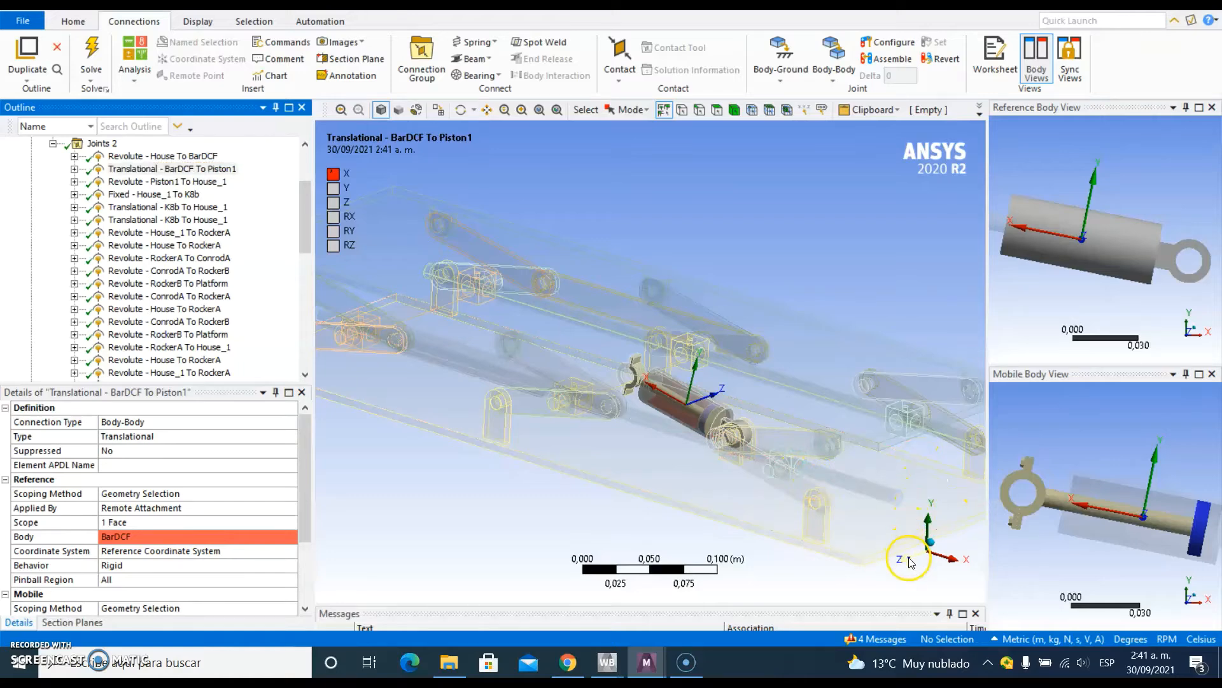
middle_click_drag(679, 542, 791, 425, "ctrl")
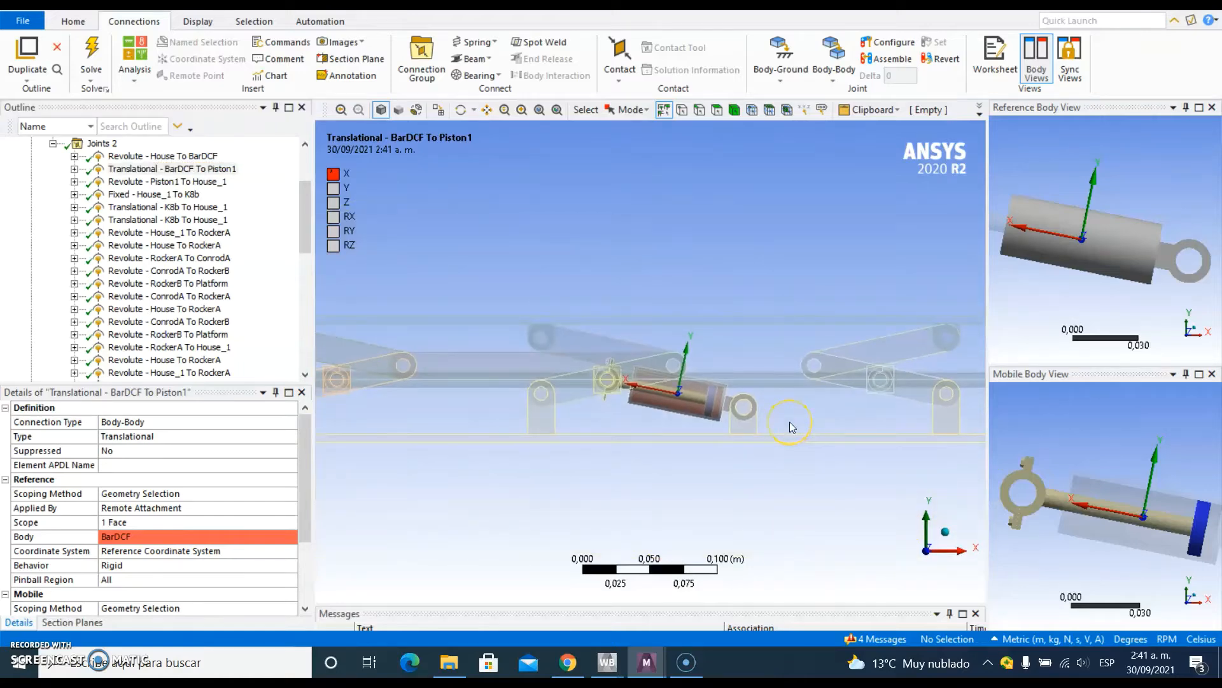
scroll(790, 422, "down", 2)
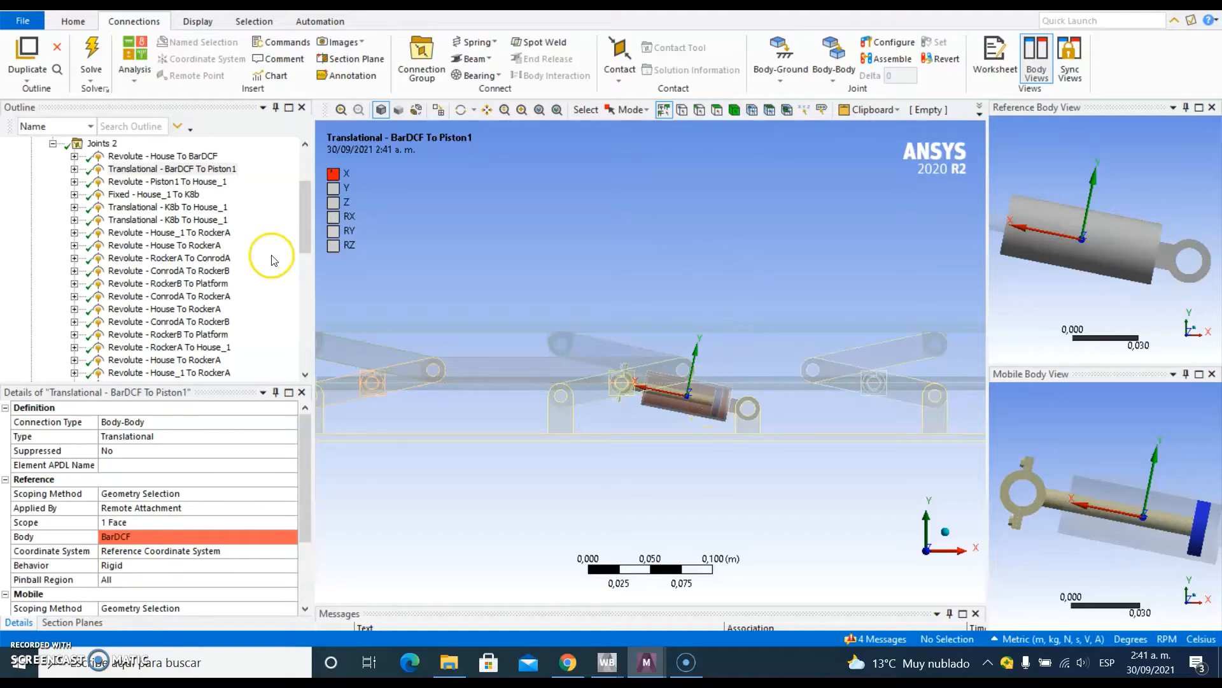
Compare the body-ground joint Fixed - Ground To House with the body-body joint Revolute - House To BarDCF in the side view.
scroll(273, 250, "up", 3)
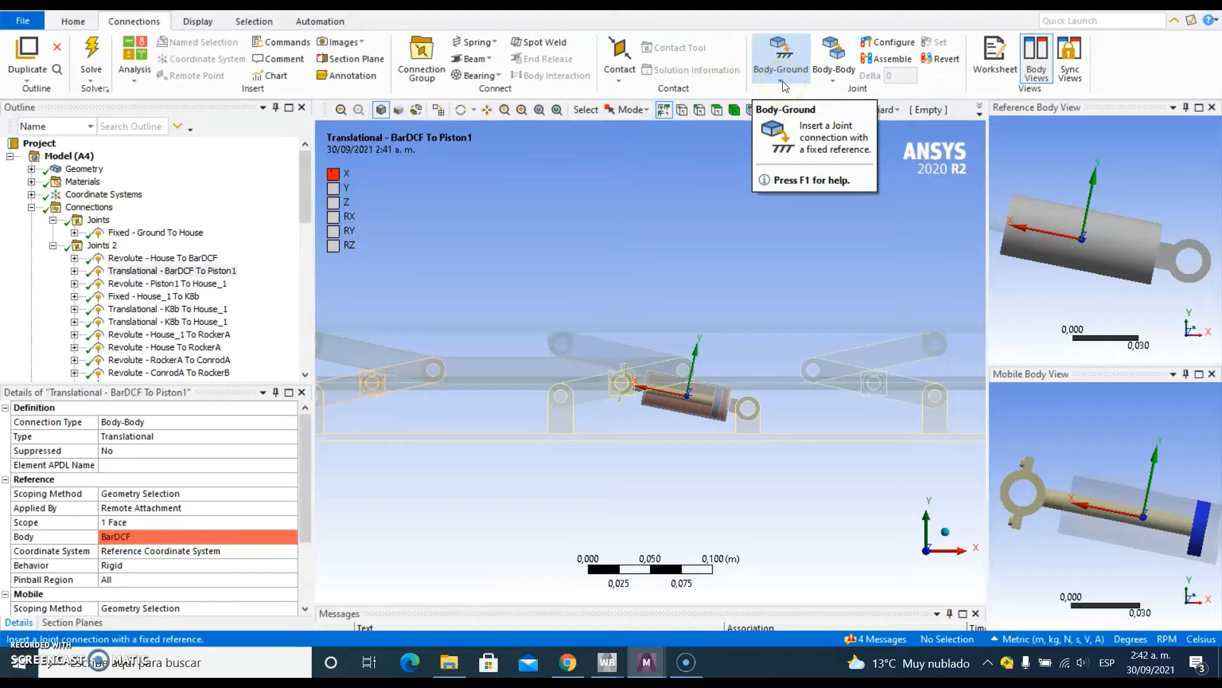
left_click(703, 266)
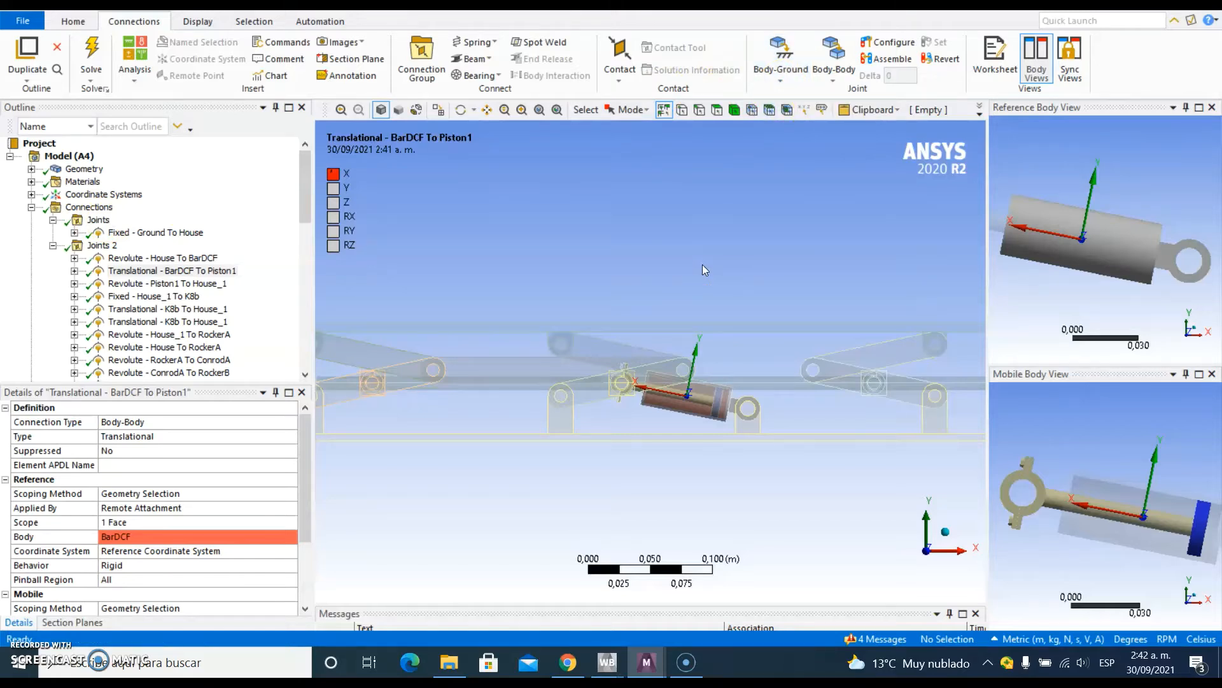
left_click(701, 270)
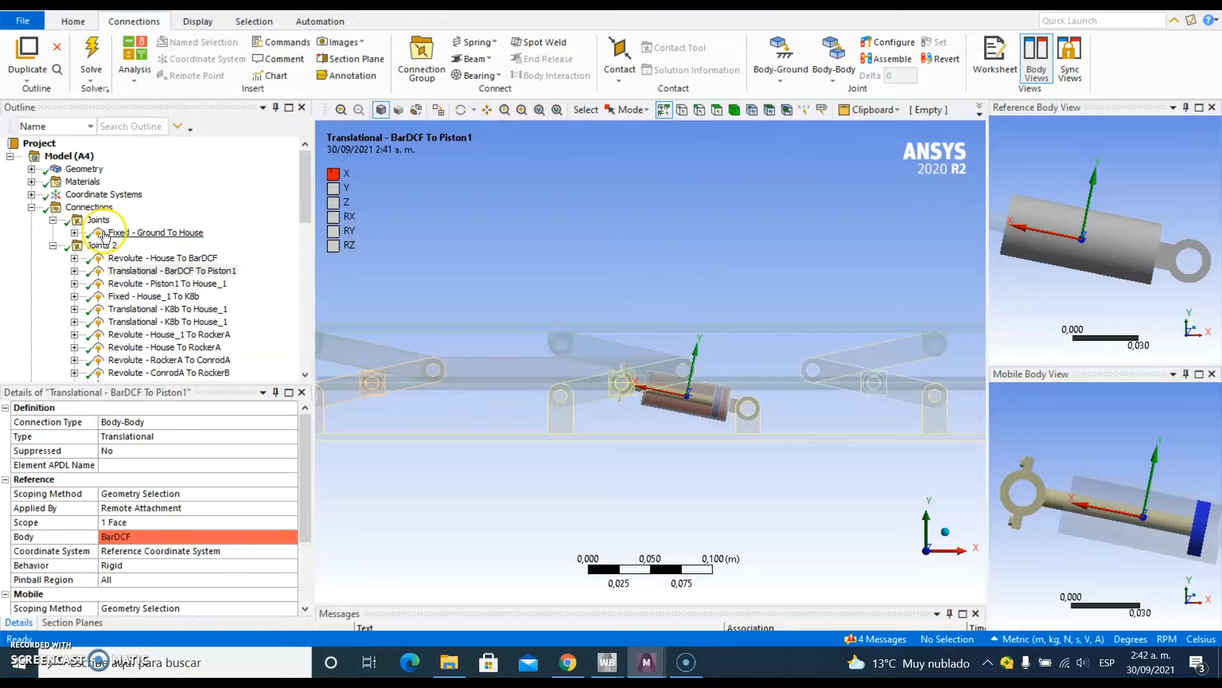
left_click(127, 232)
left_click_drag(522, 398, 520, 392)
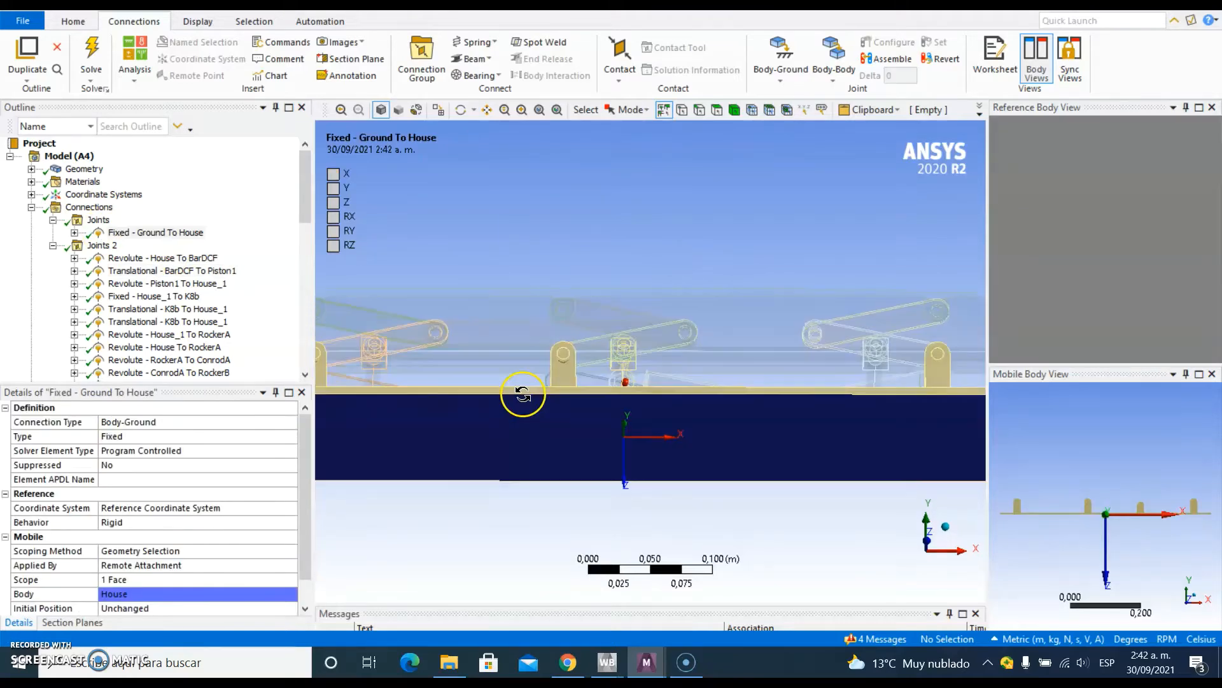
left_click(928, 544)
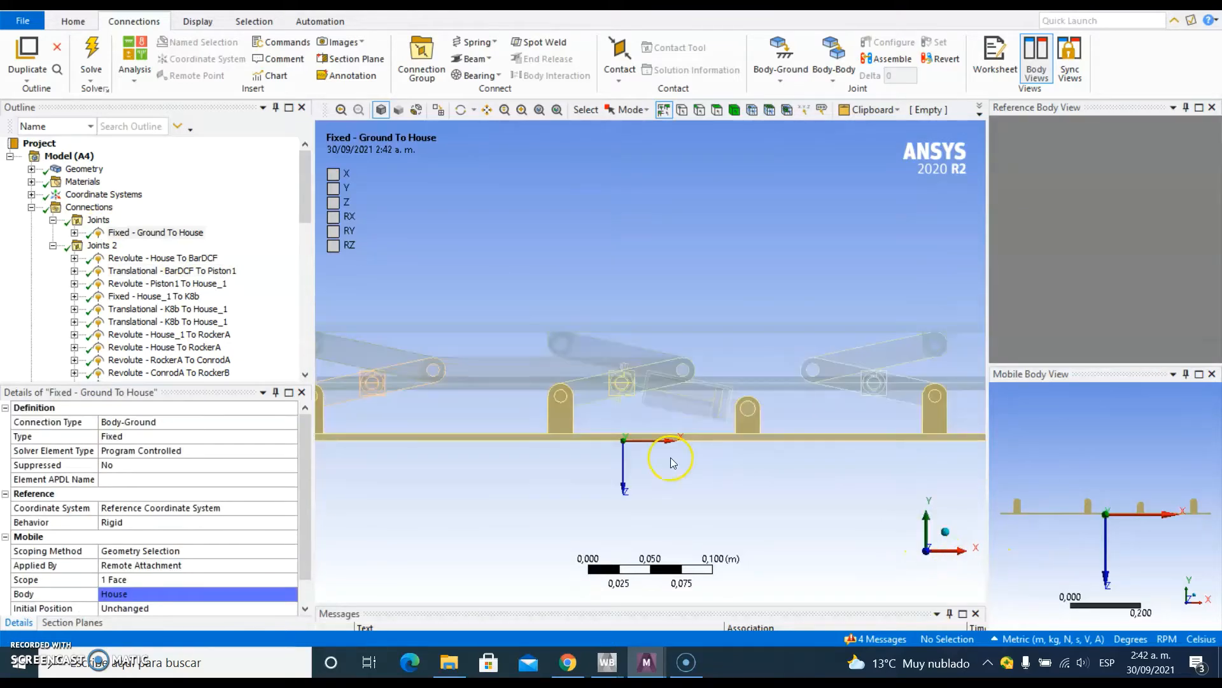
left_click(135, 258)
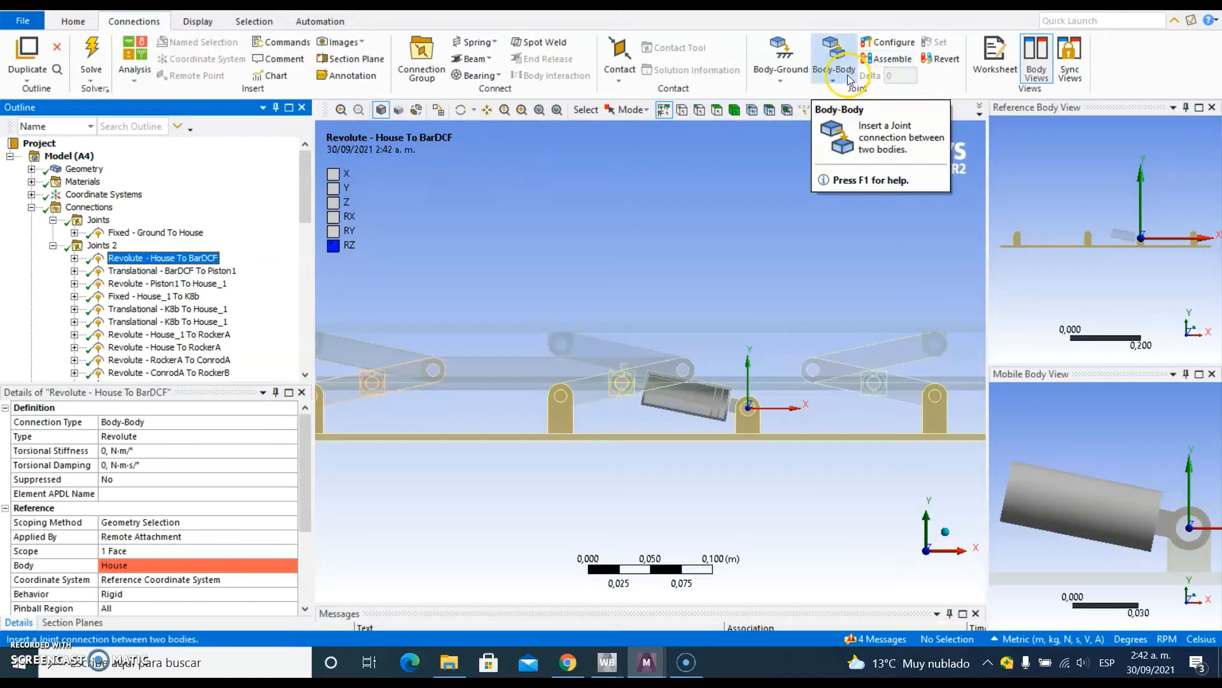
left_click(807, 367)
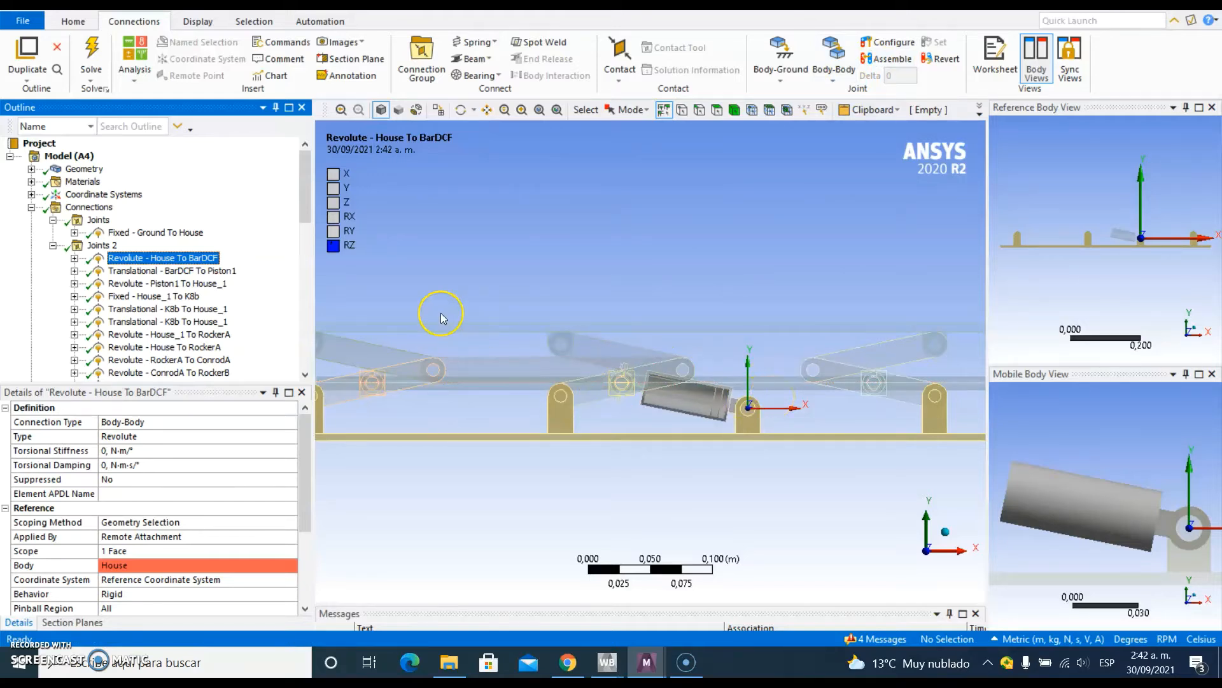
Exercise the Translational - BarDCF To Piston1 joint with Configure, extending the piston about 0.051 m to raise the lift mechanism.
left_click(180, 261)
left_click(180, 270)
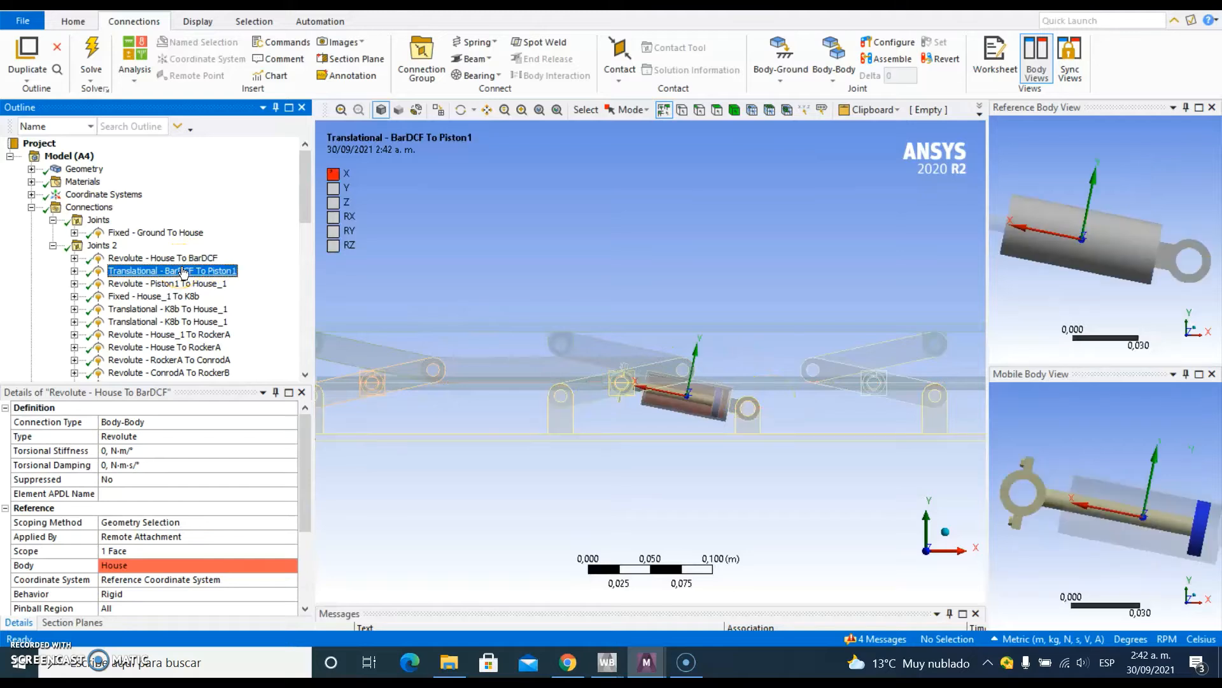
left_click(888, 42)
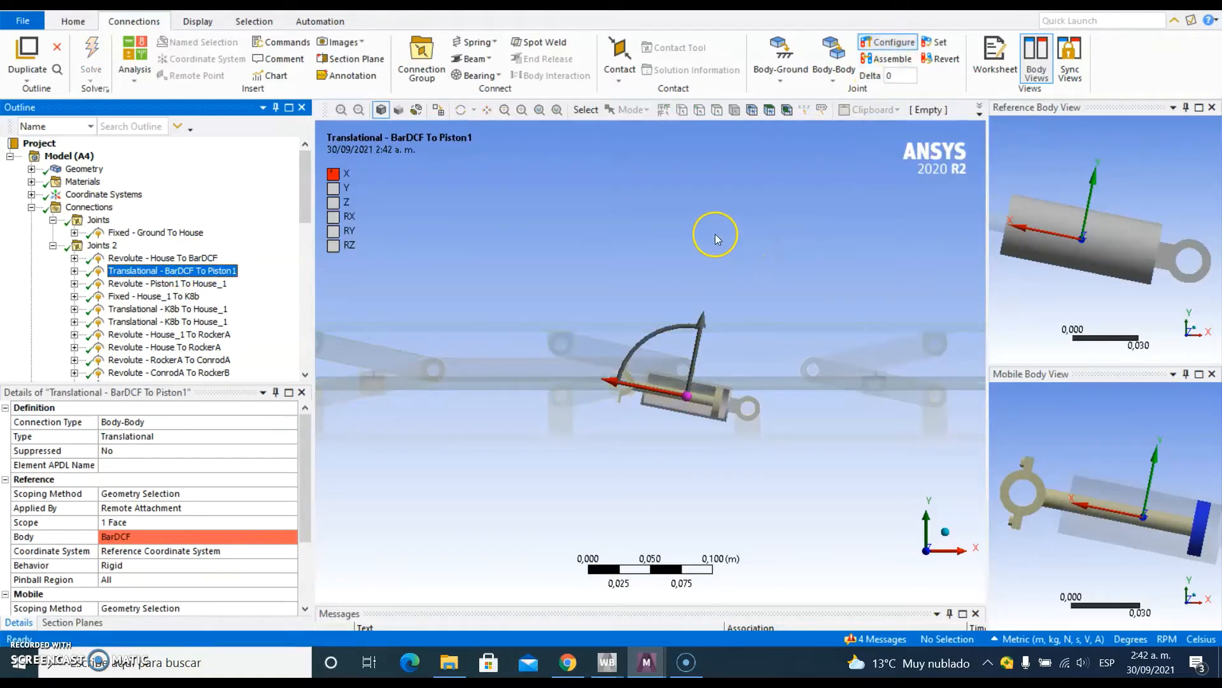
scroll(715, 233, "down", 2)
left_click_drag(716, 226, 725, 255)
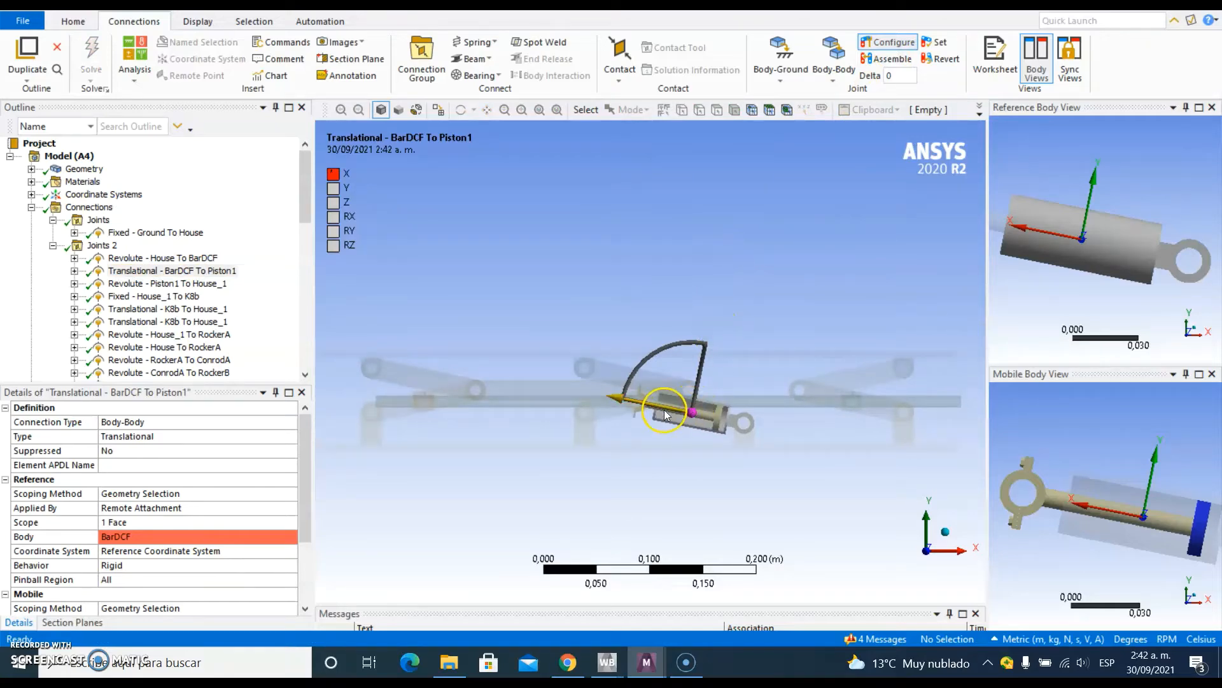
left_click_drag(664, 415, 614, 391)
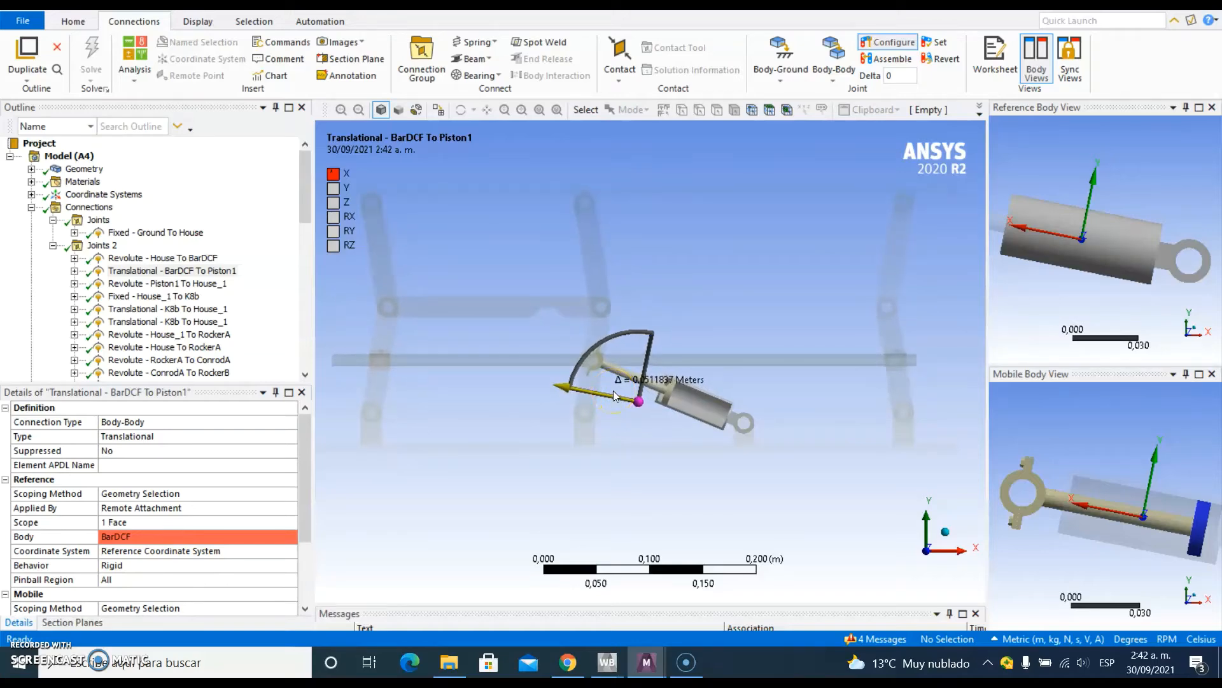
left_click_drag(614, 391, 612, 391)
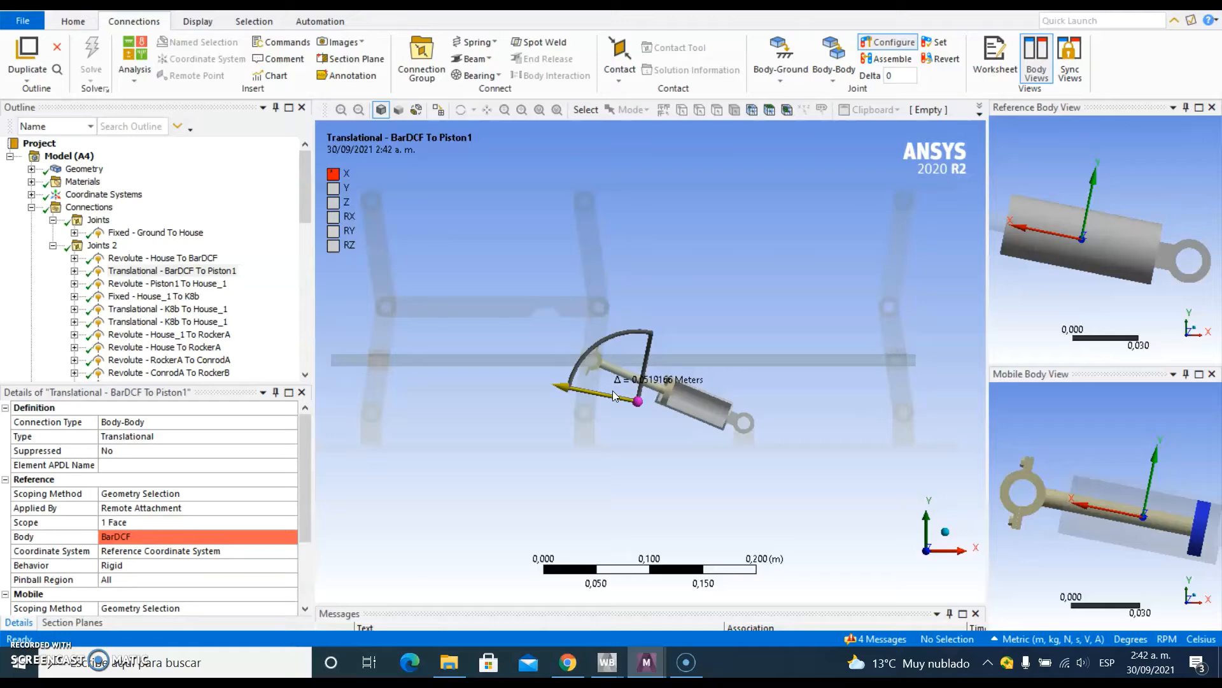
left_click_drag(614, 395, 614, 395)
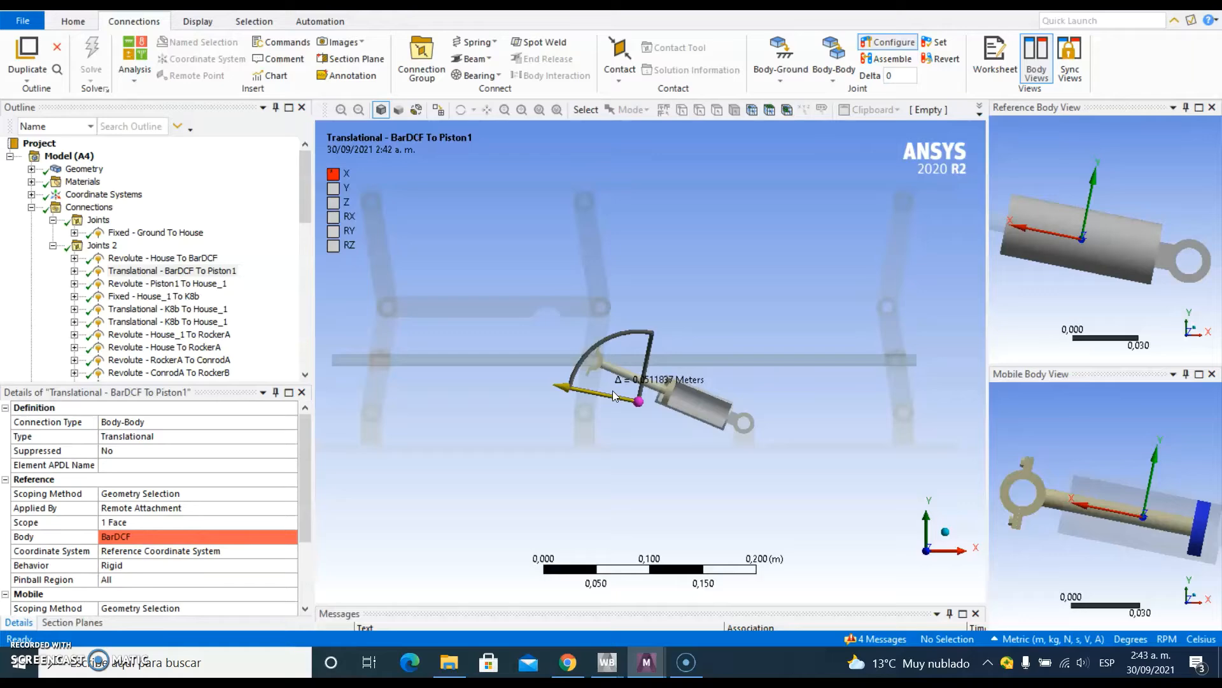
Retract and re-extend the piston while viewing the mechanism at an angle, end the joint configuration and restore the Z-axis side view.
left_click_drag(614, 394, 665, 416)
middle_click_drag(802, 419, 783, 436)
left_click_drag(640, 408, 622, 378)
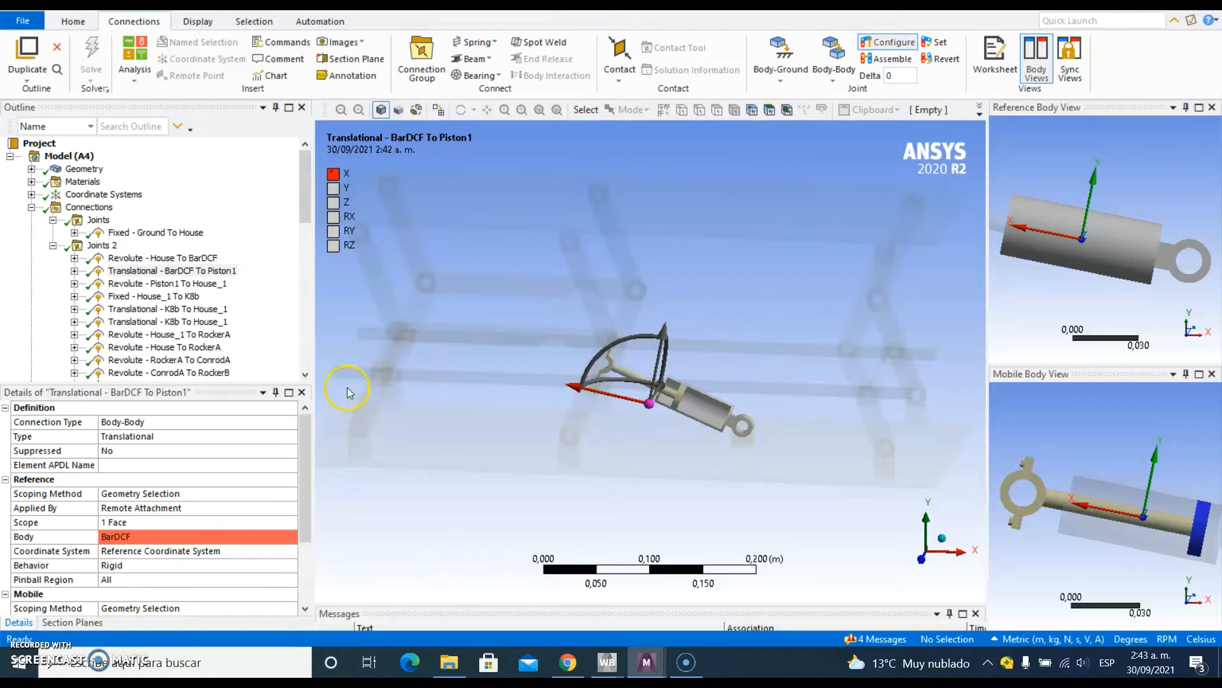
left_click(888, 42)
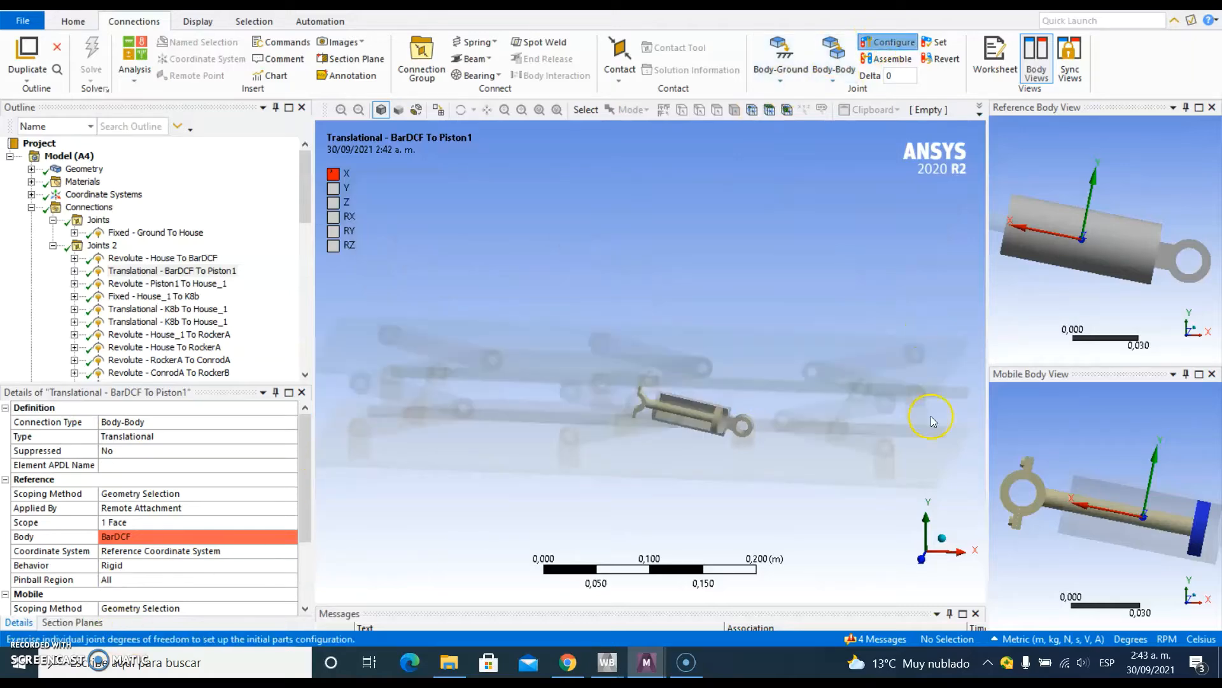
left_click(934, 562)
Review the Patch Conforming Method and the first Body Sizing mesh controls, checking their scoped bodies, method and element size.
scroll(156, 268, "down", 5)
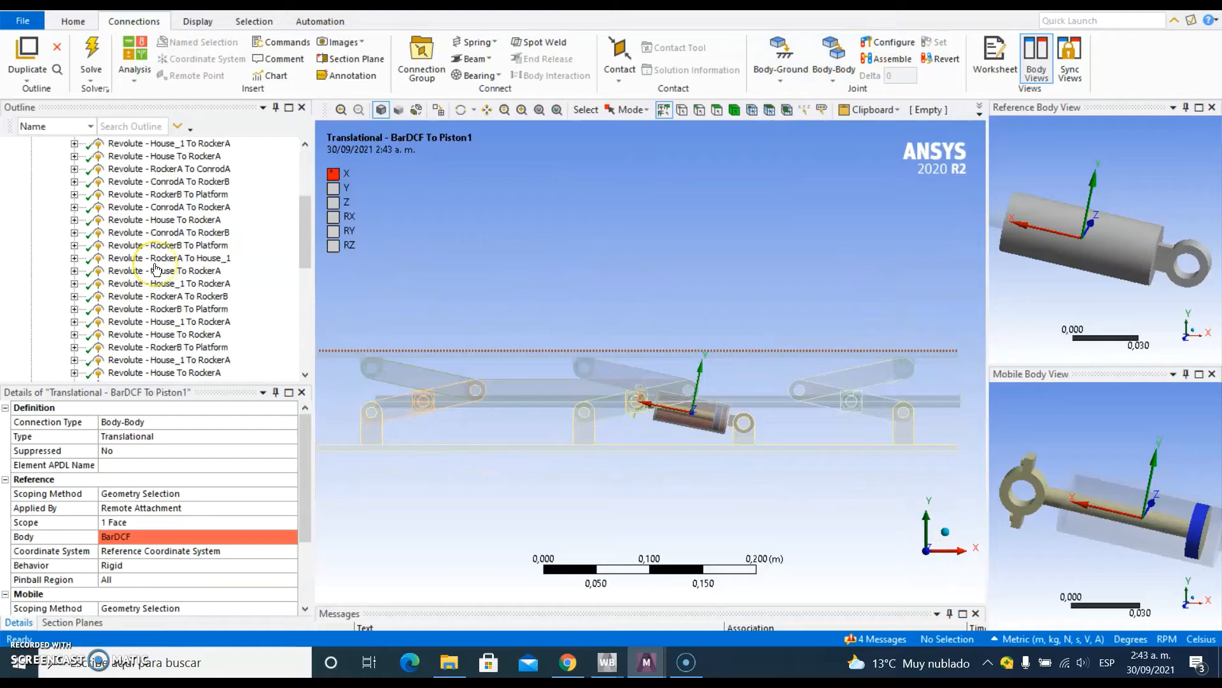
scroll(156, 268, "down", 6)
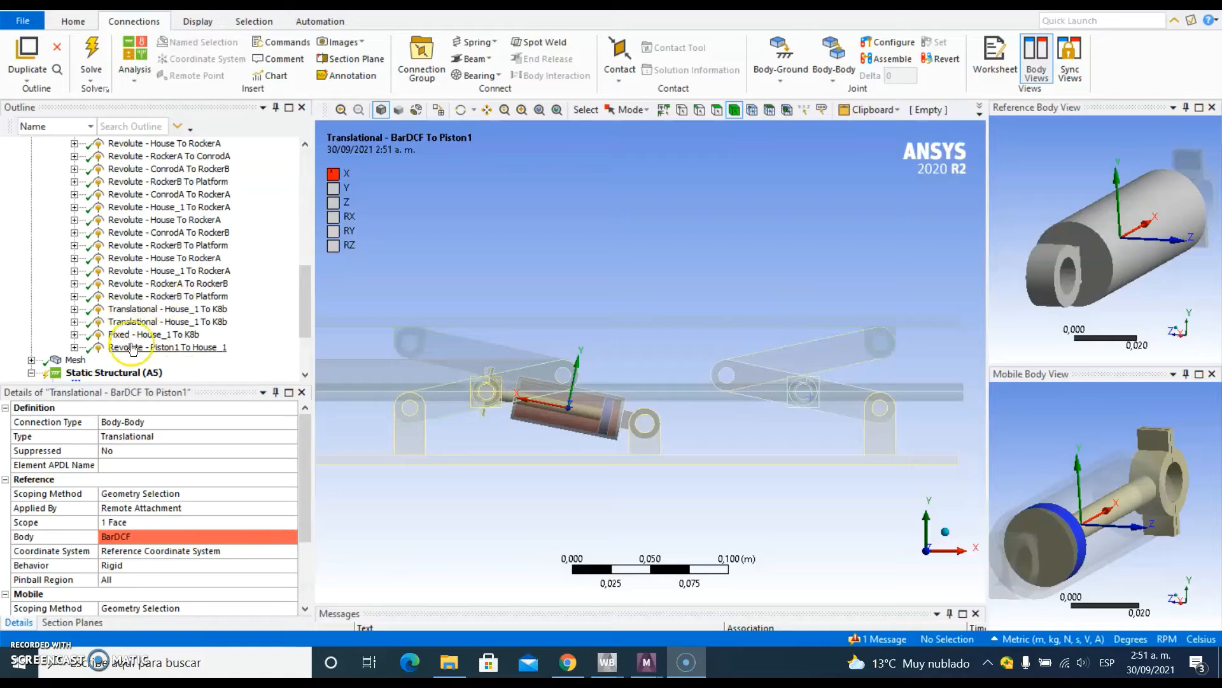
left_click(32, 360)
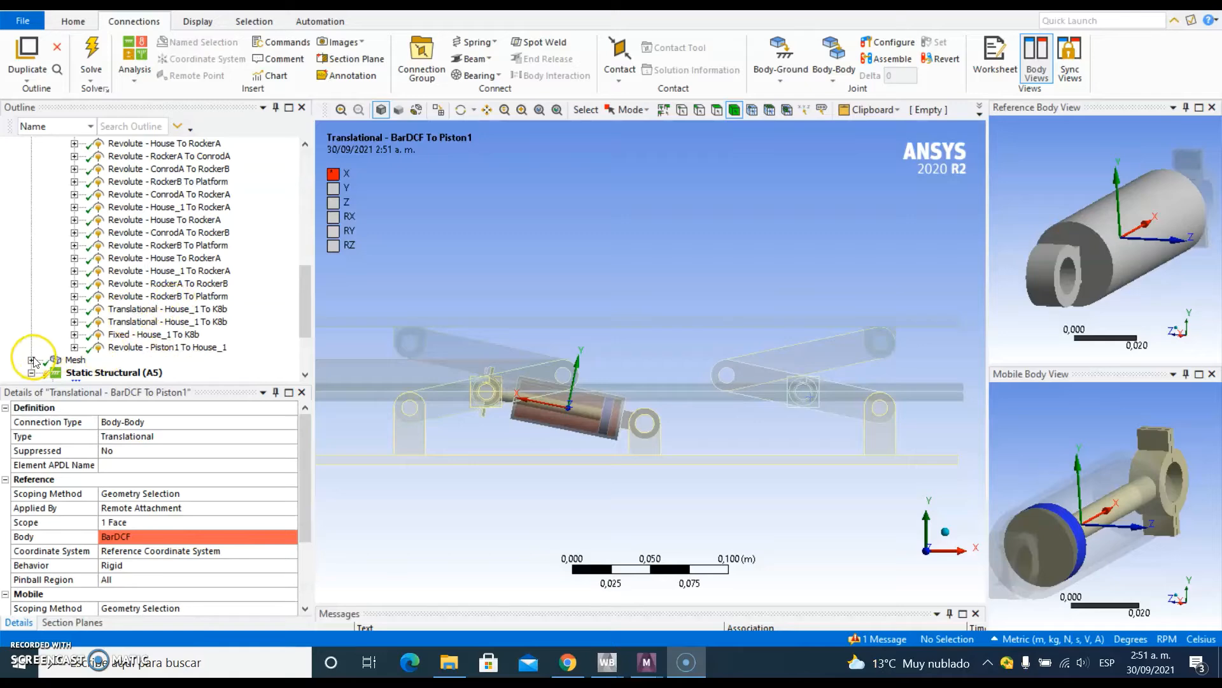
left_click(127, 334)
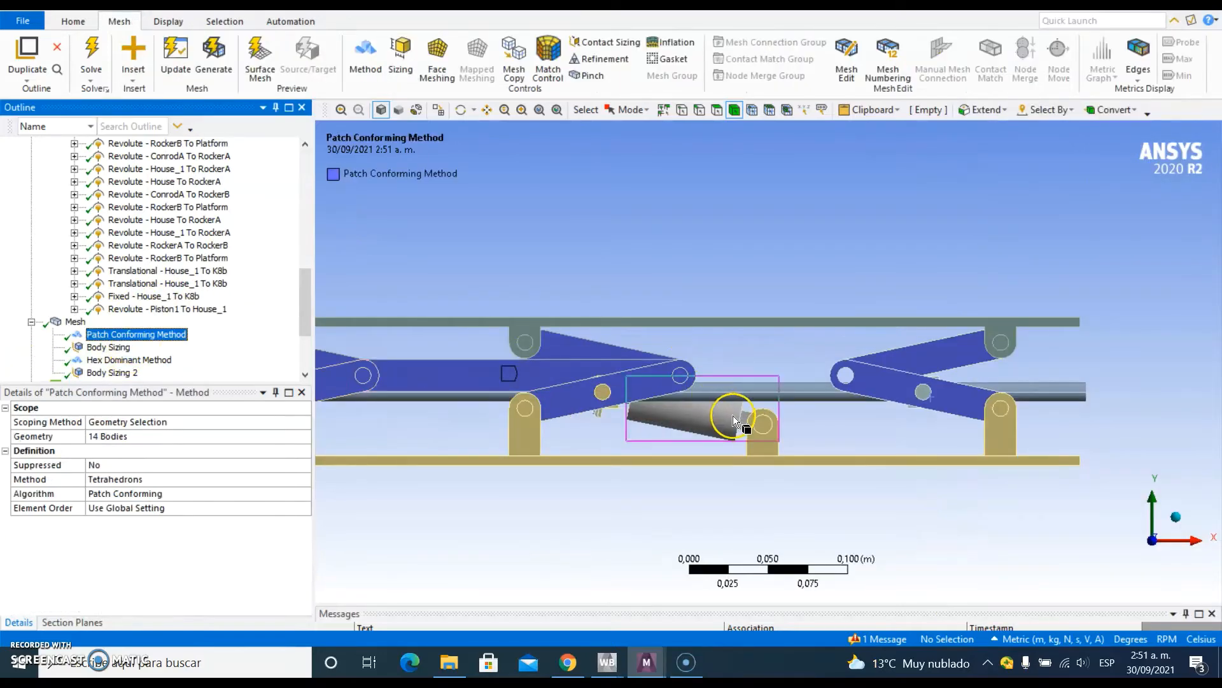
middle_click_drag(732, 415, 643, 423)
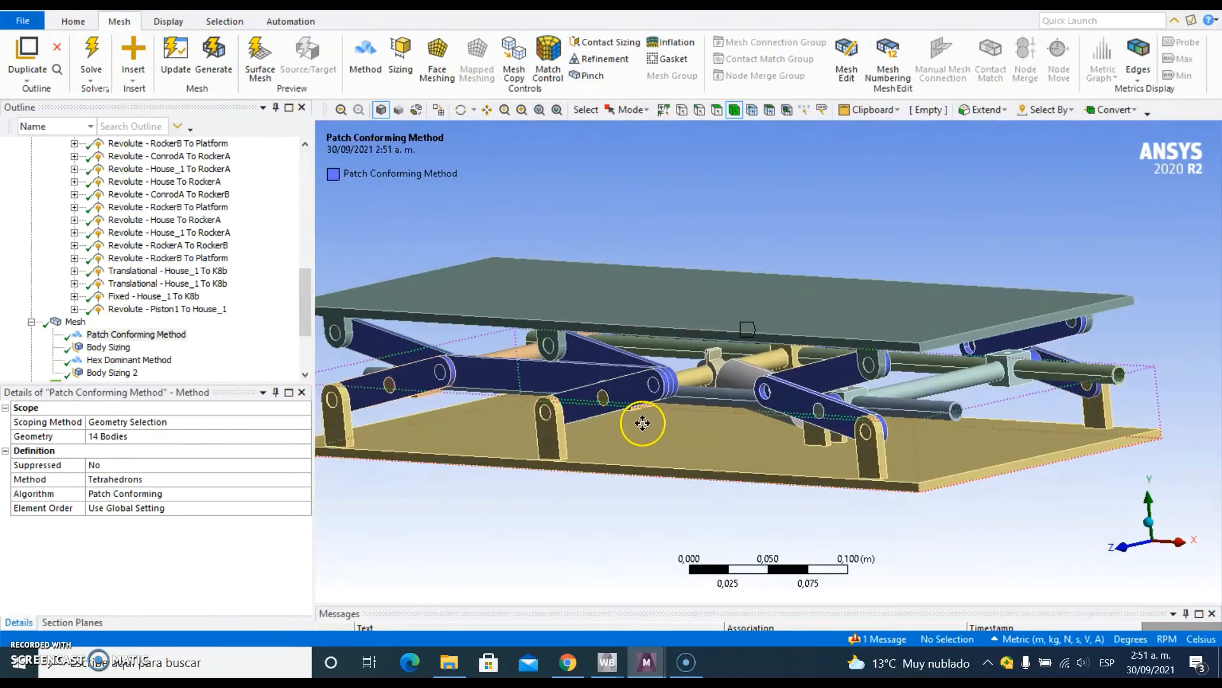
scroll(643, 422, "down", 3)
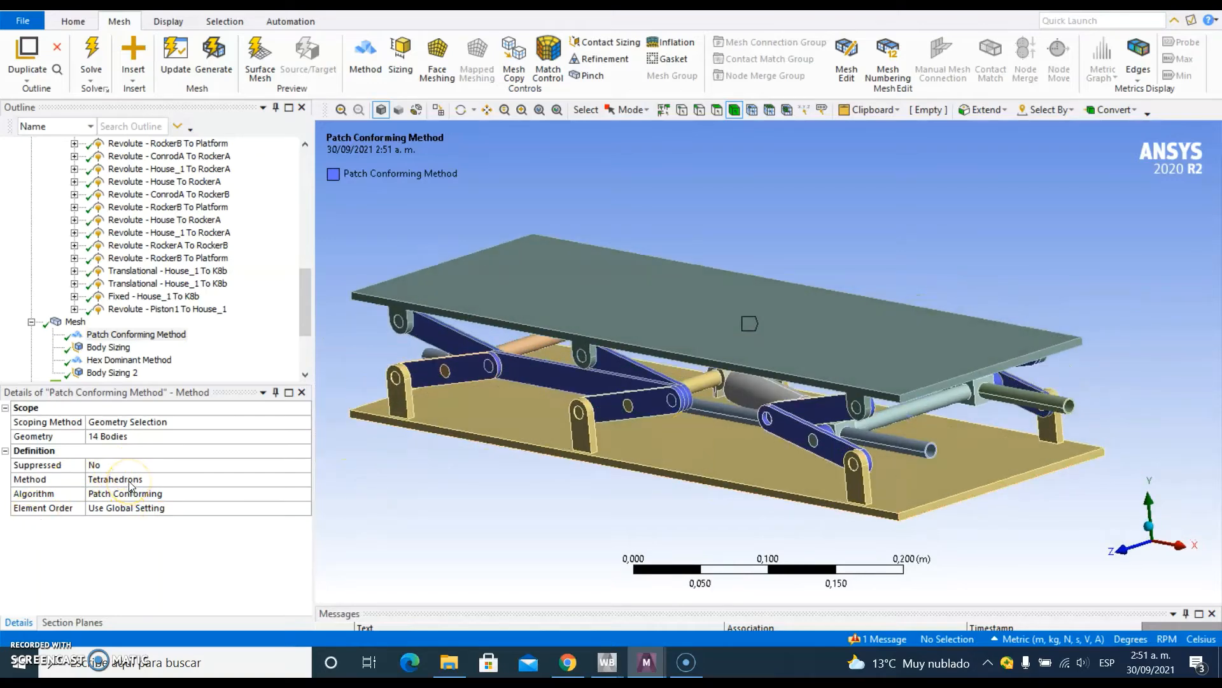
left_click(118, 353)
left_click(118, 352)
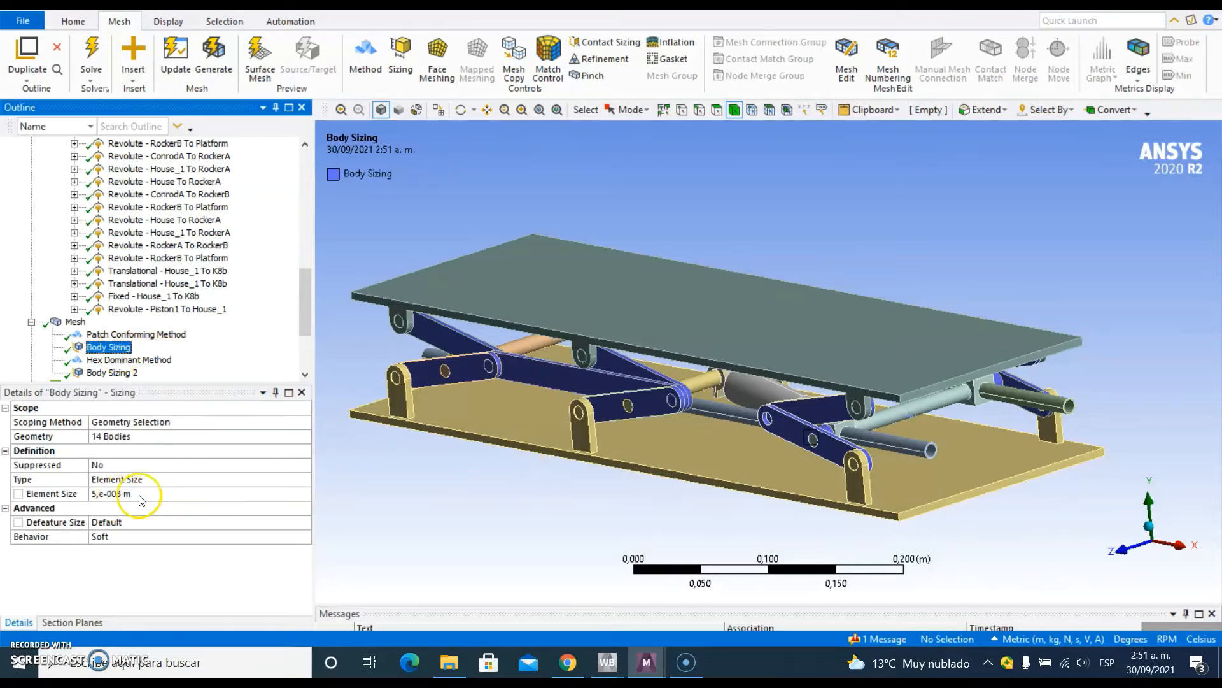
Review the Hex Dominant Method and Body Sizing 2 mesh controls, checking which bars they cover and their settings.
left_click(127, 360)
middle_click_drag(566, 451, 665, 473)
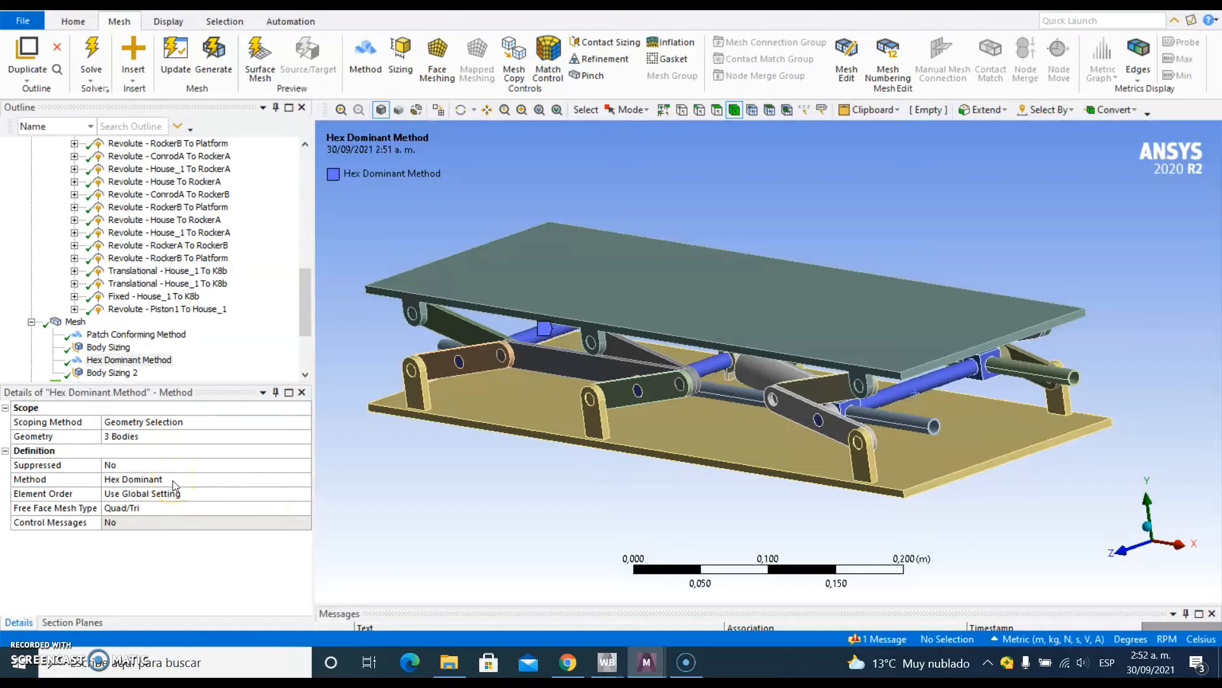
left_click(133, 374)
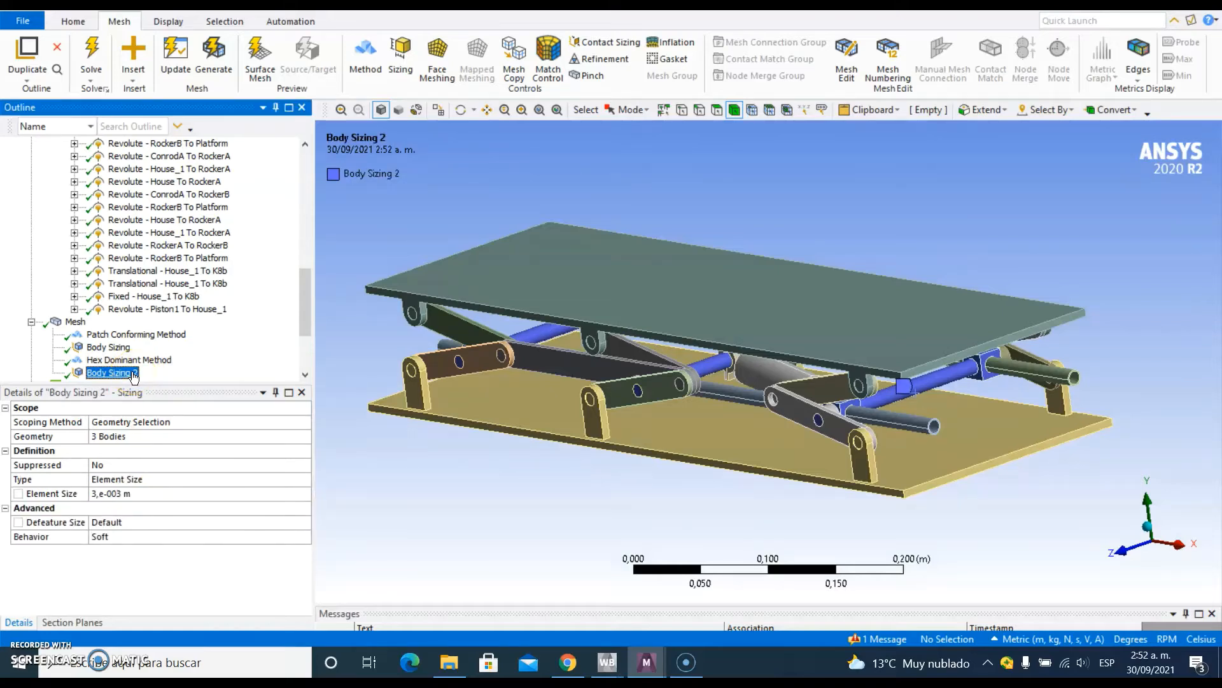
mouse_move(763, 455)
middle_mouse_down()
mouse_move(742, 518)
mouse_move(747, 449)
middle_mouse_up()
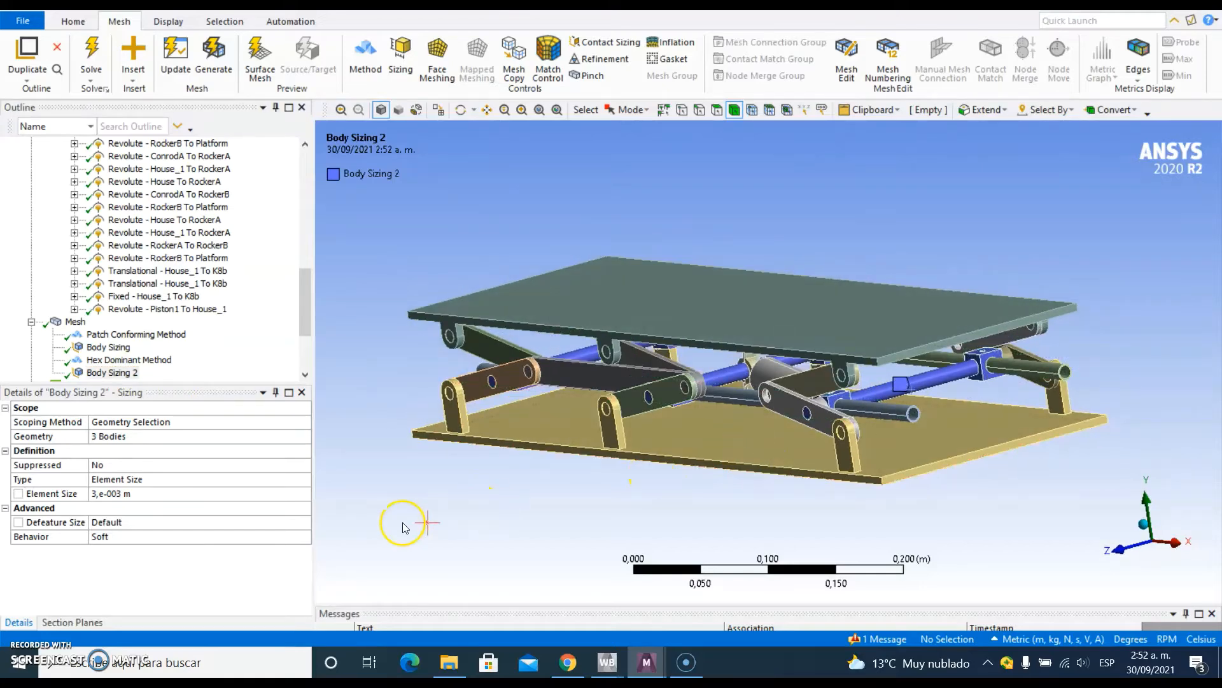
middle_click_drag(602, 499, 655, 469)
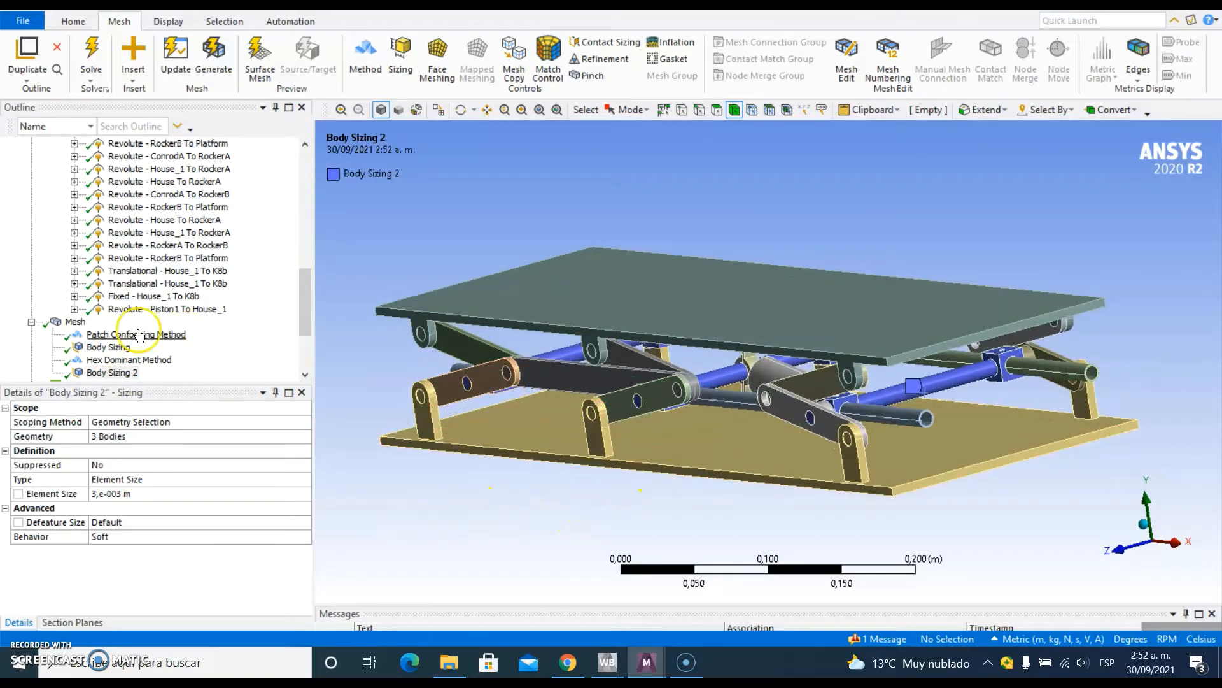
Examine the generated mesh on the rocker arms, connecting rods and cross bars of the lift table from several angles.
left_click(62, 324)
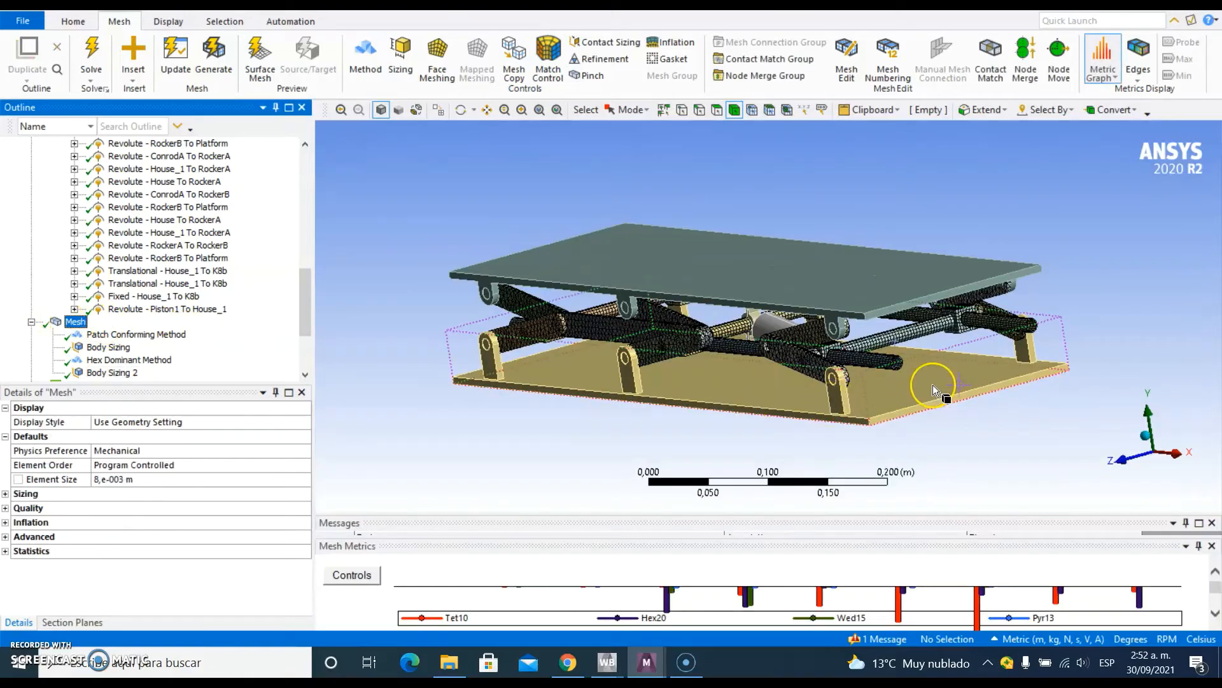
scroll(917, 384, "up", 5)
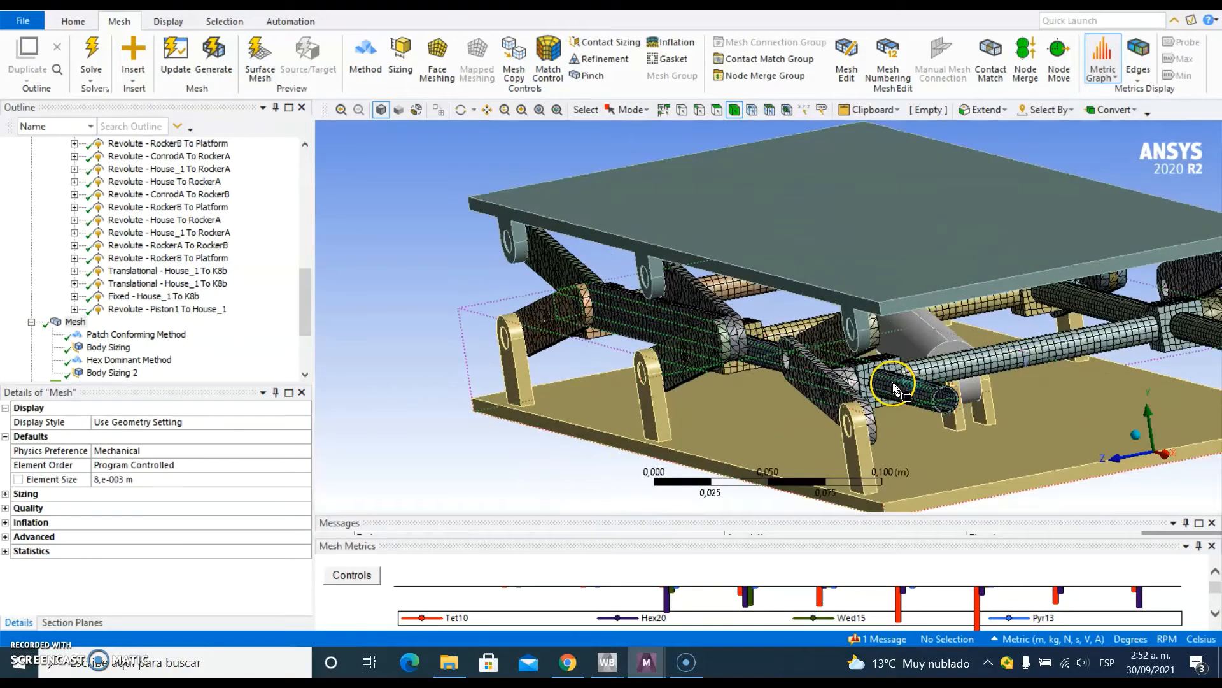
middle_click_drag(892, 383, 774, 332)
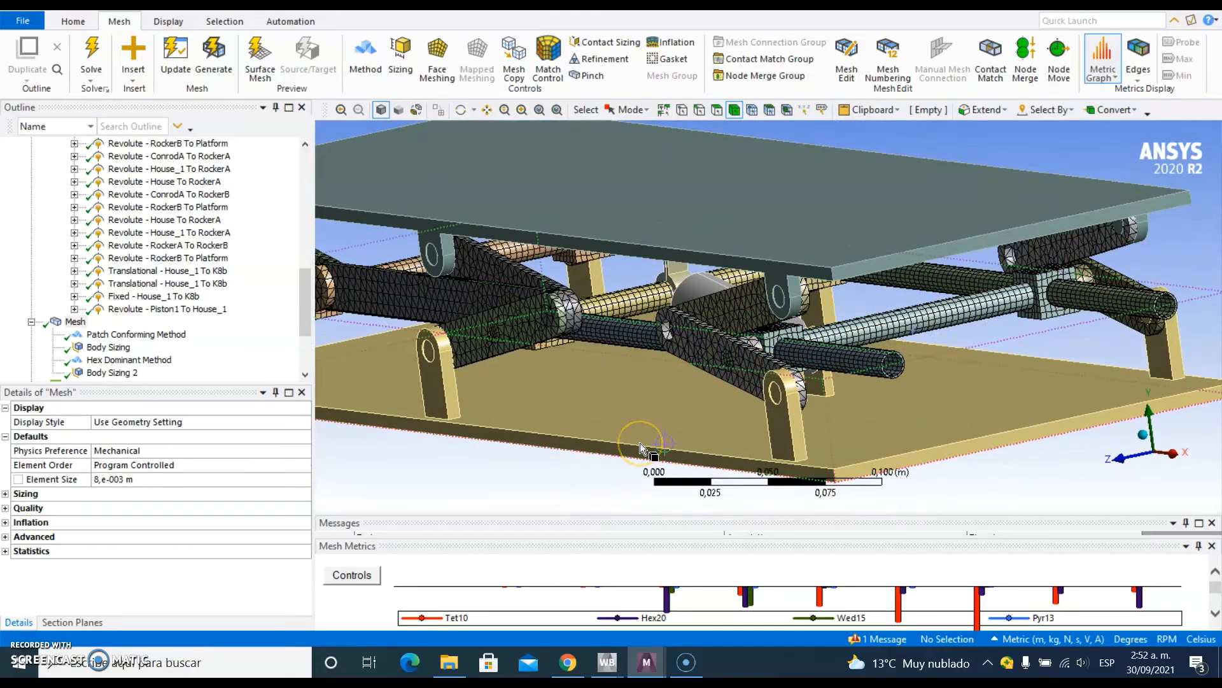
middle_click_drag(640, 442, 713, 414)
scroll(717, 384, "up", 2)
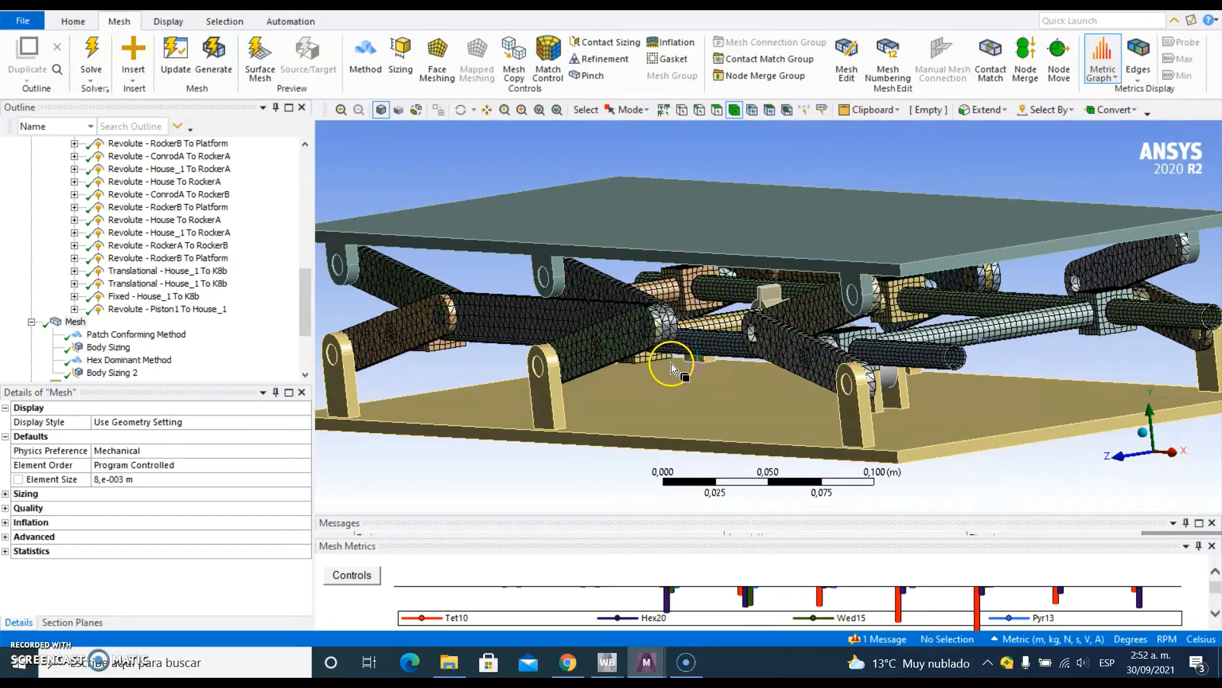
scroll(672, 388, "down", 1)
middle_click_drag(671, 388, 699, 385, "ctrl")
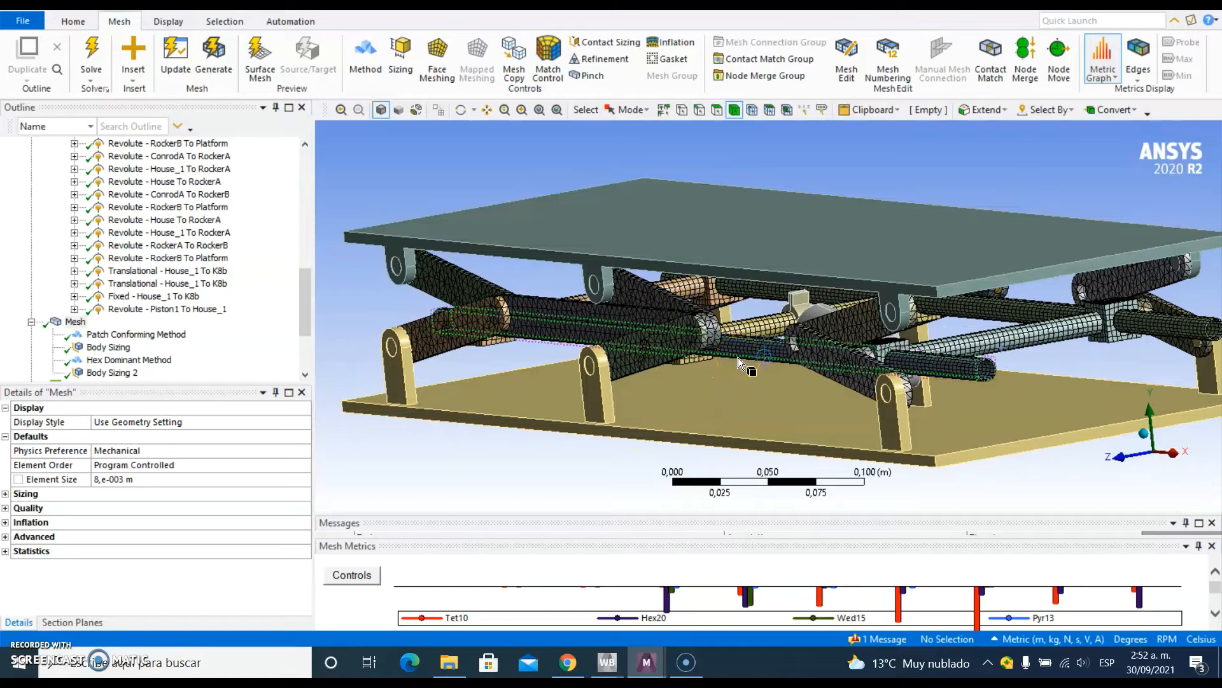
scroll(264, 336, "down", 1)
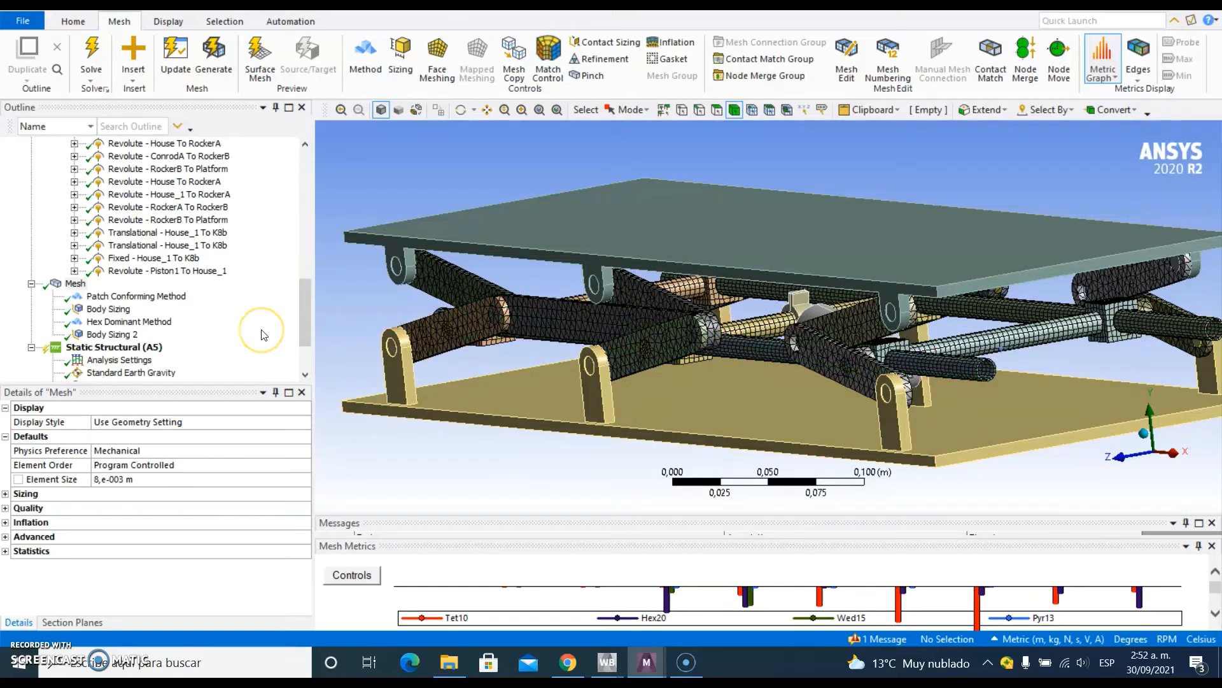
Inspect the mesh's Element Quality metric values in the quality settings and view the whole meshed assembly in isometric orientation.
scroll(263, 336, "up", 1)
left_click(75, 323)
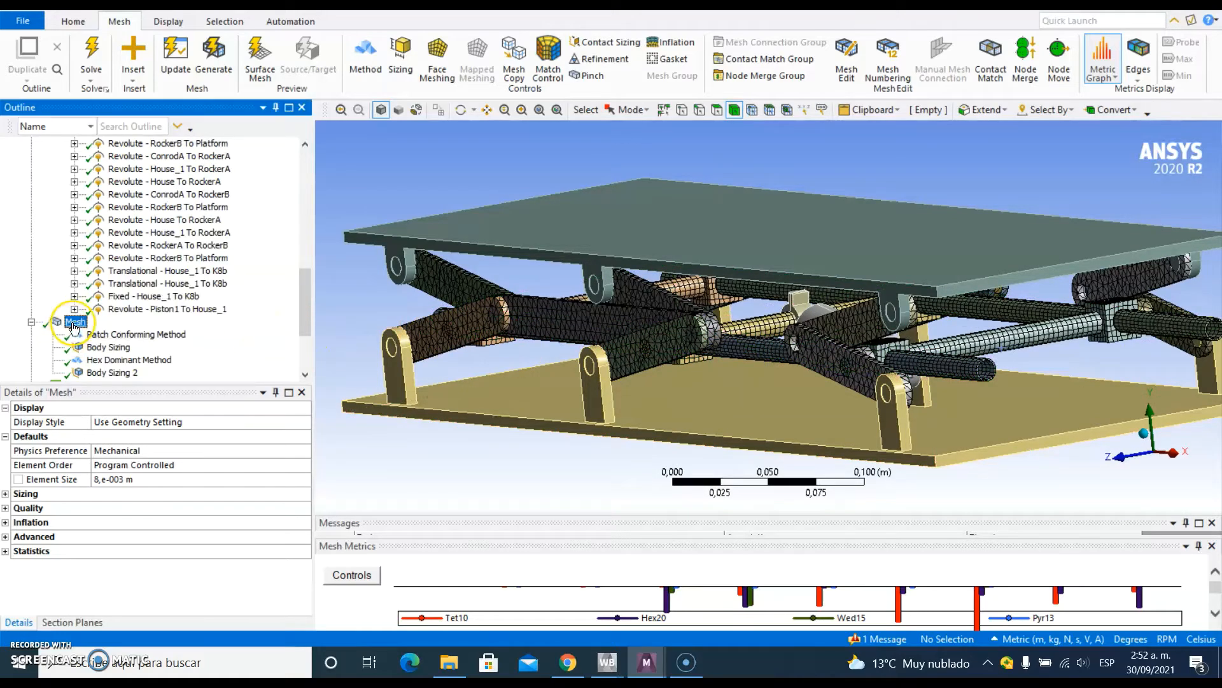
left_click(6, 508)
scroll(76, 517, "down", 2)
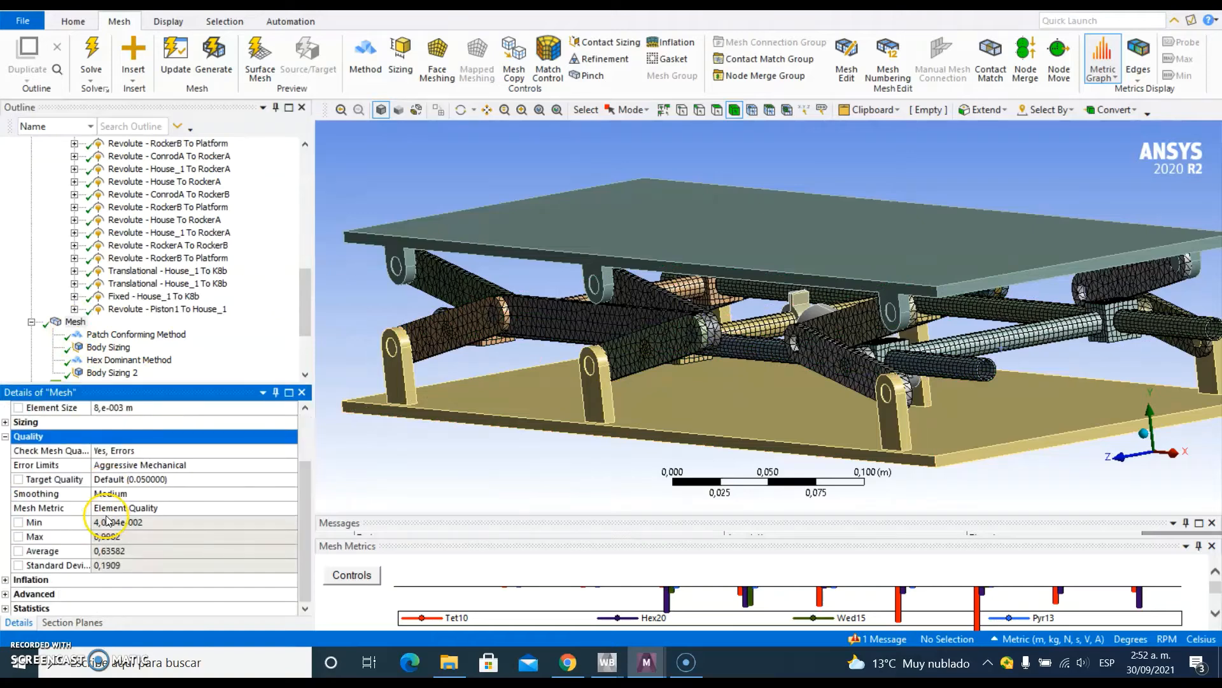
left_click(127, 508)
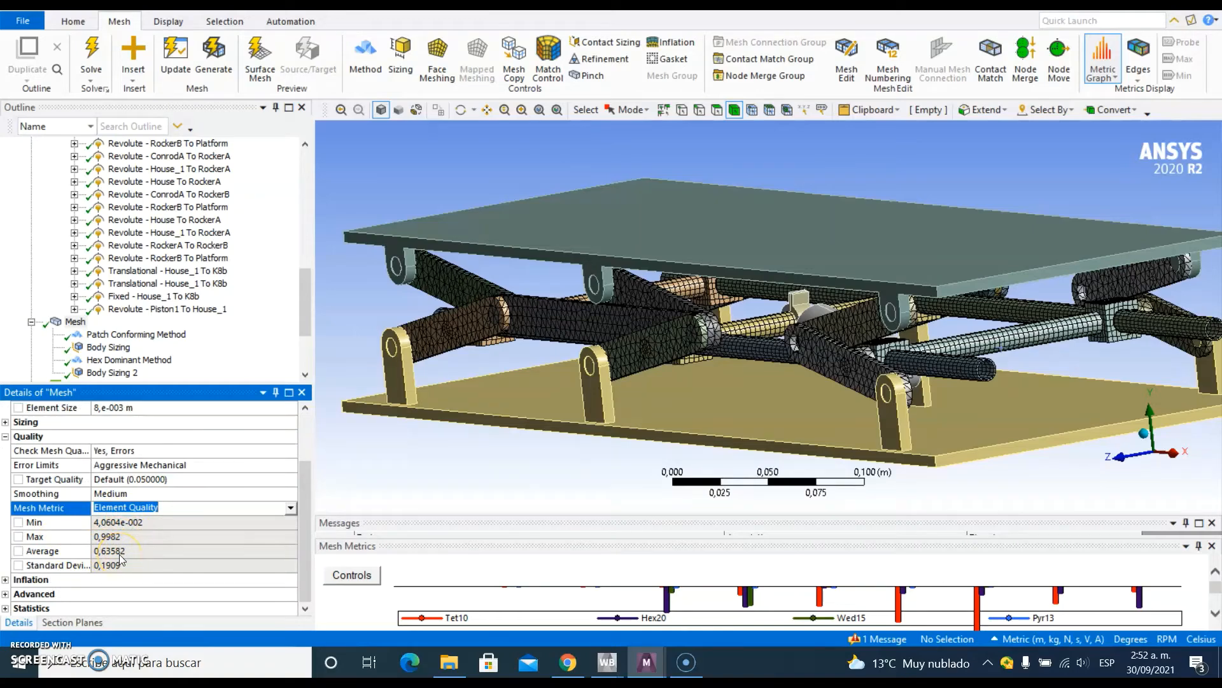
middle_click_drag(540, 425, 657, 380)
left_click(1173, 442)
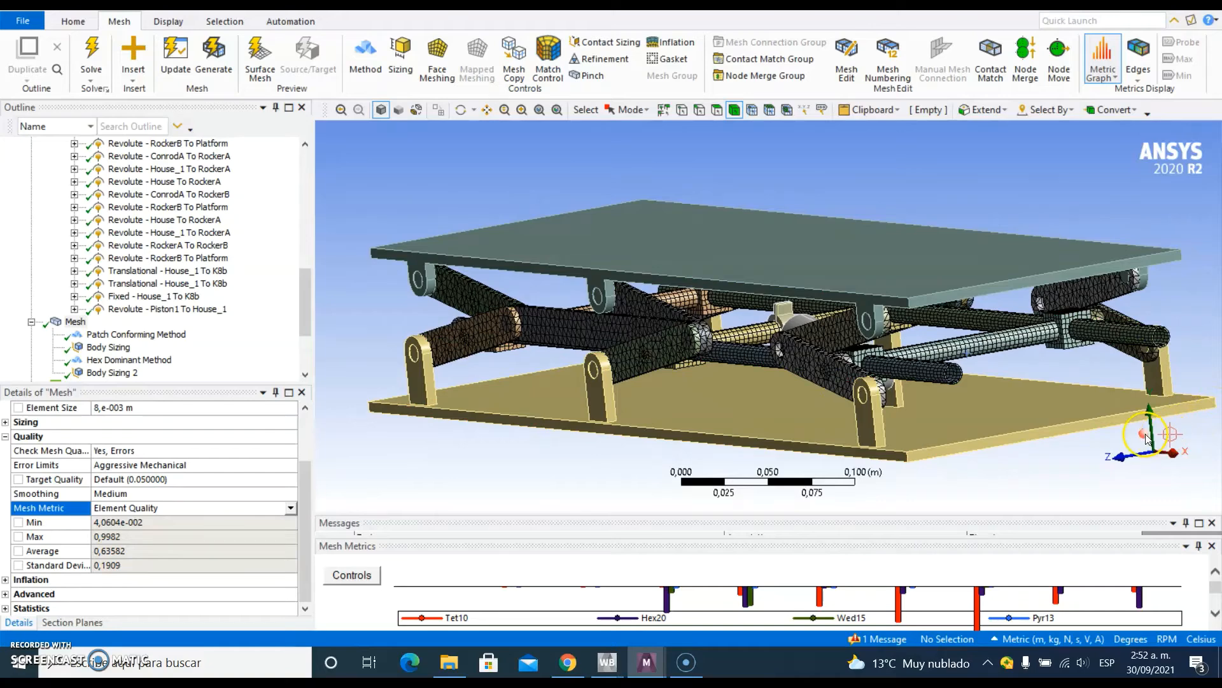
scroll(913, 358, "down", 3)
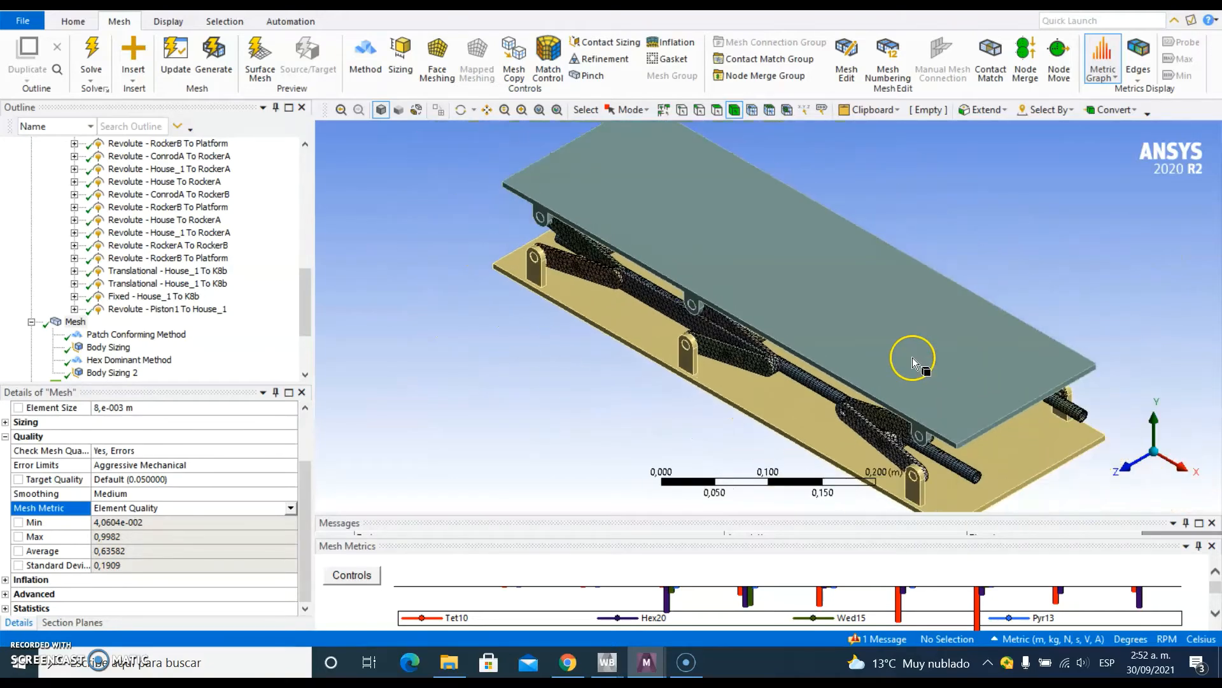
middle_click_drag(912, 358, 884, 348, "ctrl")
scroll(884, 348, "down", 1)
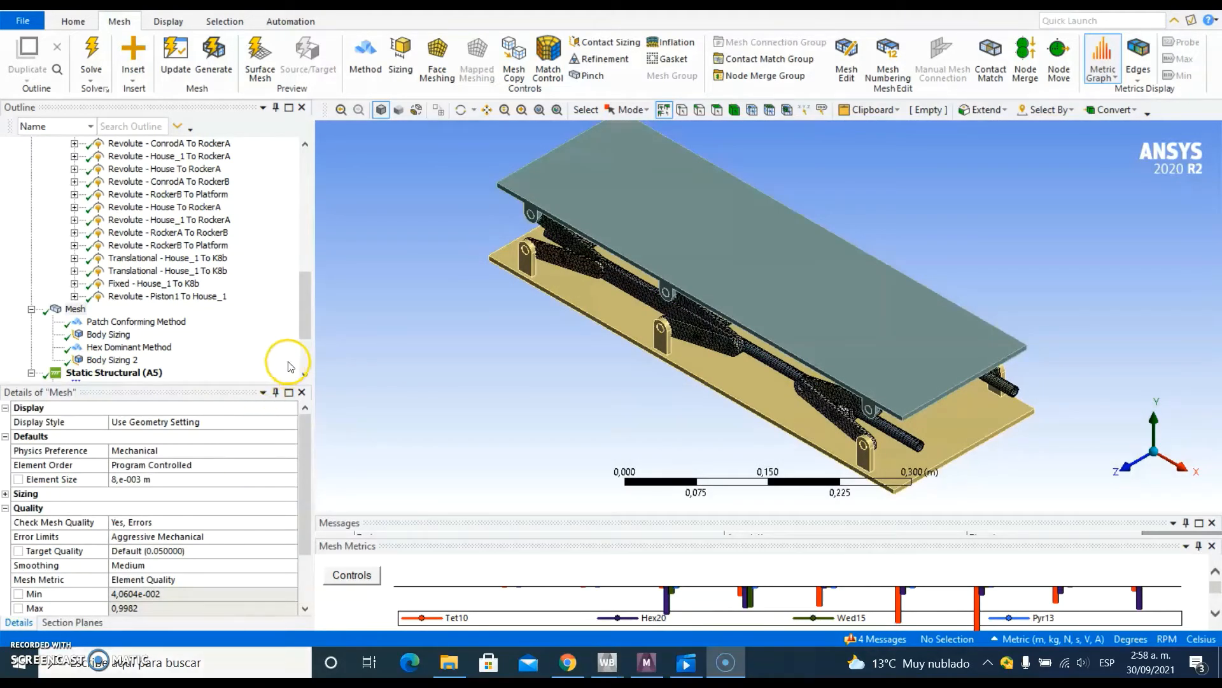
Review the number of steps in the static structural Analysis Settings and the end time of each step in the tabular data.
scroll(270, 344, "down", 1)
left_click(138, 348)
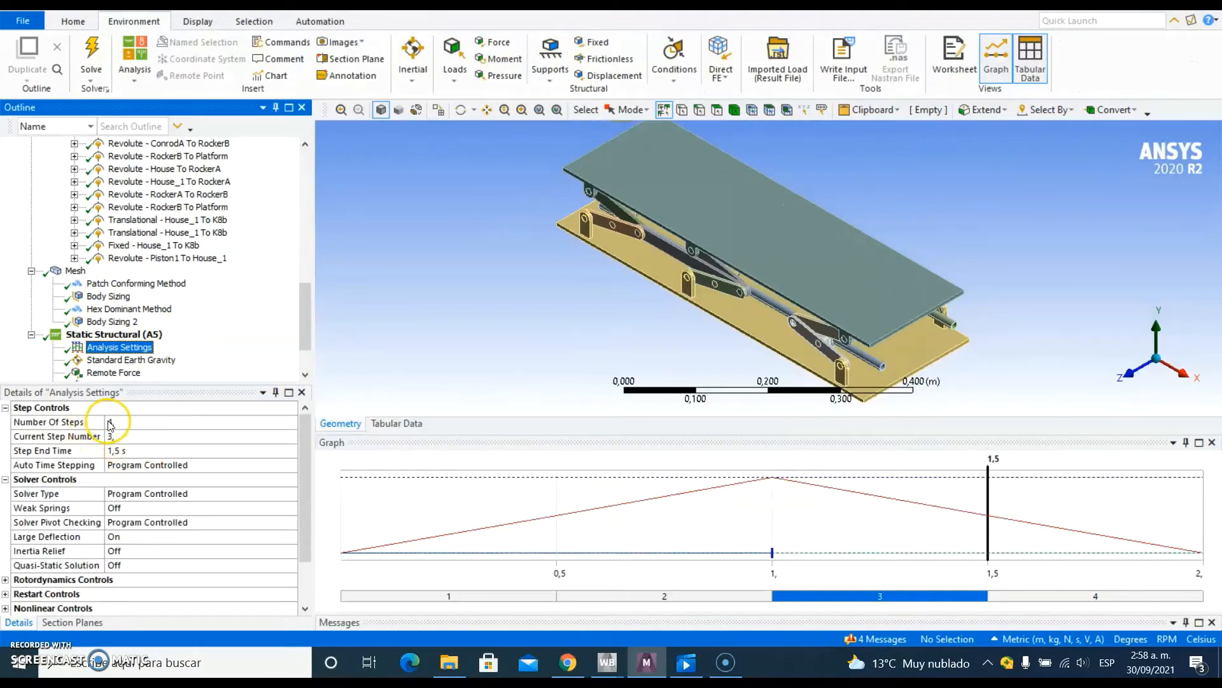
left_click(118, 426)
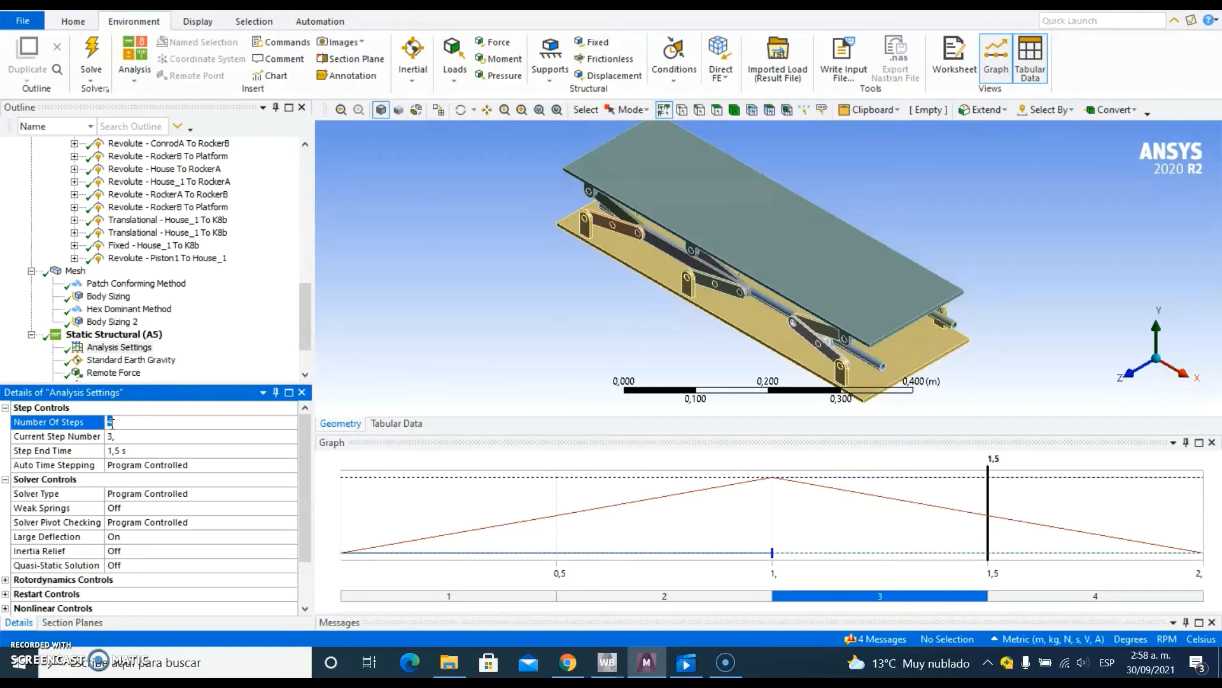
left_click(398, 424)
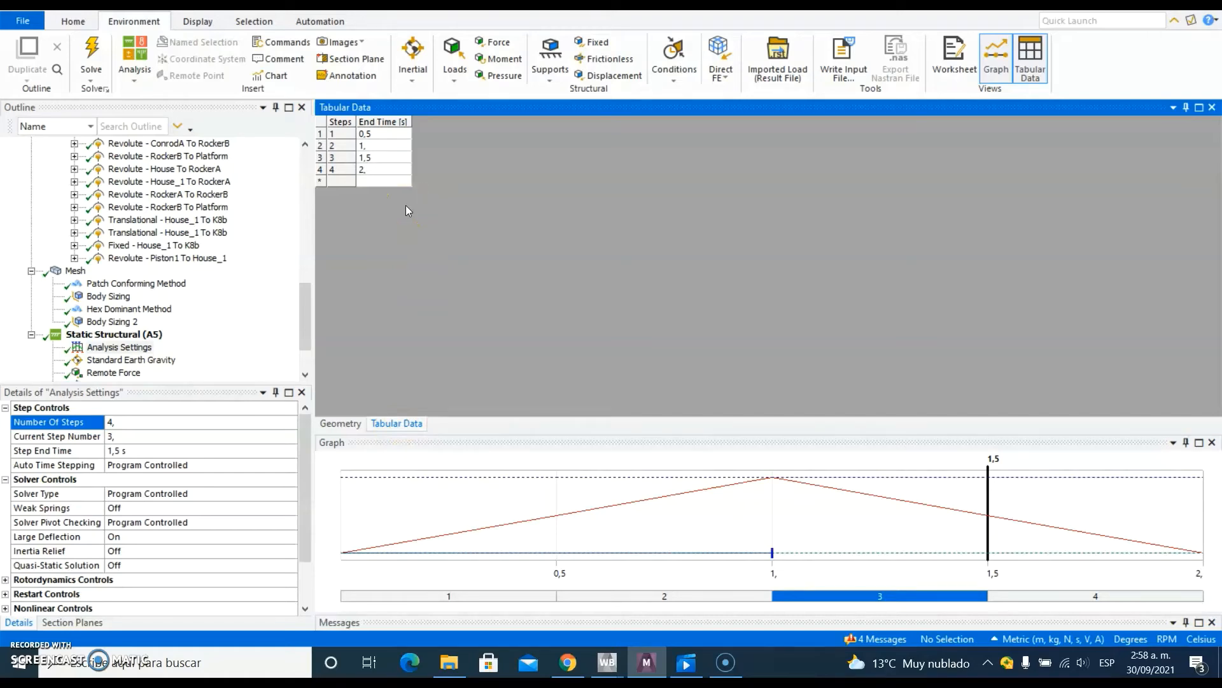
left_click(387, 146)
left_click(388, 160)
left_click(386, 169)
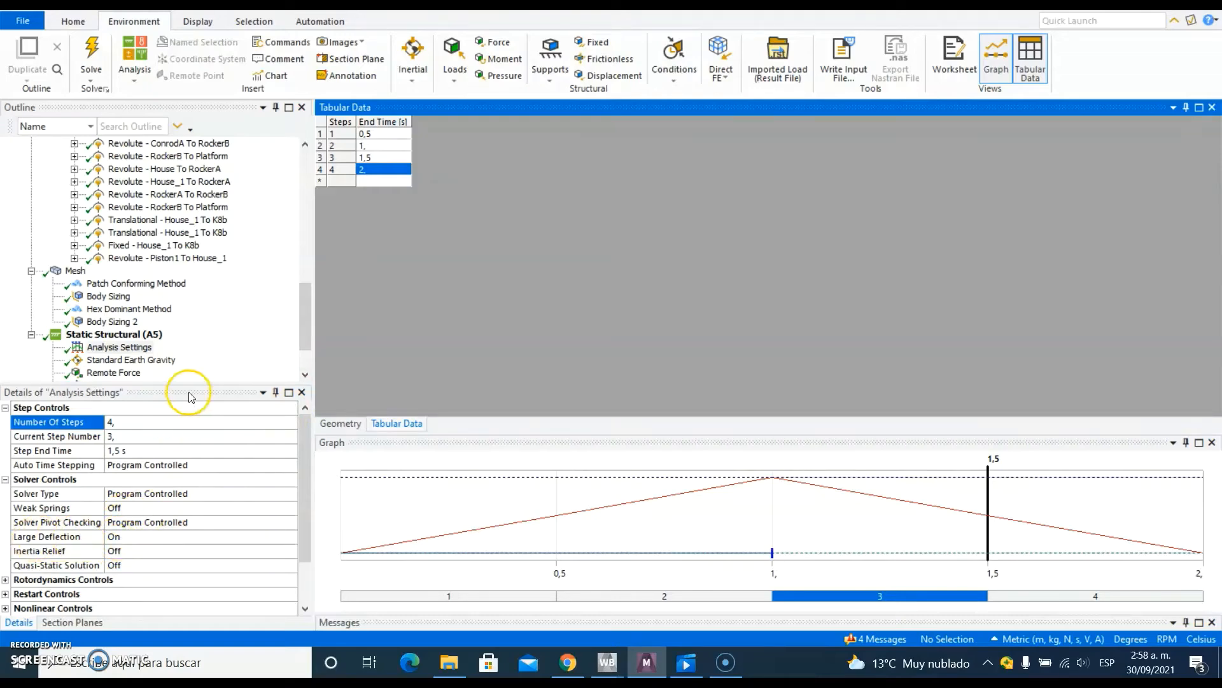
Review the Standard Earth Gravity load's settings on the lift table and locate its entry among the available inertial load types.
left_click(163, 360)
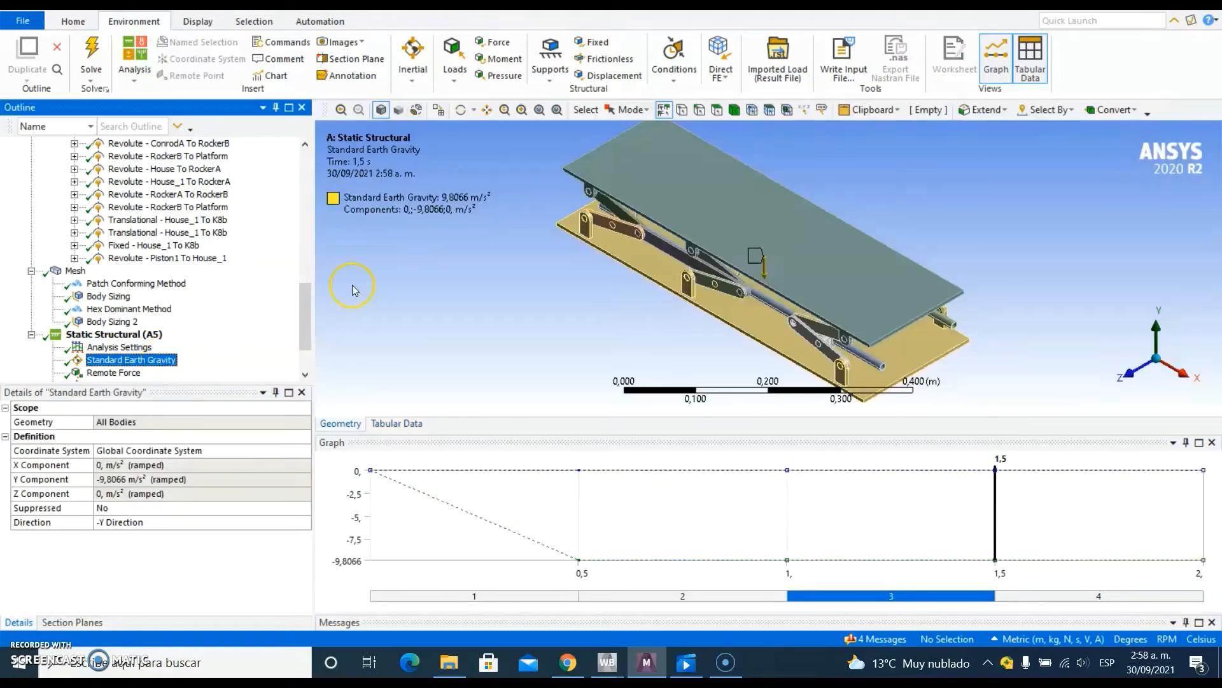
scroll(630, 241, "up", 1)
scroll(629, 238, "down", 1)
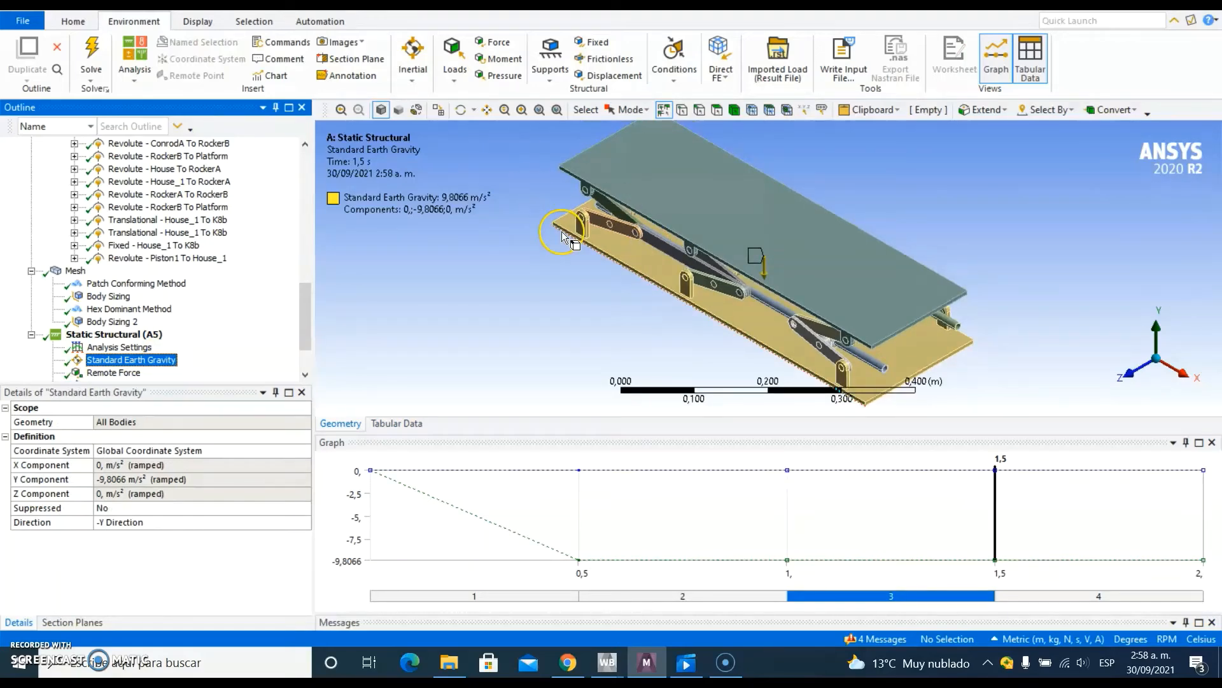
left_click(413, 80)
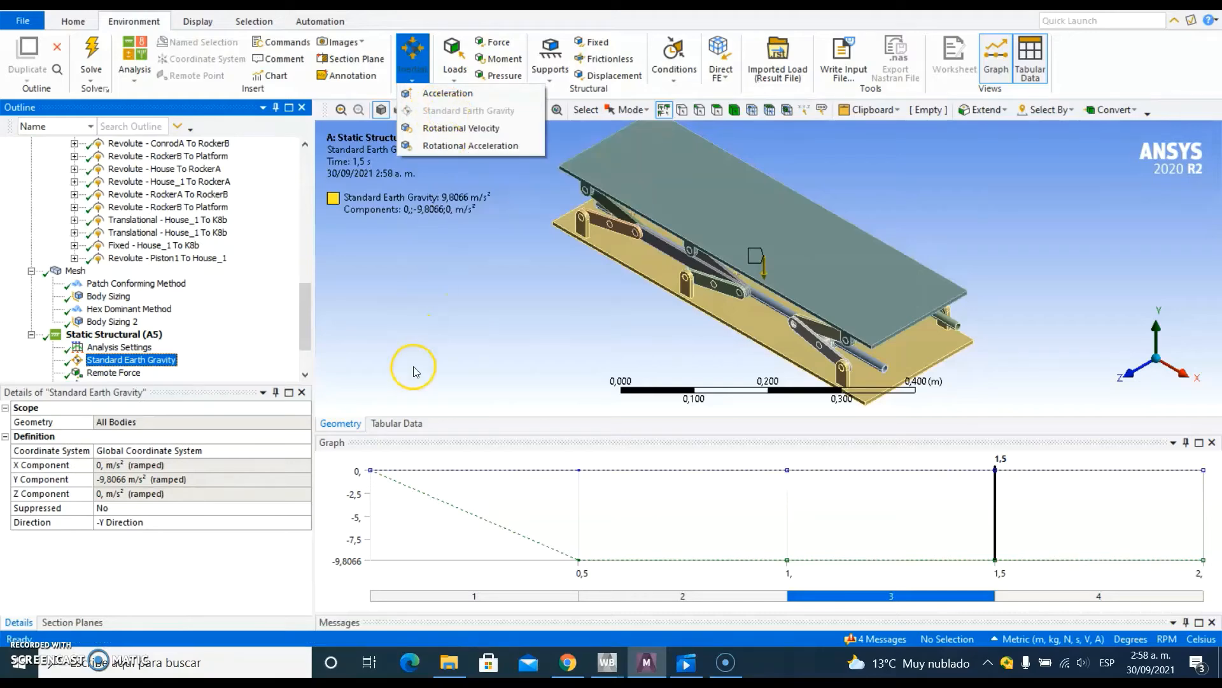
left_click(1108, 389)
Inspect the direction of the Standard Earth Gravity load on the assembly in the front view and in isometric orientation.
left_click(1107, 389)
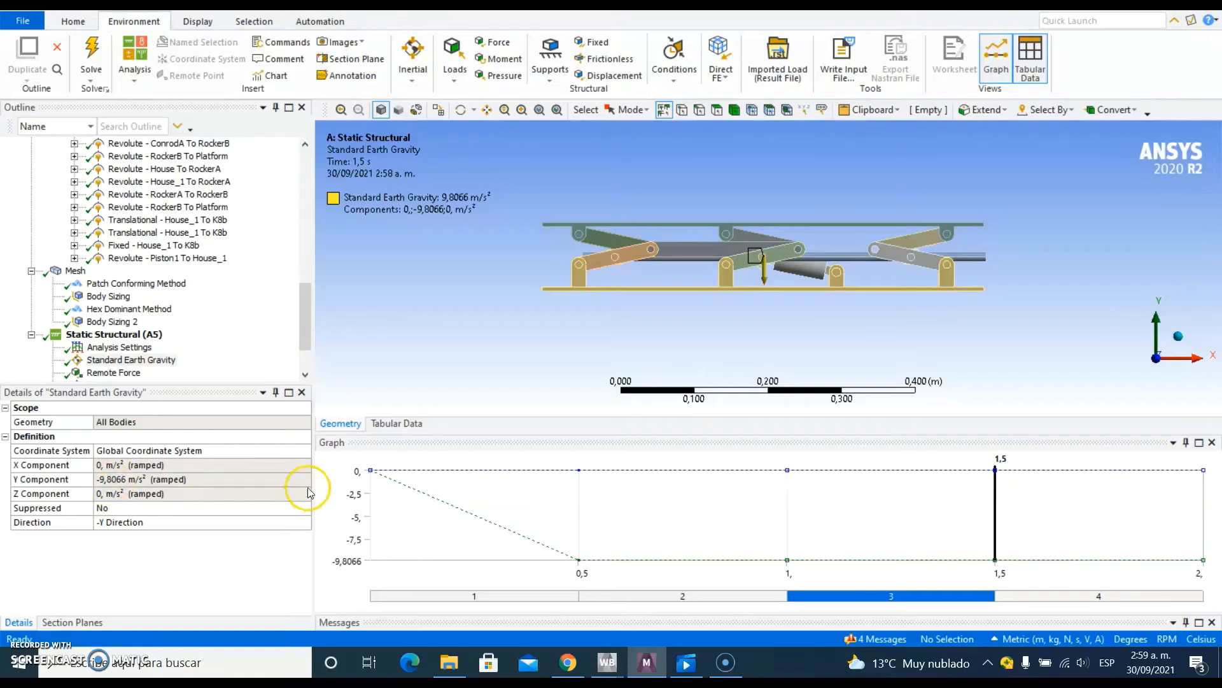
scroll(732, 271, "up", 1)
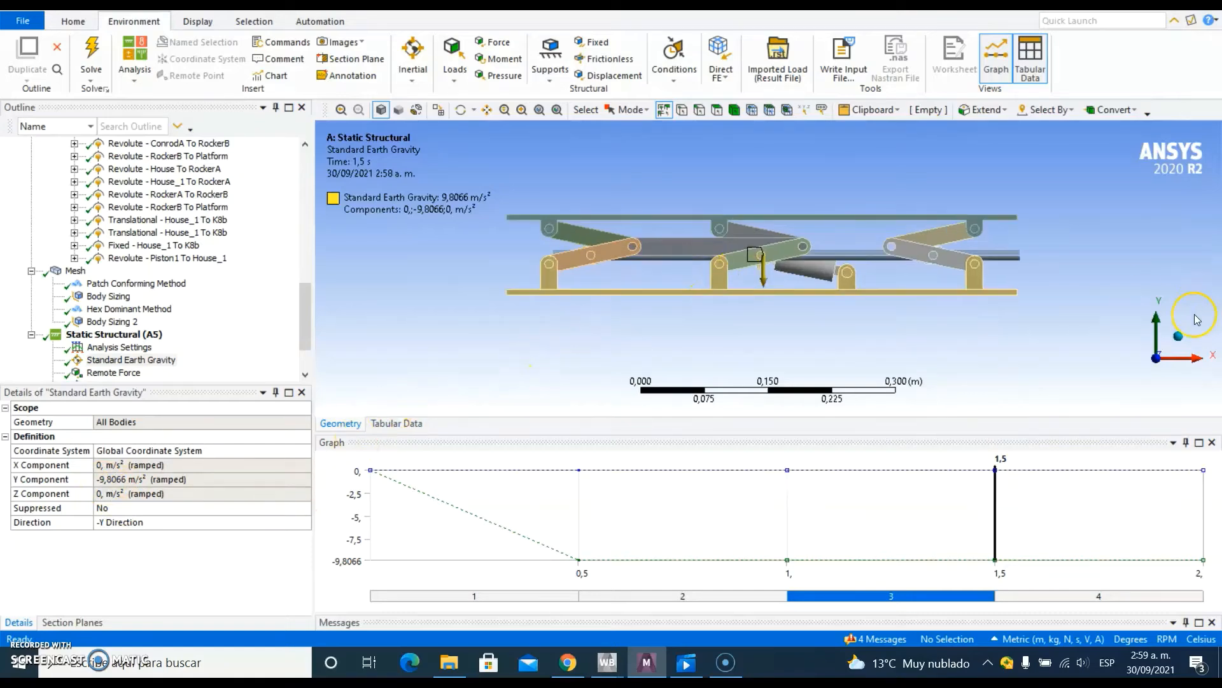
left_click(1179, 335)
scroll(862, 312, "down", 1)
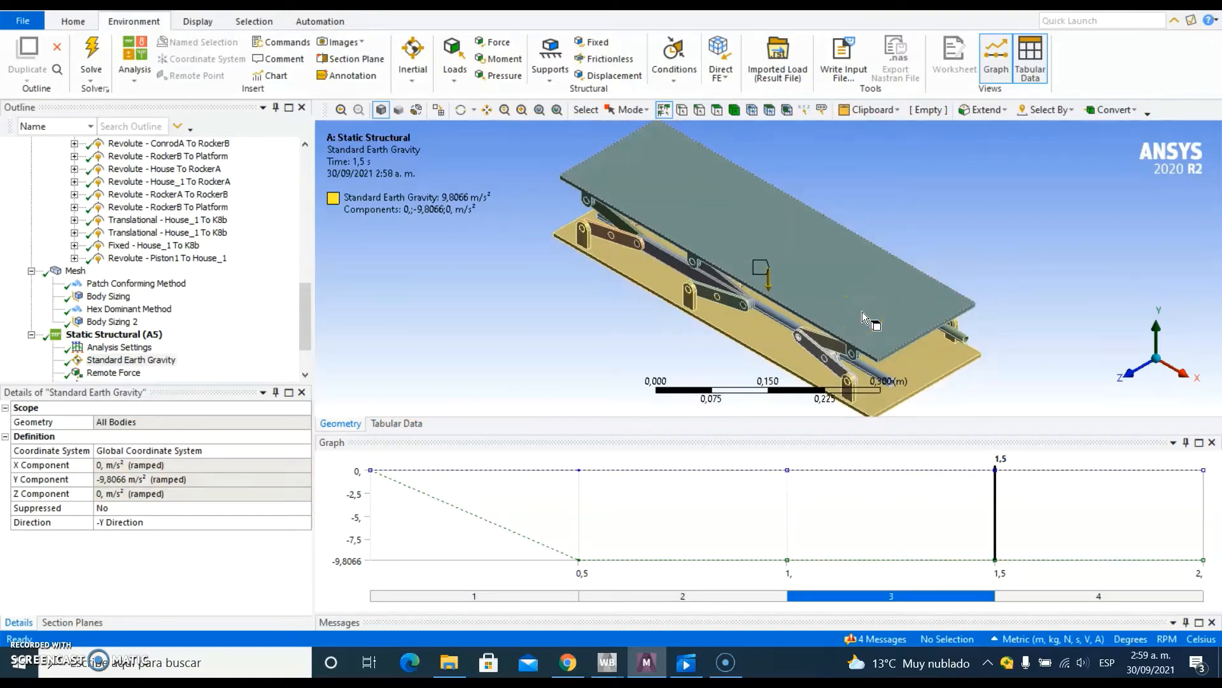
middle_click_drag(863, 315, 850, 306, "ctrl")
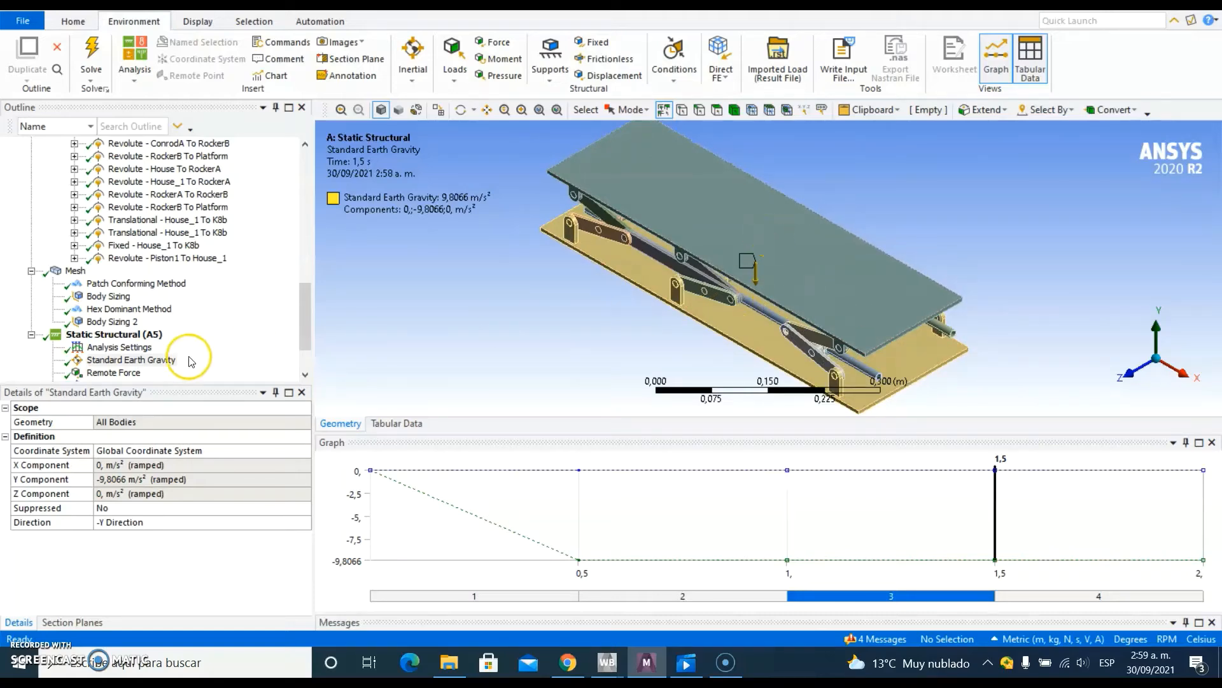
Examine the Remote Force applied to the platform's top face and locate Remote Force among the available load types.
scroll(194, 338, "down", 1)
left_click(114, 334)
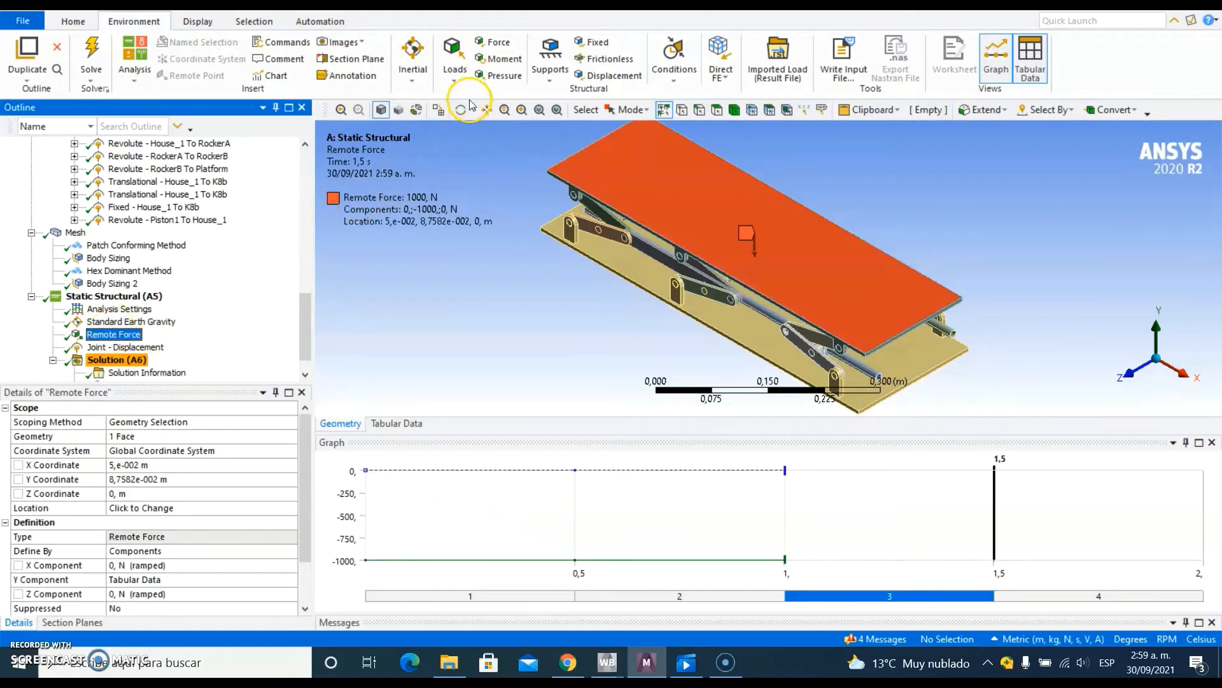
scroll(744, 274, "up", 2)
middle_click_drag(748, 270, 764, 303, "ctrl")
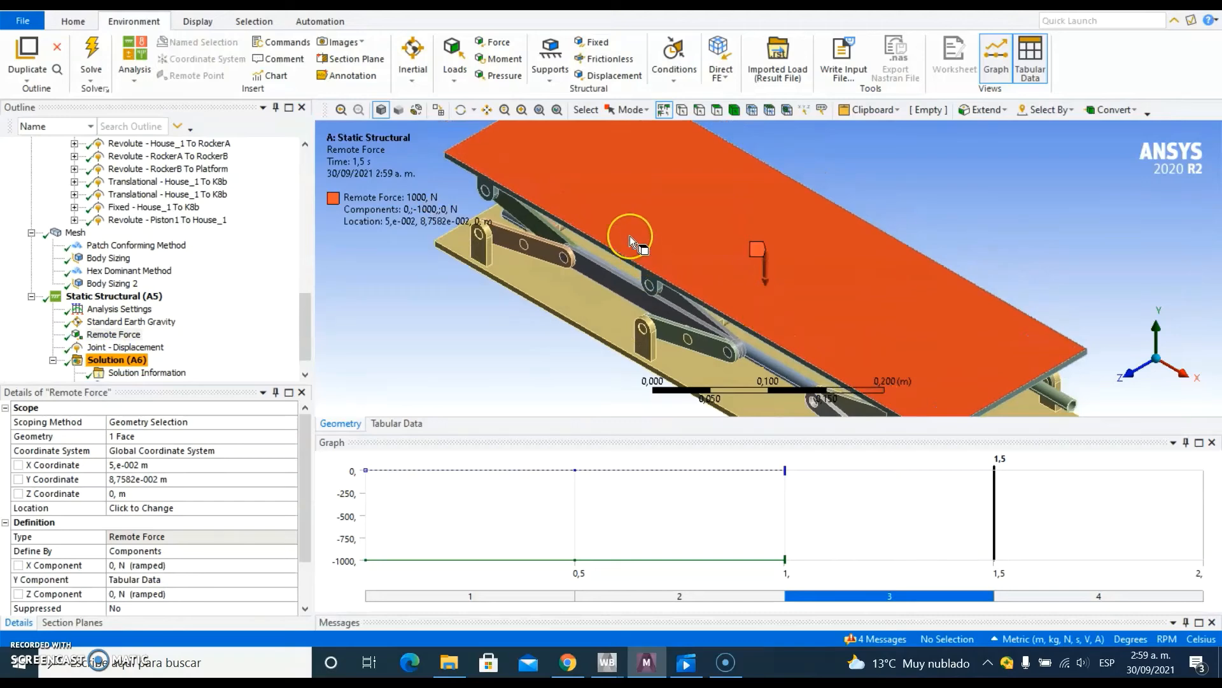
left_click(454, 83)
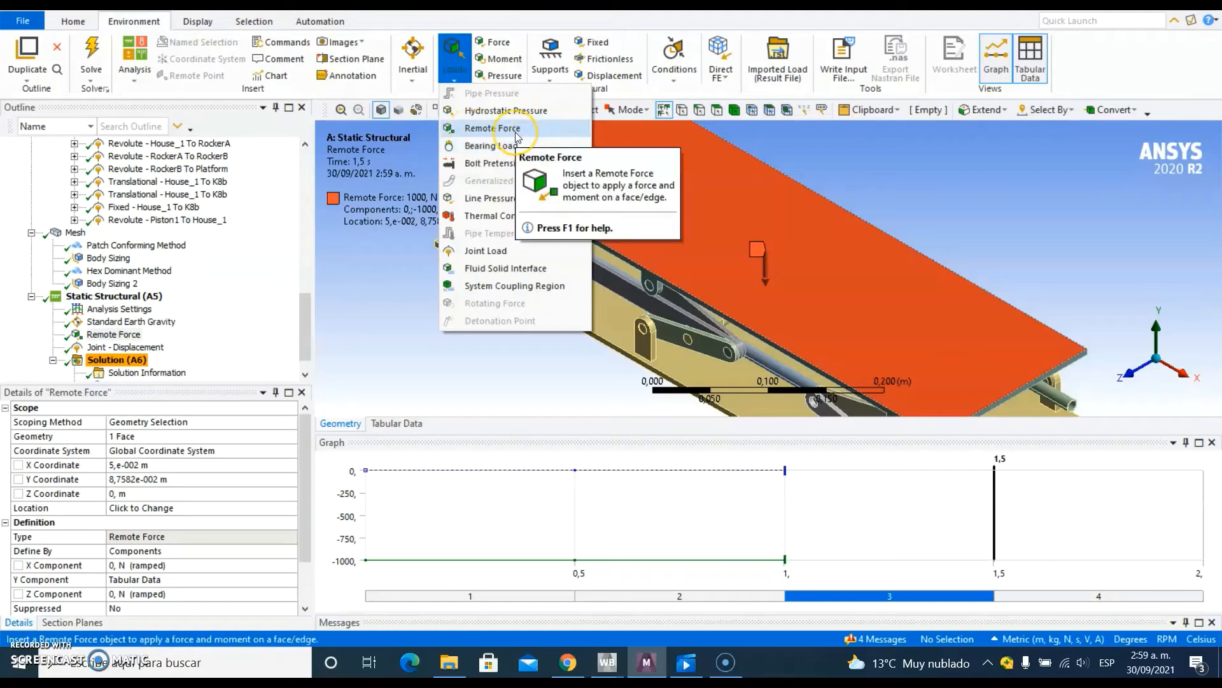
left_click_drag(517, 137, 865, 299)
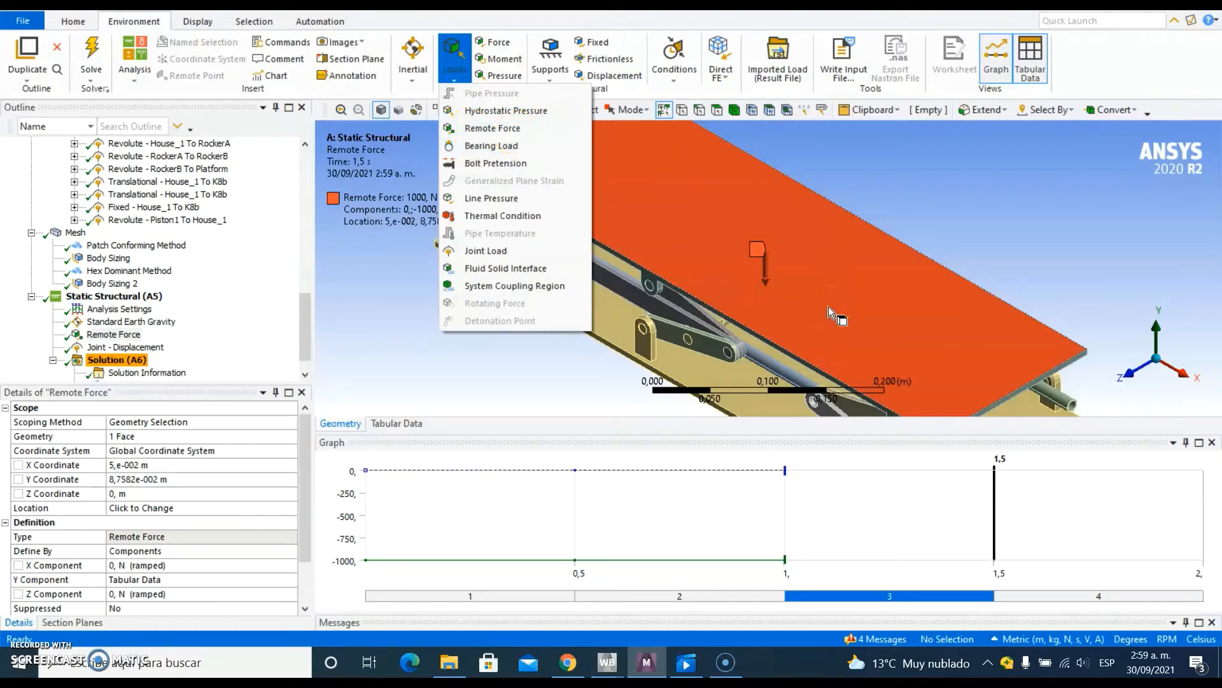
left_click(385, 357)
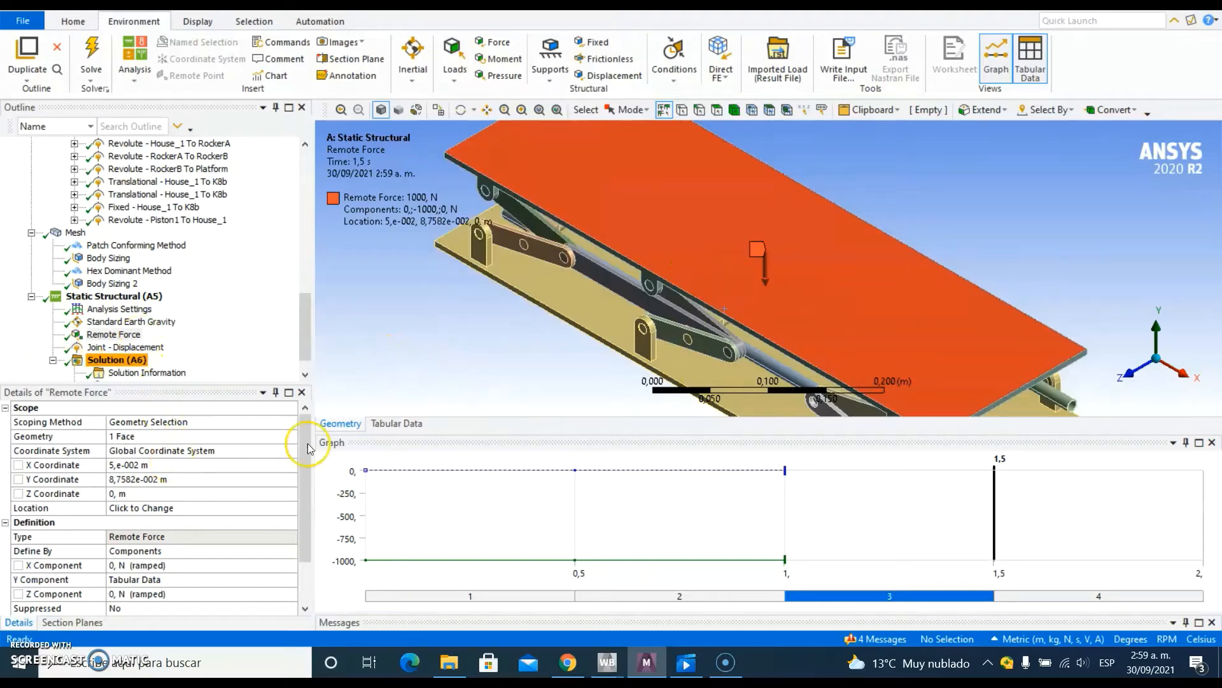
Review the Remote Force's location coordinates and component settings, and check its Define By options, keeping Components.
scroll(203, 468, "down", 1)
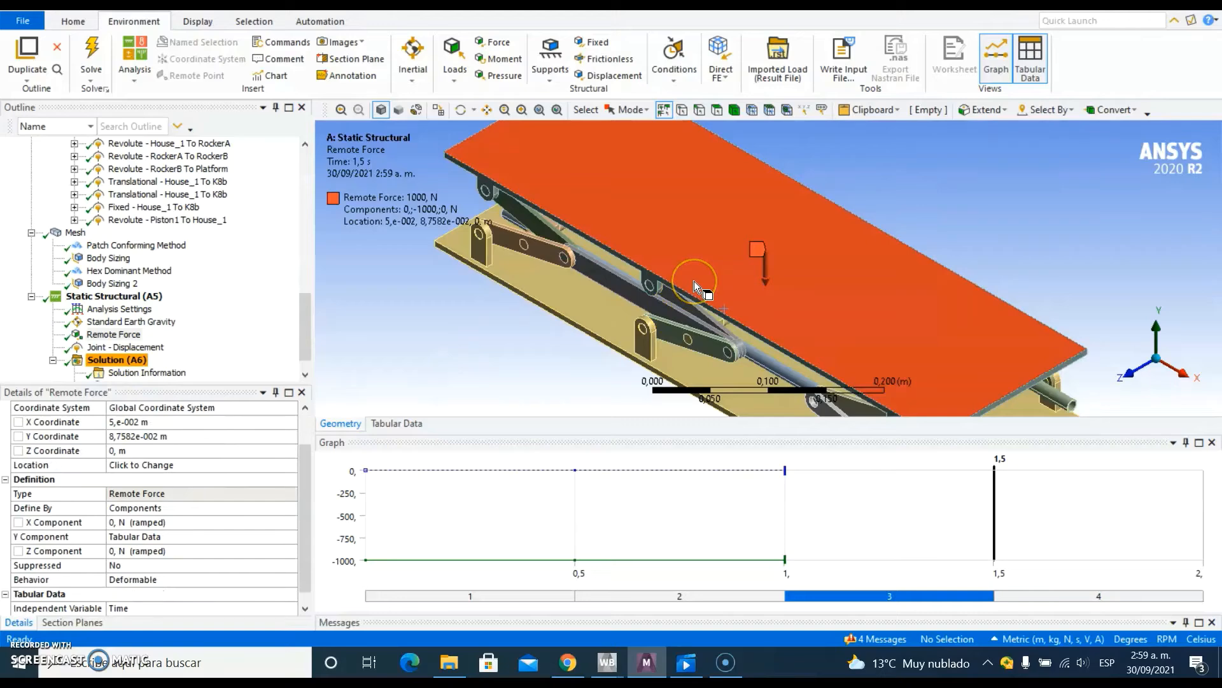
mouse_move(694, 281)
left_mouse_down()
mouse_move(694, 299)
mouse_move(662, 289)
left_mouse_up()
scroll(267, 463, "down", 1)
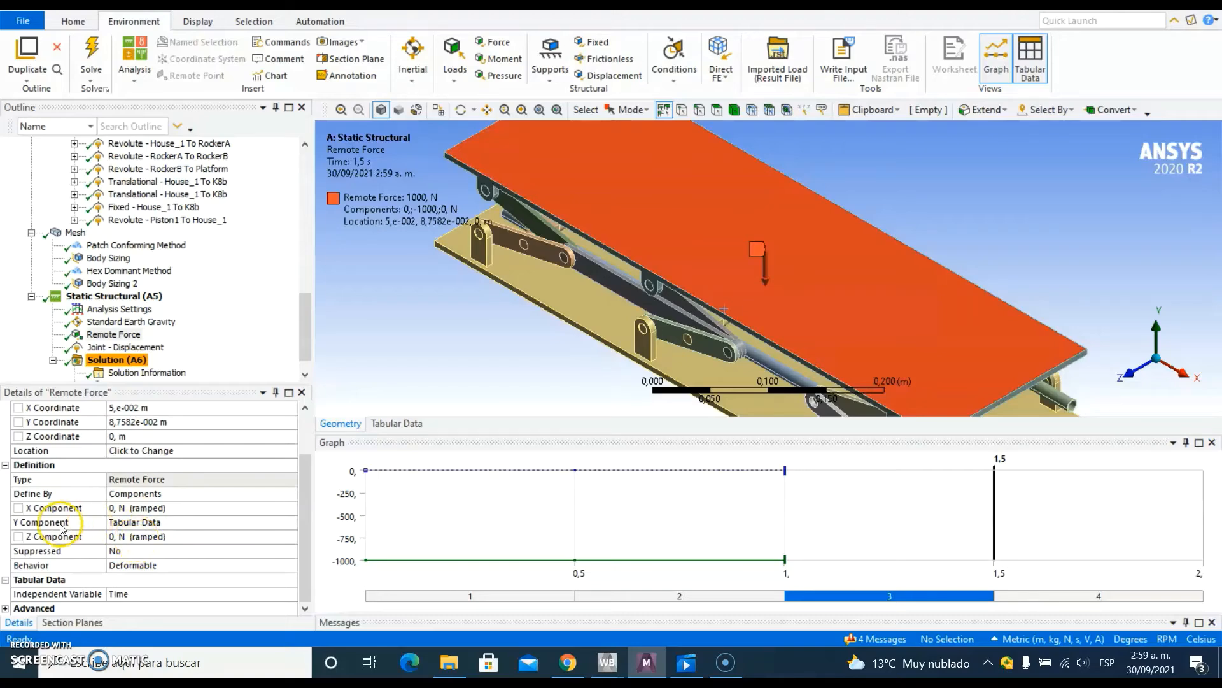
left_click(175, 494)
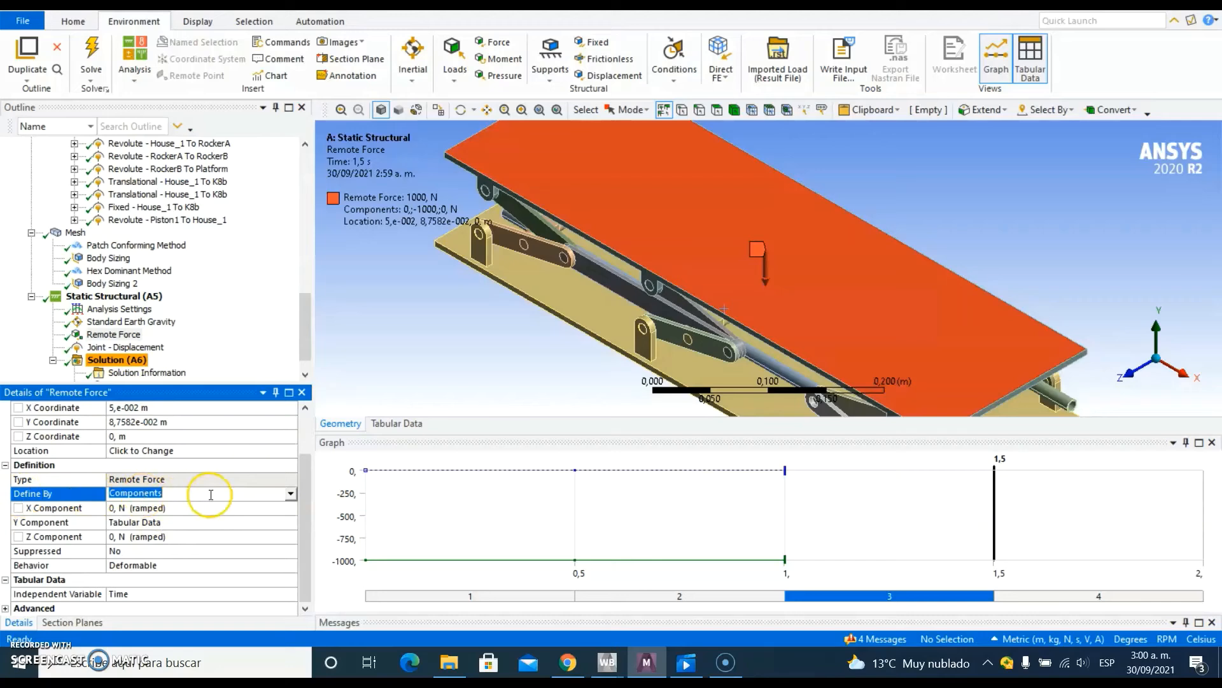
left_click(289, 494)
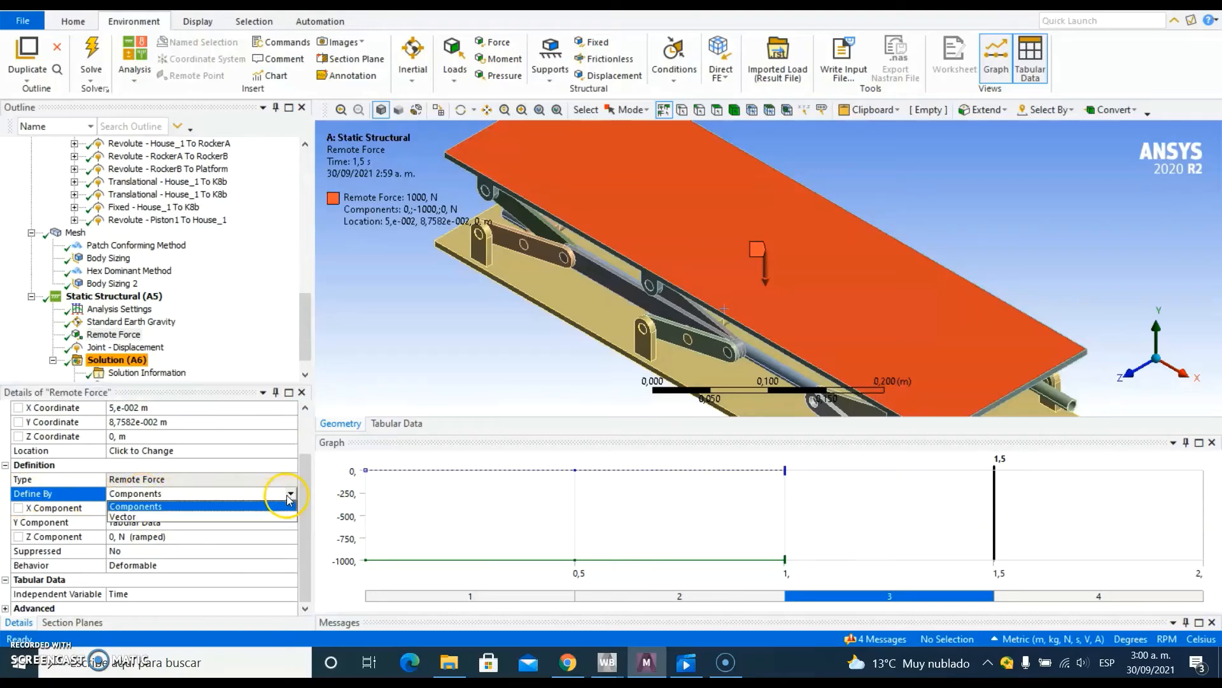
left_click(200, 507)
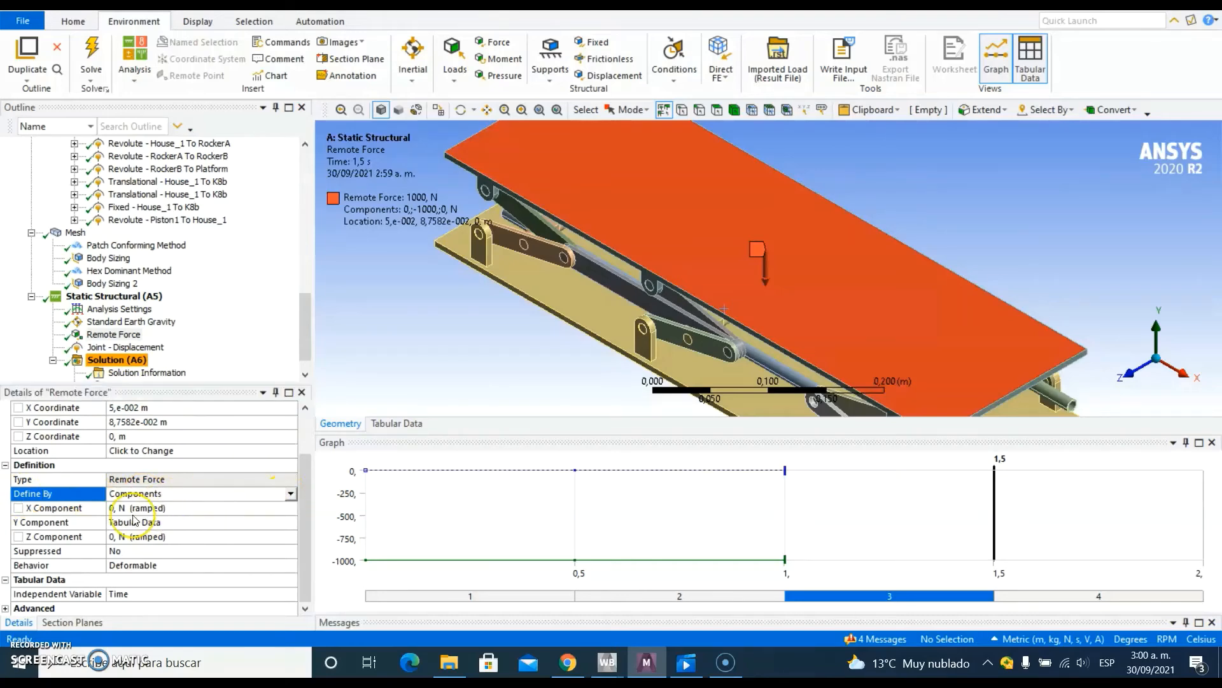
Check the Remote Force's Y Component input options and tabular data, and inspect the force direction in the front view.
left_click(273, 525)
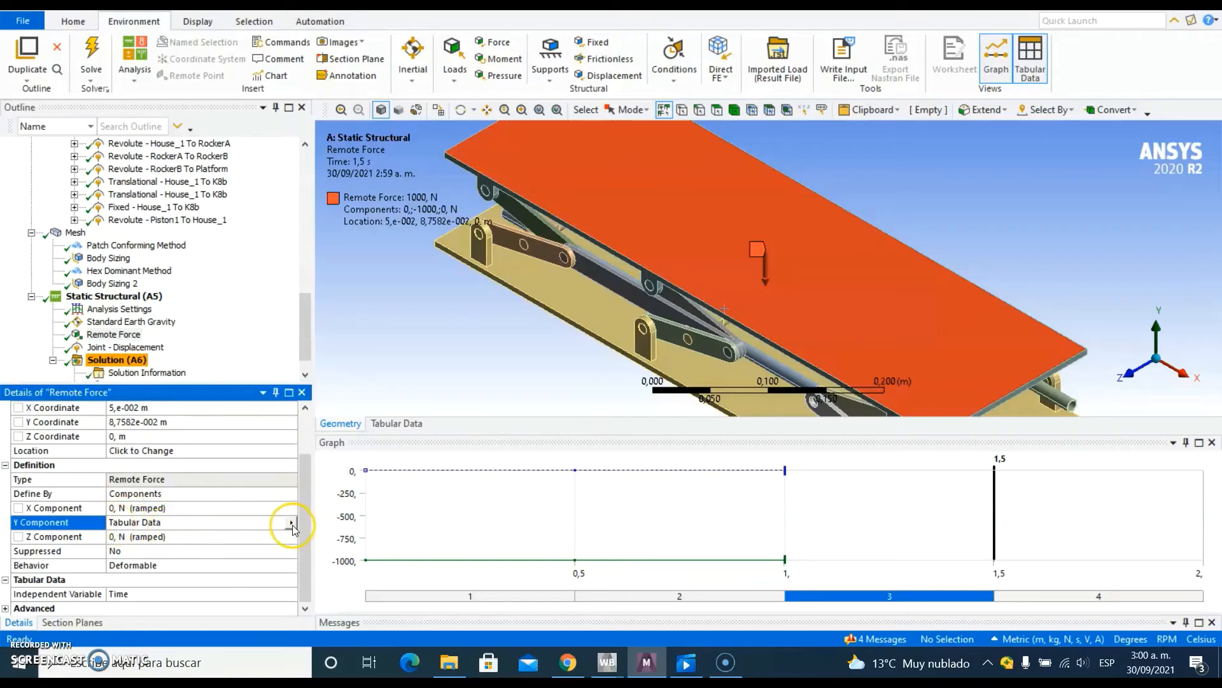
left_click(292, 523)
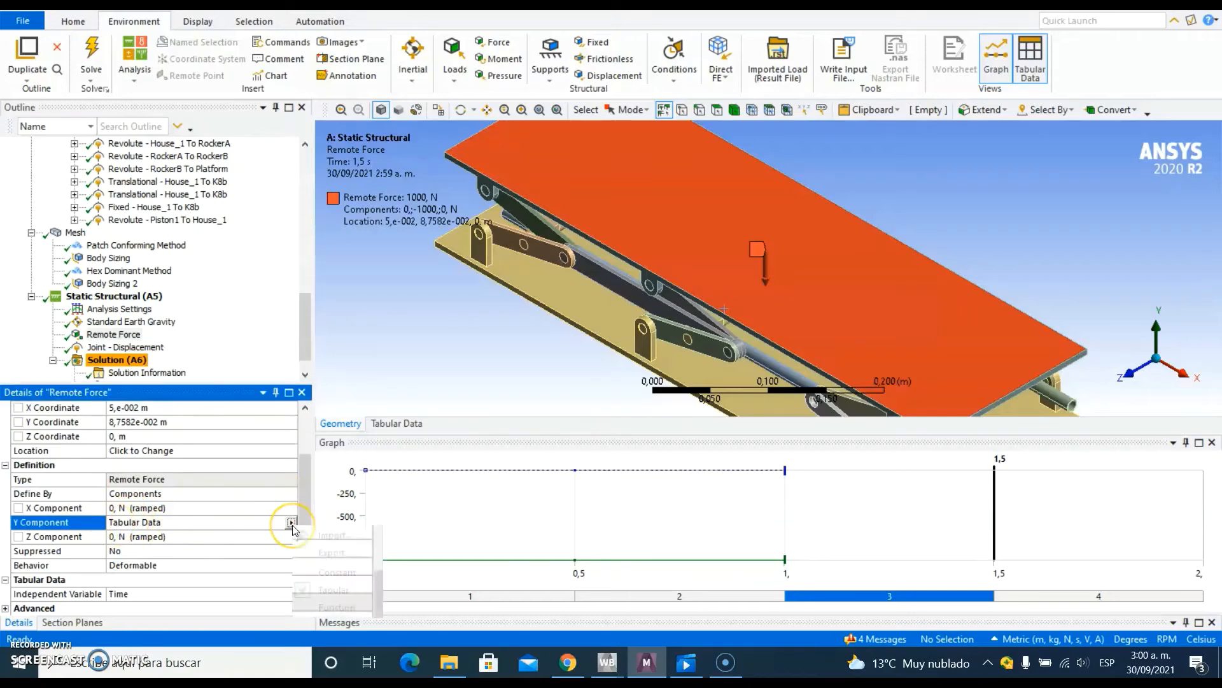
left_click(390, 431)
left_click(396, 424)
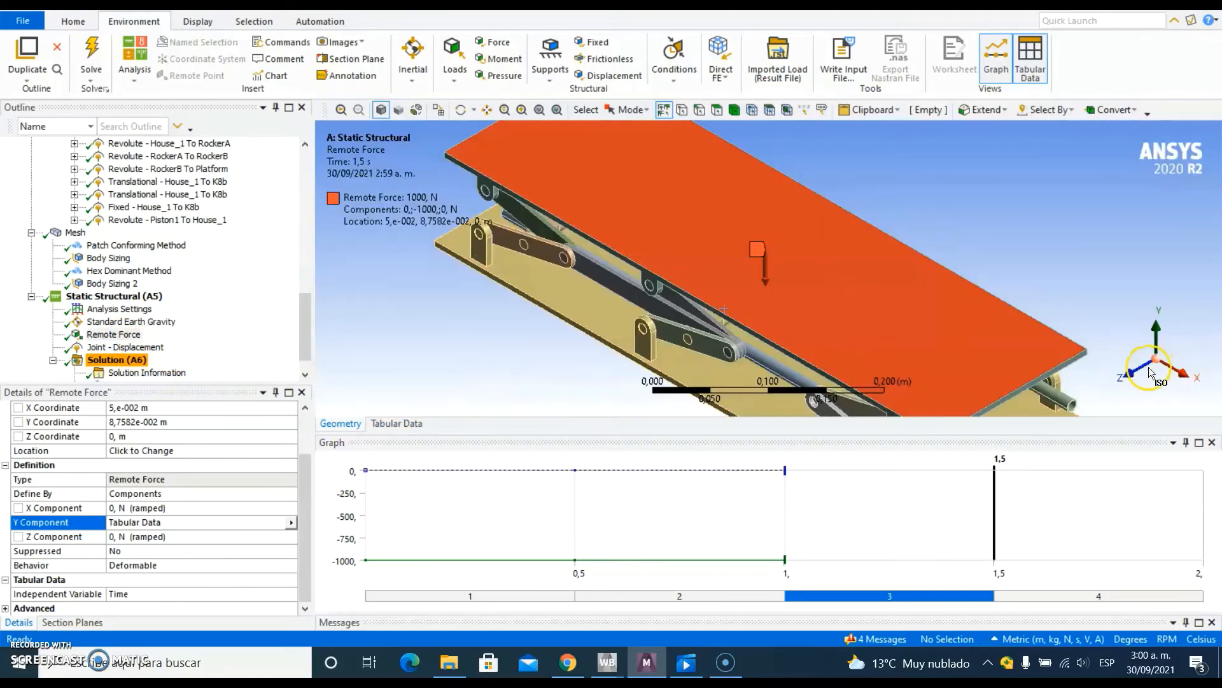
left_click(1159, 322)
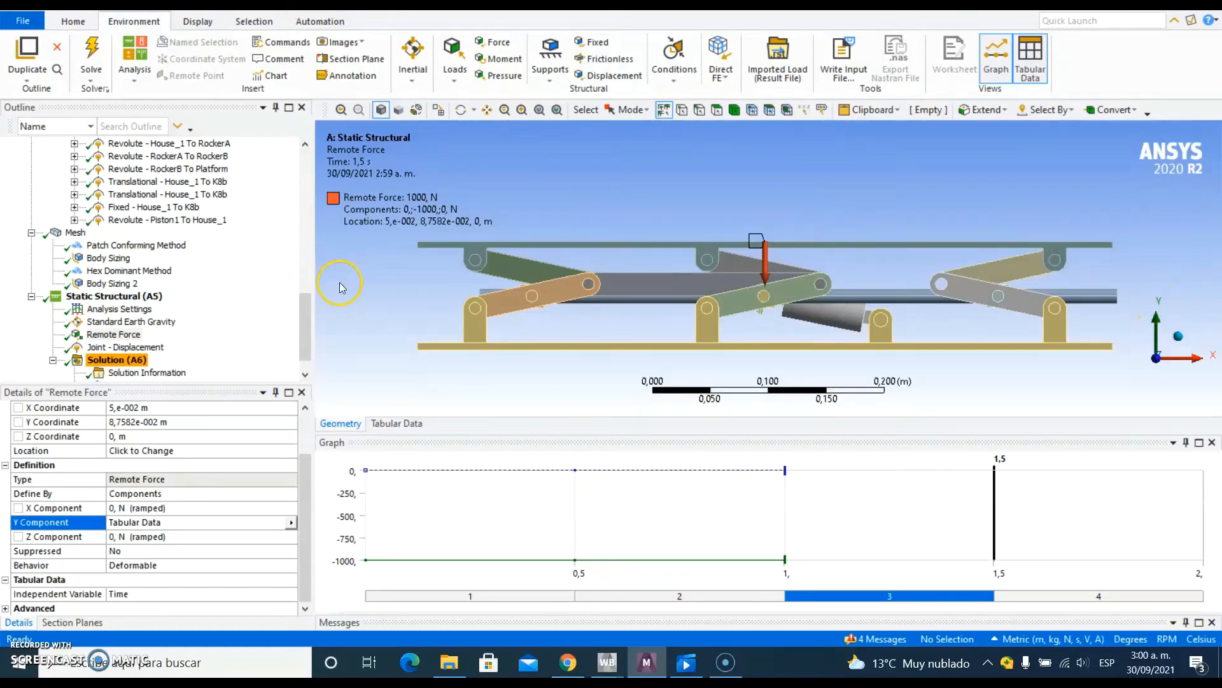
left_click(394, 425)
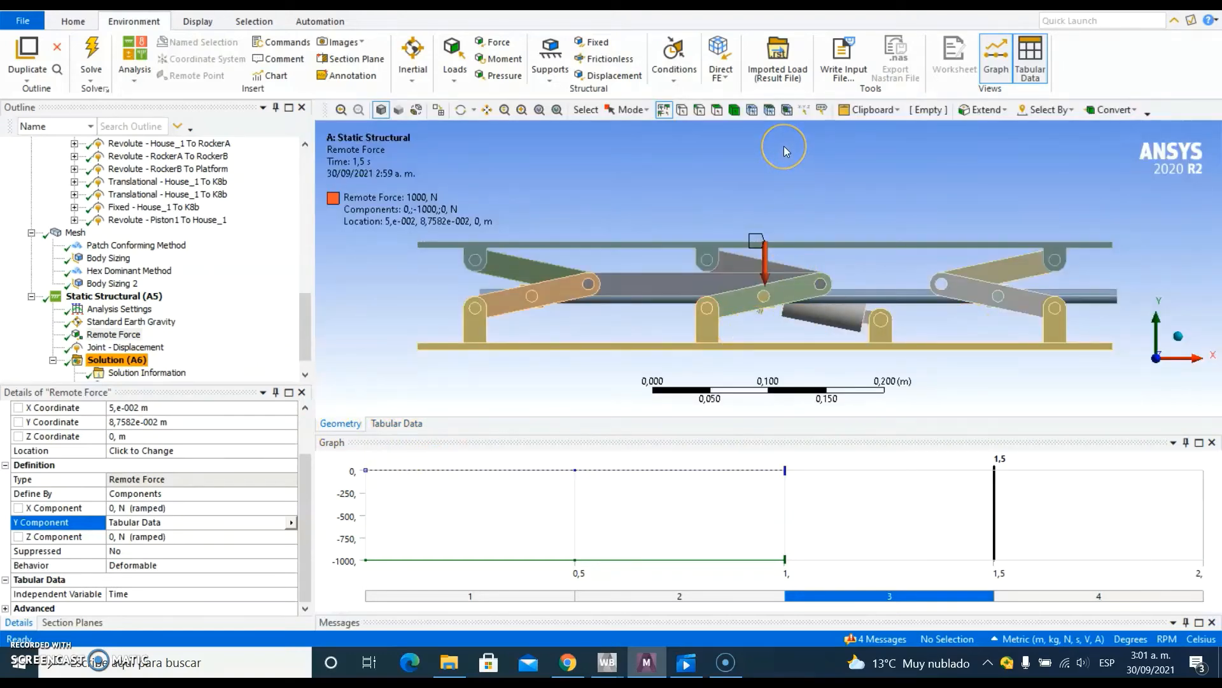
scroll(784, 147, "down", 2)
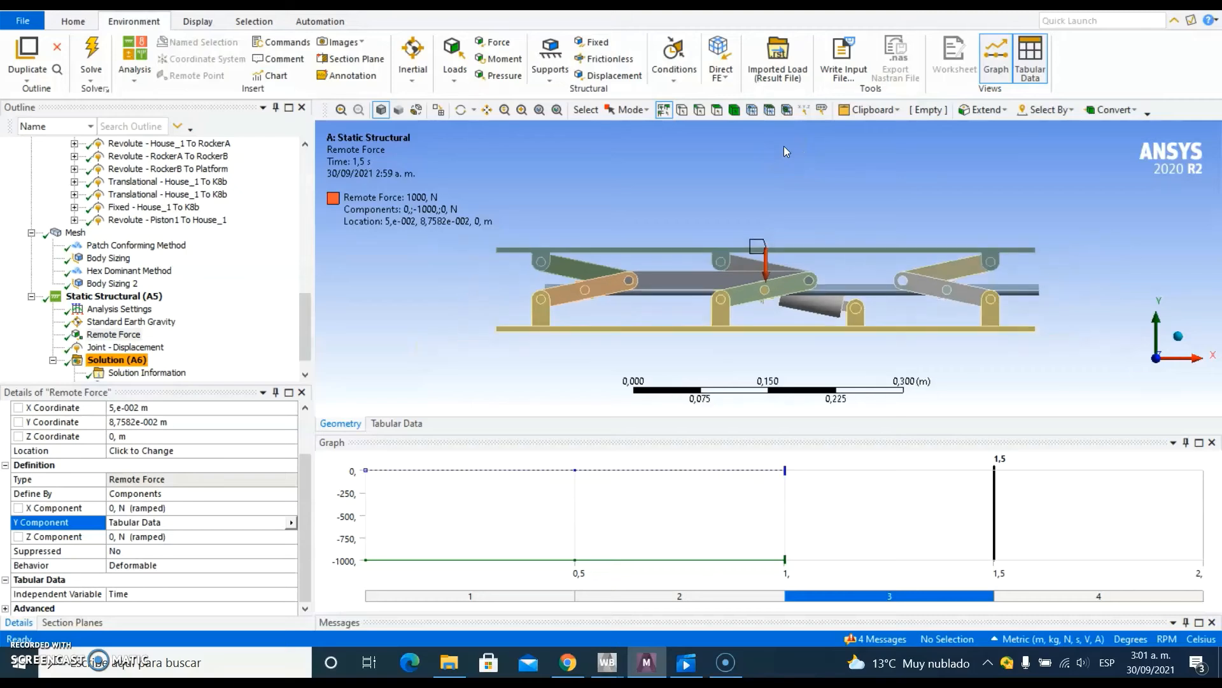
middle_click_drag(784, 146, 768, 159, "ctrl")
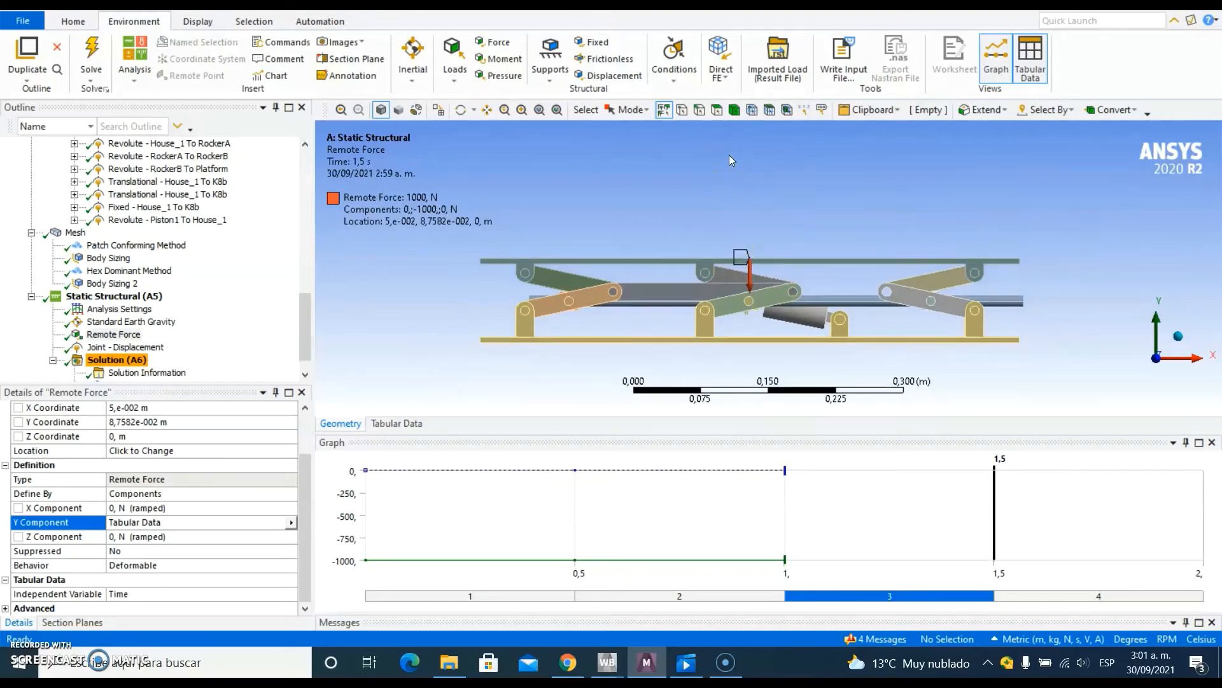
Examine the Joint - Displacement load on the piston and locate Joint Load among the available load types.
left_click(139, 348)
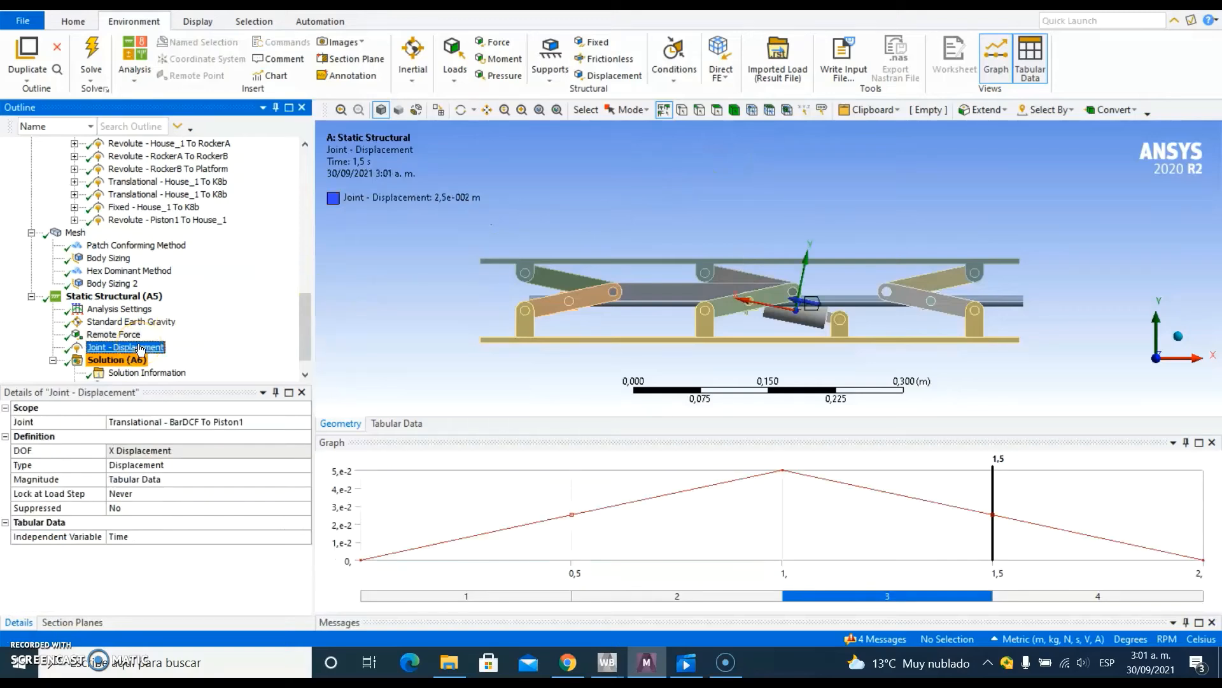
left_click(633, 342)
scroll(790, 327, "up", 3)
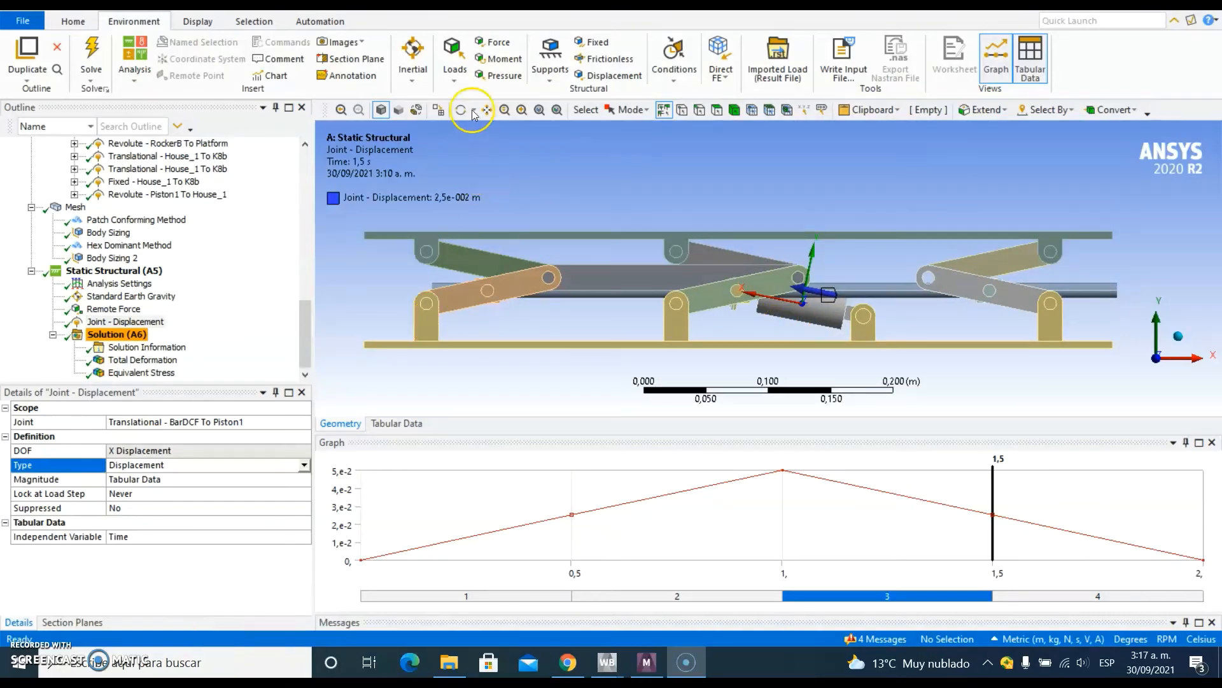
left_click(462, 88)
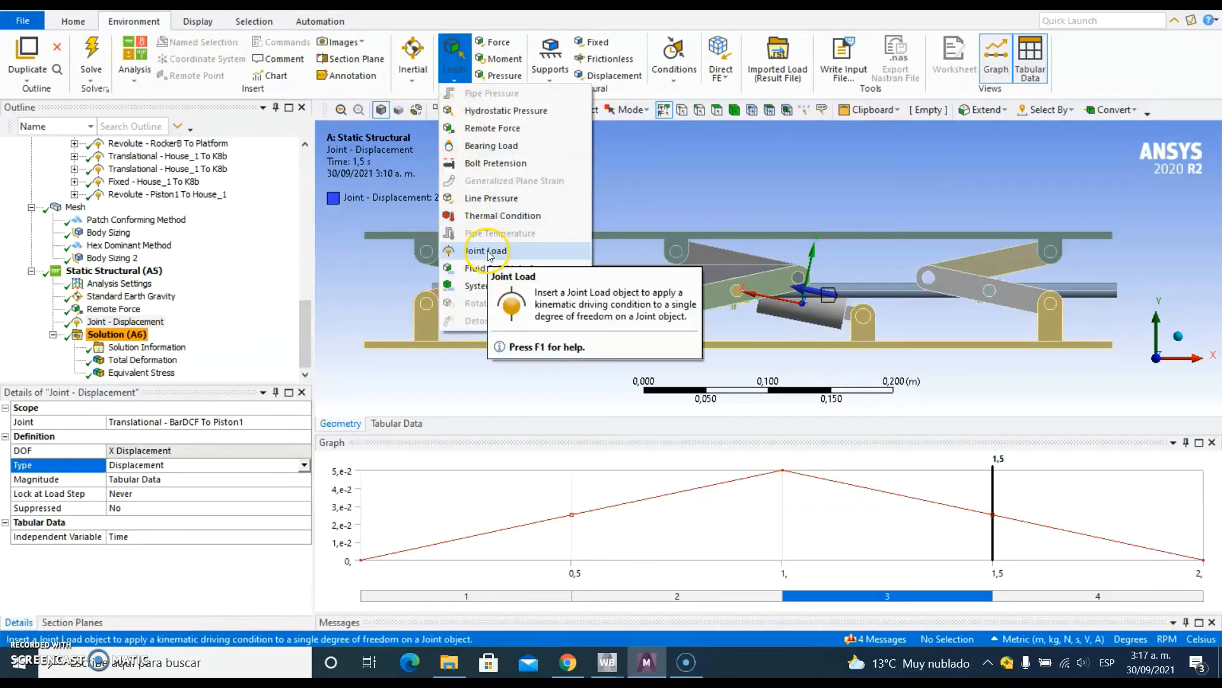
left_click(353, 279)
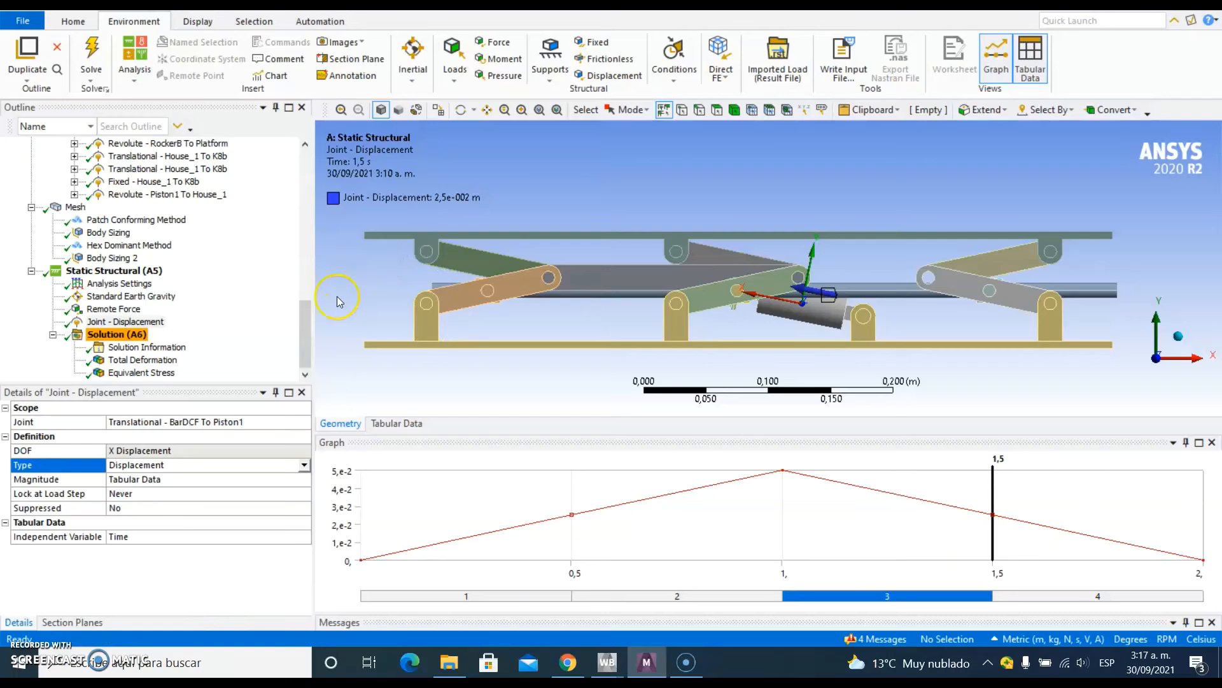
Check the joints available for the Joint - Displacement load, keeping Translational - BarDCF To Piston1, and compare with the joints in the model tree.
left_click(292, 422)
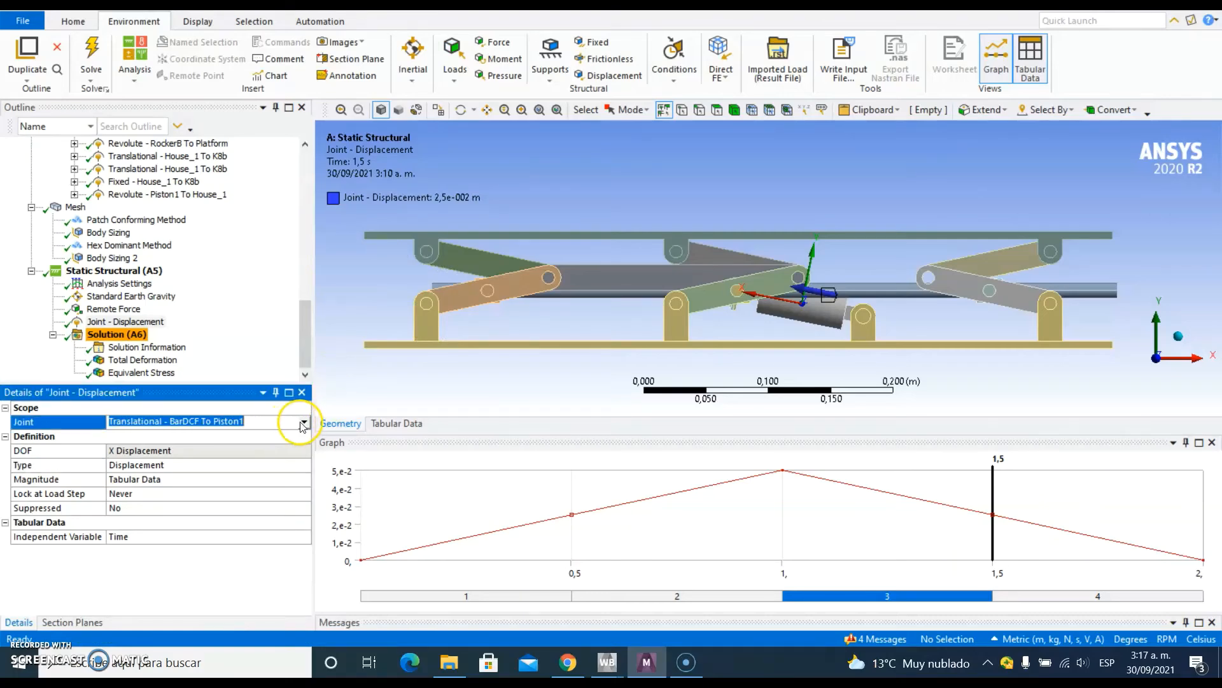
left_click(303, 423)
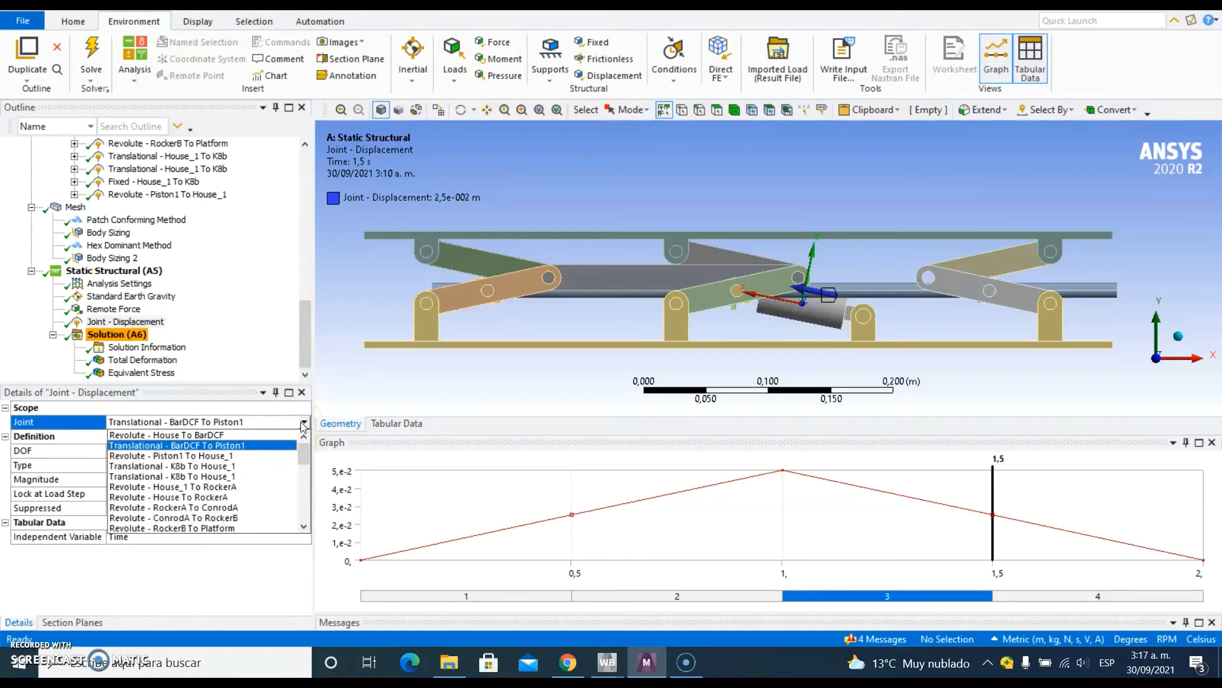
left_click(221, 447)
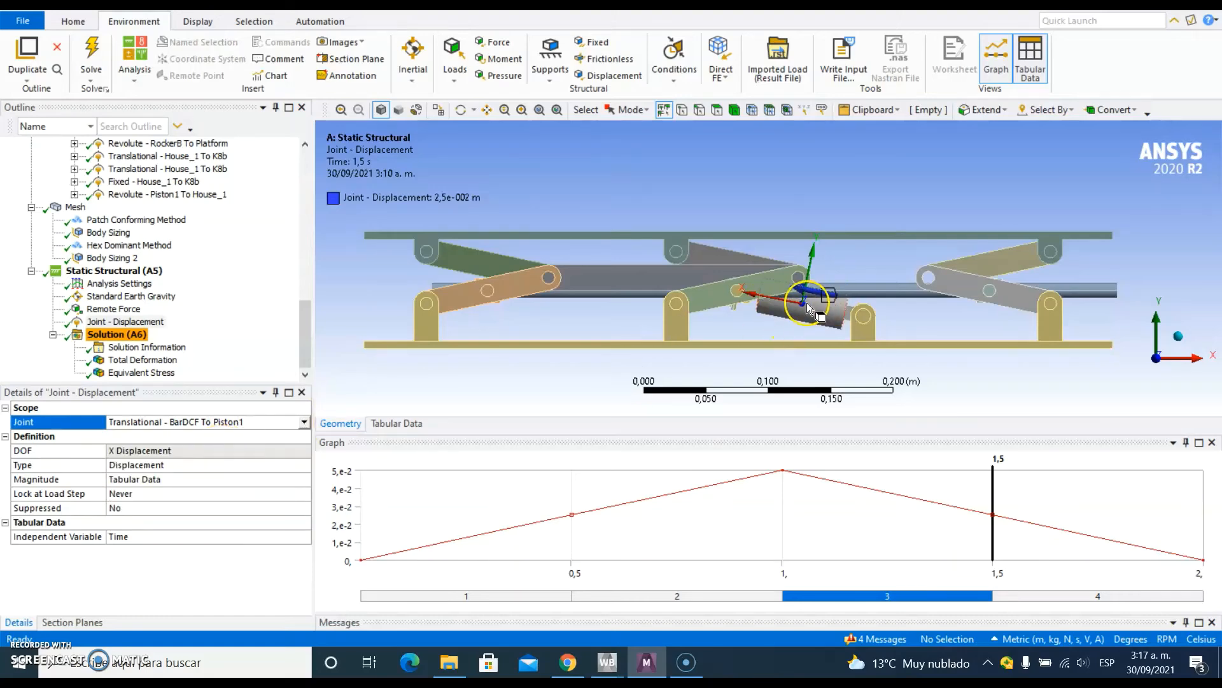
scroll(248, 289, "up", 15)
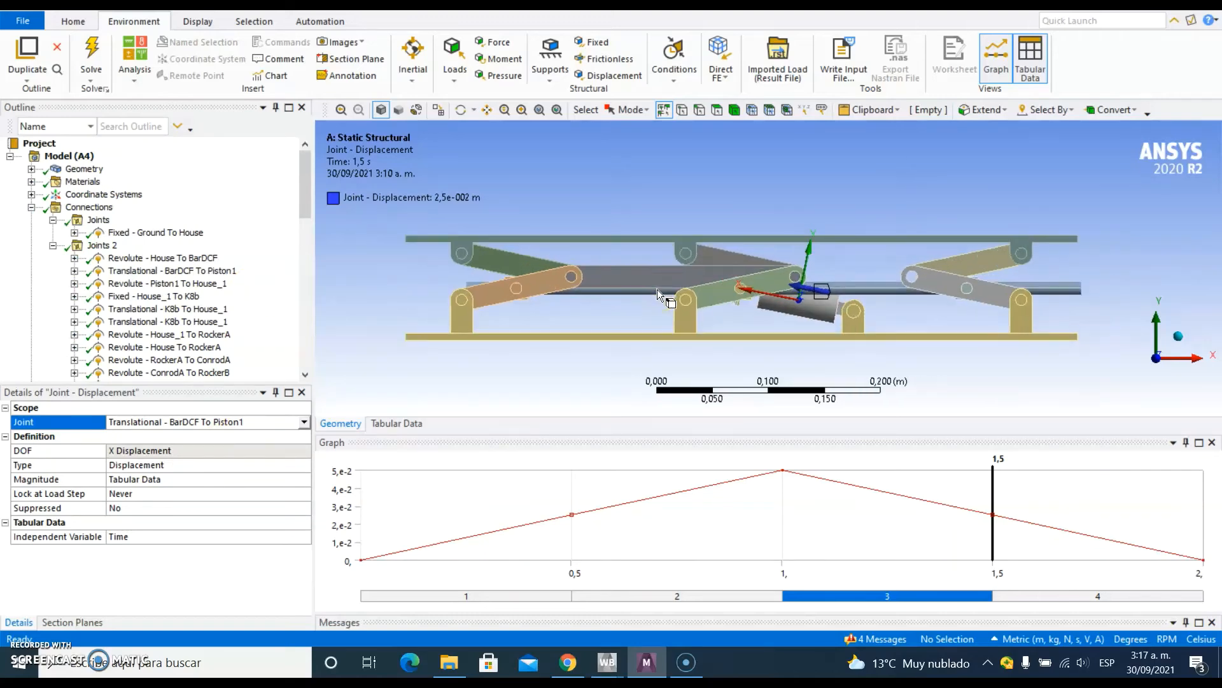
scroll(155, 300, "down", 15)
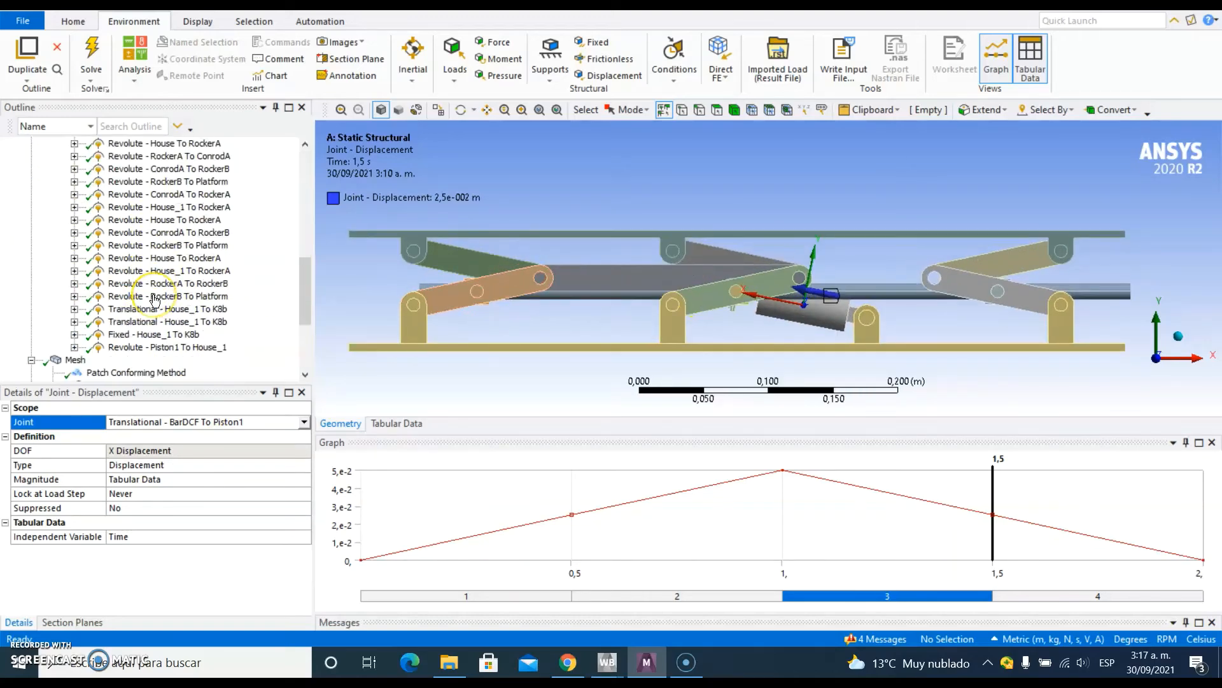
Check the Joint - Displacement load's DOF and Type options, keeping Displacement, and examine its tabular displacement values over time.
left_click(174, 451)
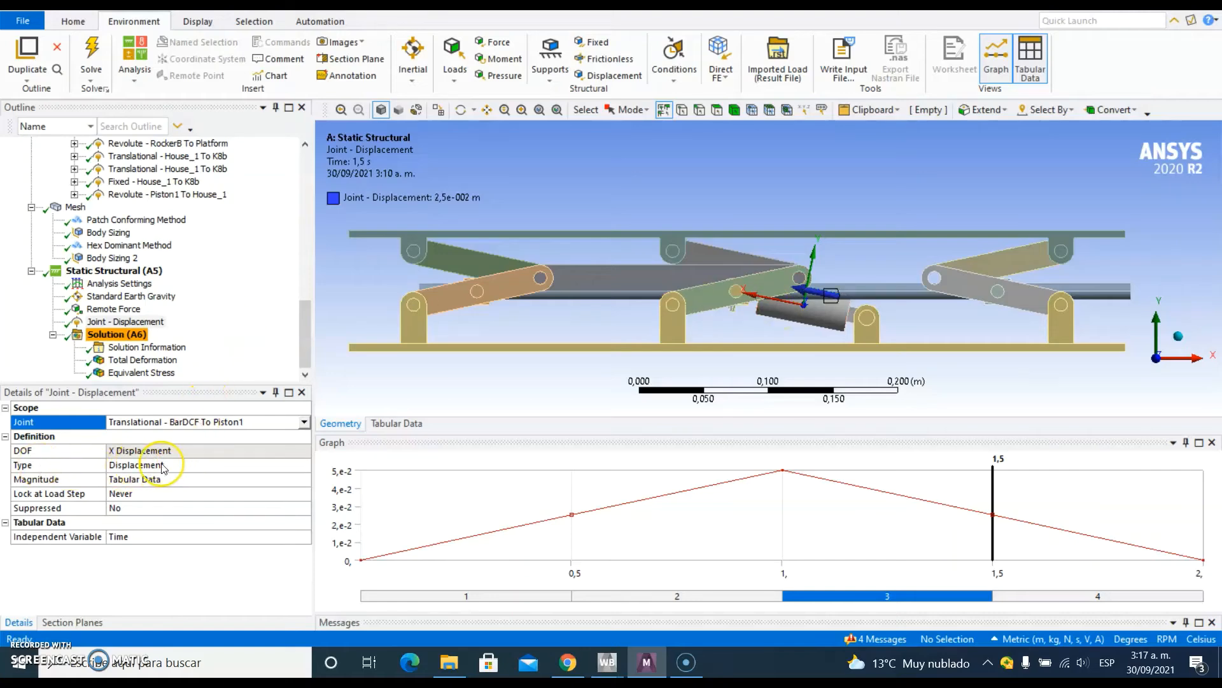
left_click(289, 465)
left_click(305, 466)
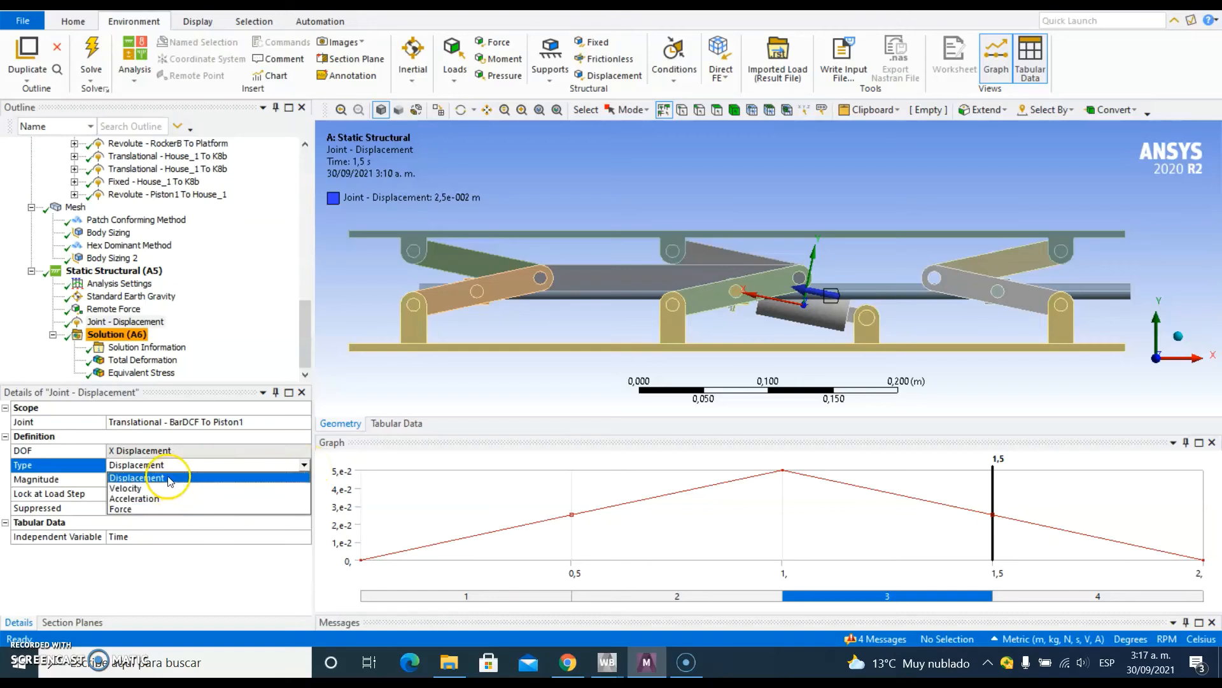
left_click(205, 480)
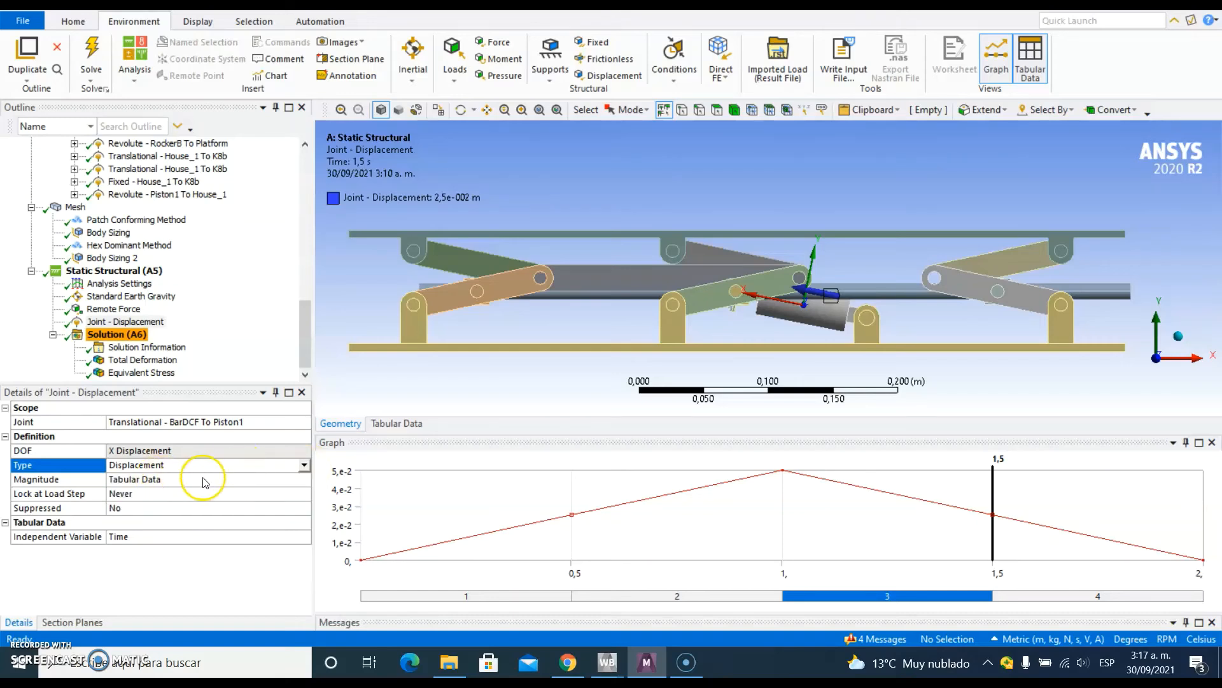
left_click(396, 422)
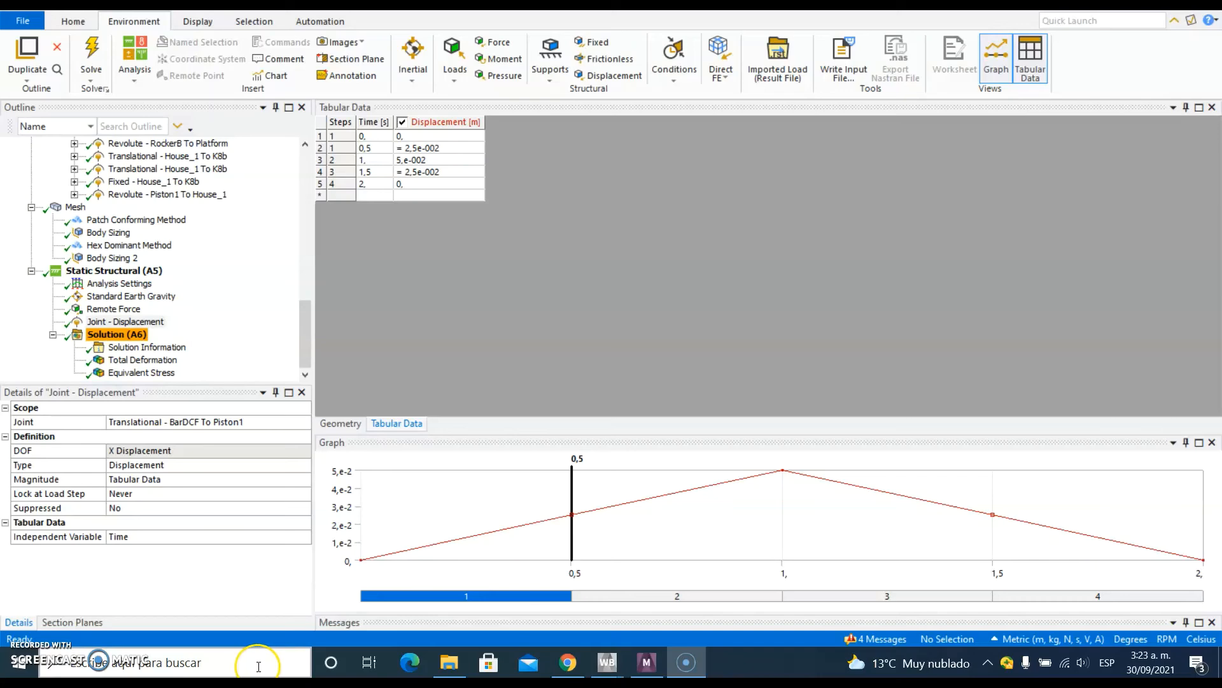
Review the deformation and stress result types available for the Solution, locating Total deformation and Equivalent (von-Mises) stress.
left_click(118, 334)
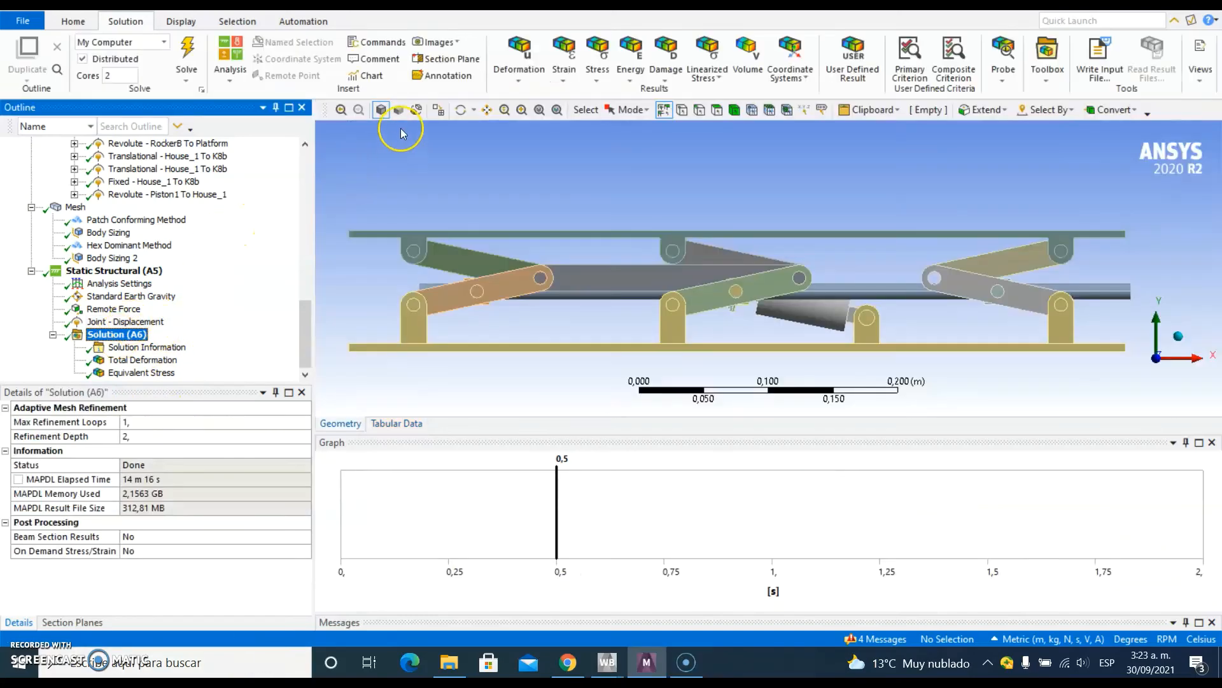
left_click(517, 75)
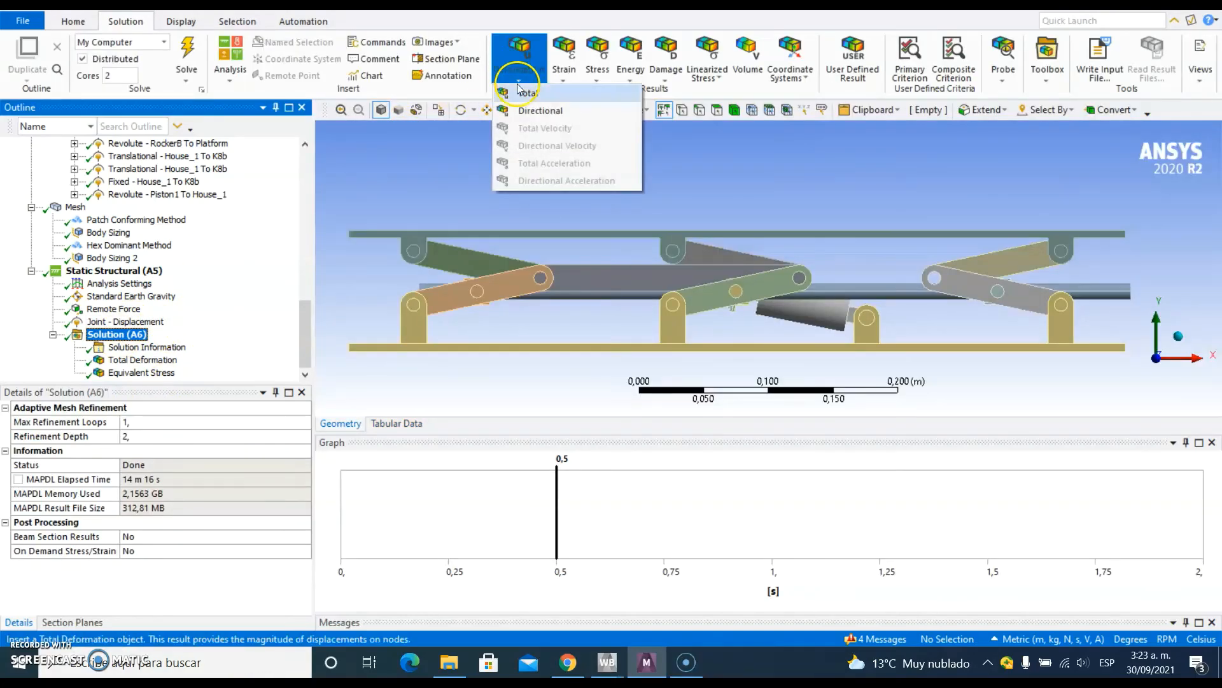
left_click(604, 70)
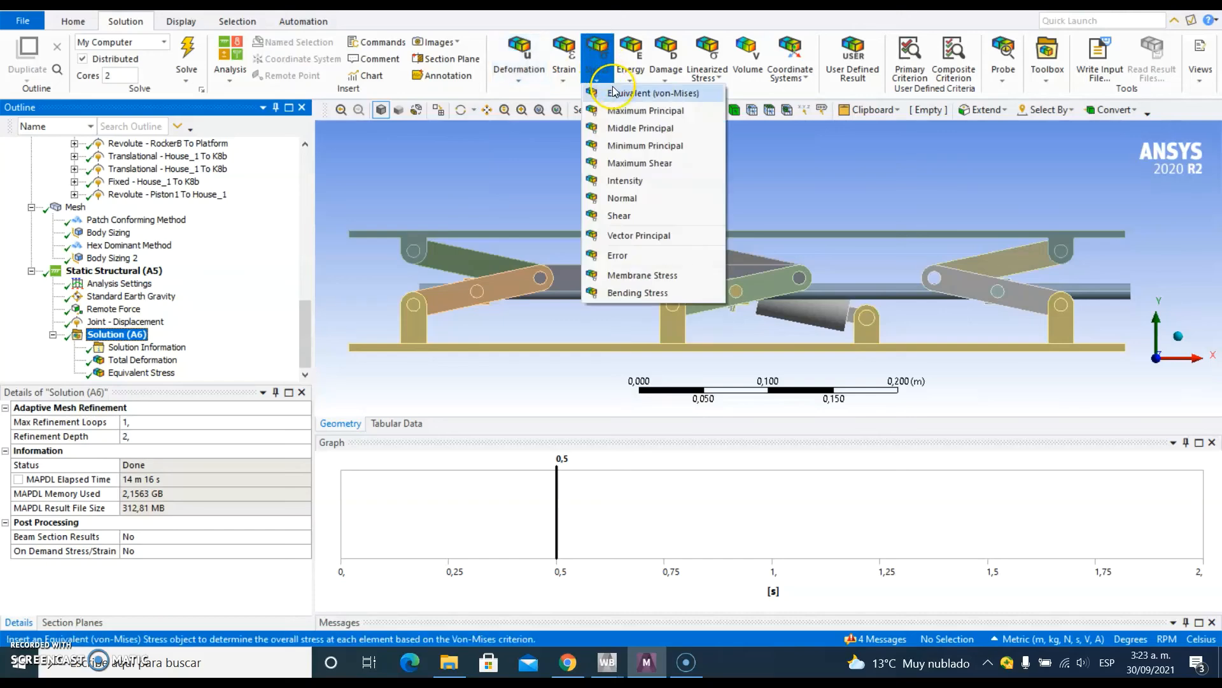
left_click(487, 156)
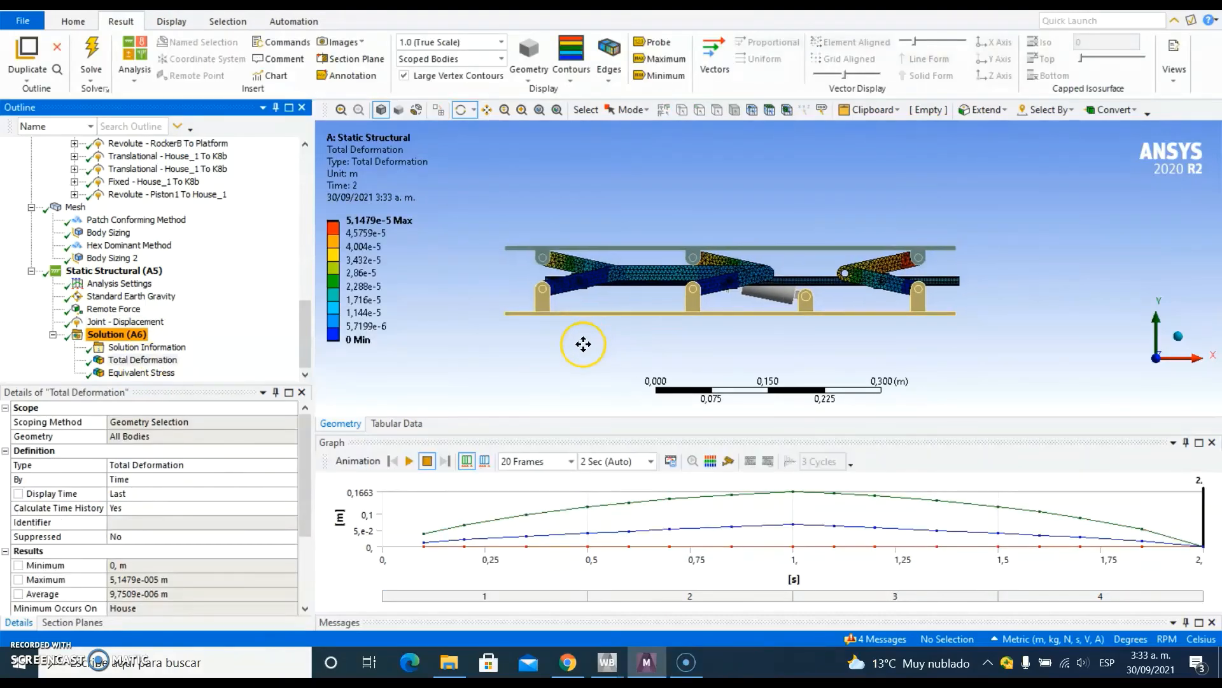
Animate the Total Deformation result and inspect the lift table's motion from several angles.
left_click(408, 461)
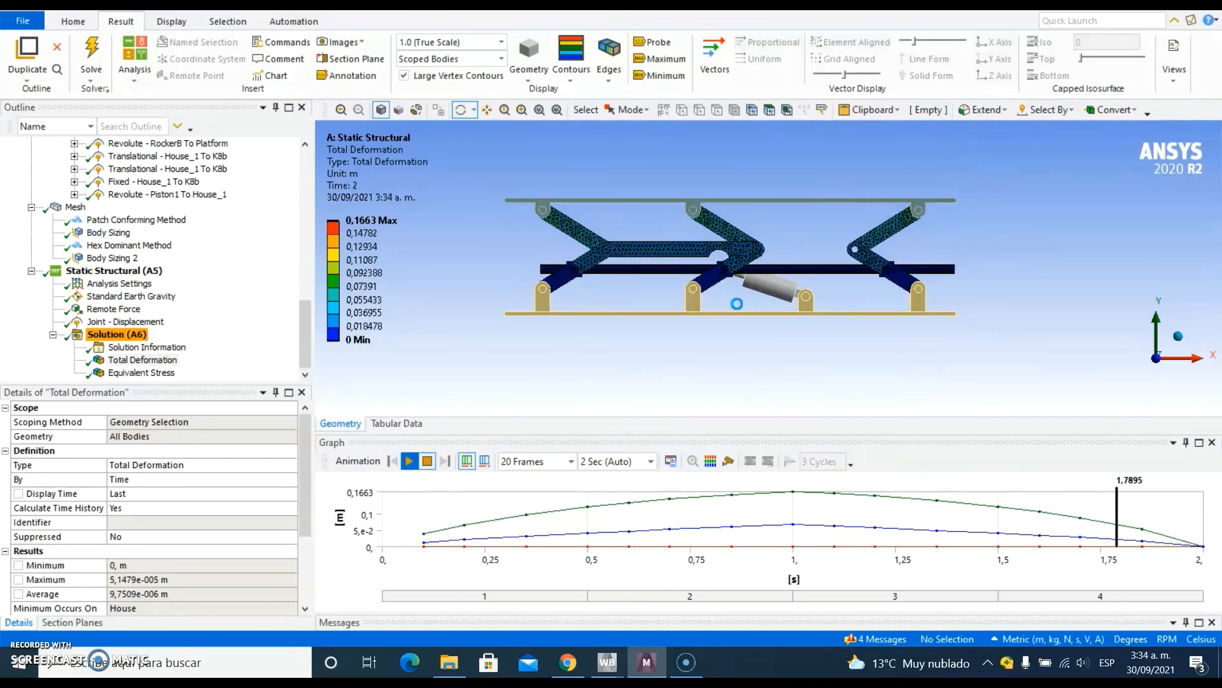
left_click_drag(732, 318, 851, 361)
scroll(731, 344, "up", 4)
scroll(851, 358, "down", 3)
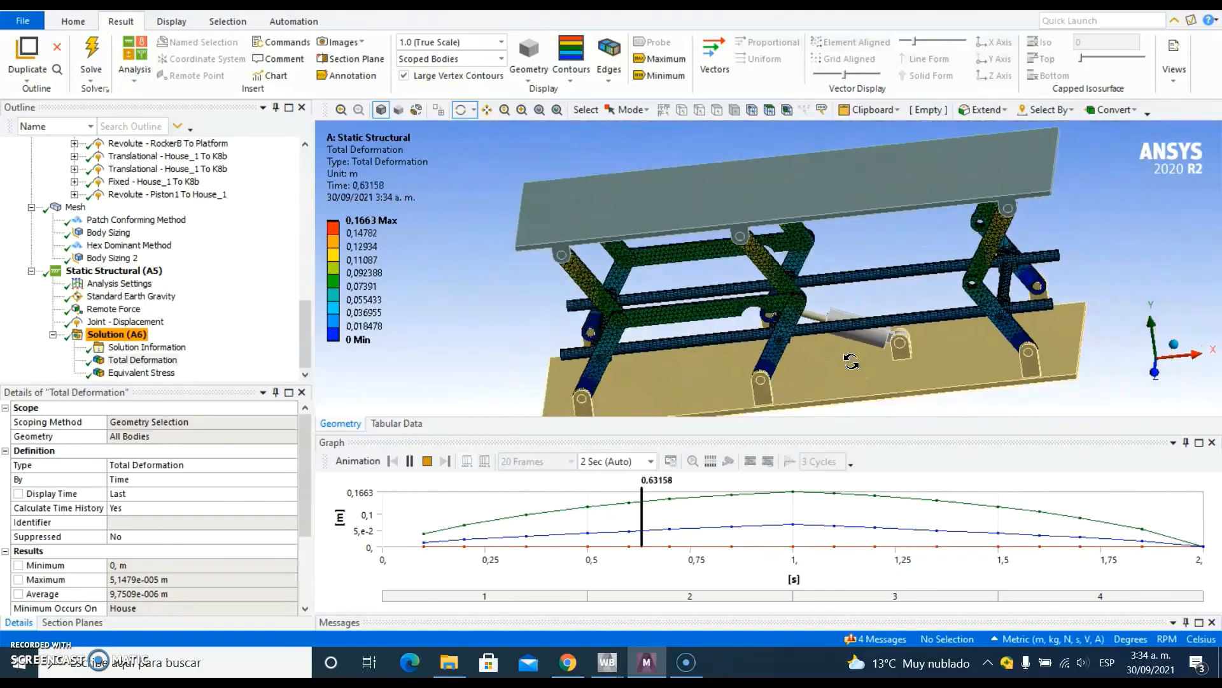
middle_click_drag(848, 363, 803, 339, "ctrl")
left_click_drag(803, 339, 1009, 335)
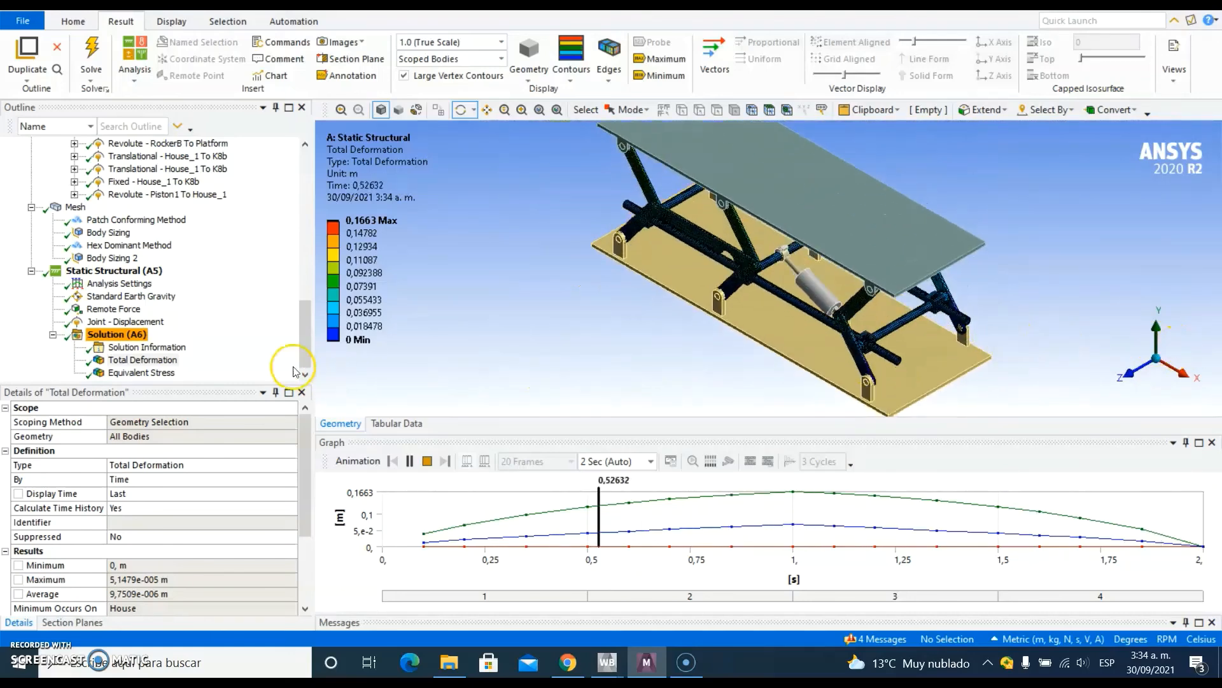
Animate the Equivalent Stress result and examine the stresses in the lift table's arms from front, isometric and oblique views.
left_click(141, 373)
left_click(1128, 373)
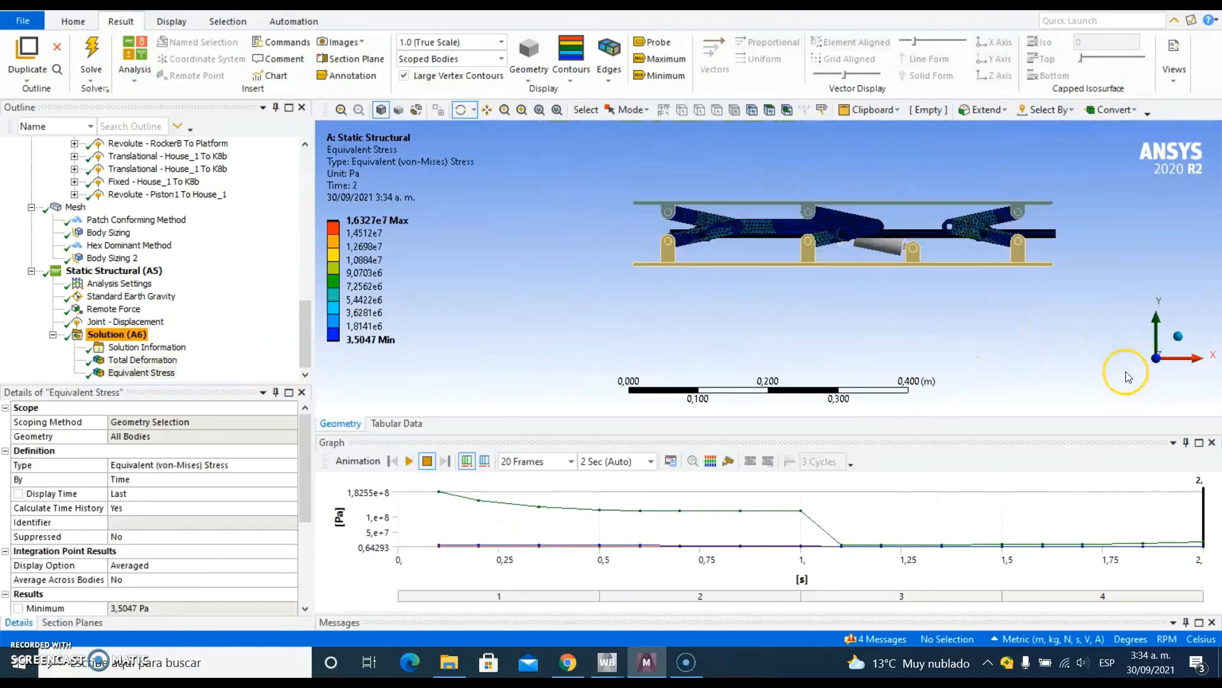
left_click(410, 462)
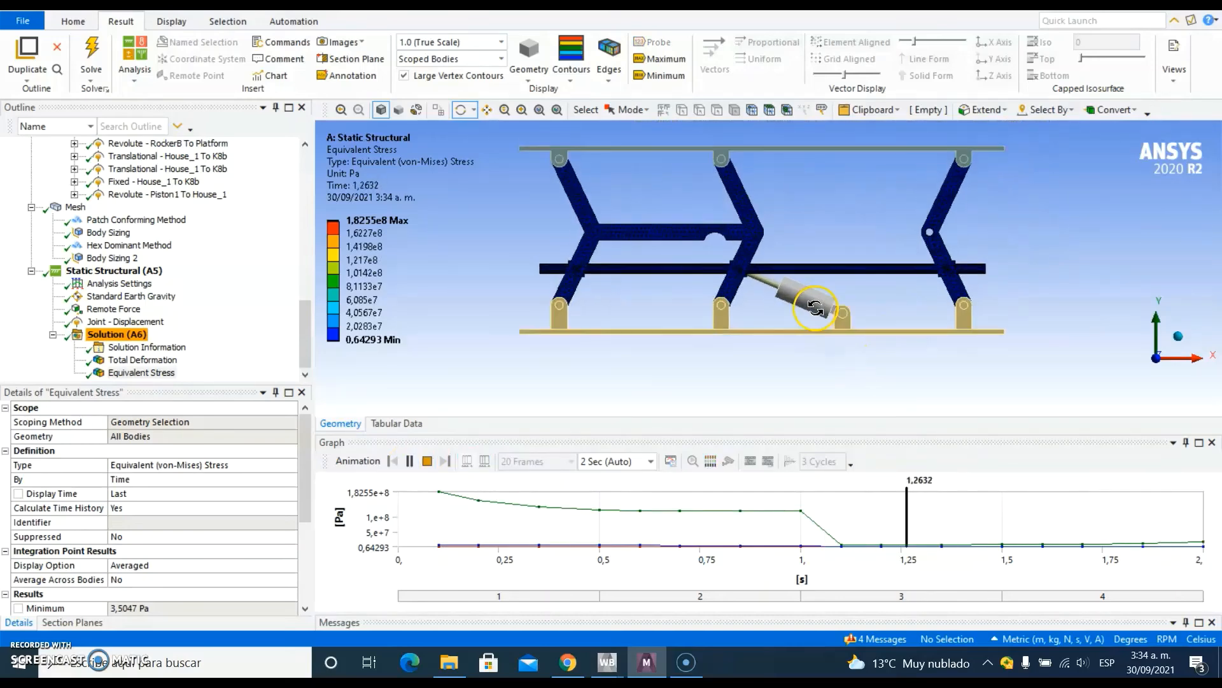
left_click(1178, 336)
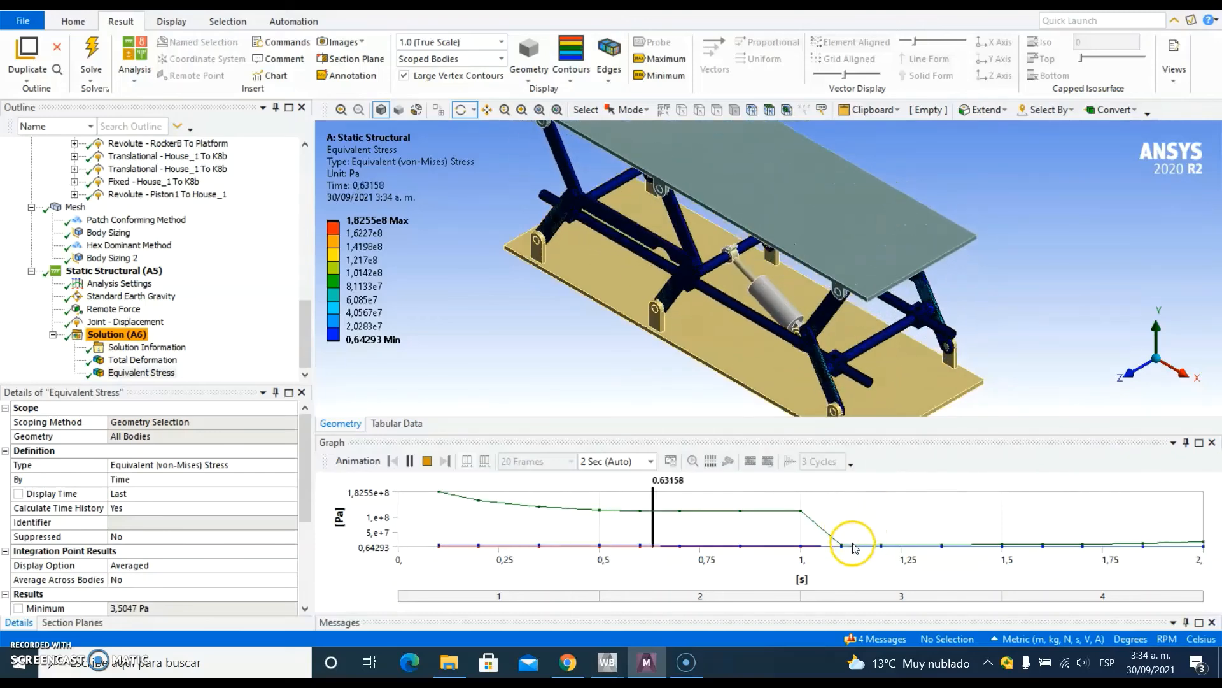
left_click(1127, 373)
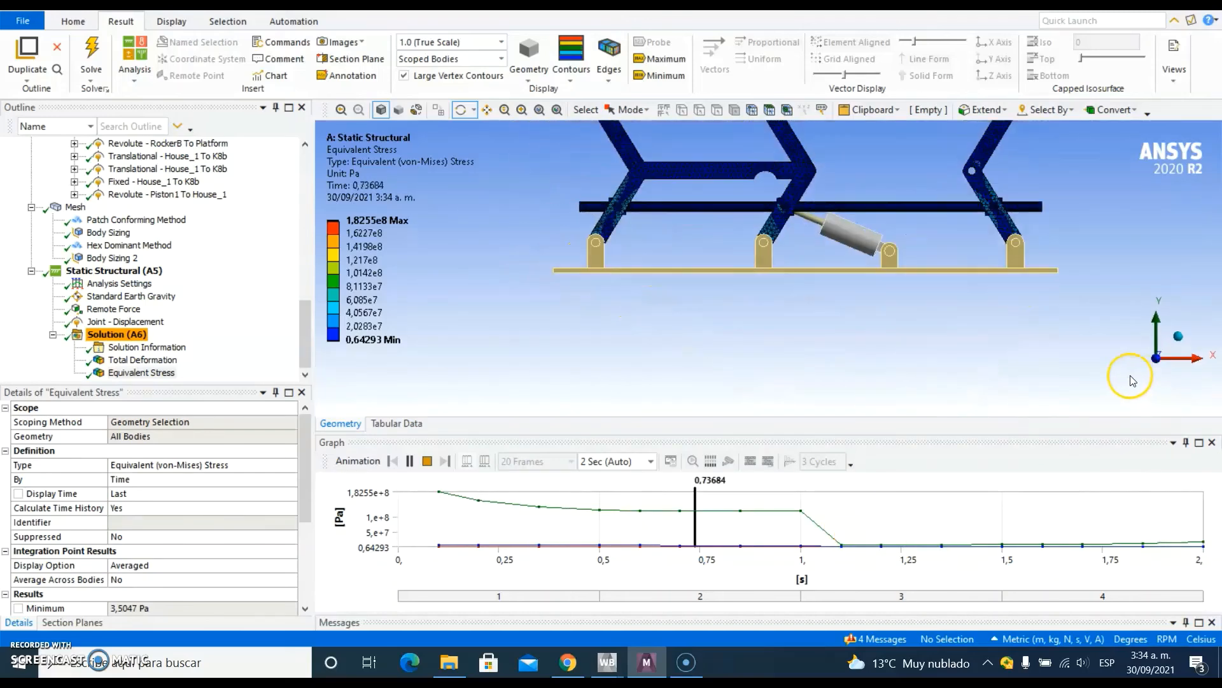
left_click_drag(494, 312, 581, 333)
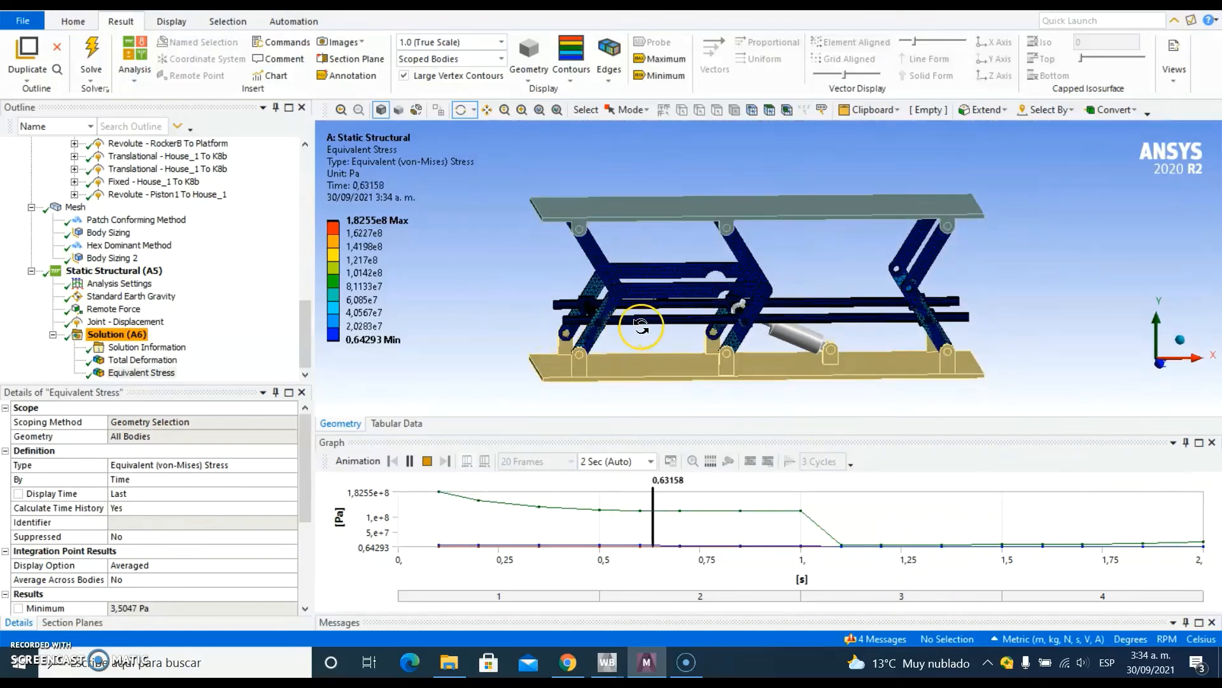
scroll(662, 324, "up", 5)
left_click_drag(681, 324, 1047, 335)
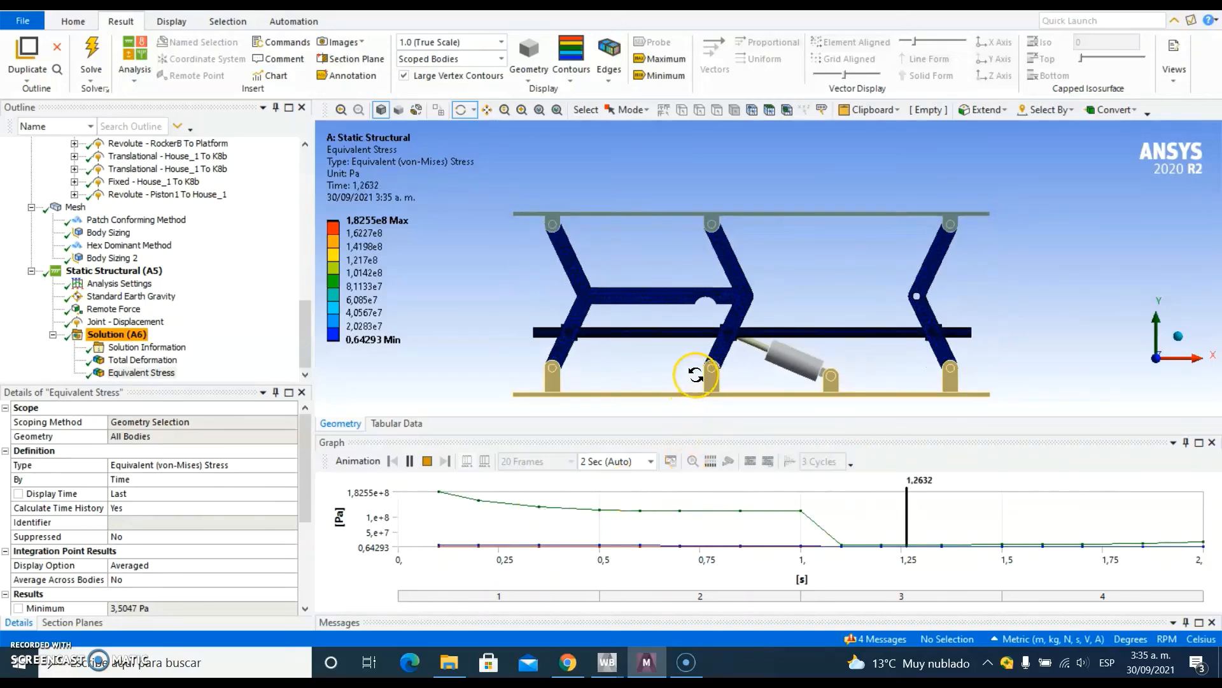
Examine the Force Convergence plot and the Solution Output options, keeping Force Convergence, and check the Solution's run details.
left_click(152, 349)
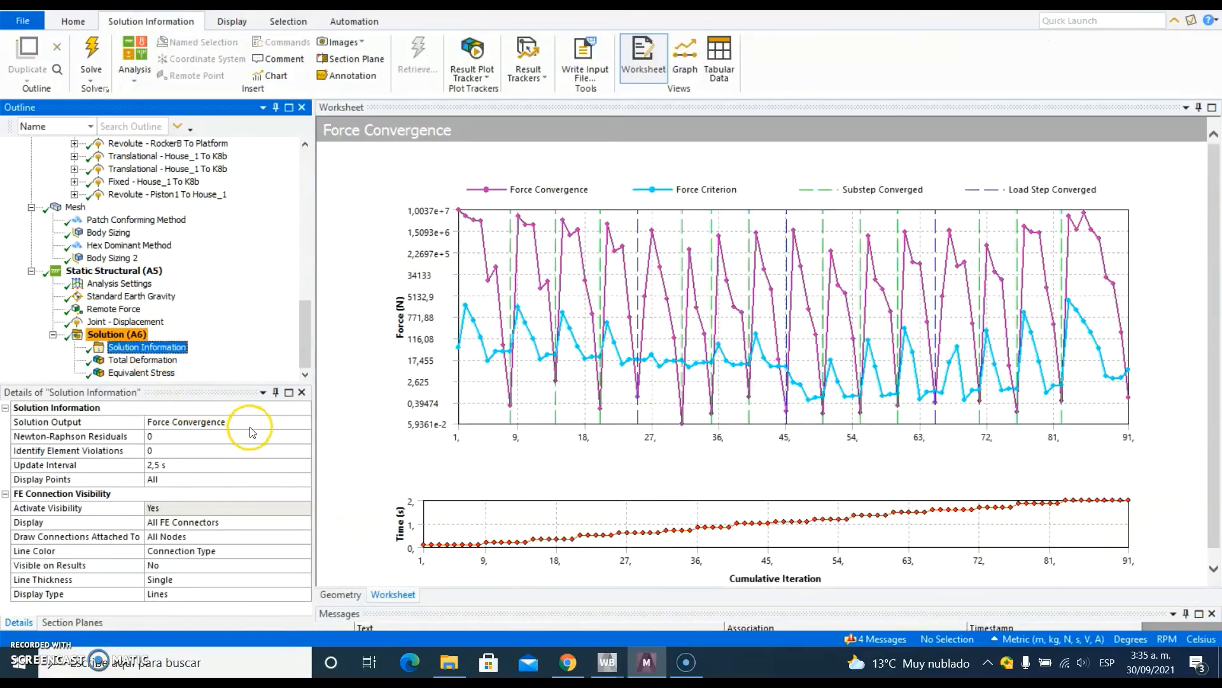
left_click(252, 423)
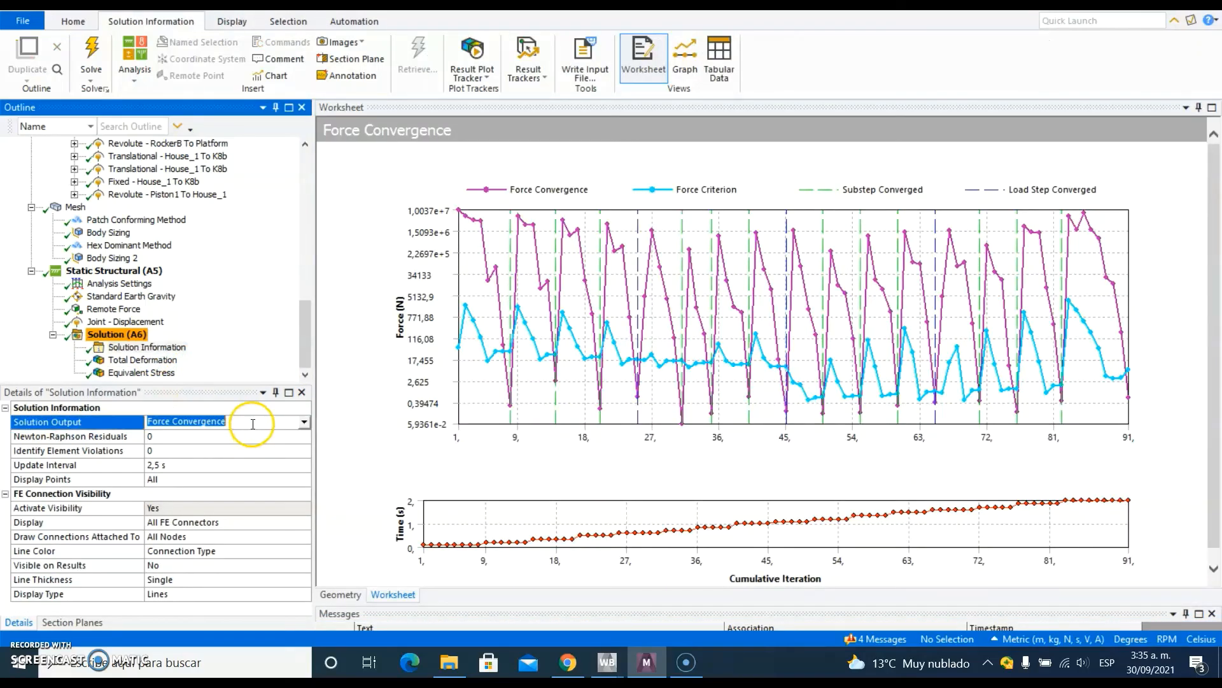
left_click(305, 423)
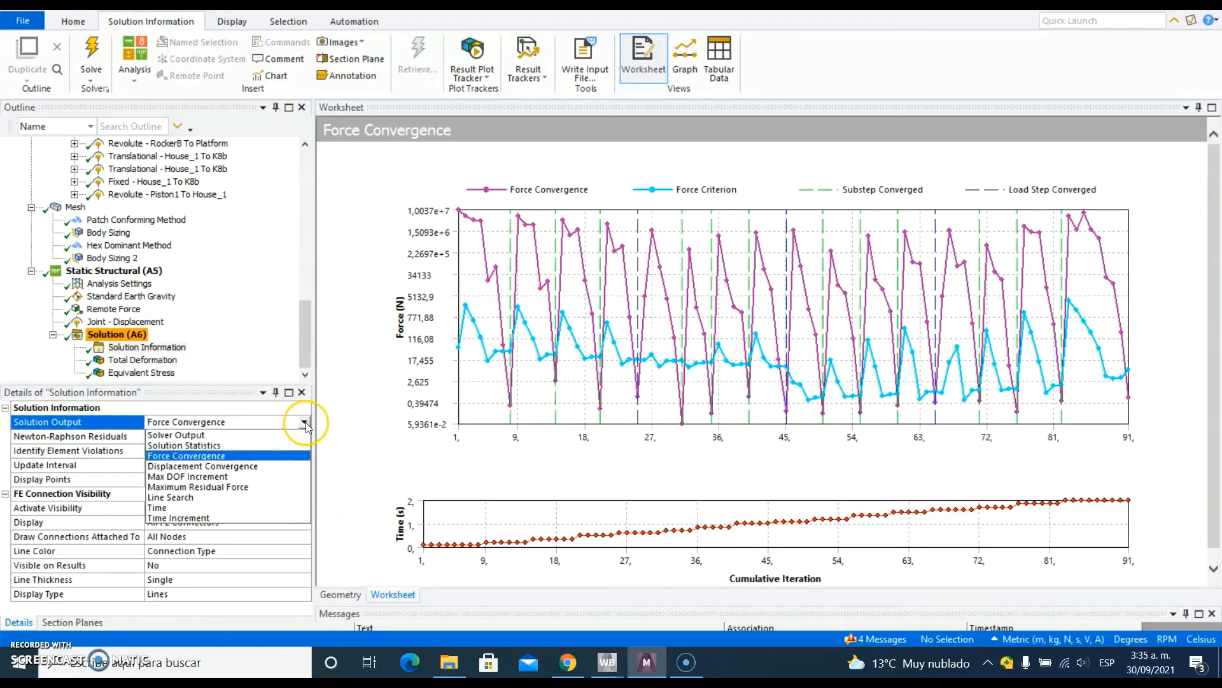
left_click(212, 457)
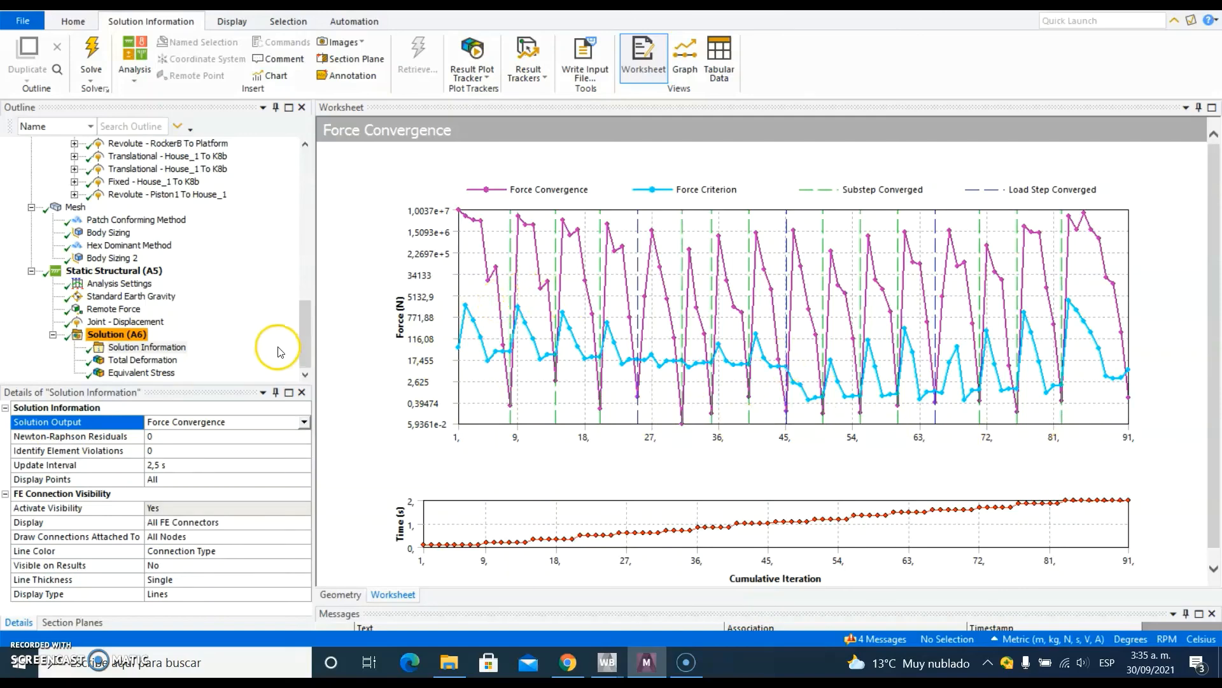
left_click(141, 337)
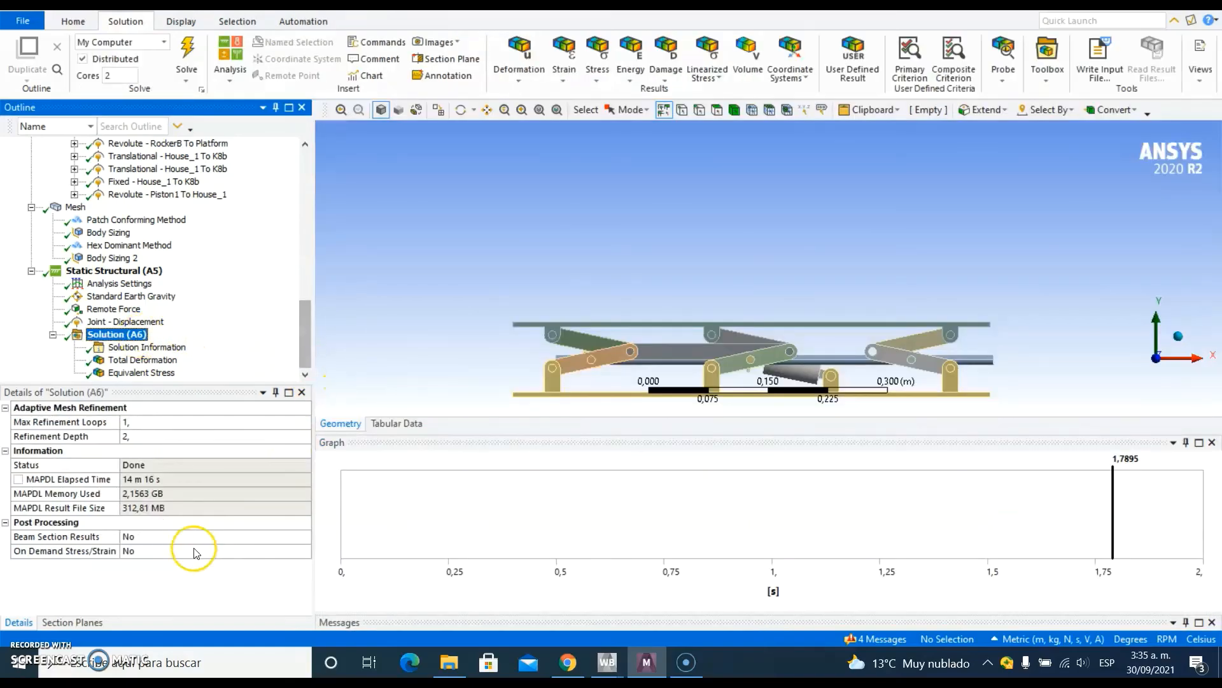